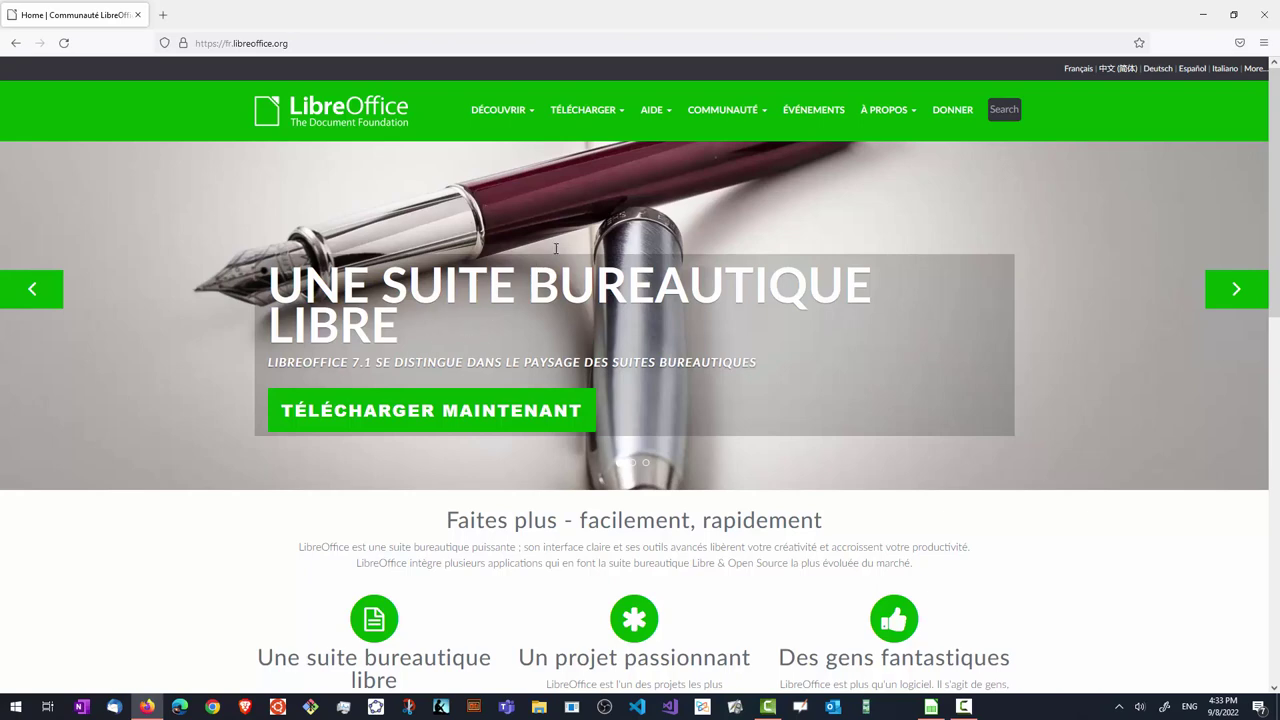
# - Open the Télécharger LibreOffice page on the French LibreOffice website
pyautogui.click(591, 114)
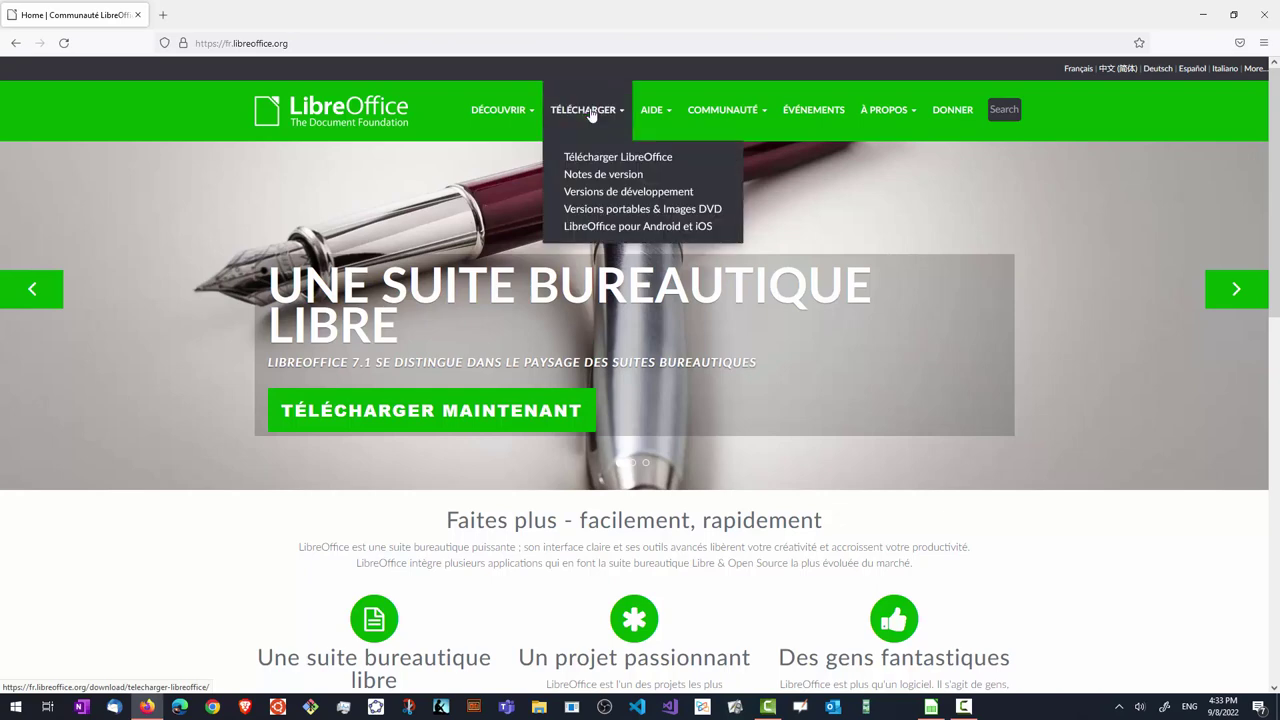
pyautogui.click(620, 160)
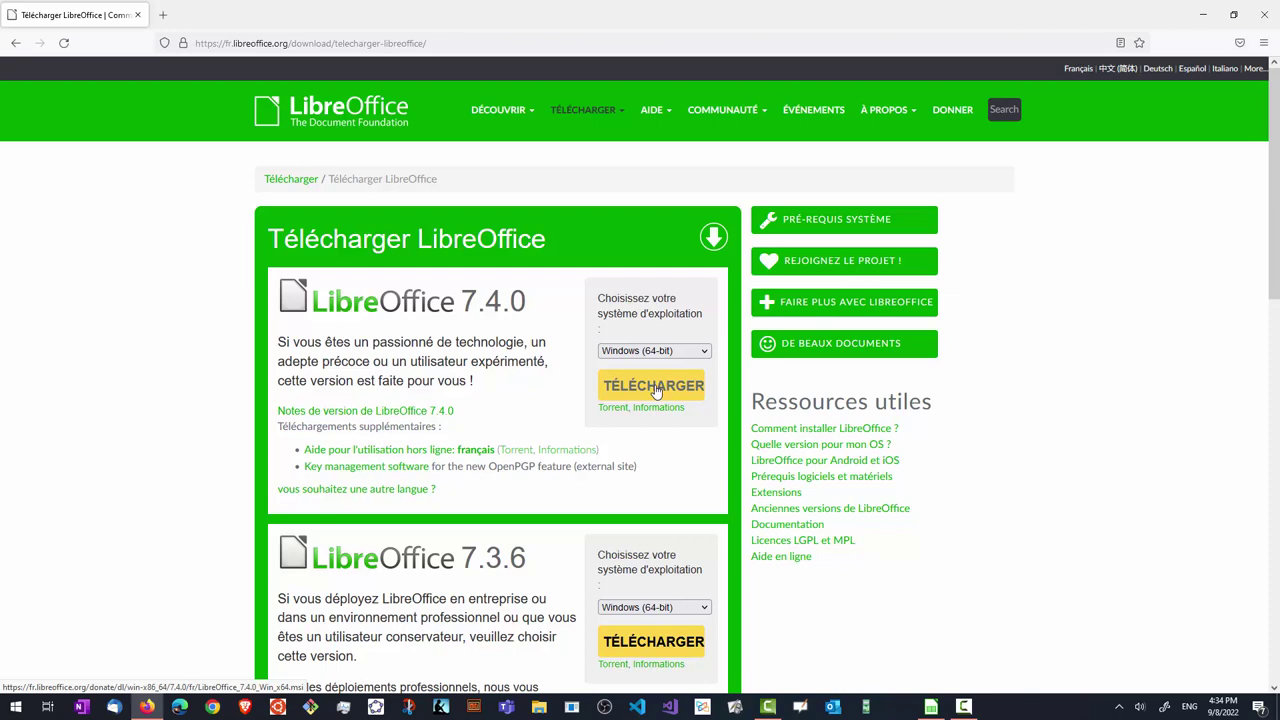
# - Switch to the Vid2.ods spreadsheet in LibreOffice Calc and look over the Matchs Gagnés and Buts Marqués data
pyautogui.hotkey('alt', 'Tab')
pyautogui.hotkey('alt', 'Tab')
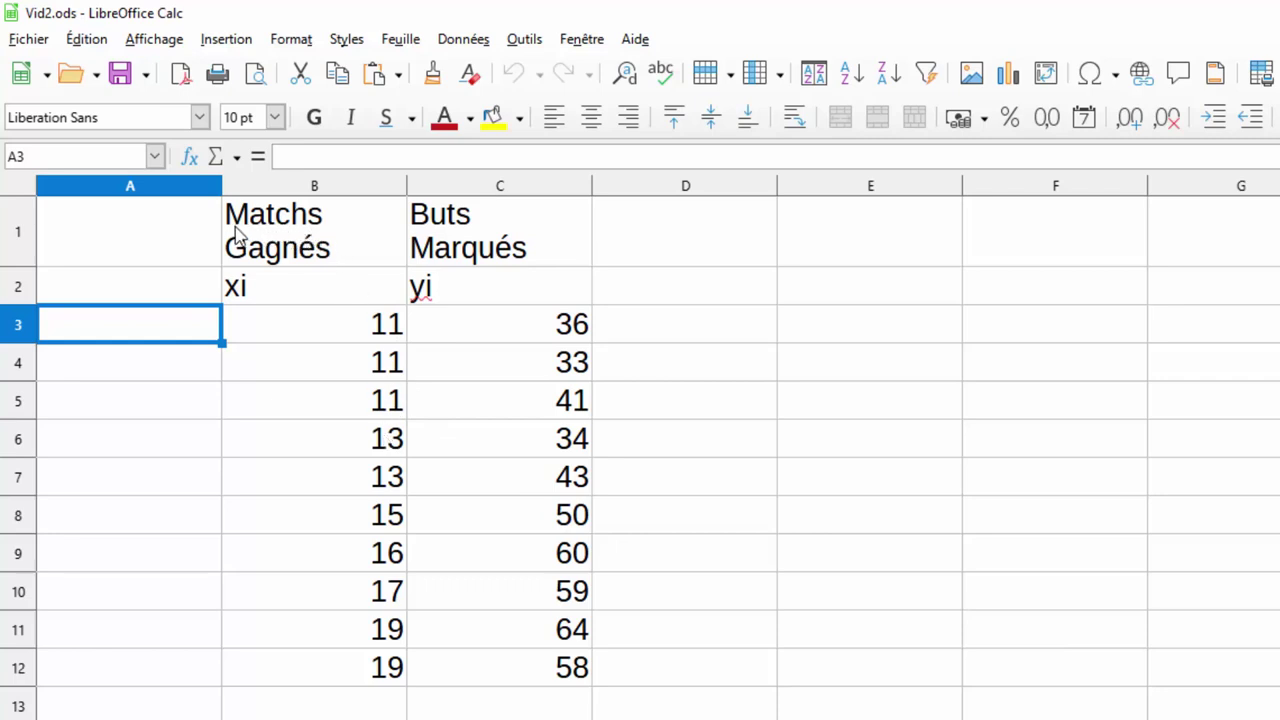
pyautogui.click(114, 362)
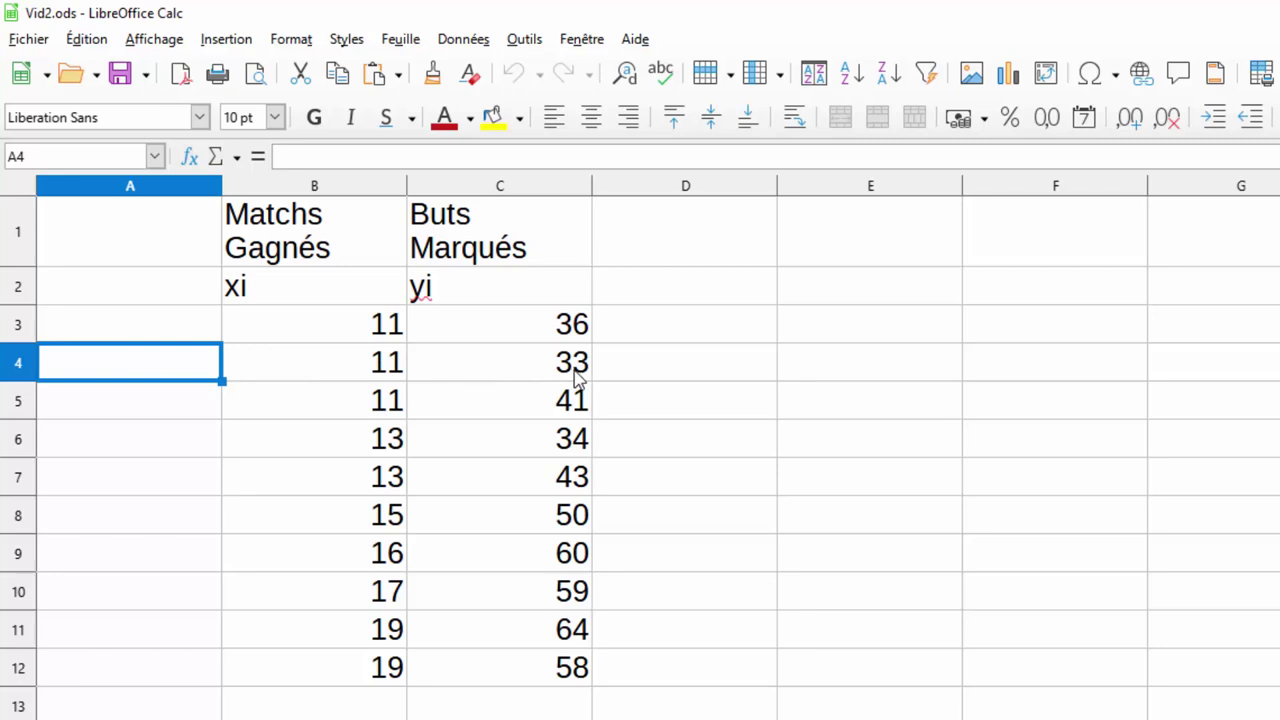
pyautogui.click(18, 630)
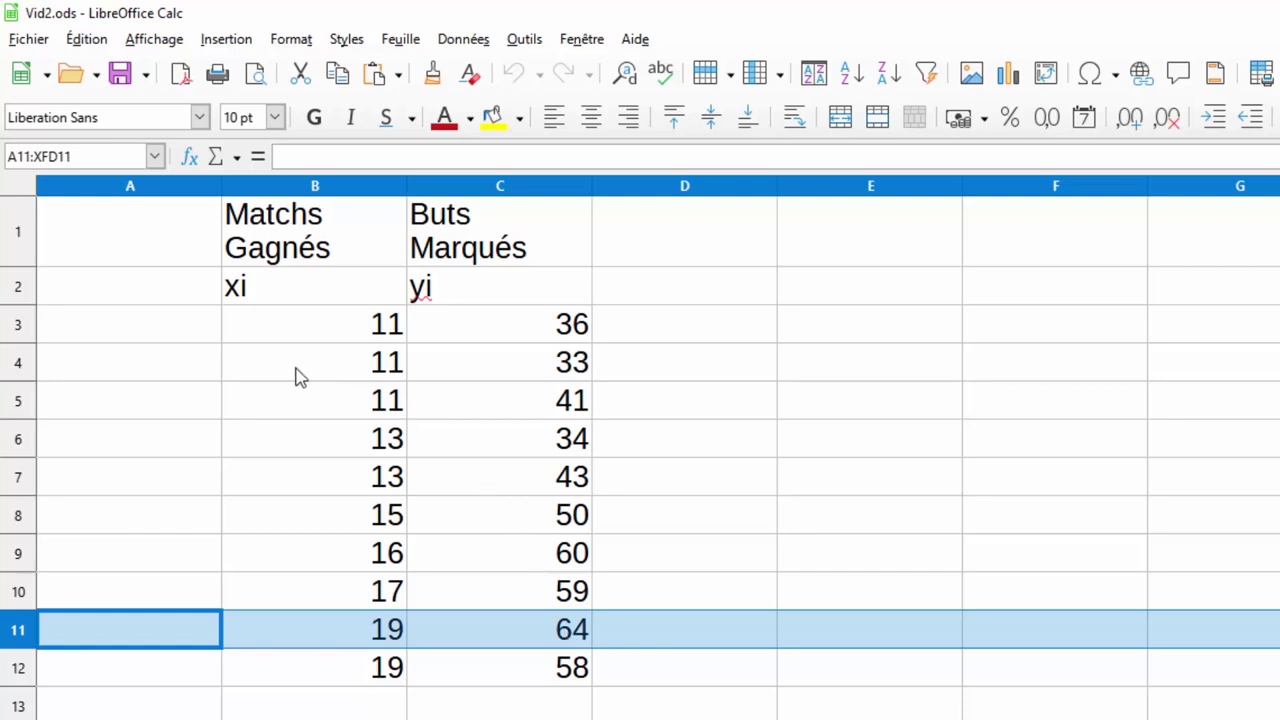
pyautogui.click(176, 336)
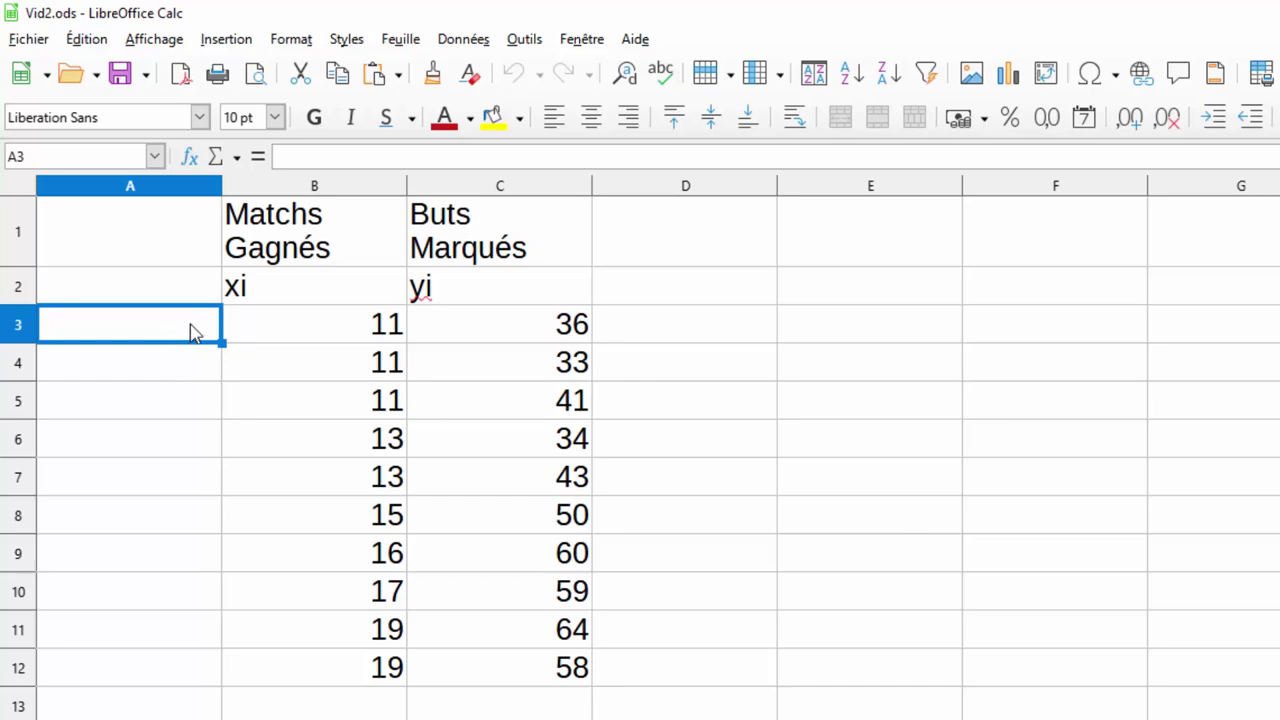
pyautogui.click(170, 380)
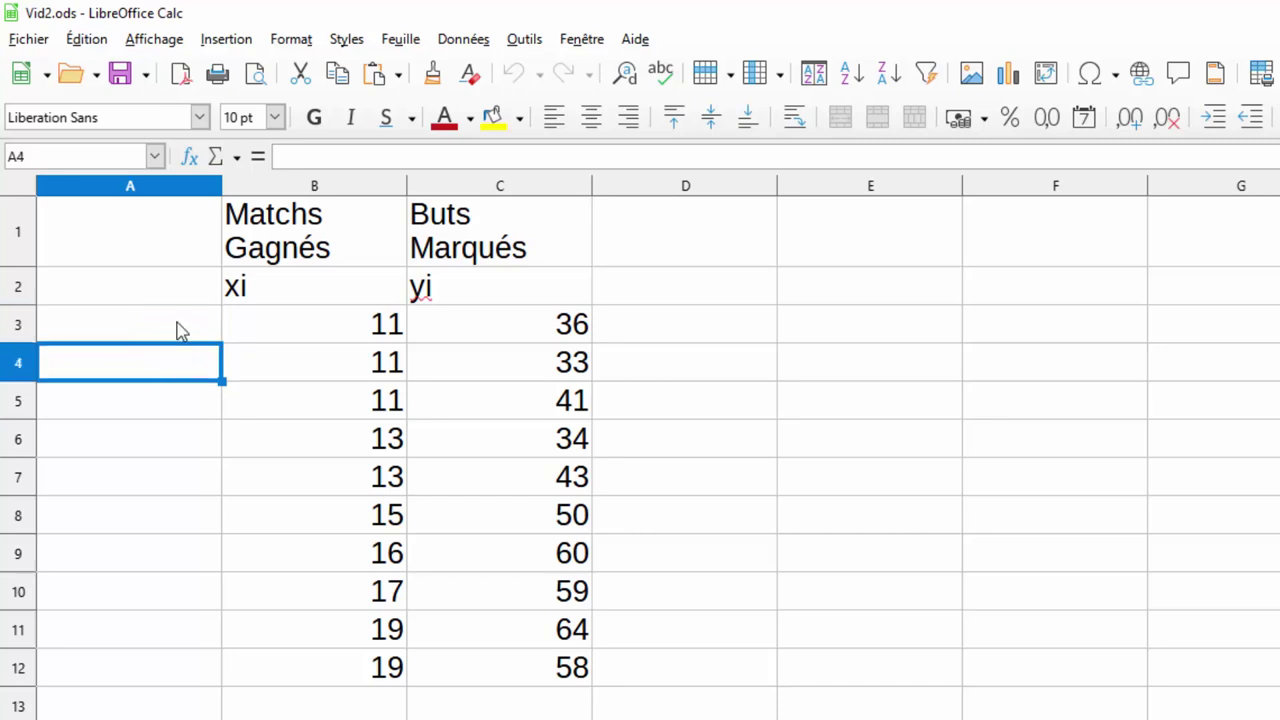
# - Number the first three data rows by entering 1, 2 and 3 in cells A3 to A5
pyautogui.click(180, 331)
pyautogui.write('1')
pyautogui.press('Return')
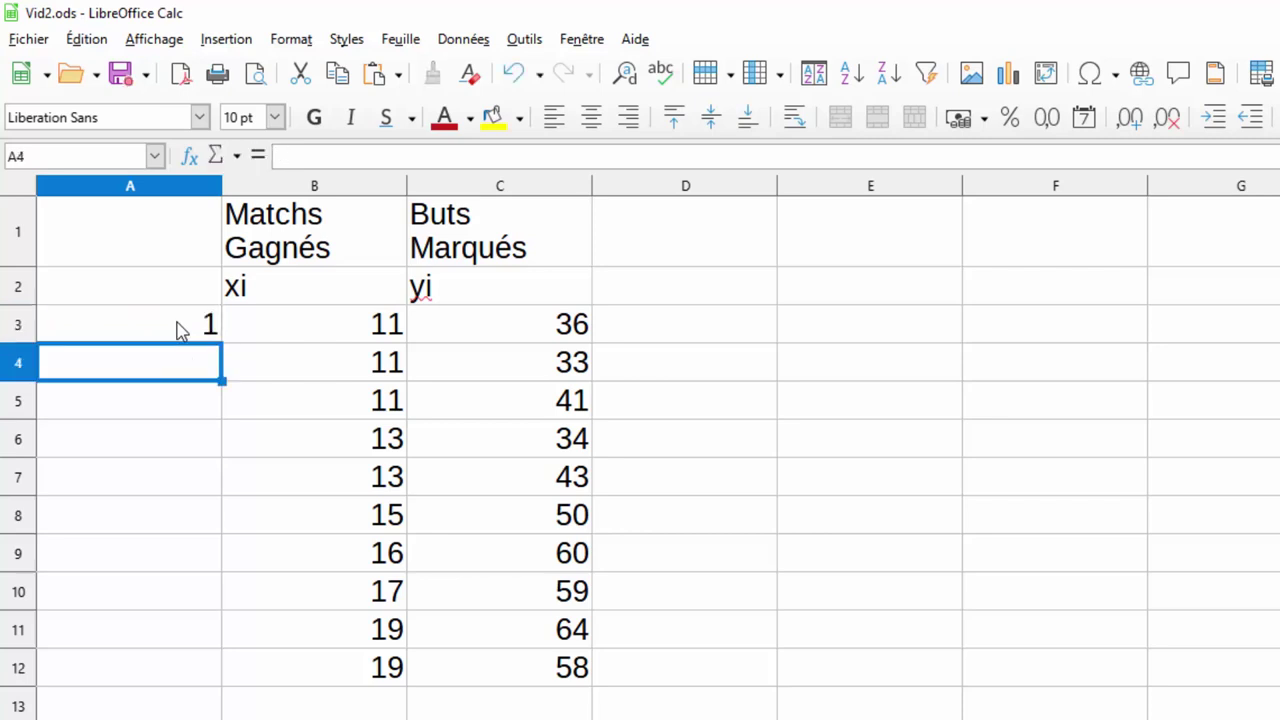
pyautogui.write('2')
pyautogui.press('Return')
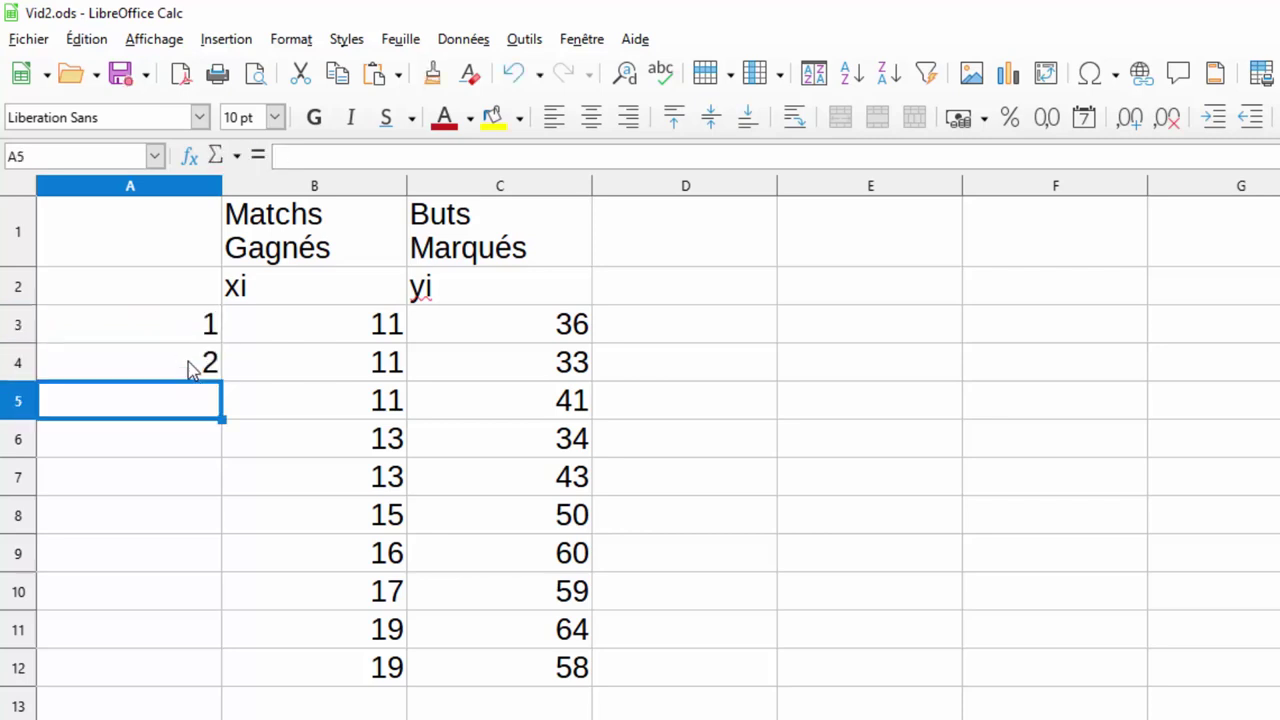
pyautogui.write('3')
pyautogui.press('Return')
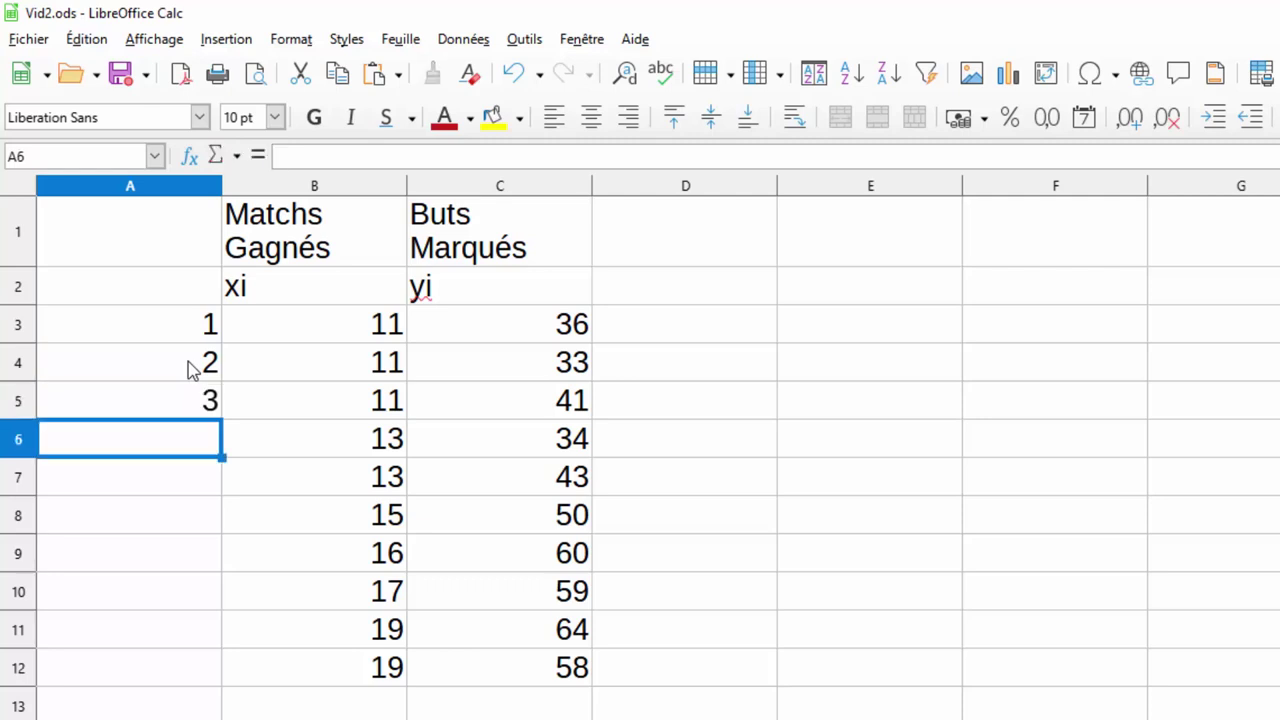
# - Replace the value in cell A4 with the formula =A3+1
pyautogui.press('Up')
pyautogui.click(189, 366)
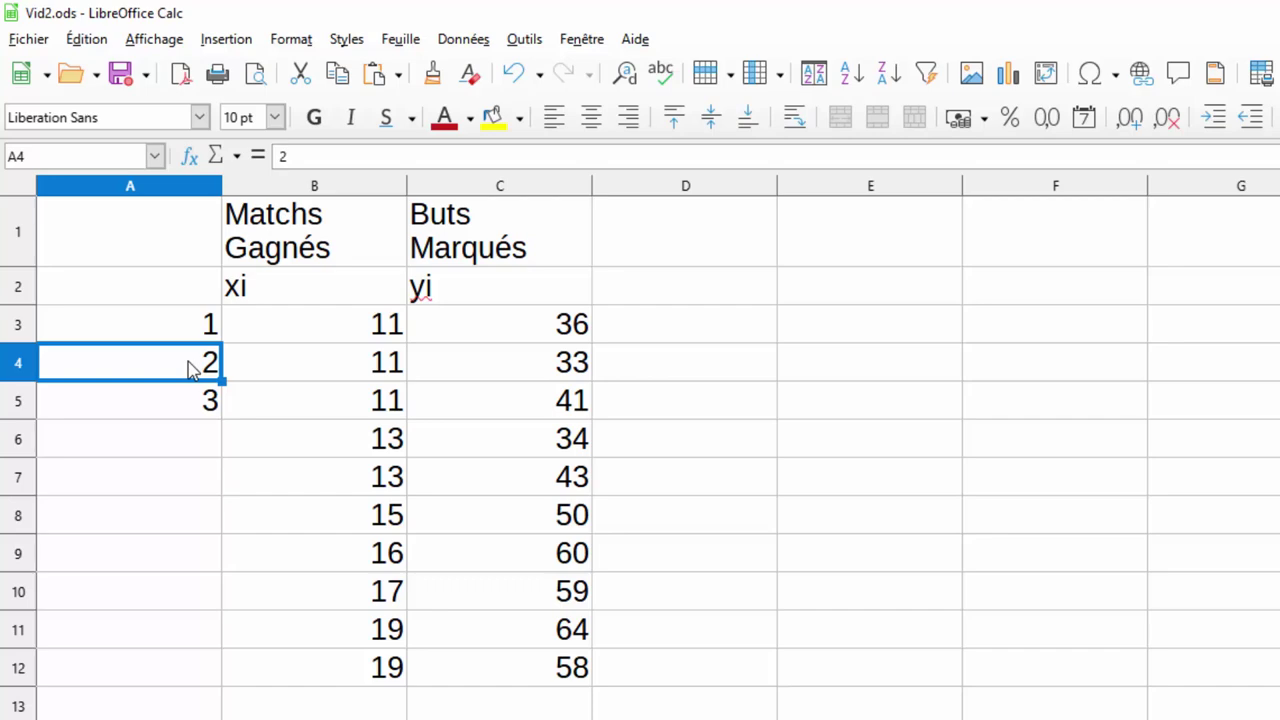
pyautogui.write('=')
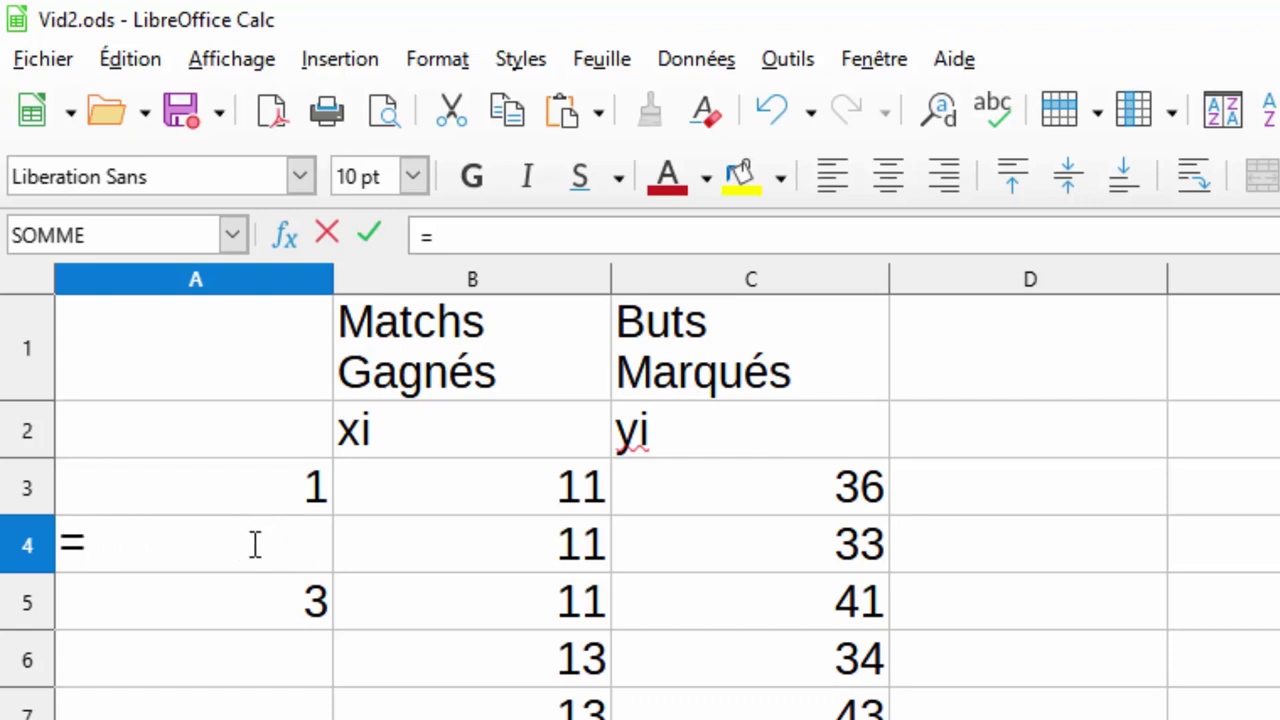
pyautogui.click(295, 480)
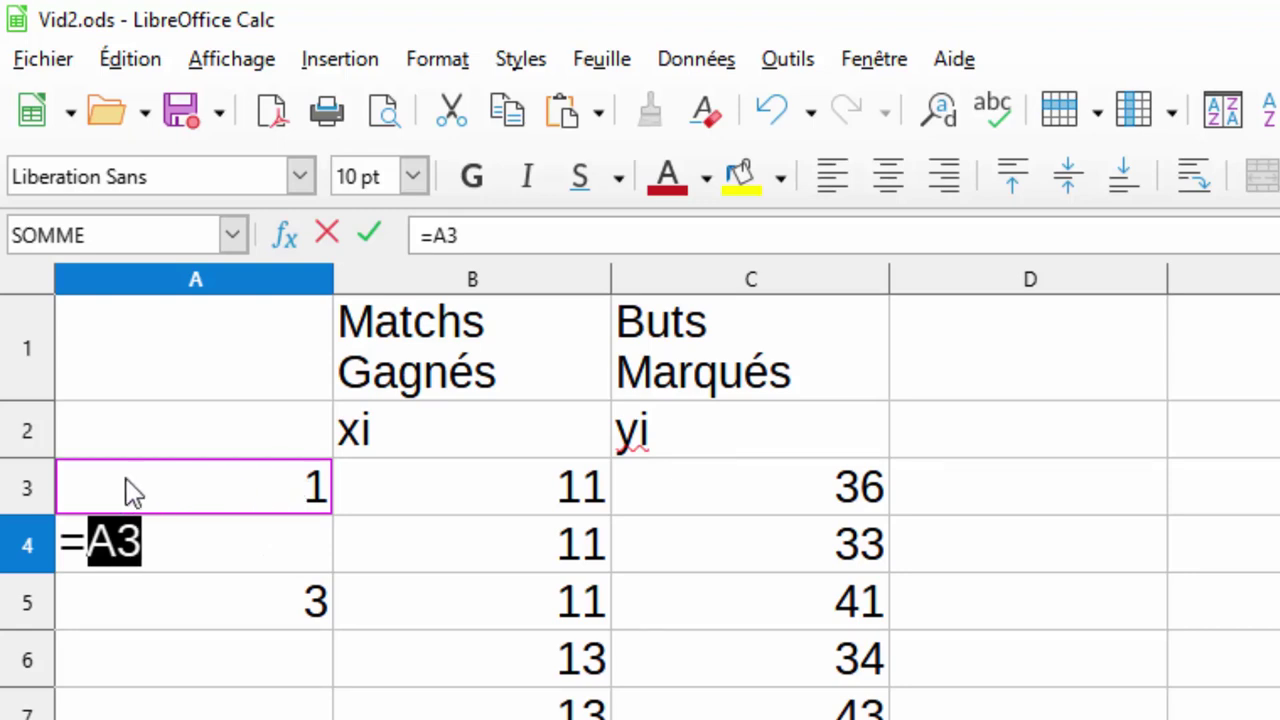
pyautogui.write('+1')
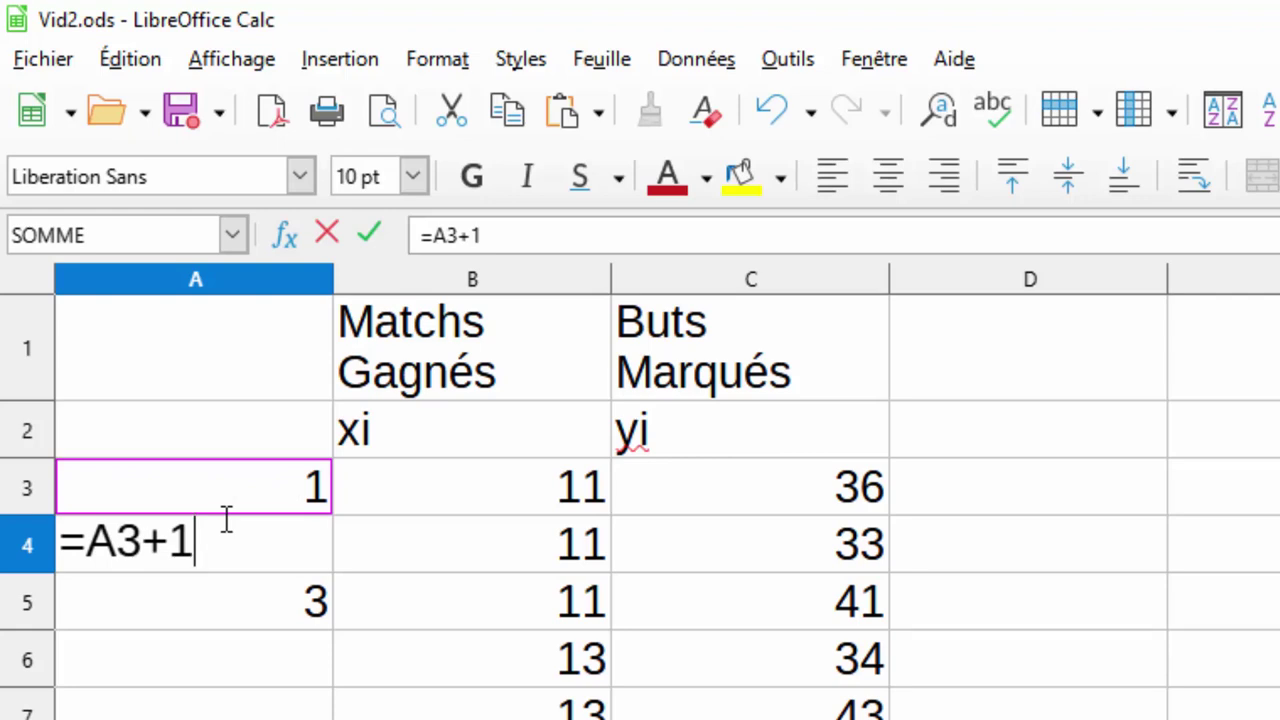
pyautogui.press('Return')
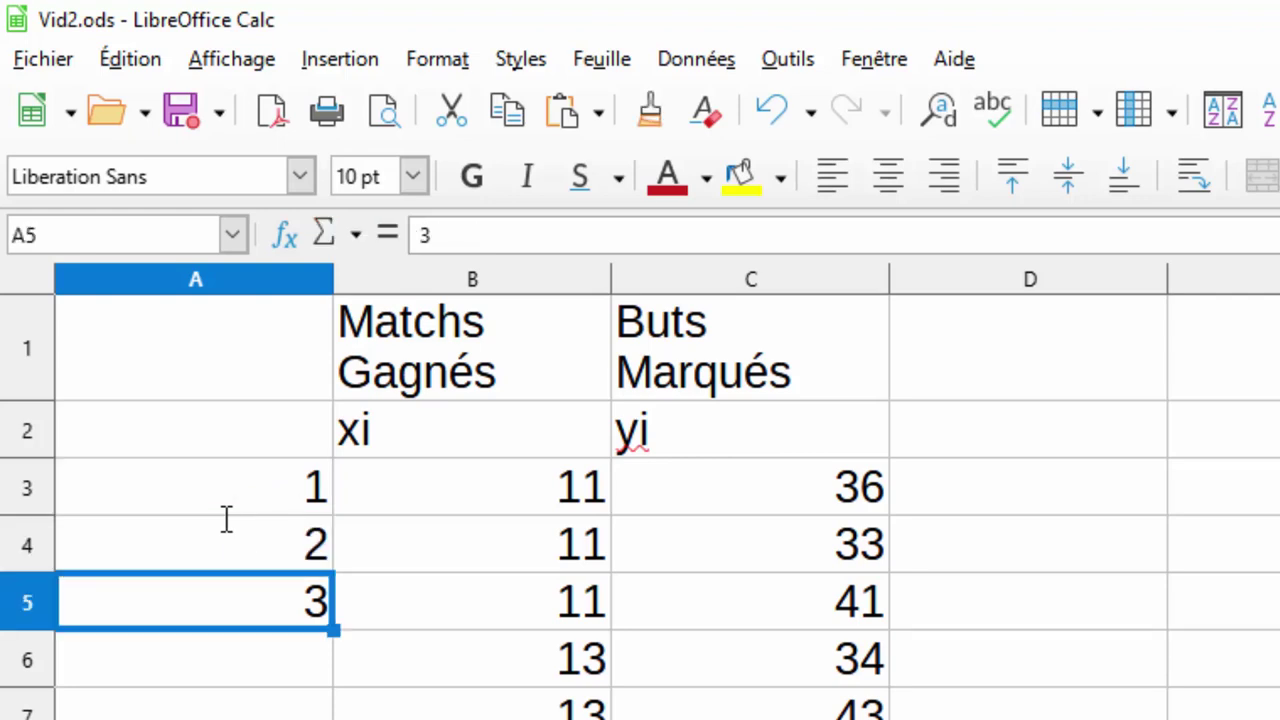
pyautogui.click(250, 545)
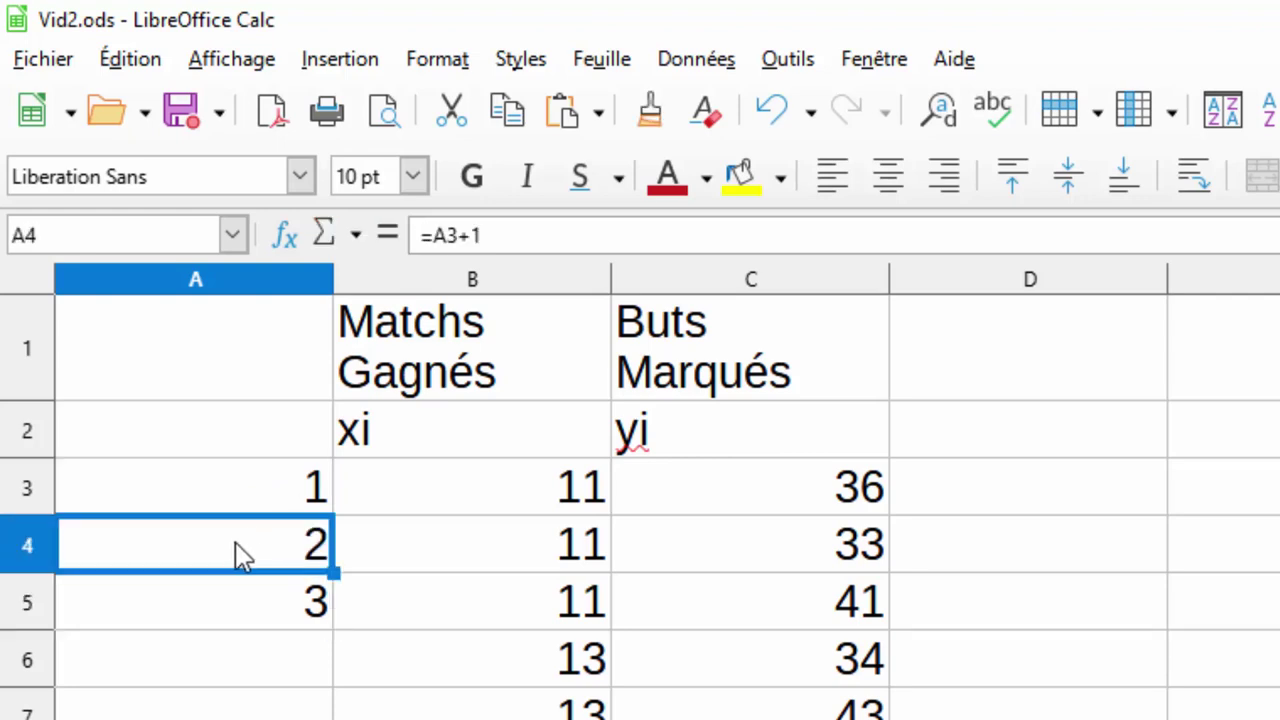
# - Replace the value in cell A5 with the formula =A4+1
pyautogui.click(252, 607)
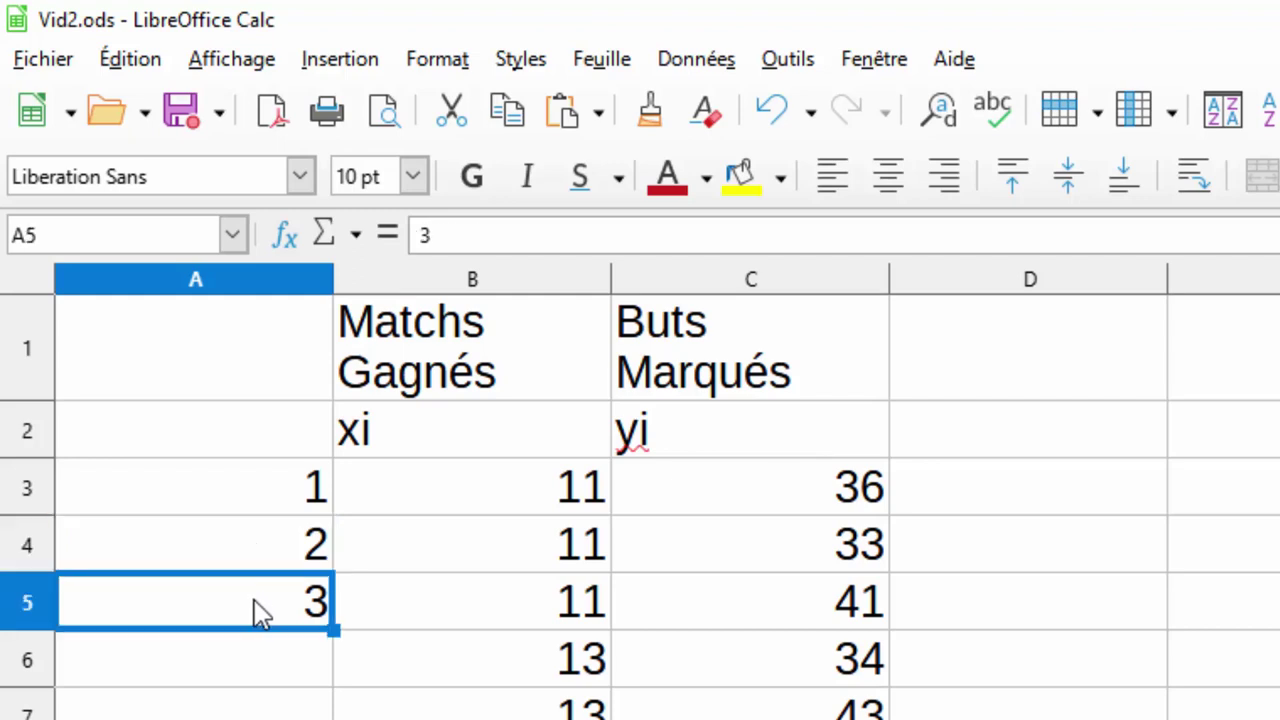
pyautogui.write('=')
pyautogui.click(257, 557)
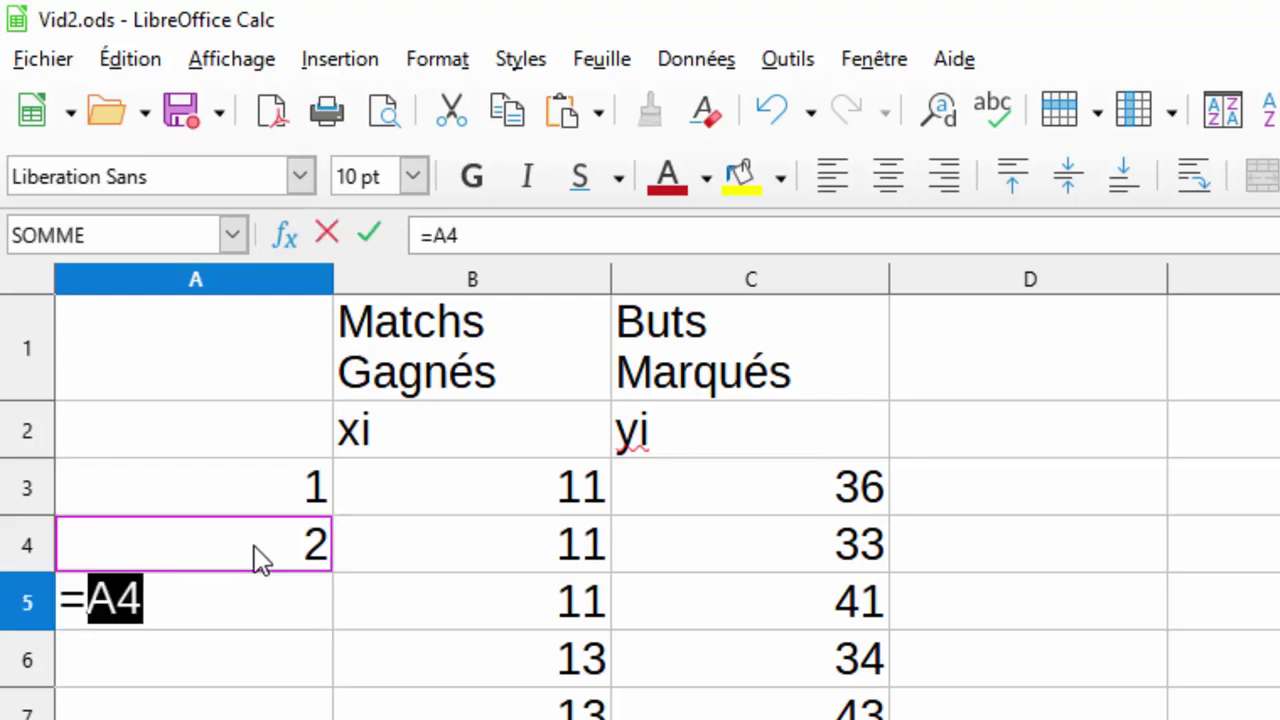
pyautogui.write('+1')
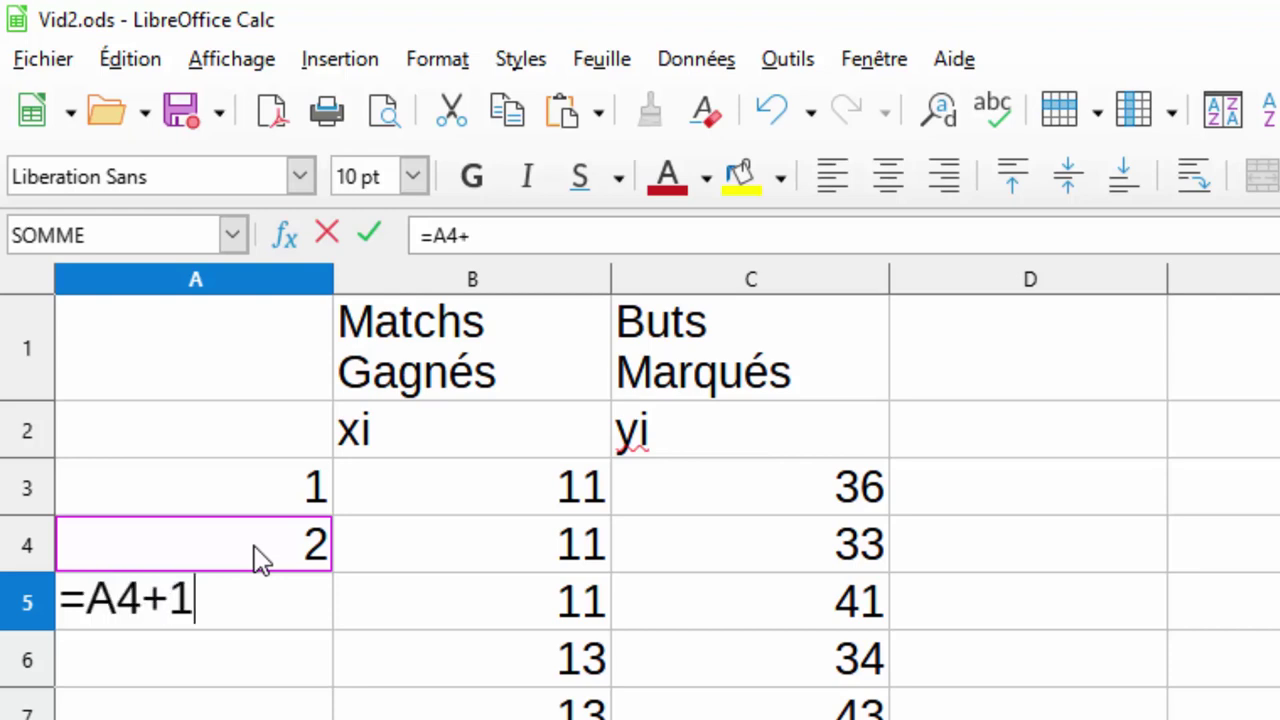
pyautogui.press('Return')
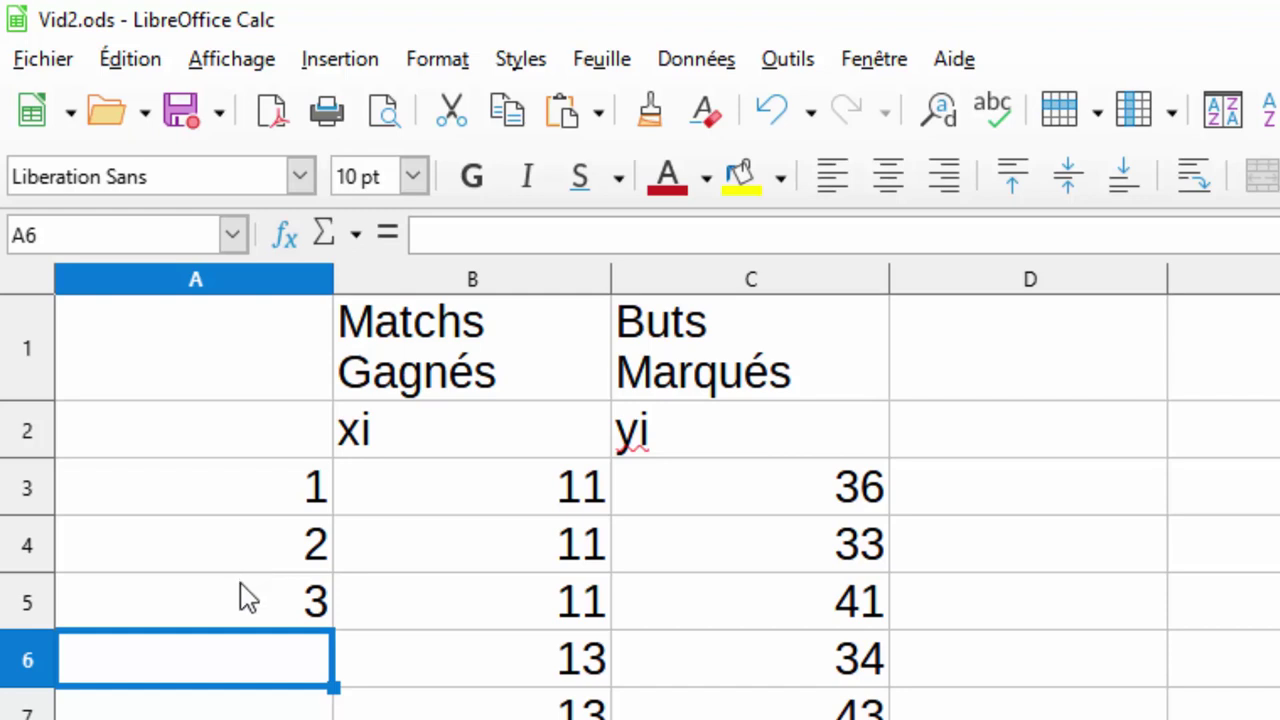
# - Compare the formulas in A5 and A4, and fill the A4 formula down through cell A12
pyautogui.click(218, 614)
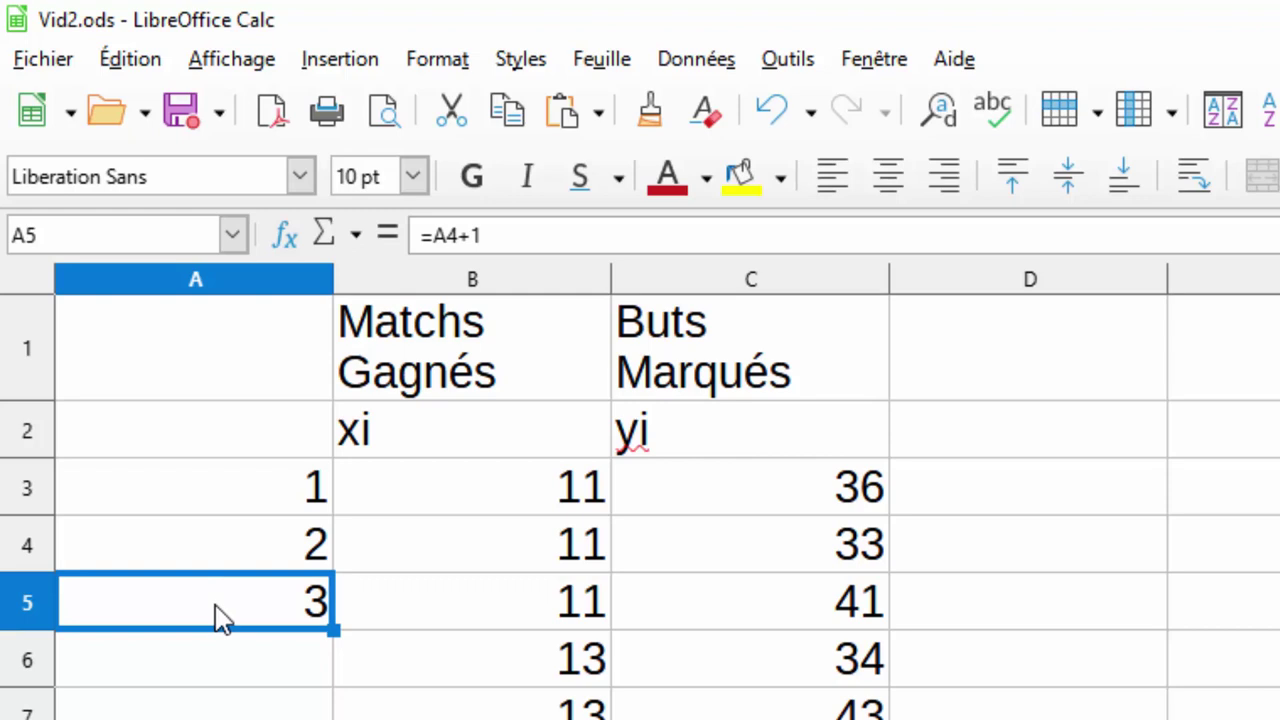
pyautogui.click(249, 556)
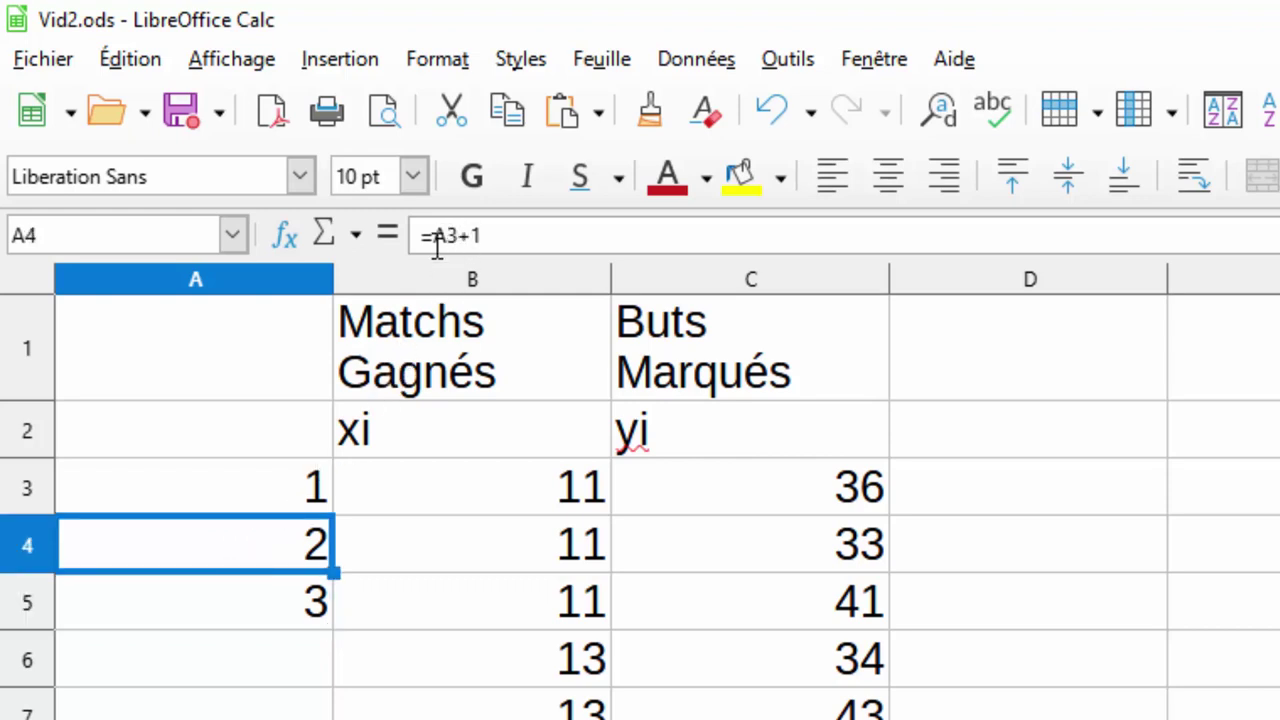
pyautogui.click(512, 235)
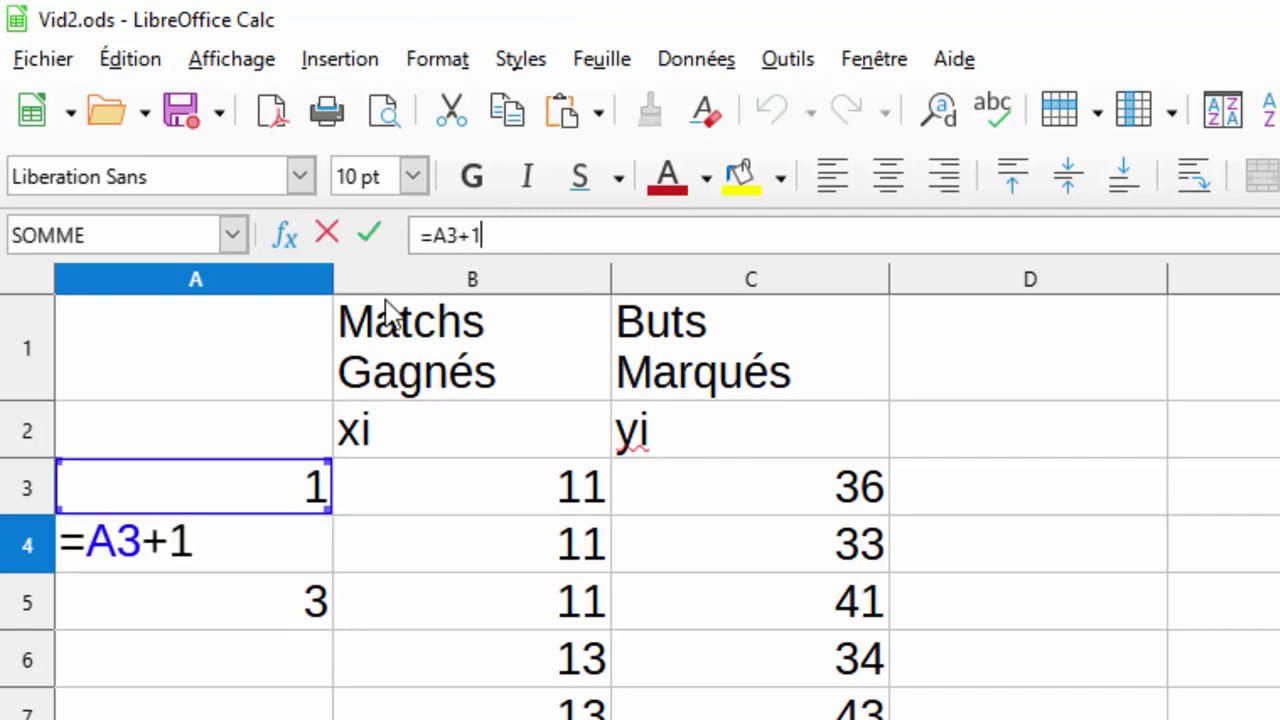
pyautogui.click(221, 541)
pyautogui.press('Return')
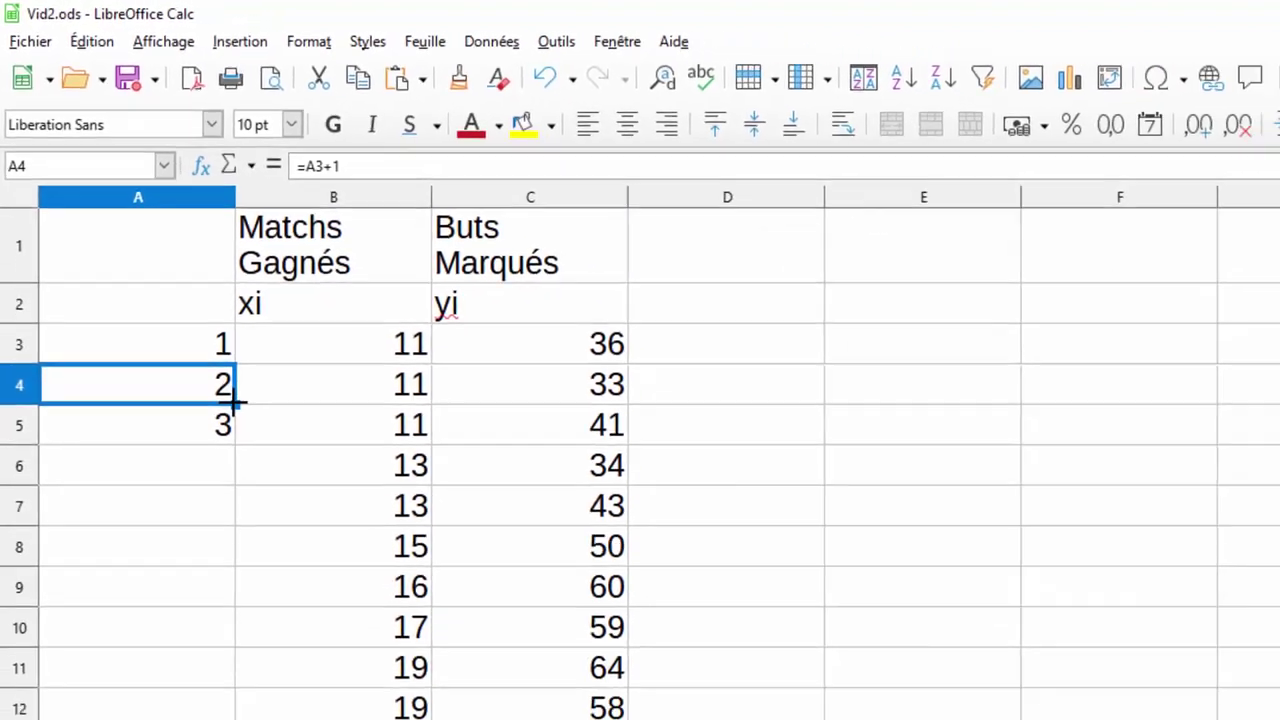
pyautogui.moveTo(331, 570); pyautogui.dragTo(330, 719)
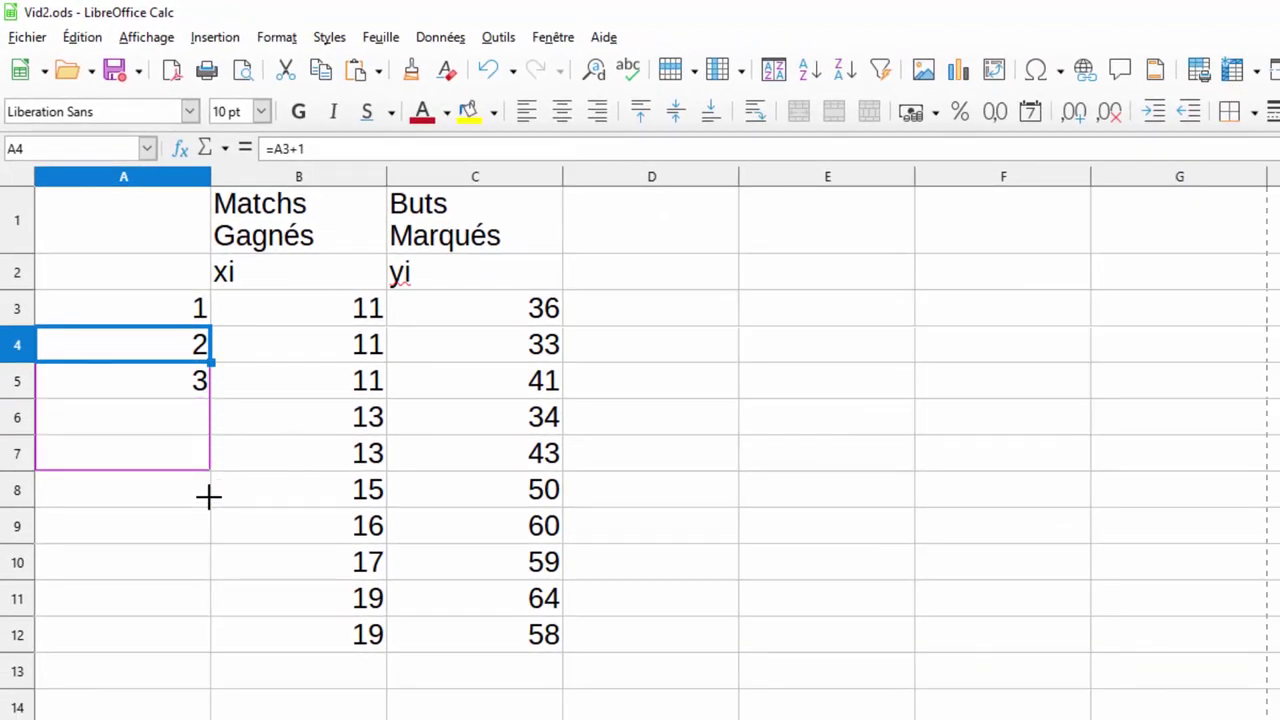
pyautogui.moveTo(208, 496); pyautogui.dragTo(210, 640)
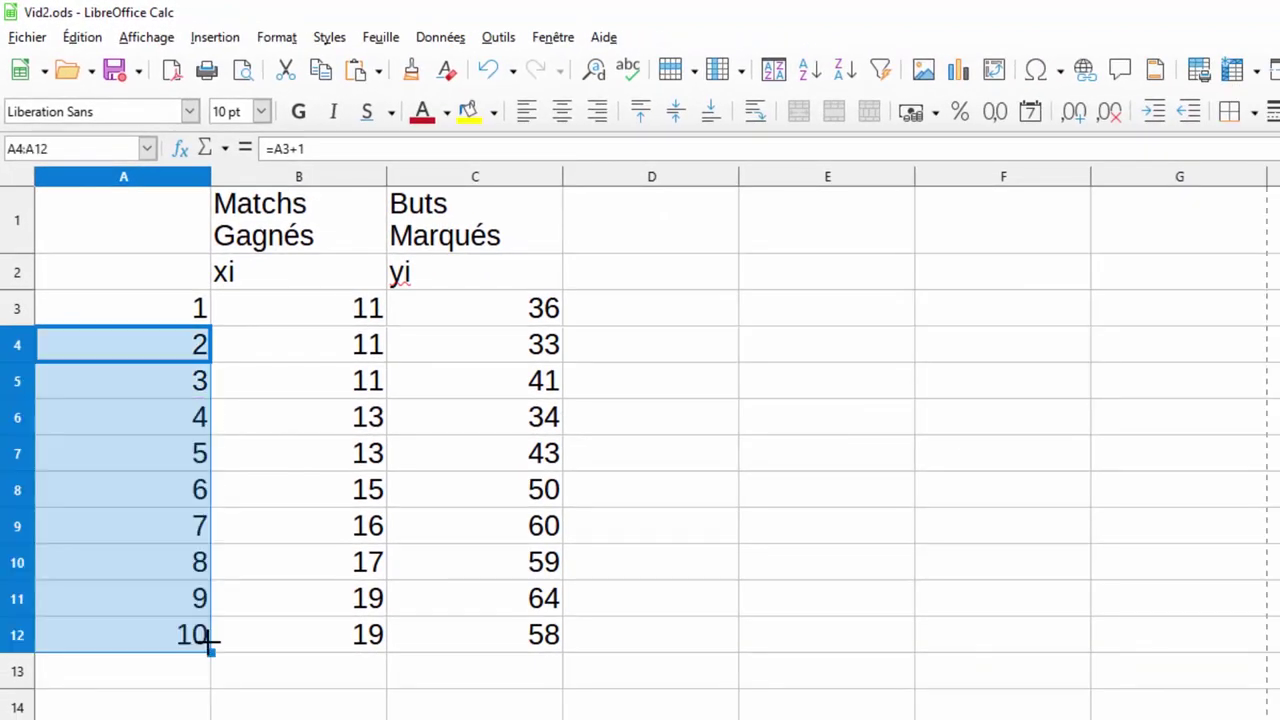
# - Examine the copied formulas in cells A6 to A11 to see how the cell references change
pyautogui.click(135, 424)
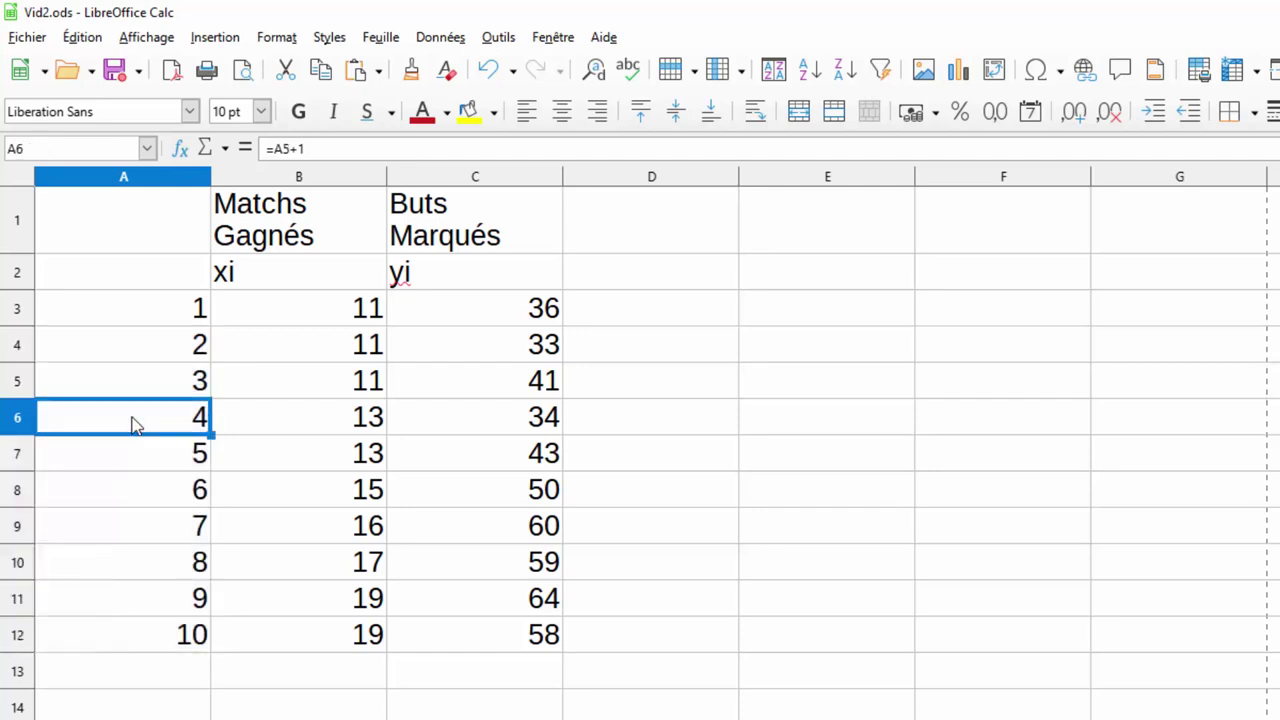
pyautogui.click(133, 462)
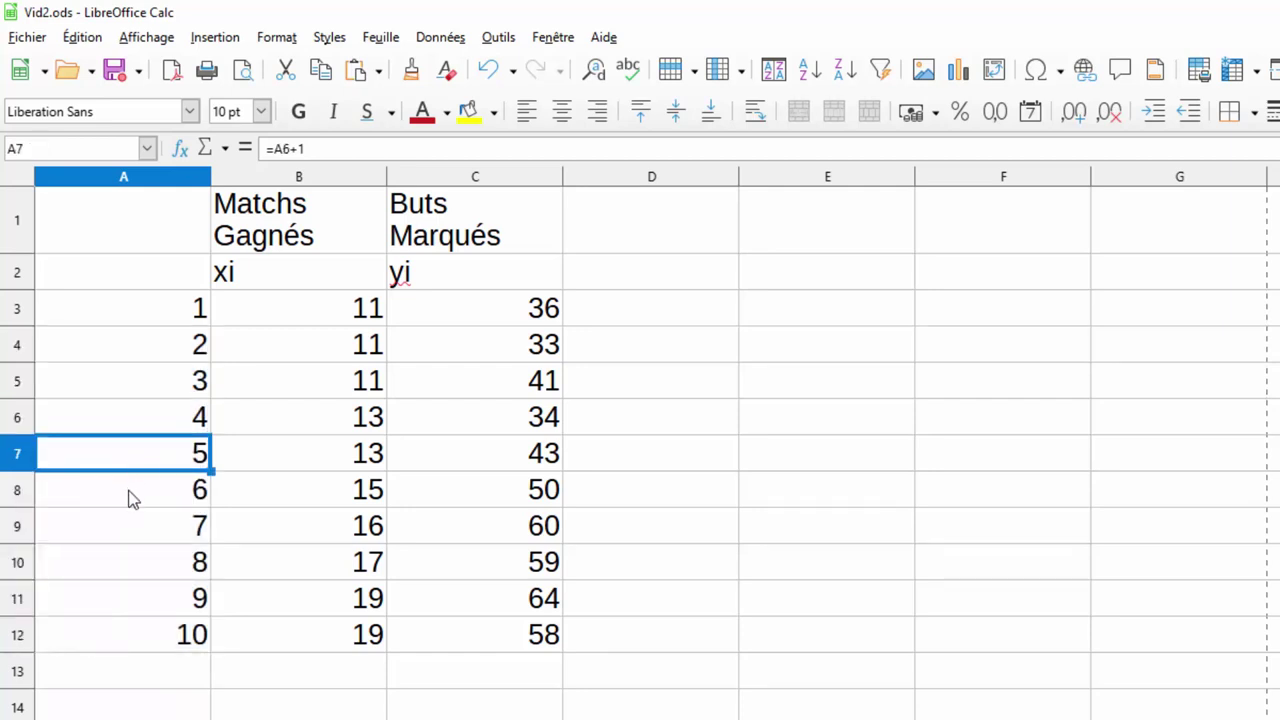
pyautogui.click(133, 499)
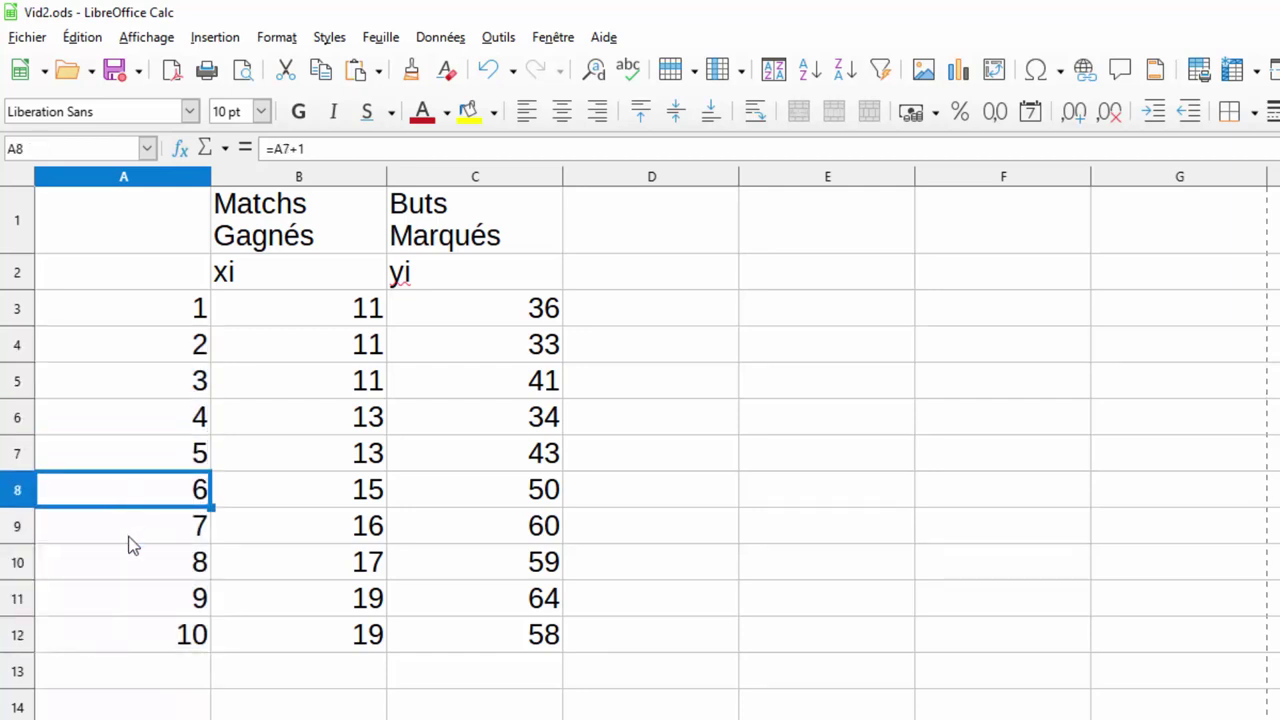
pyautogui.click(133, 543)
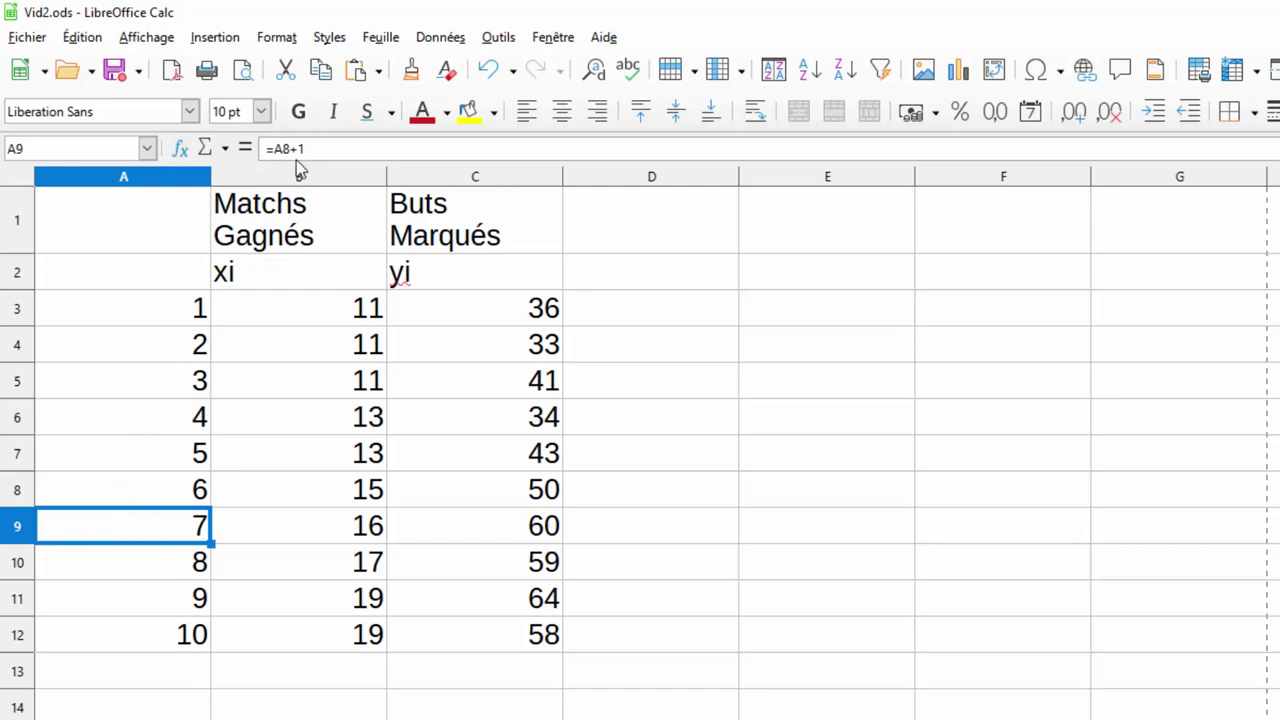
pyautogui.click(116, 562)
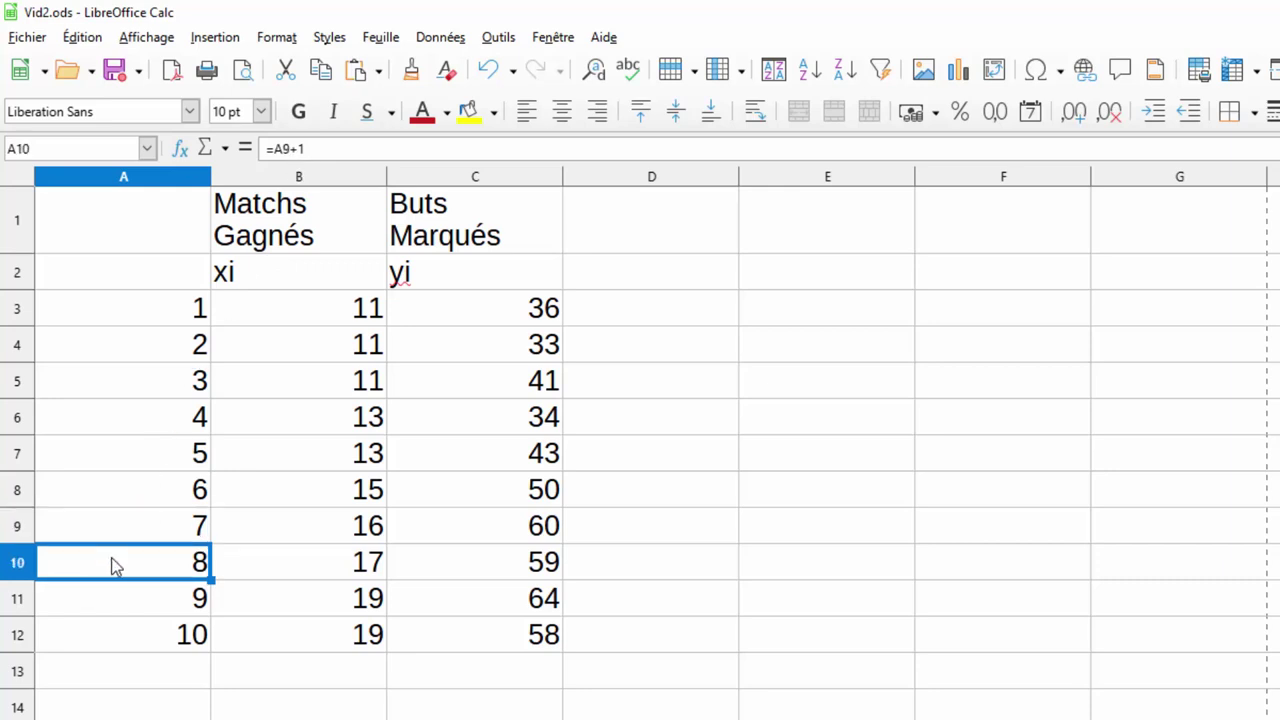
pyautogui.click(111, 605)
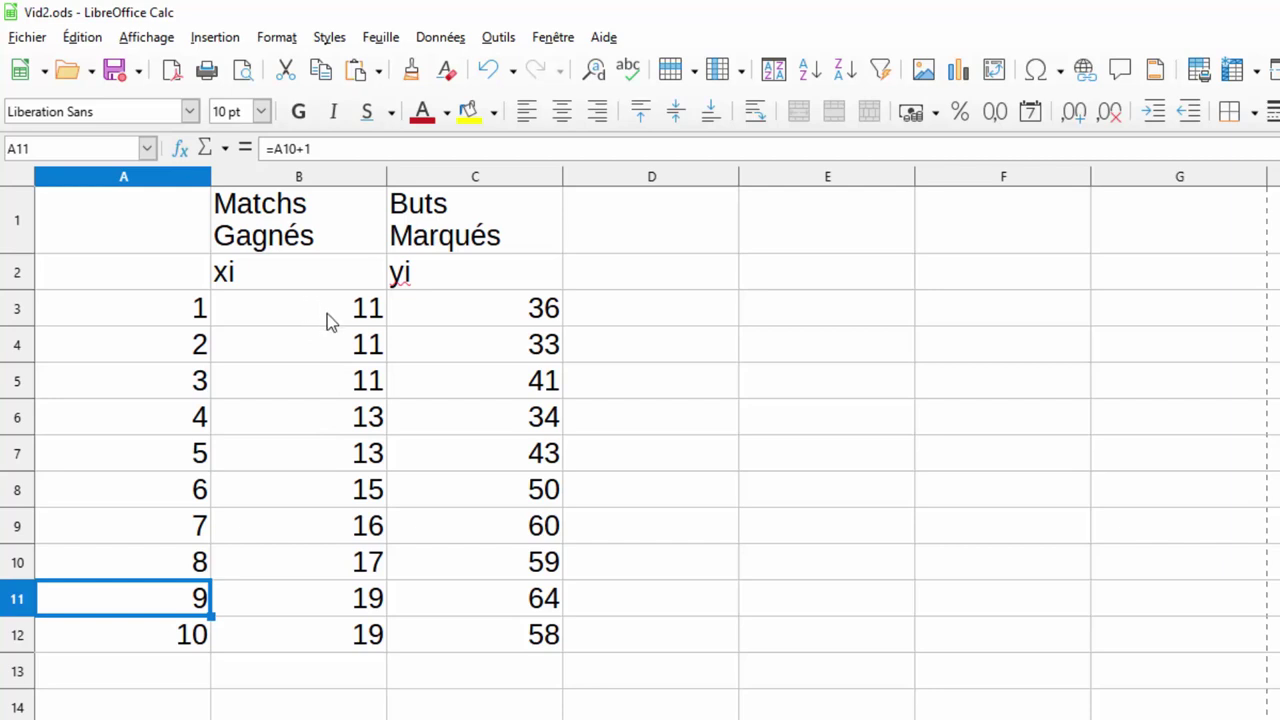
# - Sum the Matchs Gagnés values in cell B13 with the formula =SOMME(B3:B12)
pyautogui.click(309, 677)
pyautogui.write('=')
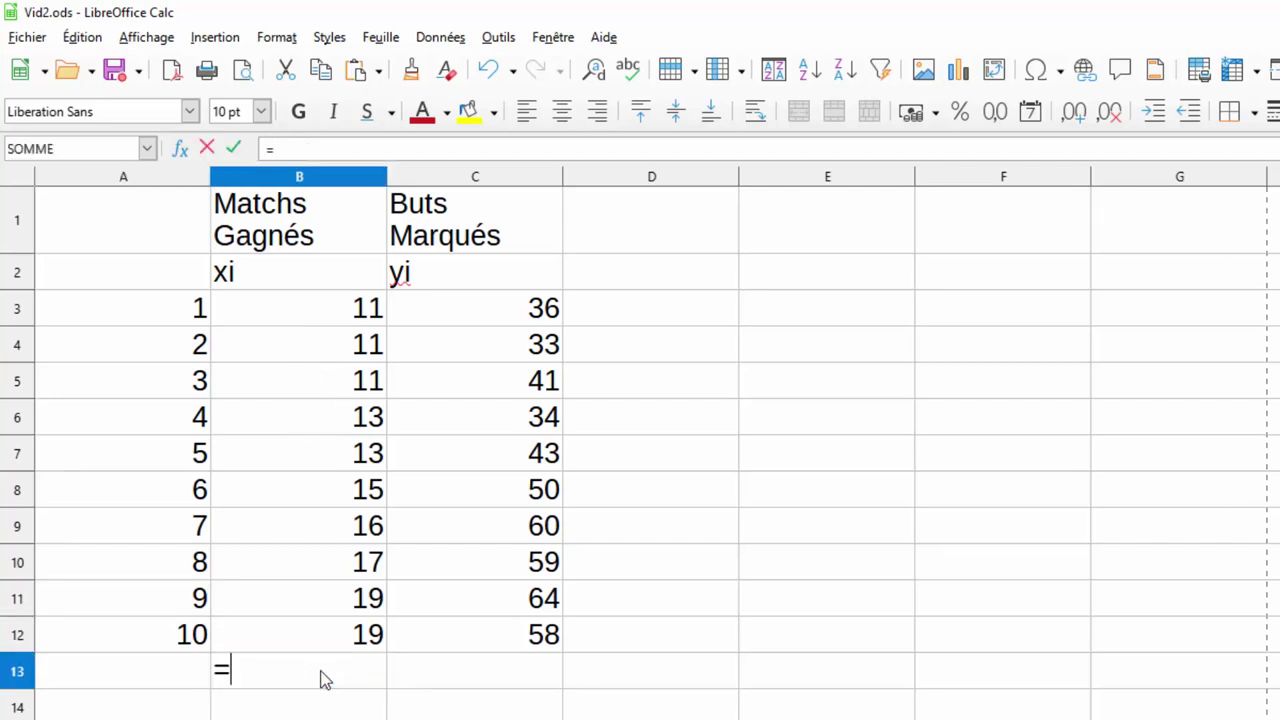
pyautogui.click(146, 149)
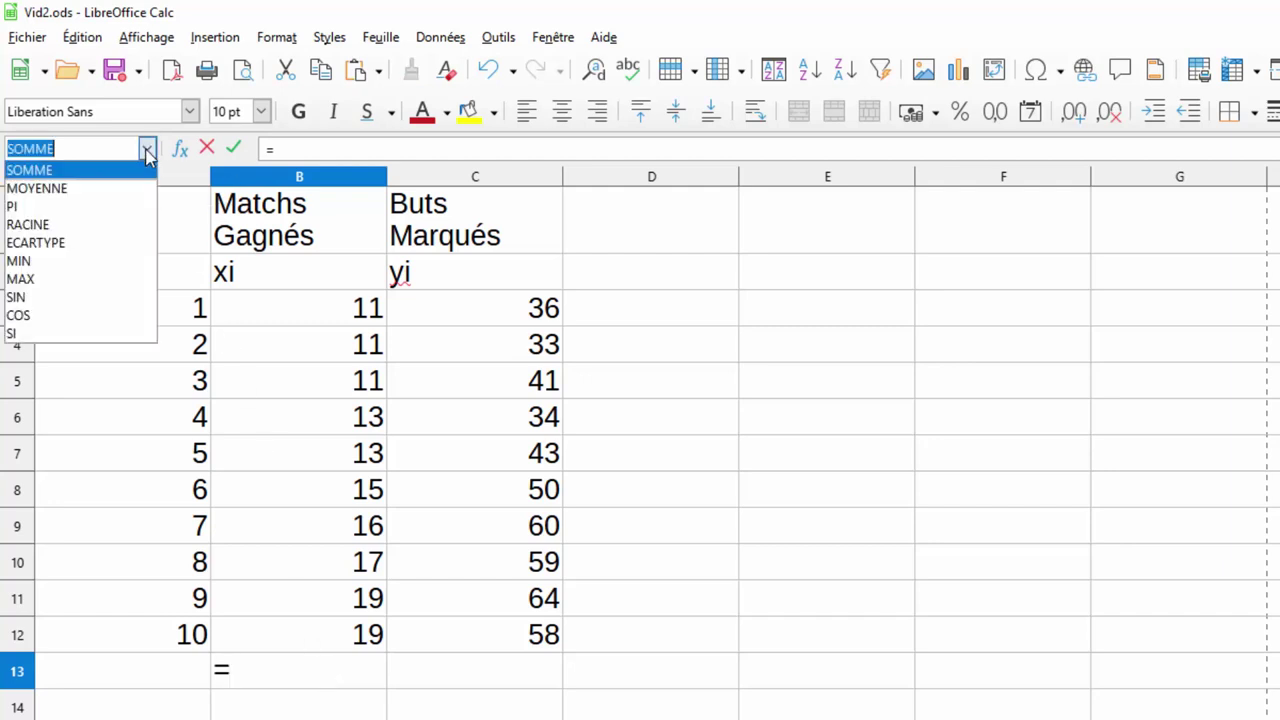
pyautogui.click(58, 170)
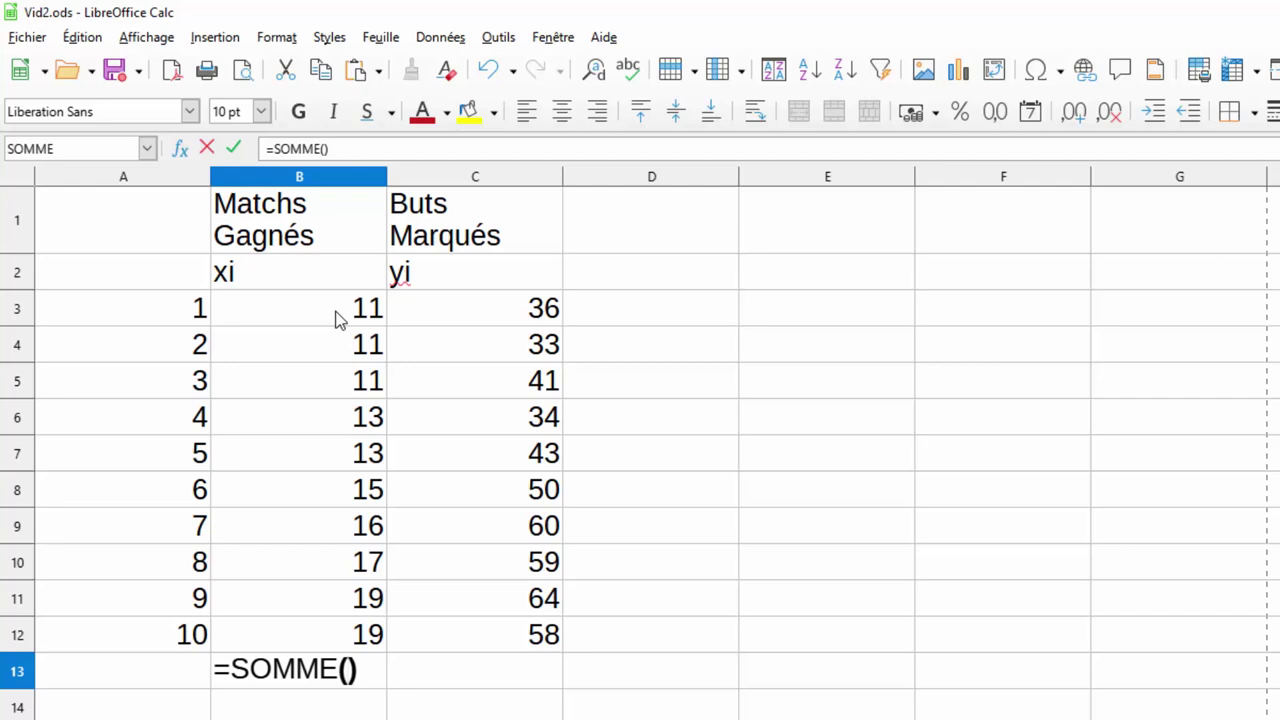
pyautogui.moveTo(337, 319); pyautogui.dragTo(339, 632)
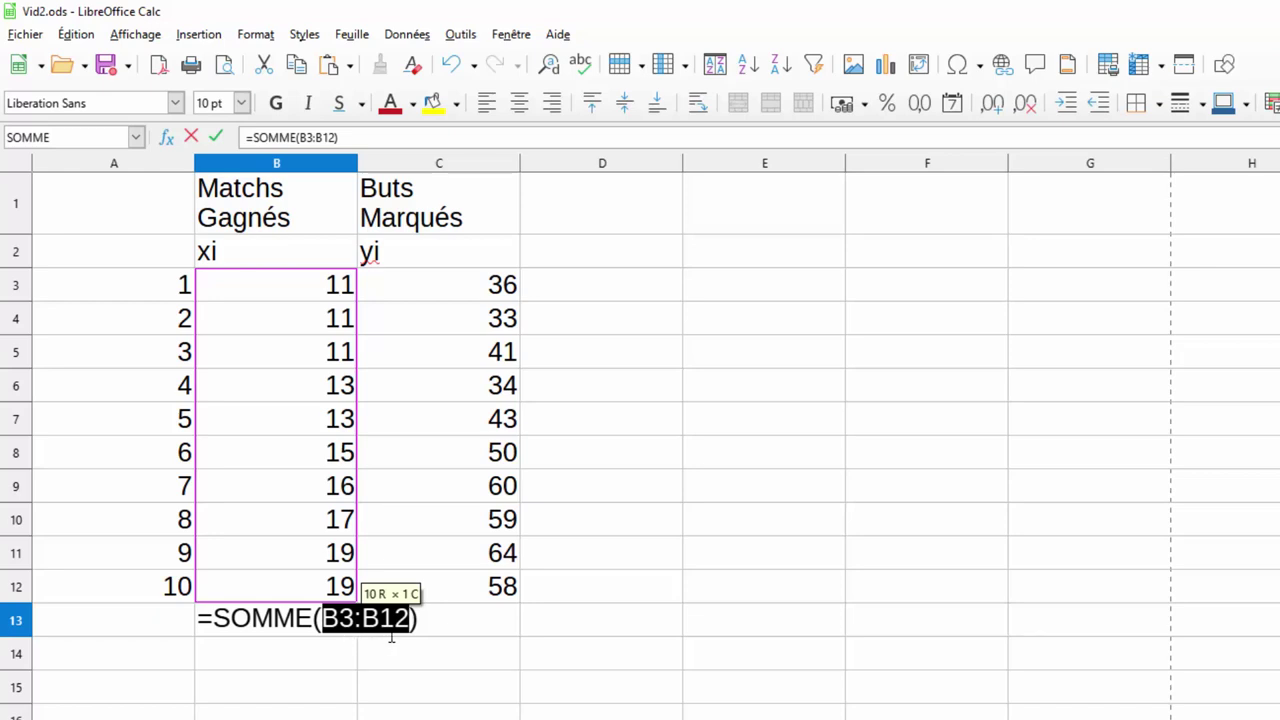
pyautogui.press('Return')
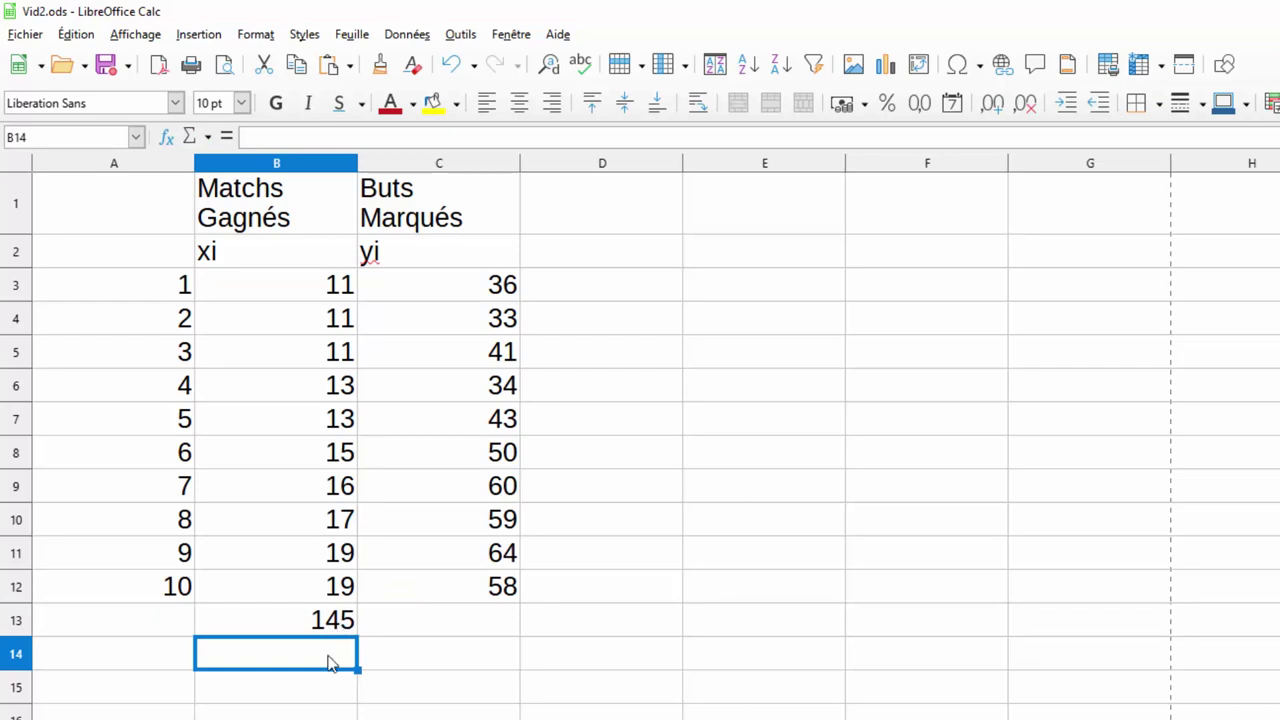
# - Calculate the Matchs Gagnés average in cell B14 with the formula =B13/A12
pyautogui.write('=')
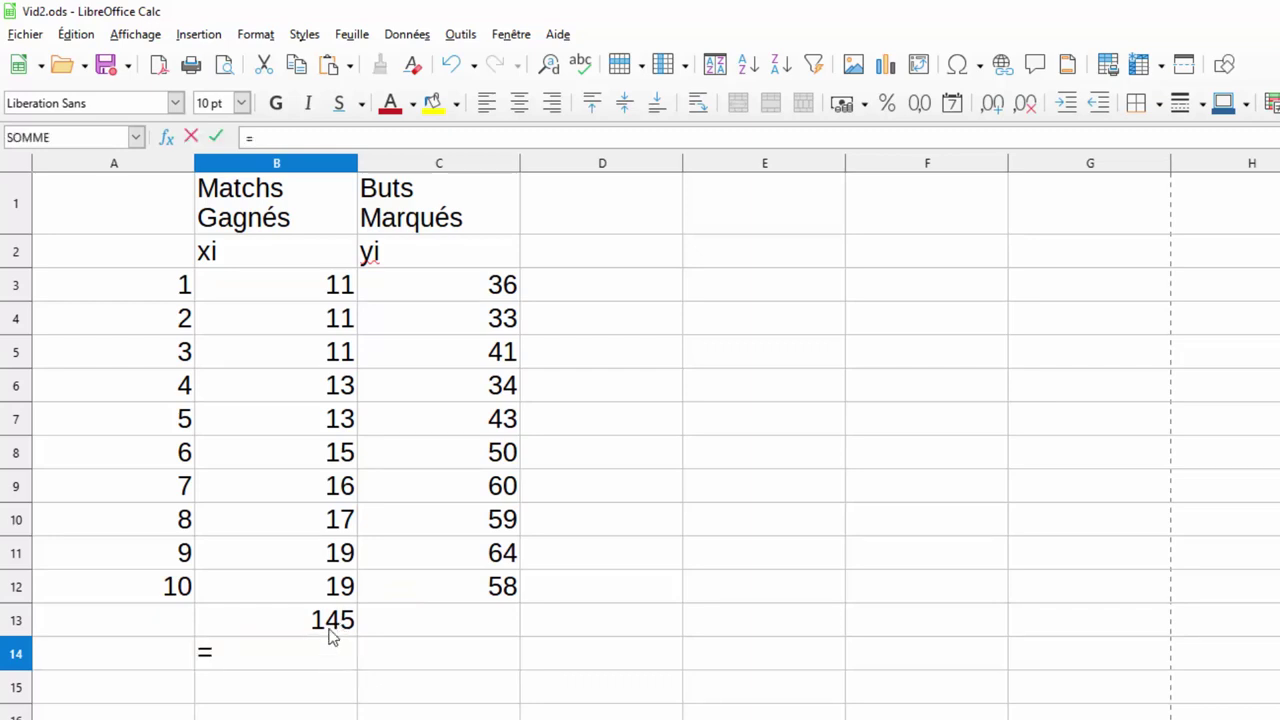
pyautogui.click(333, 626)
pyautogui.write('/')
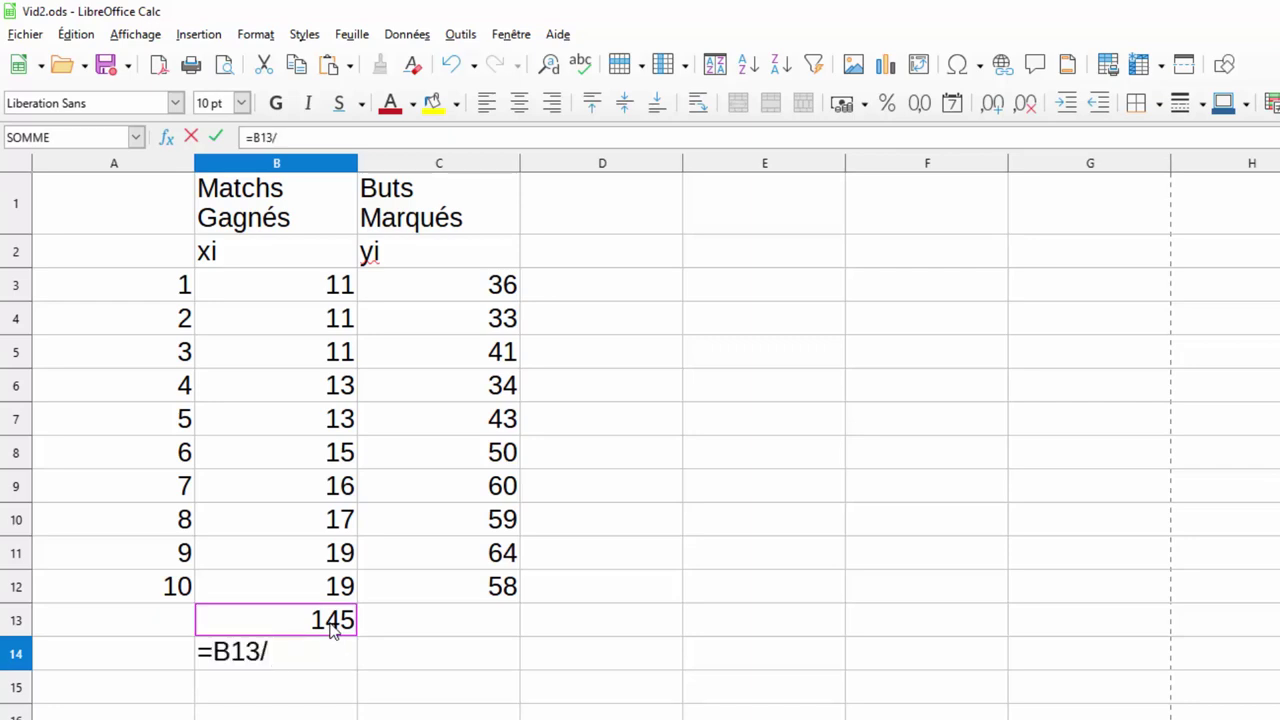
pyautogui.click(170, 588)
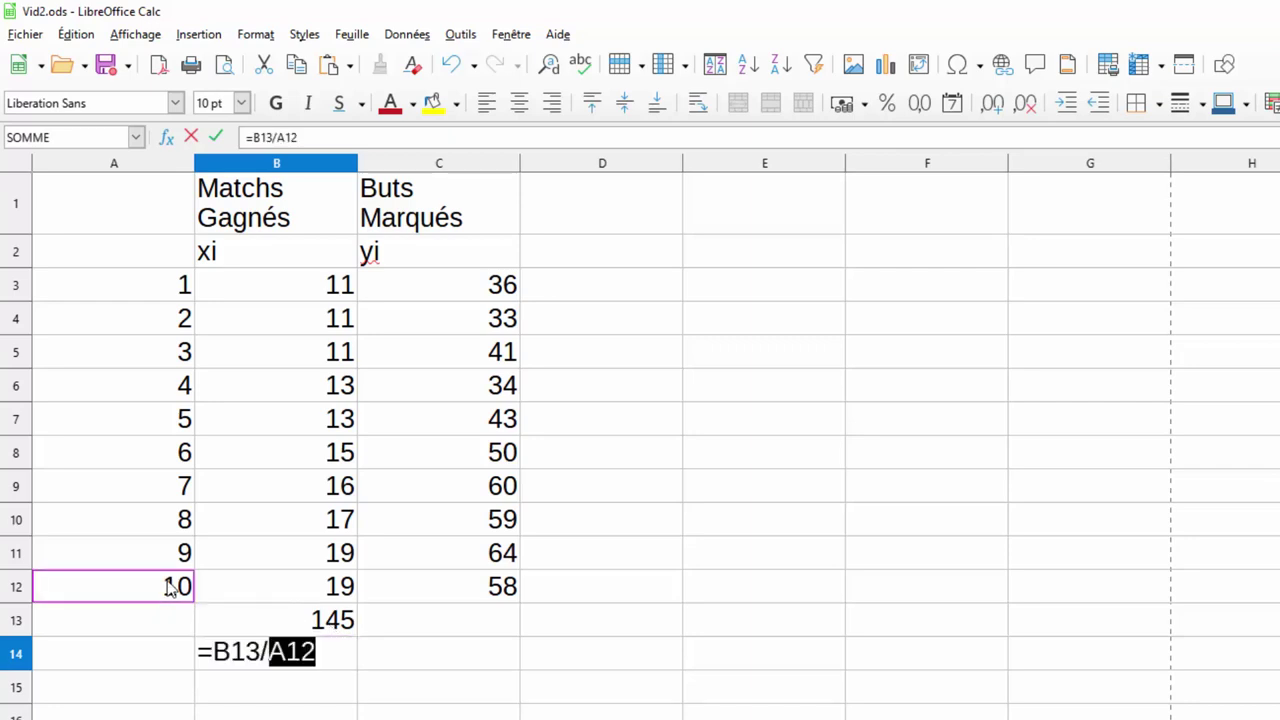
pyautogui.press('Return')
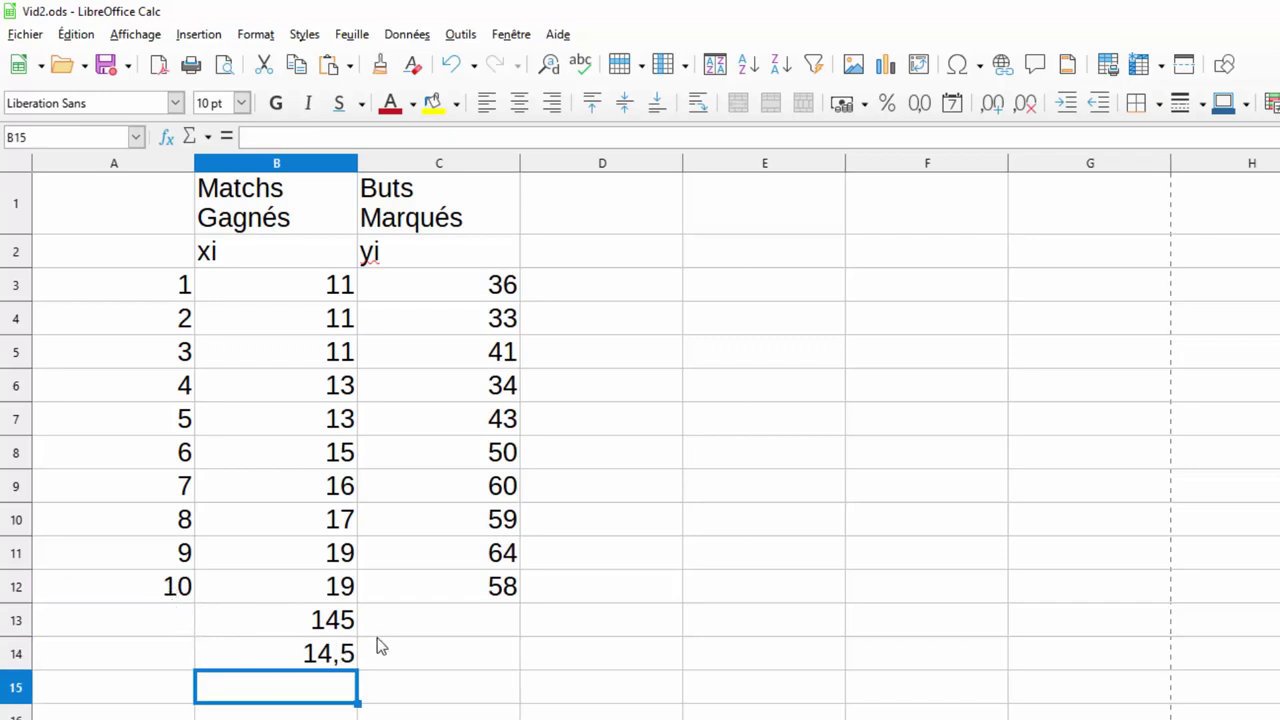
# - Calculate the Buts Marqués average in cell C14 using the MOYENNE function on the range C3:C12
pyautogui.click(467, 664)
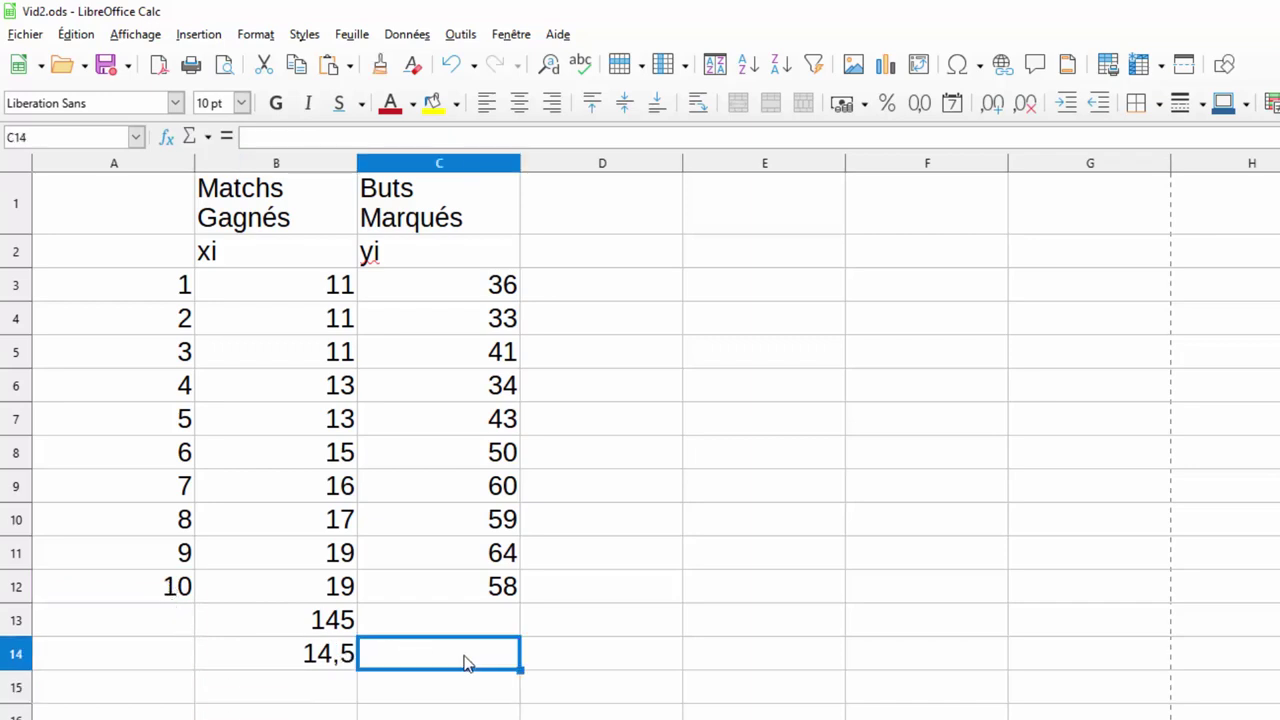
pyautogui.write('=')
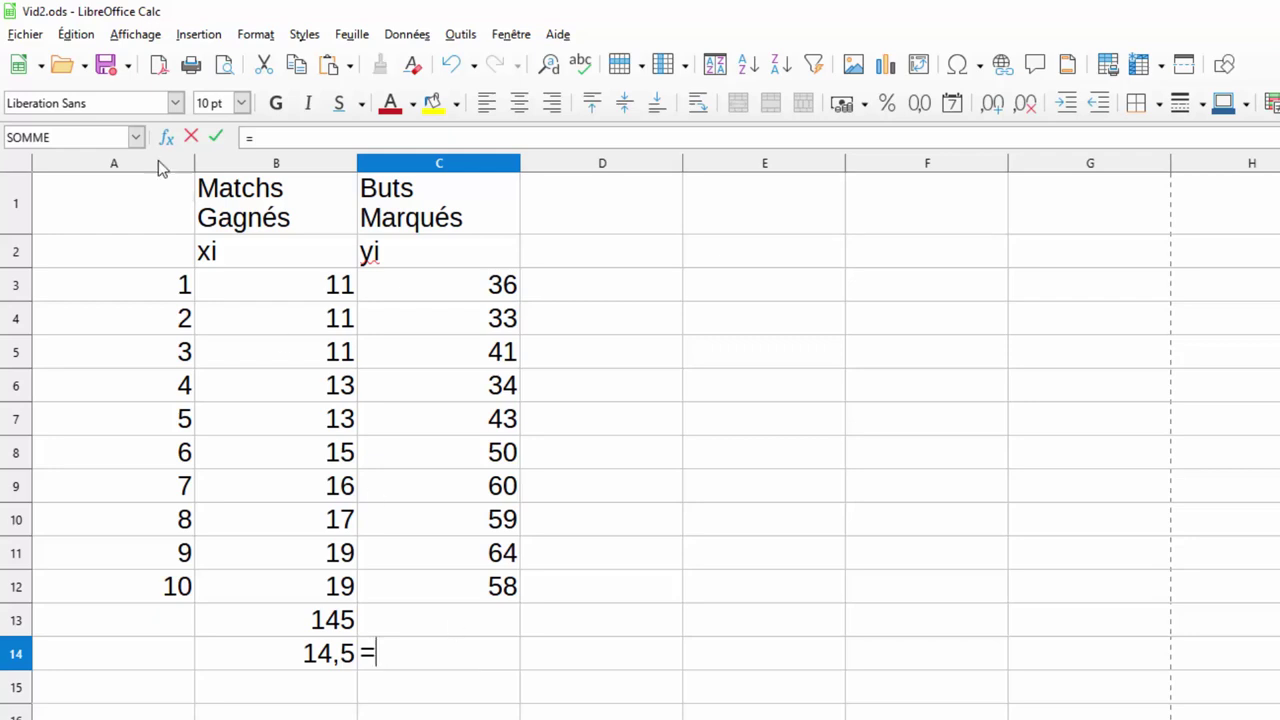
pyautogui.click(137, 137)
pyautogui.click(100, 172)
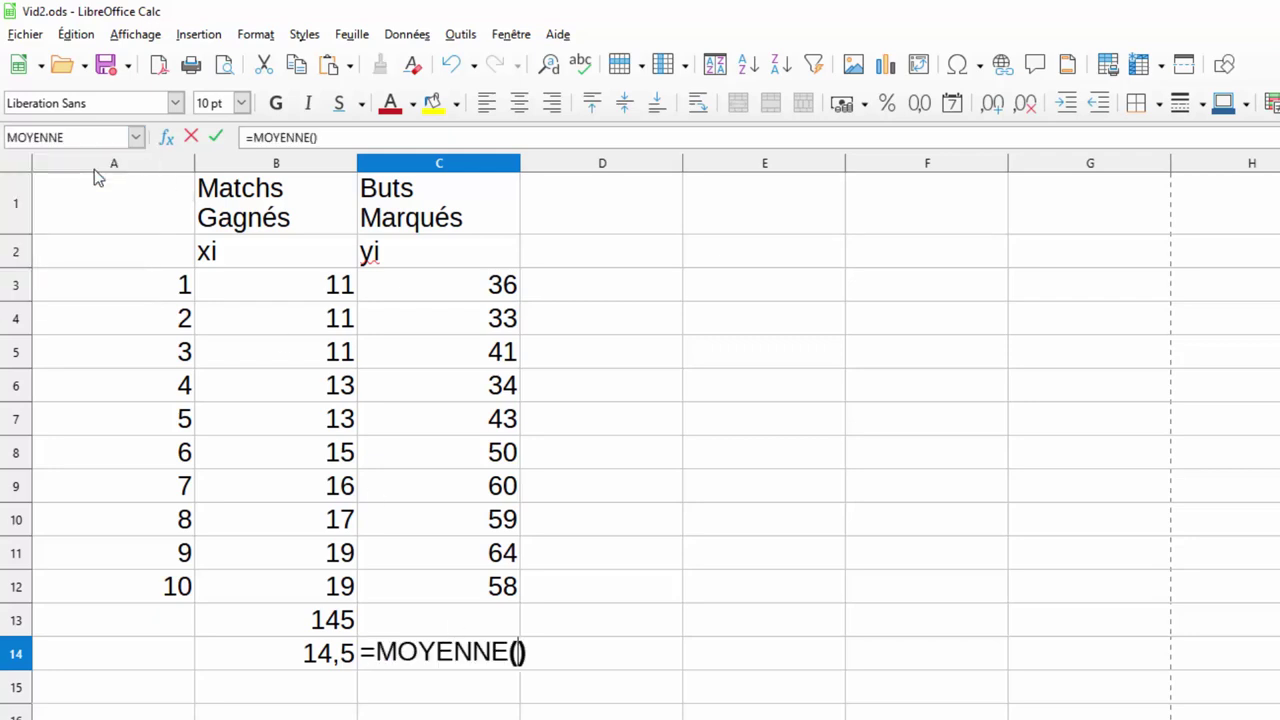
pyautogui.moveTo(474, 291); pyautogui.dragTo(449, 583)
pyautogui.press('Return')
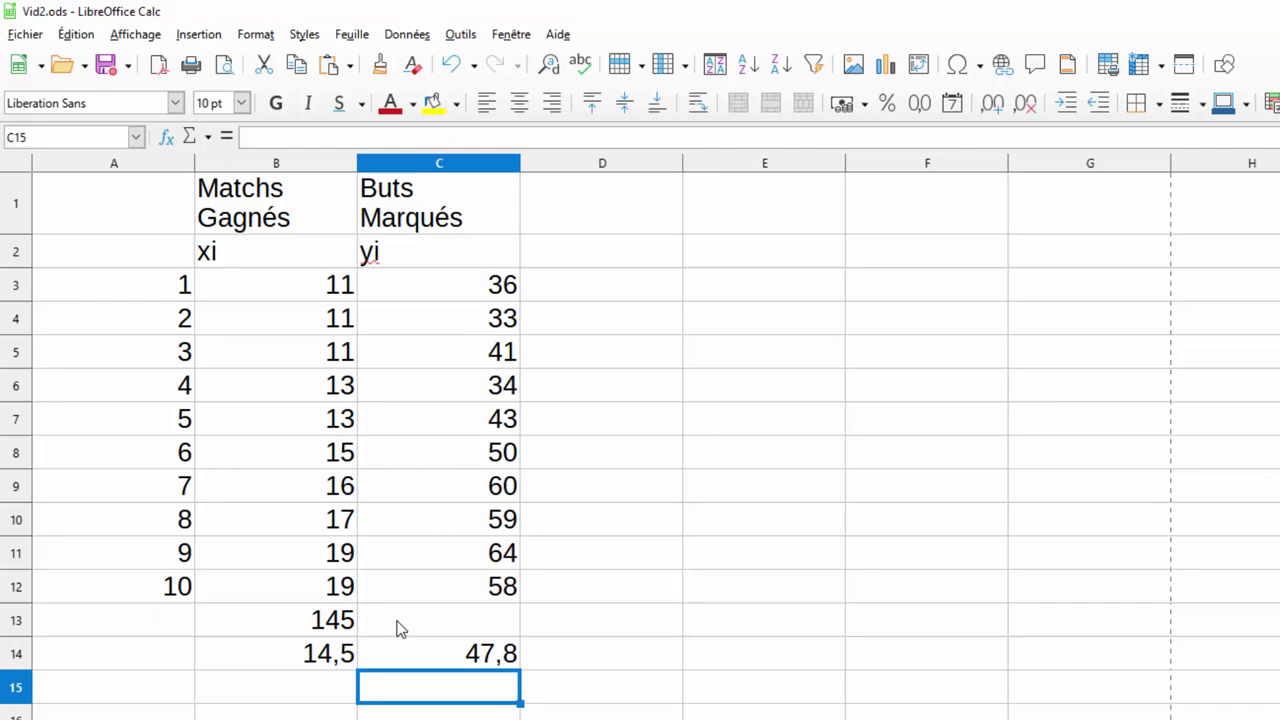
# - Insert an XY (dispersion) chart with points only and move it beside the data so columns A to C are uncovered
pyautogui.click(757, 319)
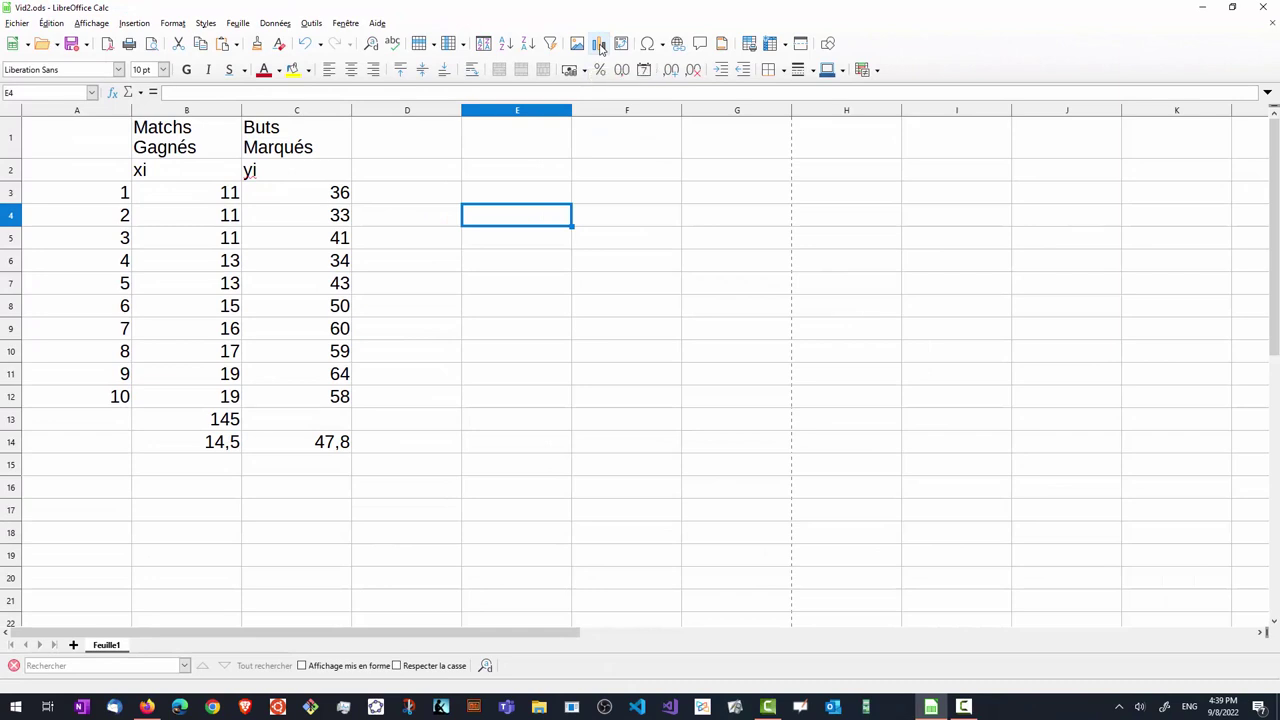
pyautogui.click(722, 53)
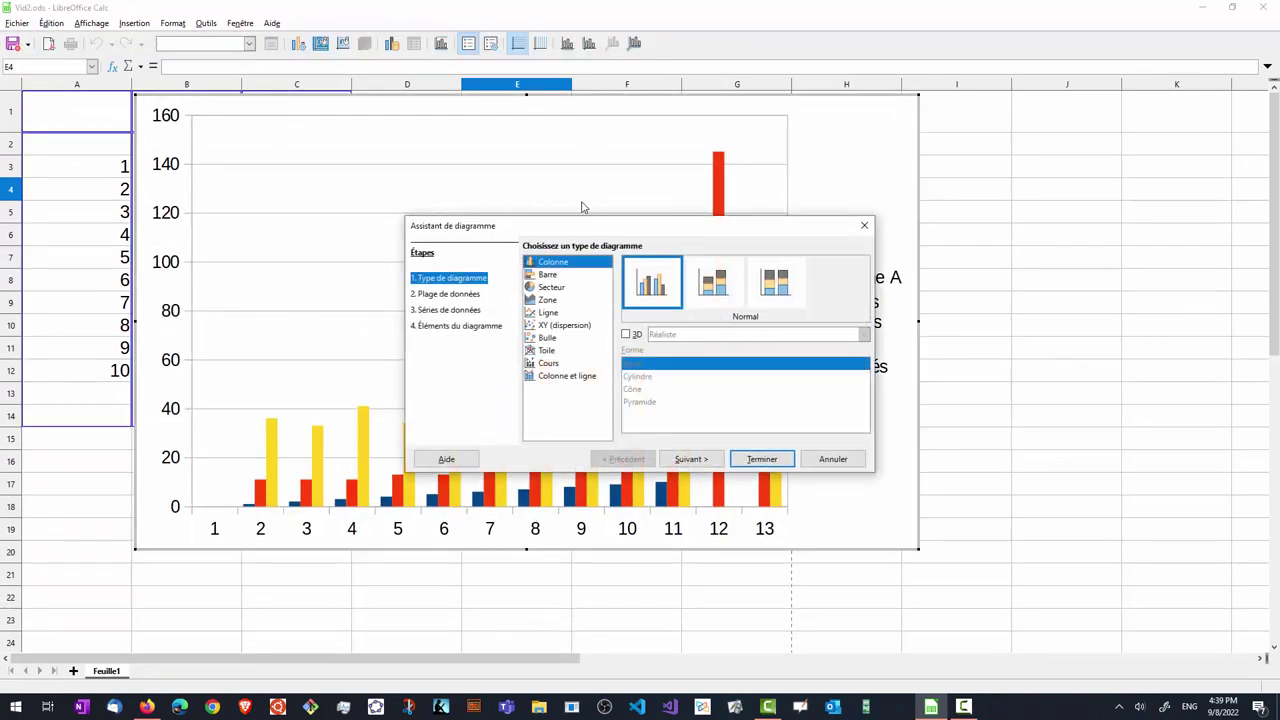
pyautogui.click(545, 326)
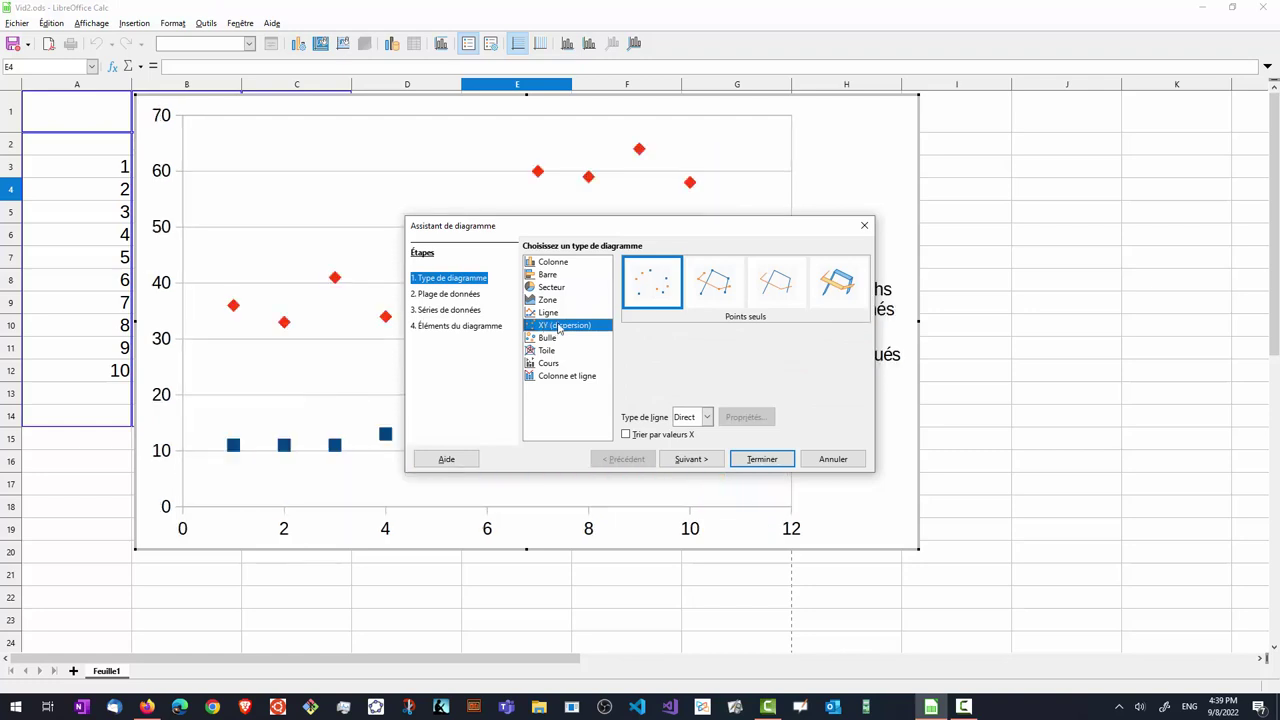
pyautogui.click(764, 460)
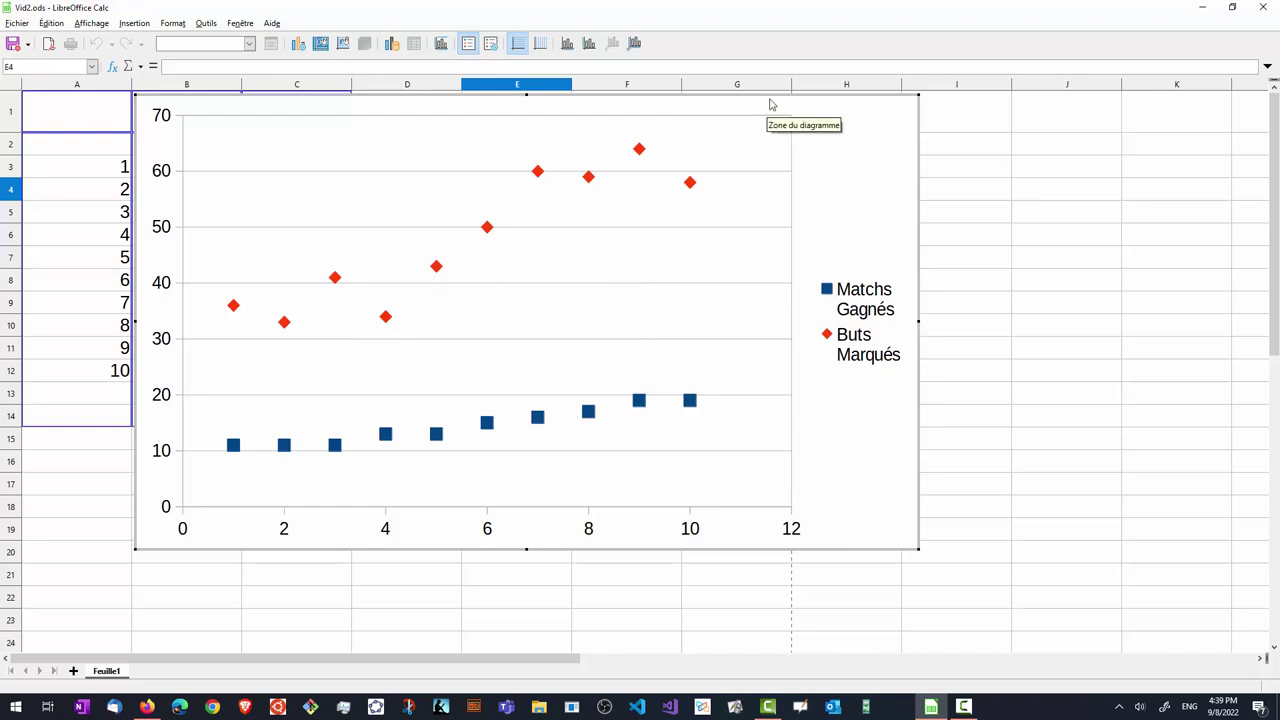
pyautogui.moveTo(784, 101); pyautogui.dragTo(1067, 104)
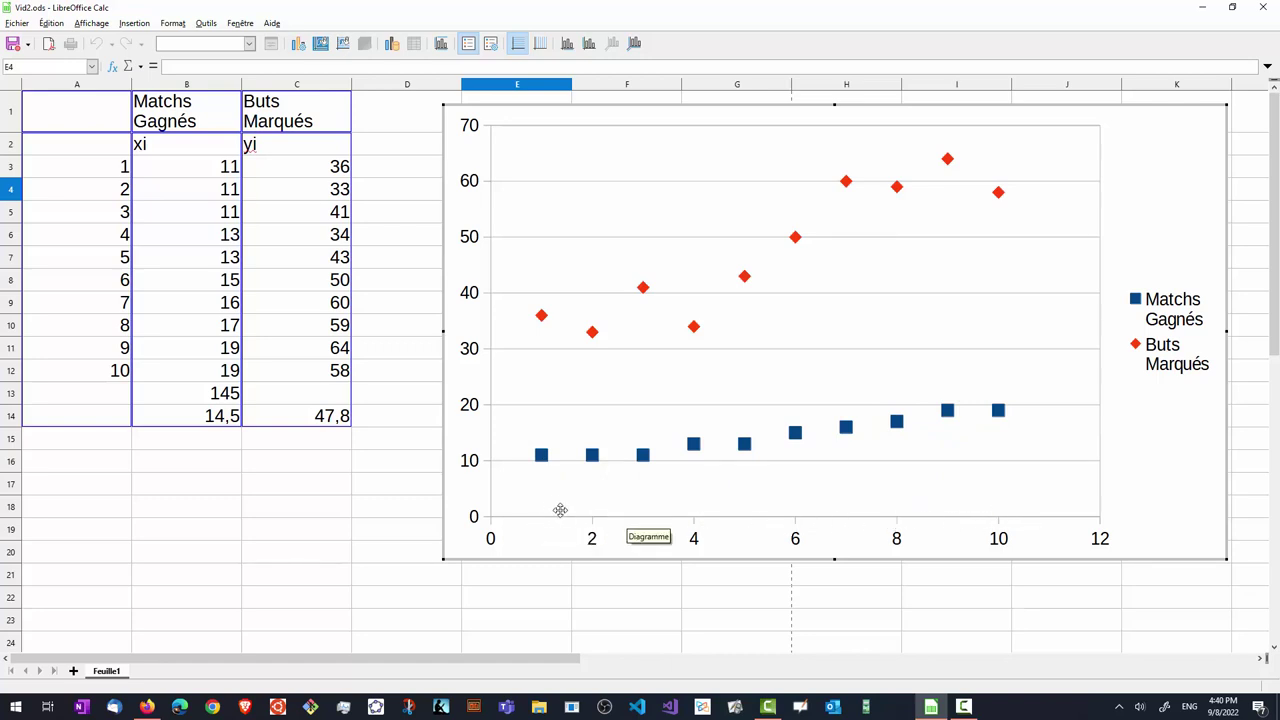
# - Examine the plotted points and check the chart's type settings without changing them
pyautogui.moveTo(602, 466)
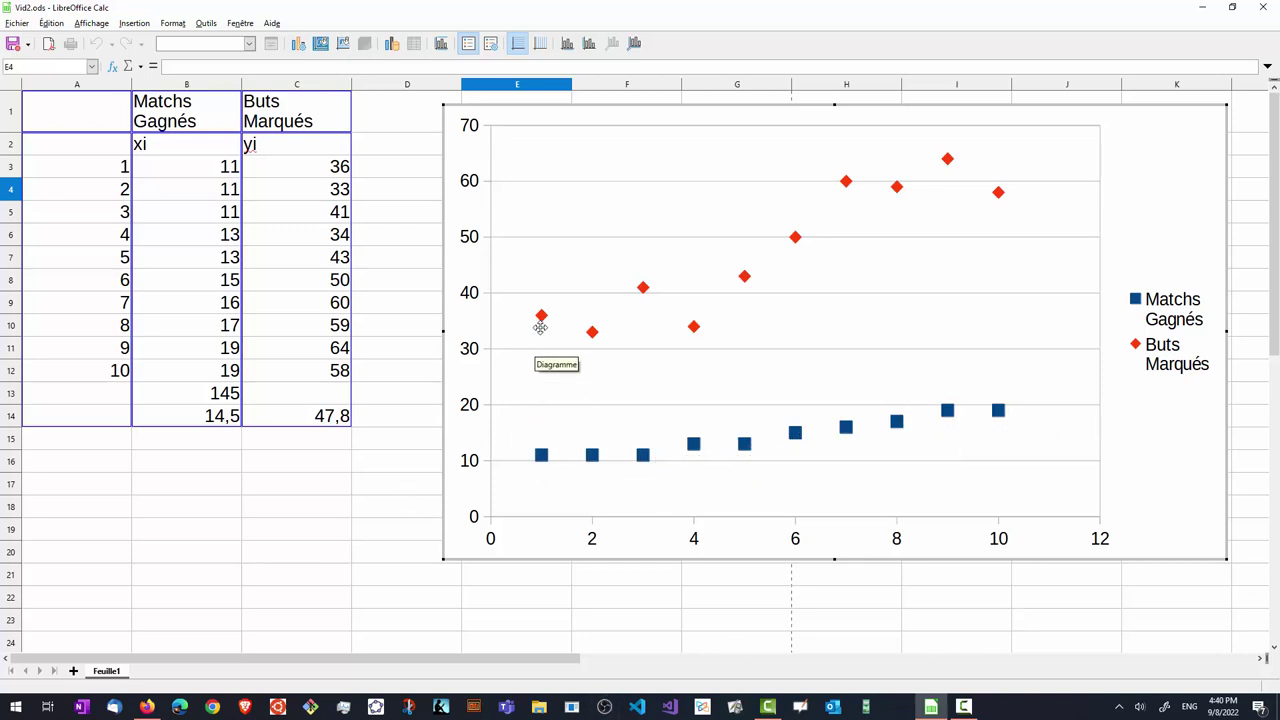
pyautogui.moveTo(543, 322)
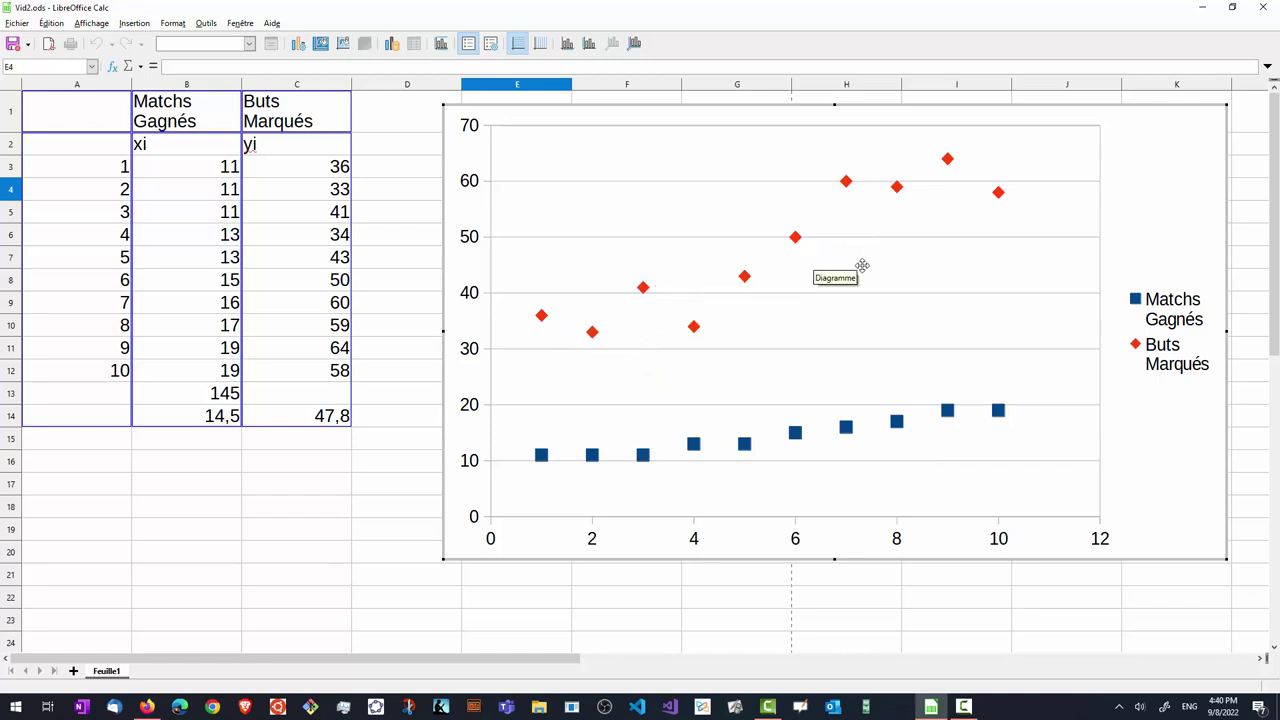
pyautogui.rightClick(897, 320)
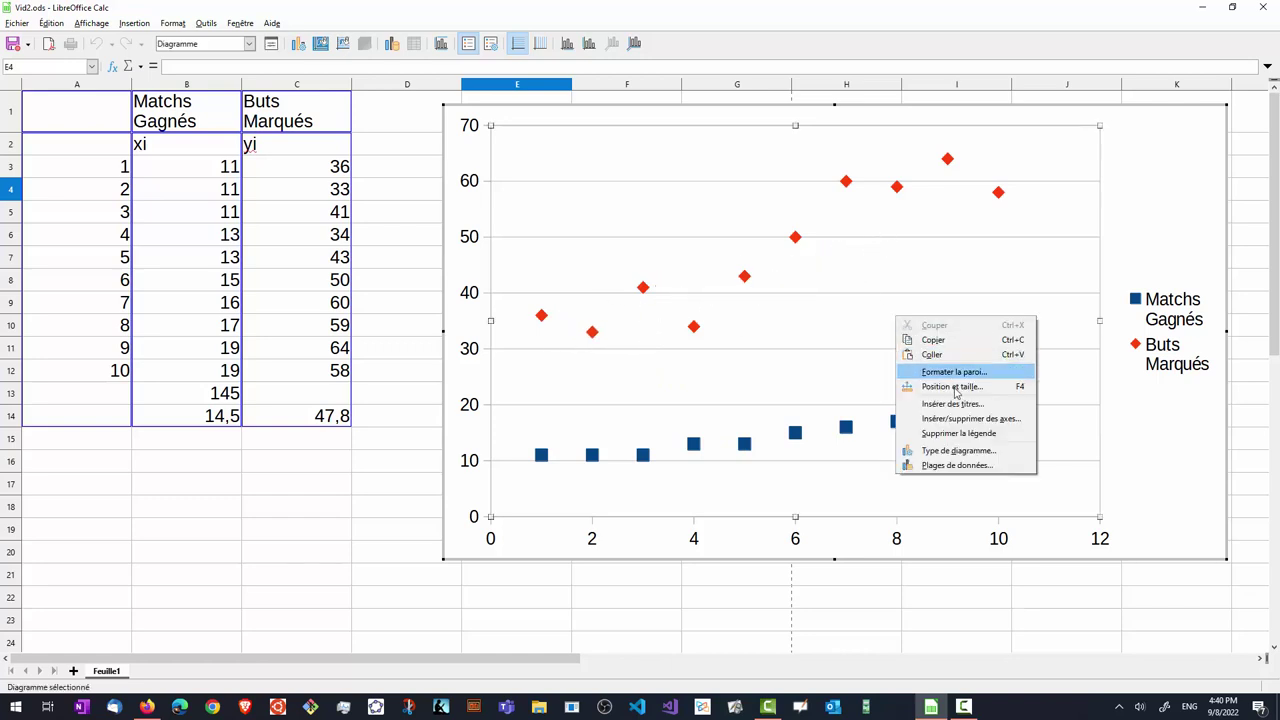
pyautogui.click(962, 450)
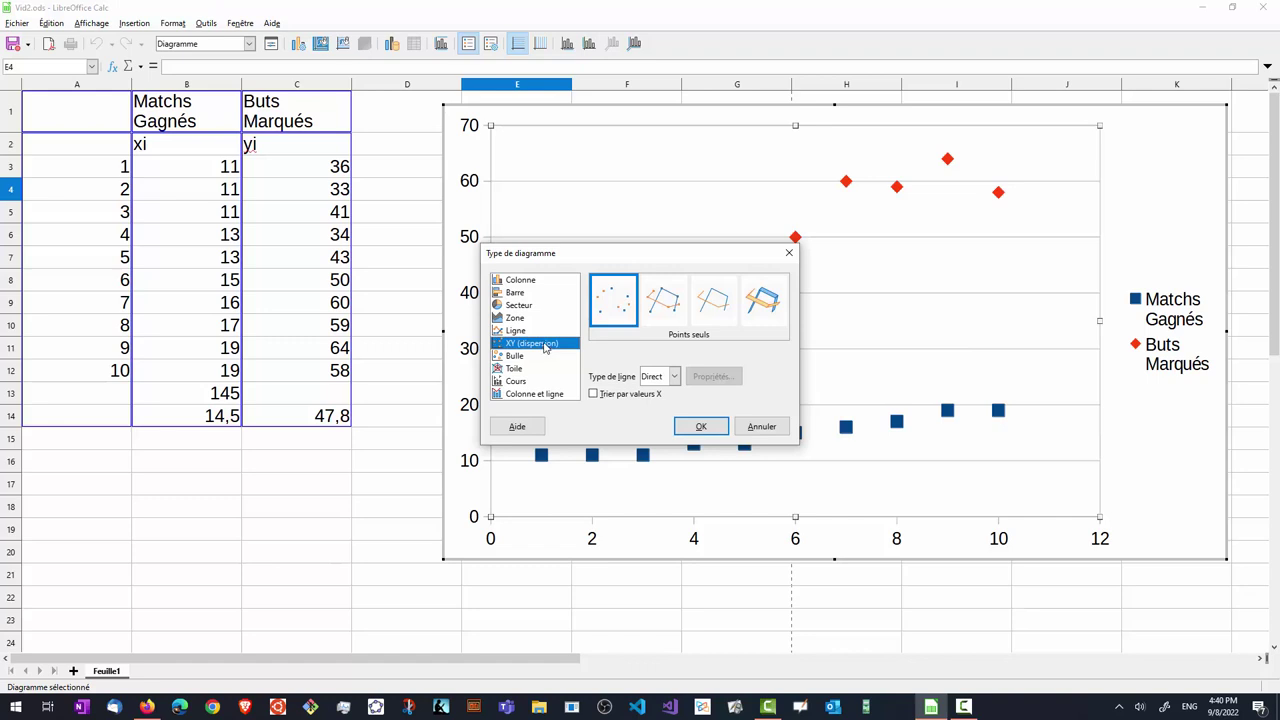
pyautogui.click(765, 427)
# - Delete both the Matchs Gagnés and Buts Marqués data series from the chart
pyautogui.rightClick(868, 317)
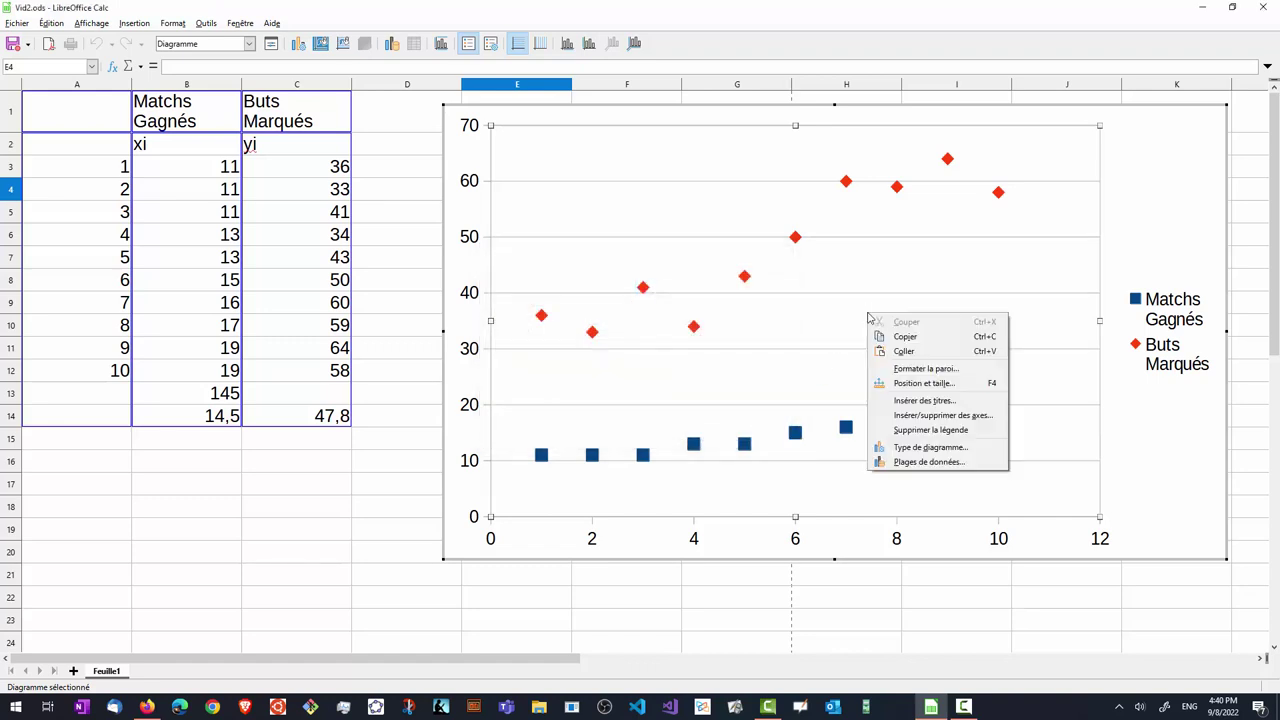
pyautogui.click(934, 462)
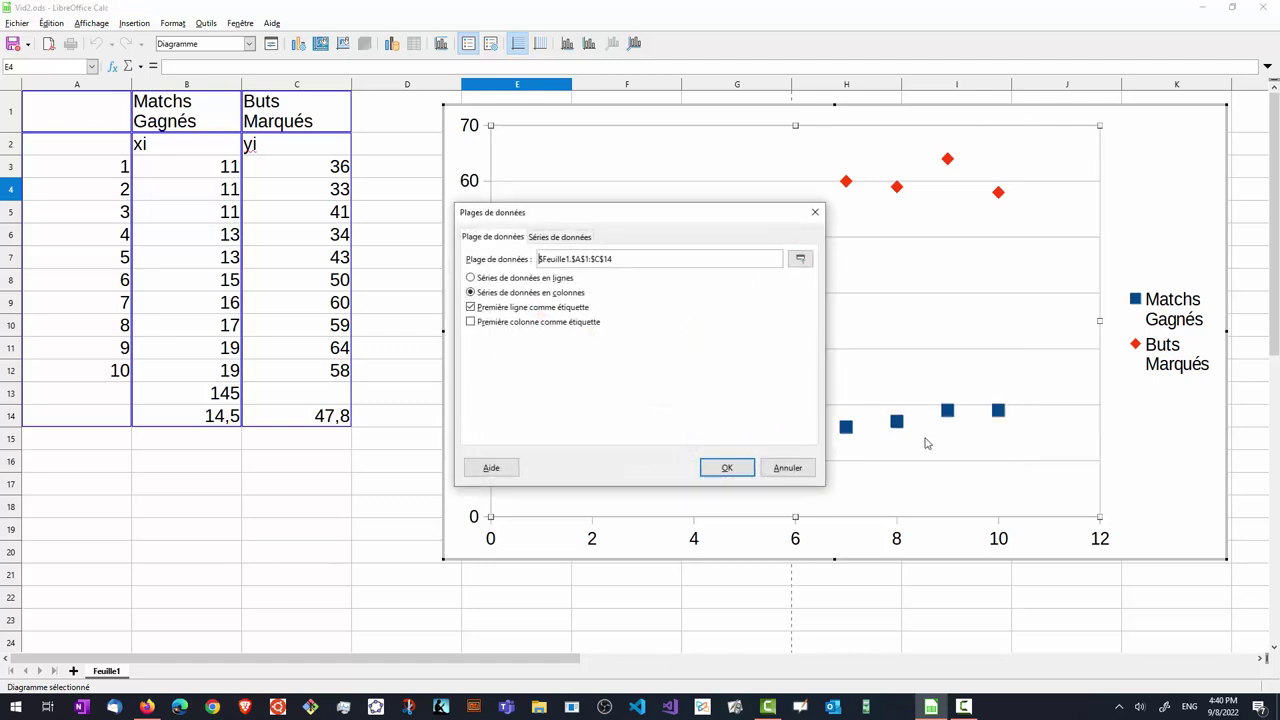
pyautogui.click(555, 238)
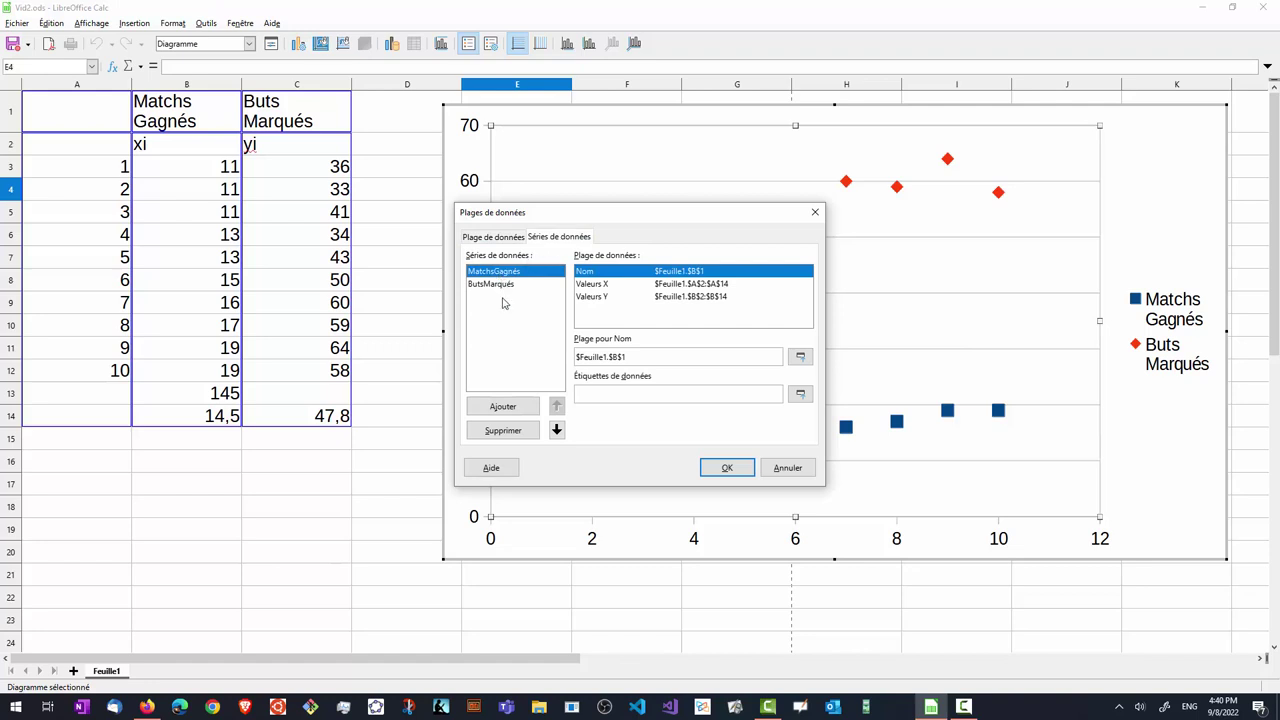
pyautogui.click(503, 431)
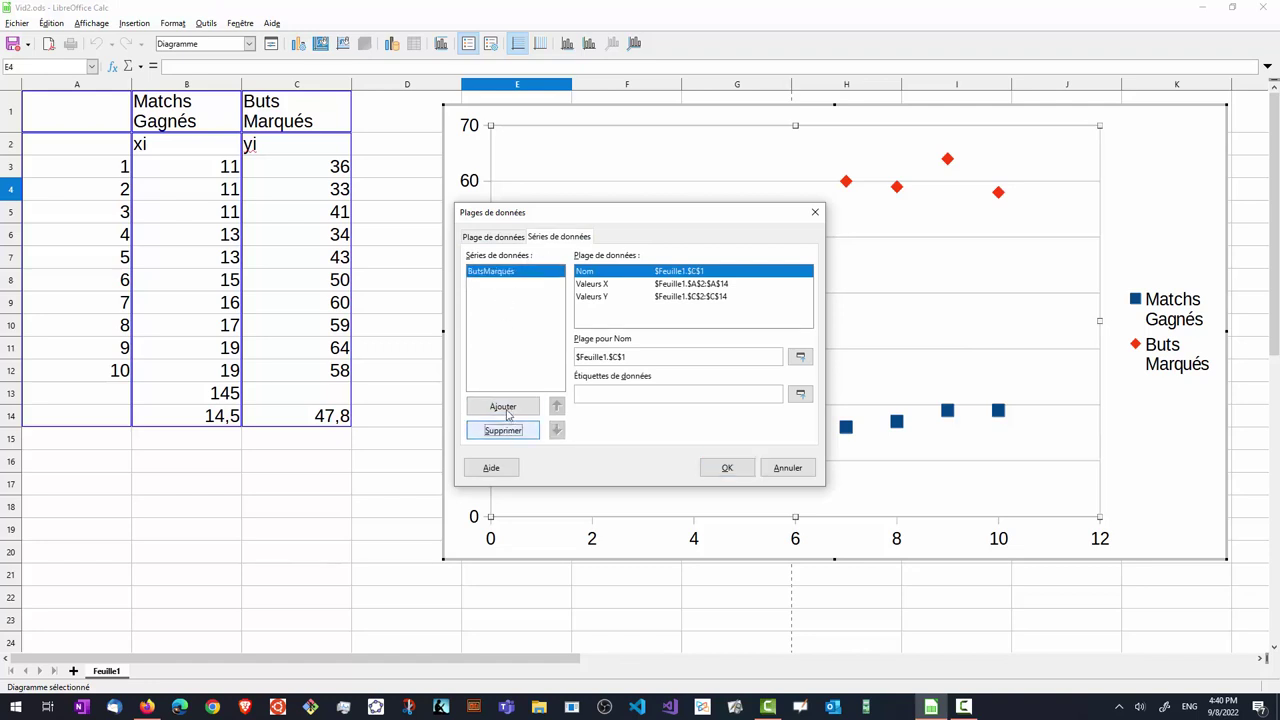
pyautogui.click(505, 432)
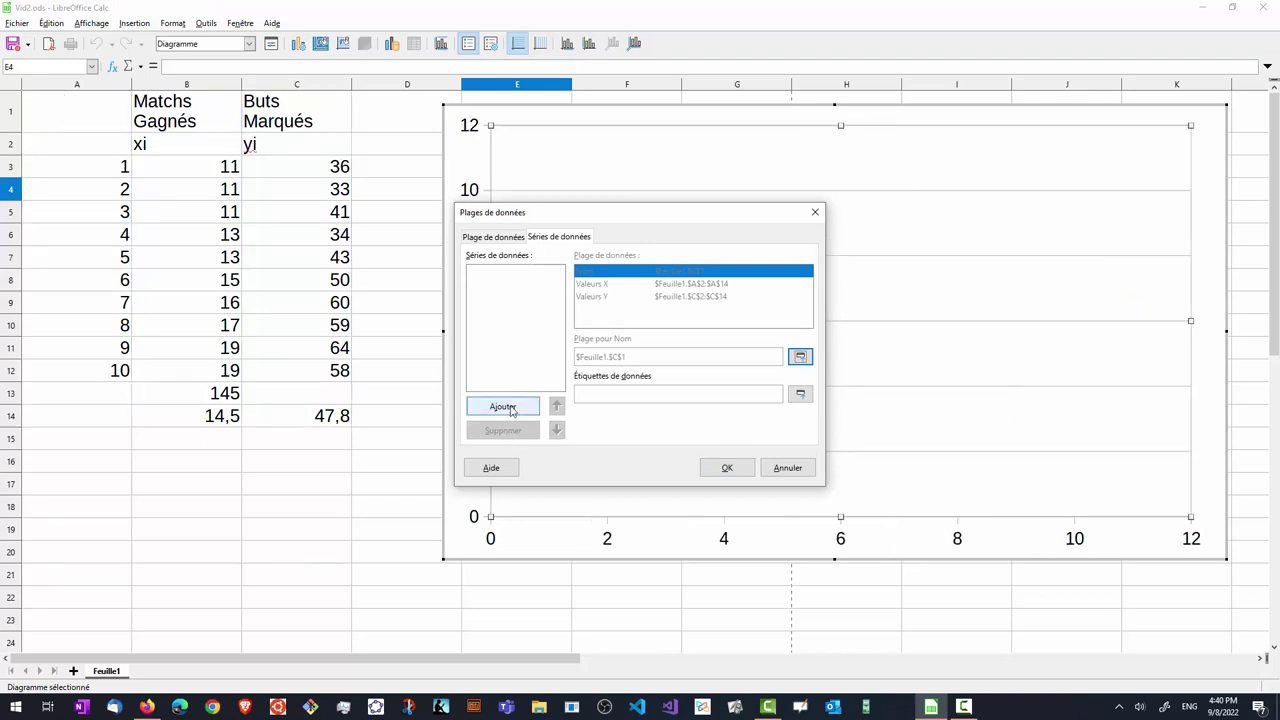
# - Add a new data series to the chart and take its name from cell C1
pyautogui.click(511, 408)
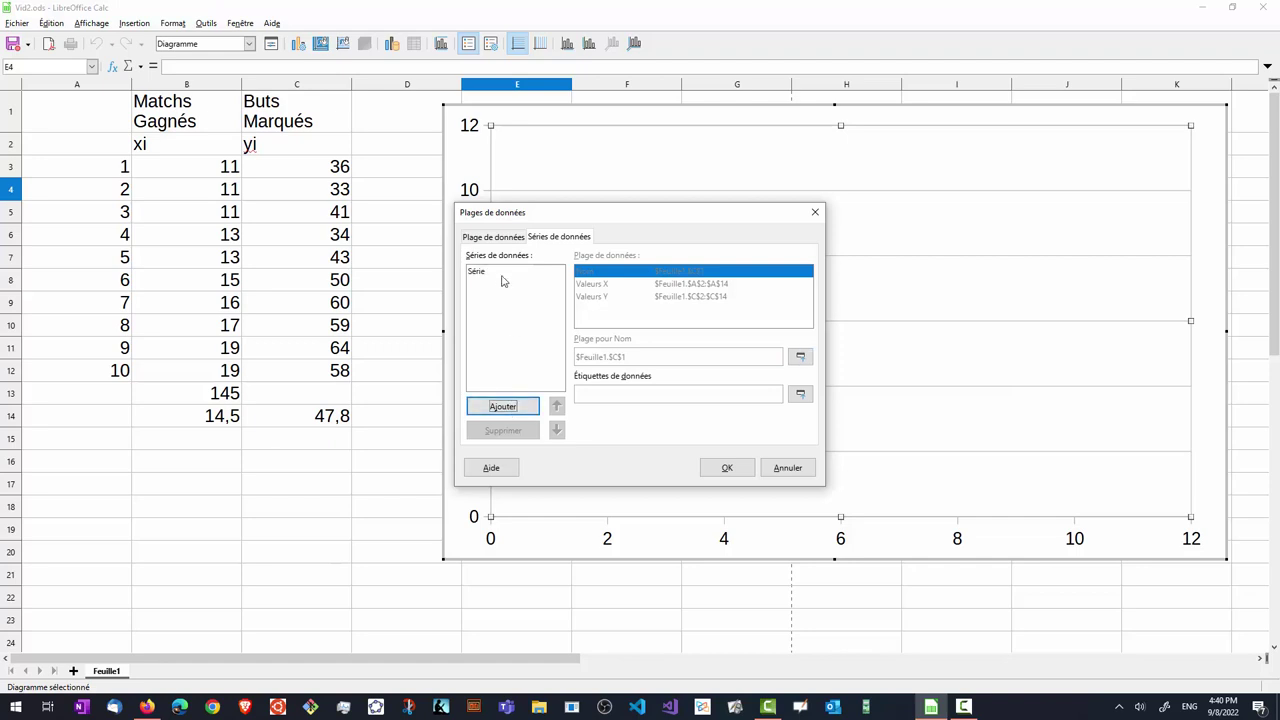
pyautogui.click(487, 273)
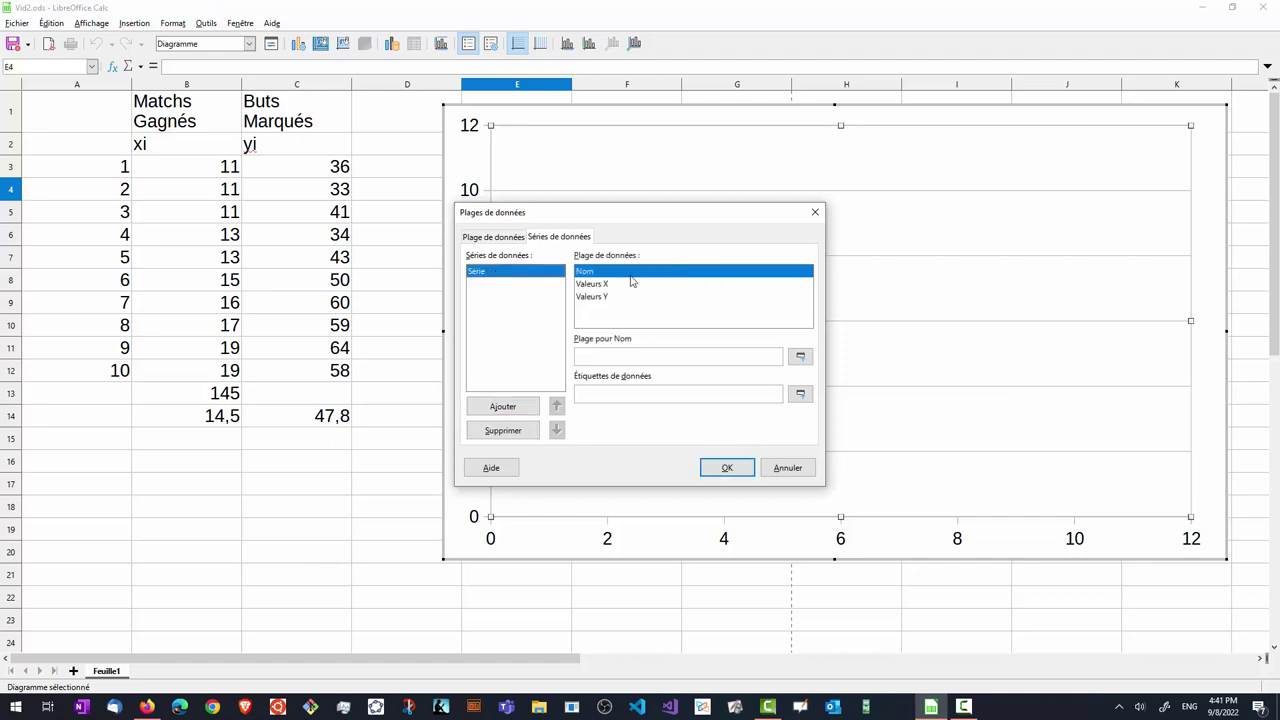
pyautogui.click(800, 358)
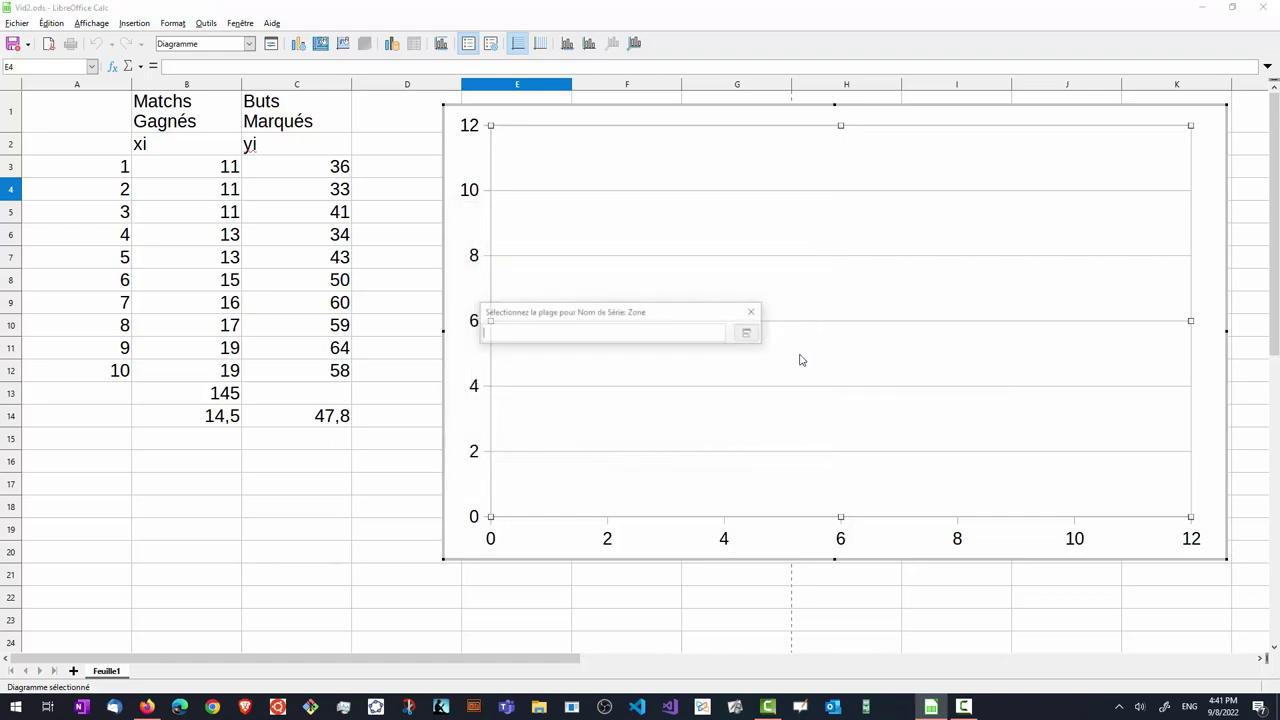
pyautogui.click(290, 120)
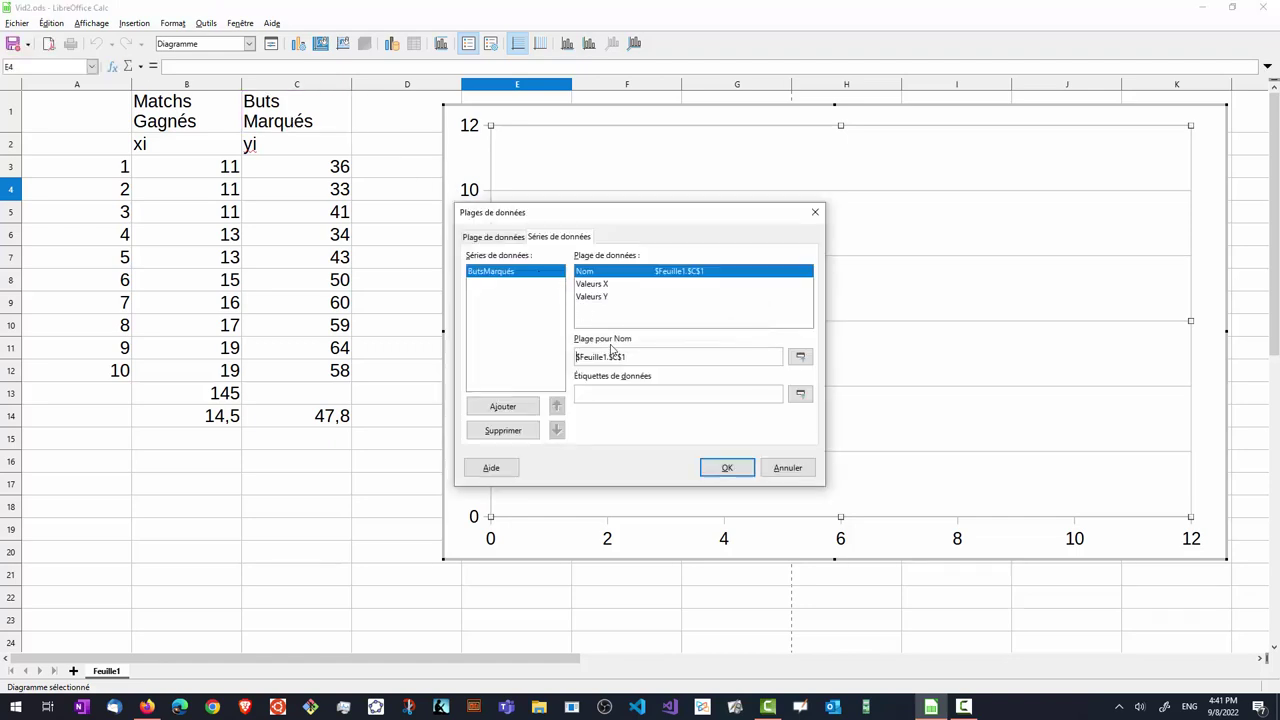
# - Set the X values of the Buts Marqués series to the range B3:B12
pyautogui.click(604, 285)
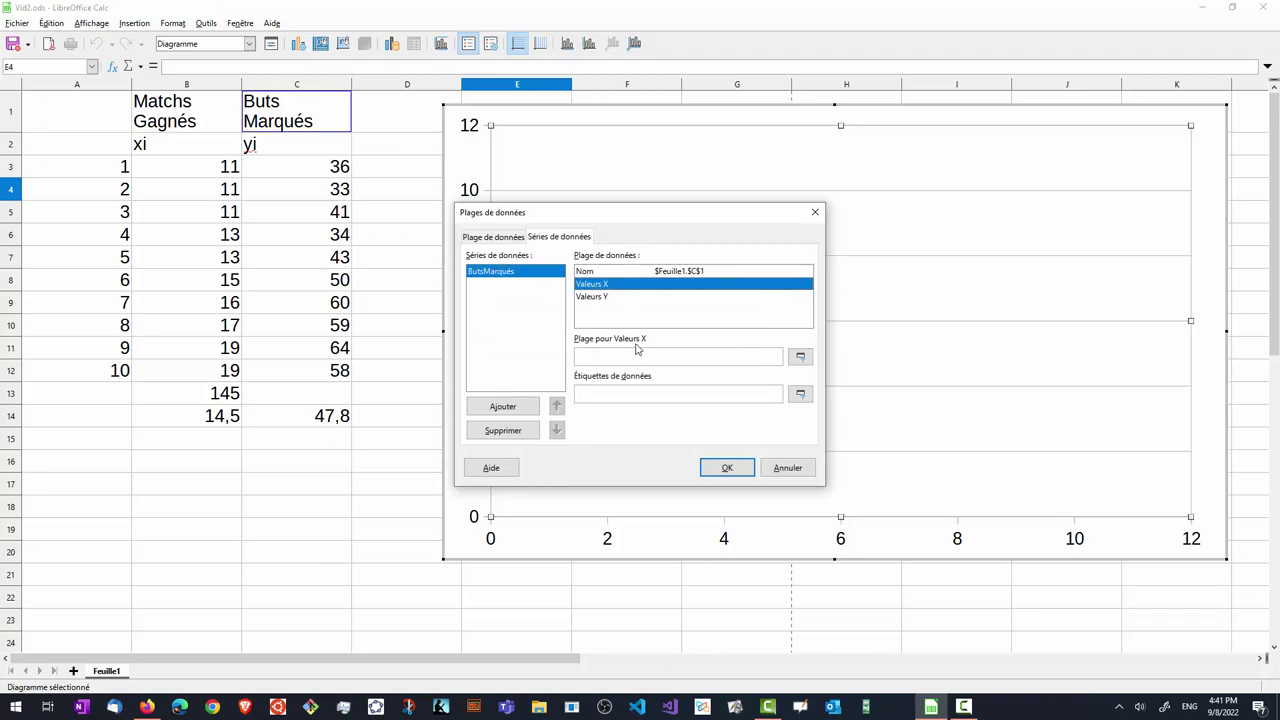
pyautogui.click(801, 358)
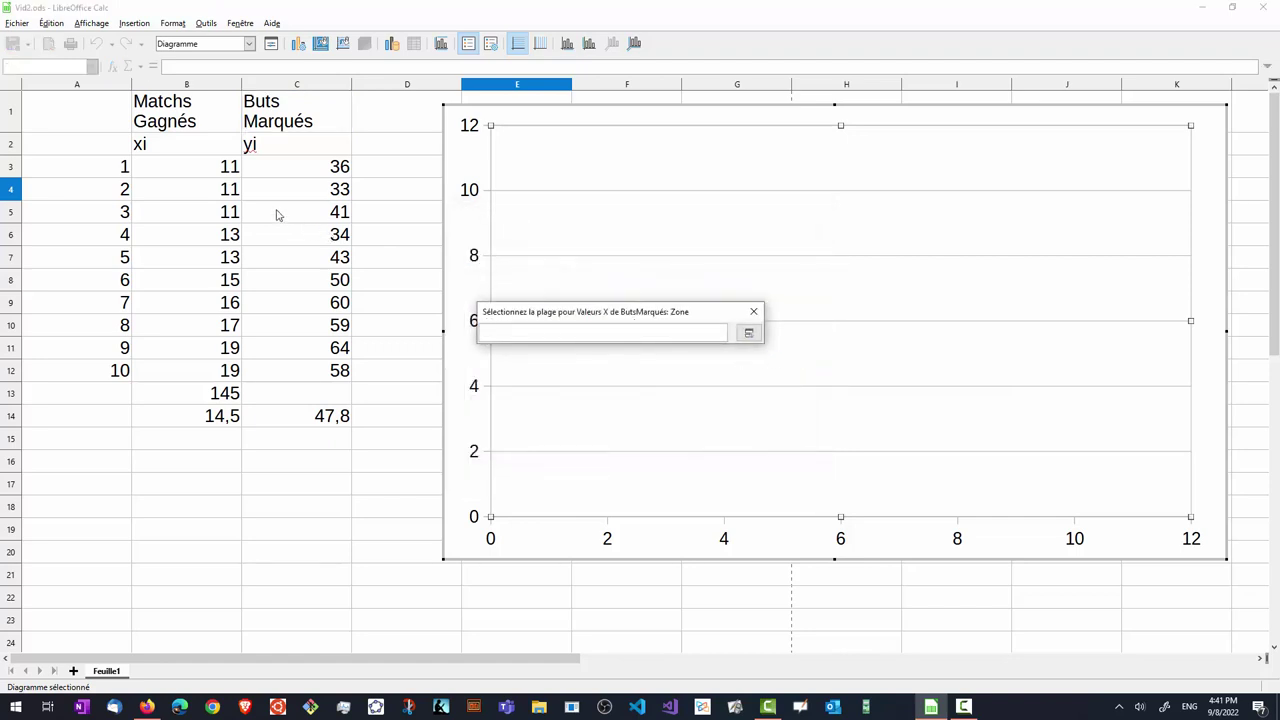
pyautogui.moveTo(214, 166); pyautogui.dragTo(214, 370)
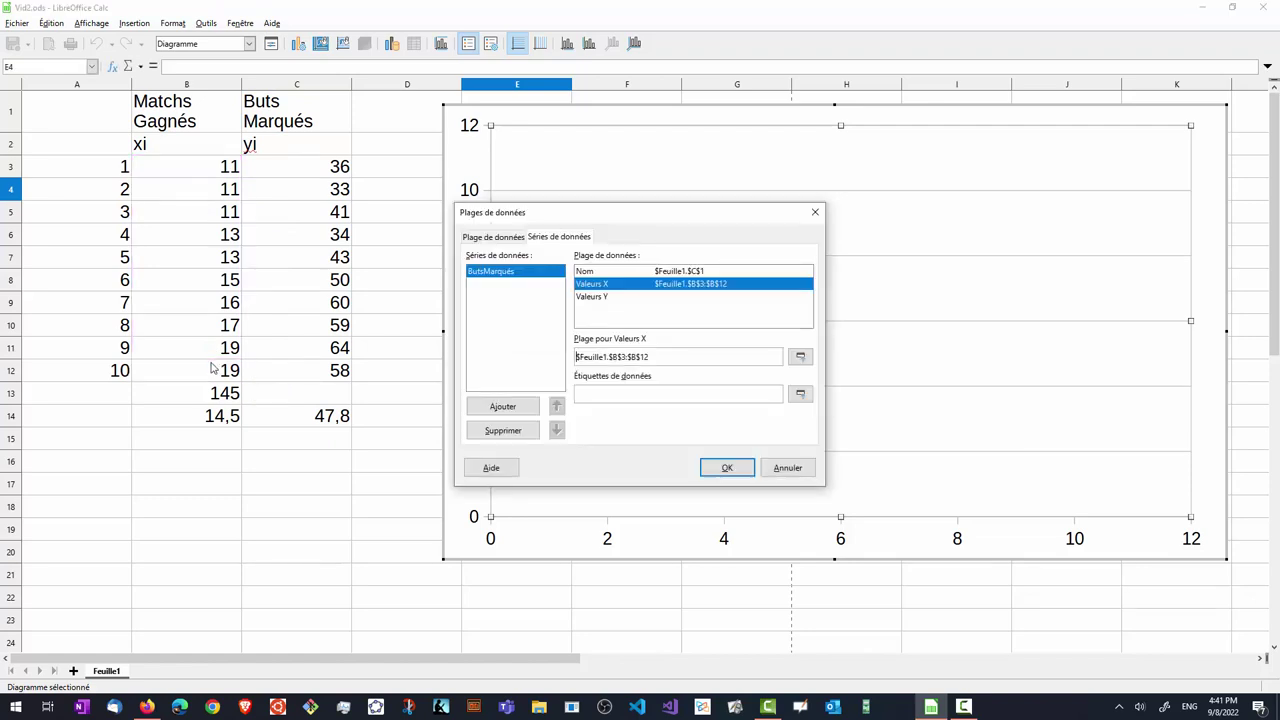
# - Set the Y values of the Buts Marqués series to the range C3:C12 and apply the data ranges
pyautogui.click(605, 297)
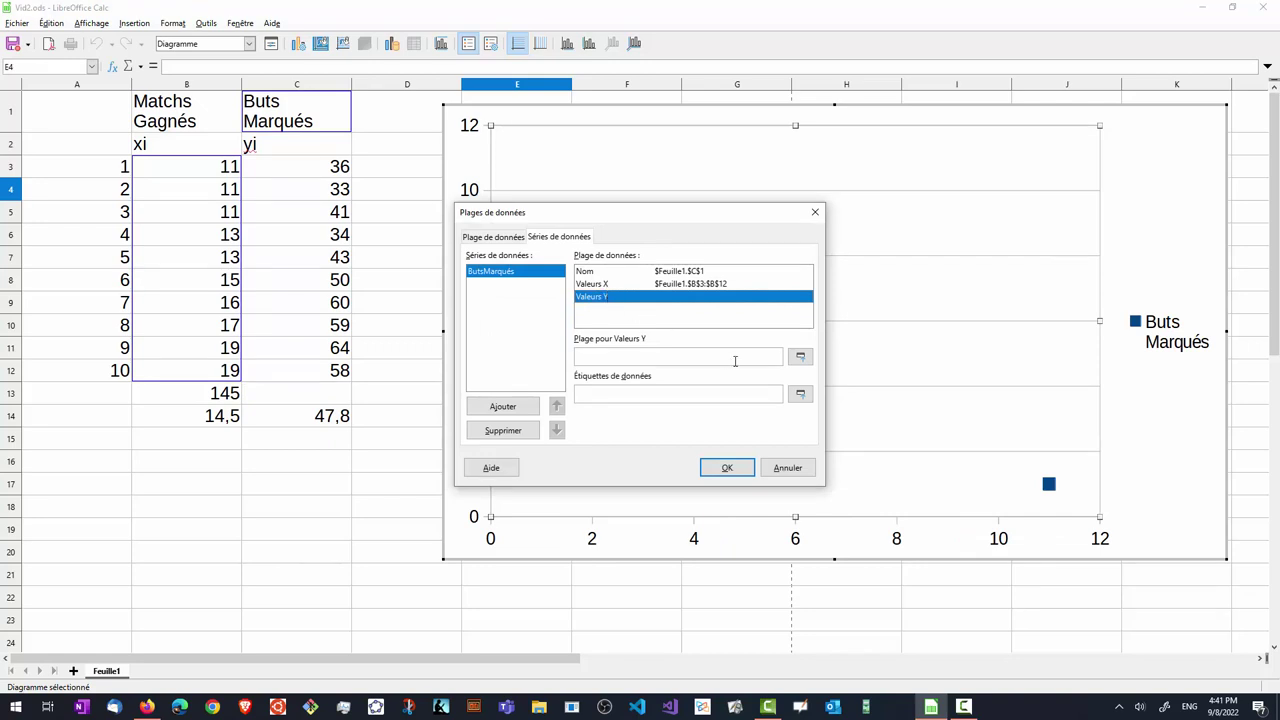
pyautogui.click(798, 358)
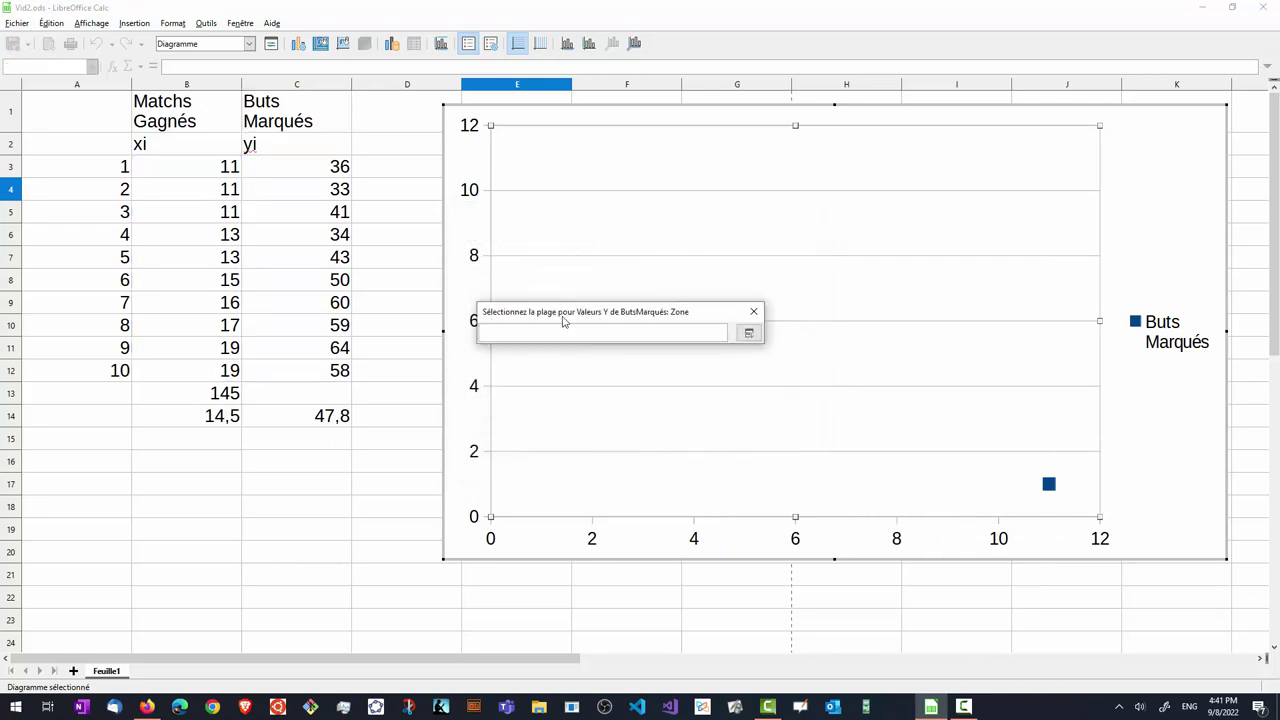
pyautogui.moveTo(331, 176); pyautogui.dragTo(331, 369)
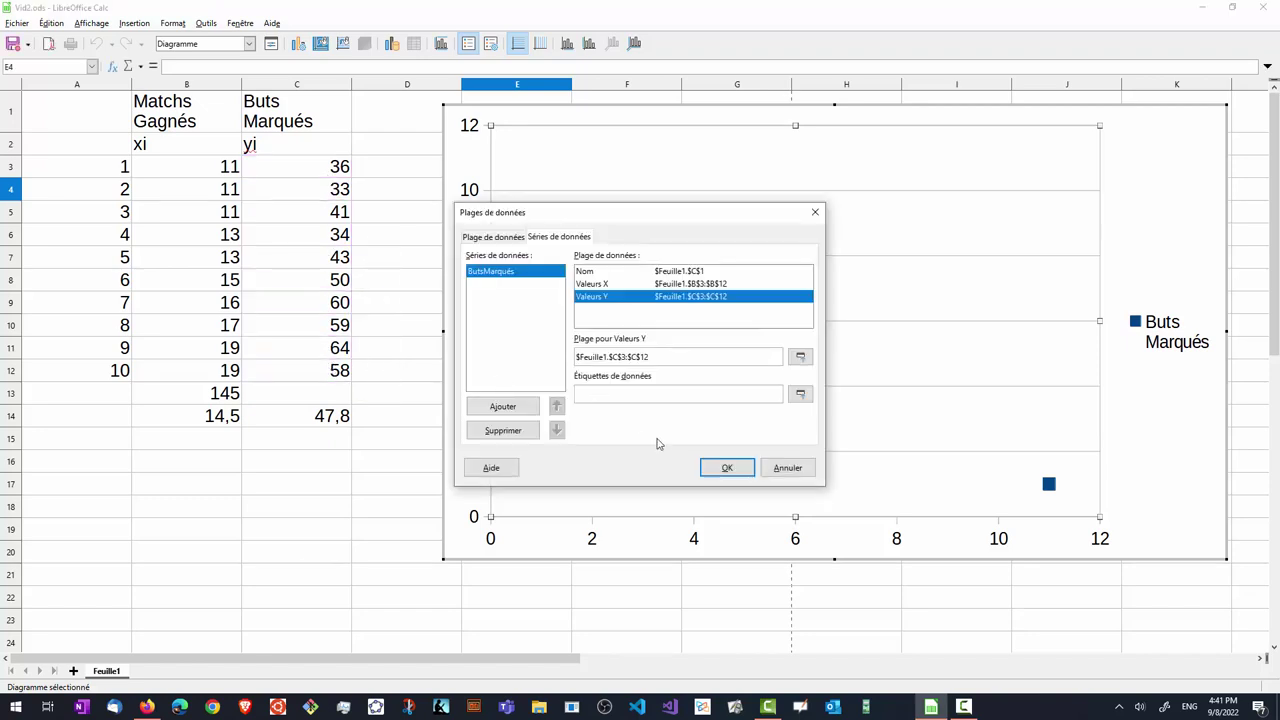
pyautogui.click(727, 469)
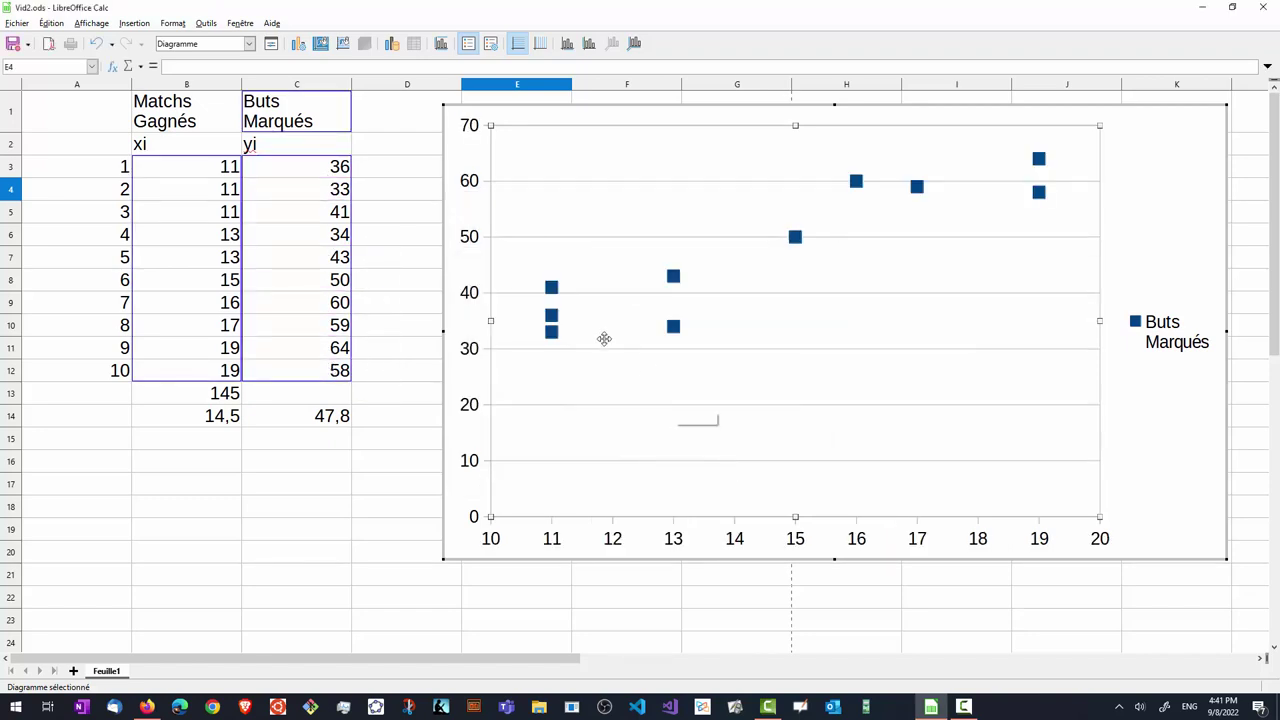
# - Add the chart title "Stats 2 variables", the X axis title "Match gagnés" and the Y axis title "Buts marqués"
pyautogui.moveTo(553, 336)
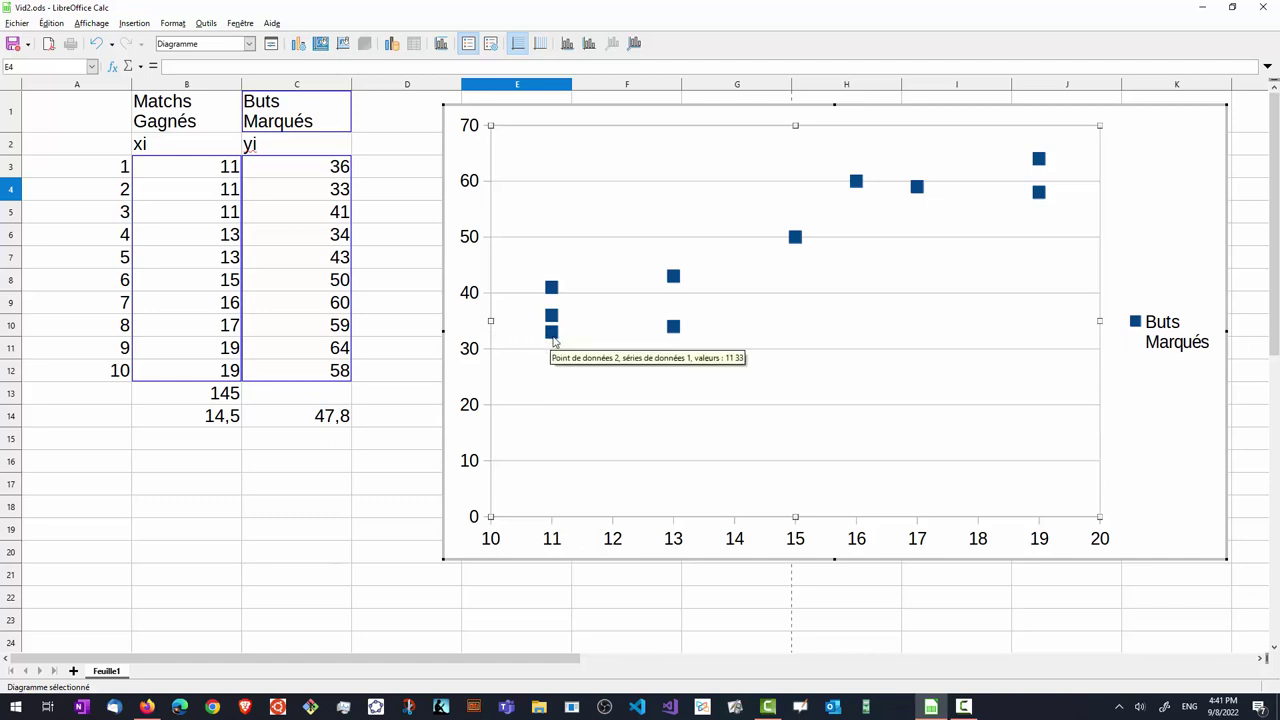
pyautogui.moveTo(690, 316)
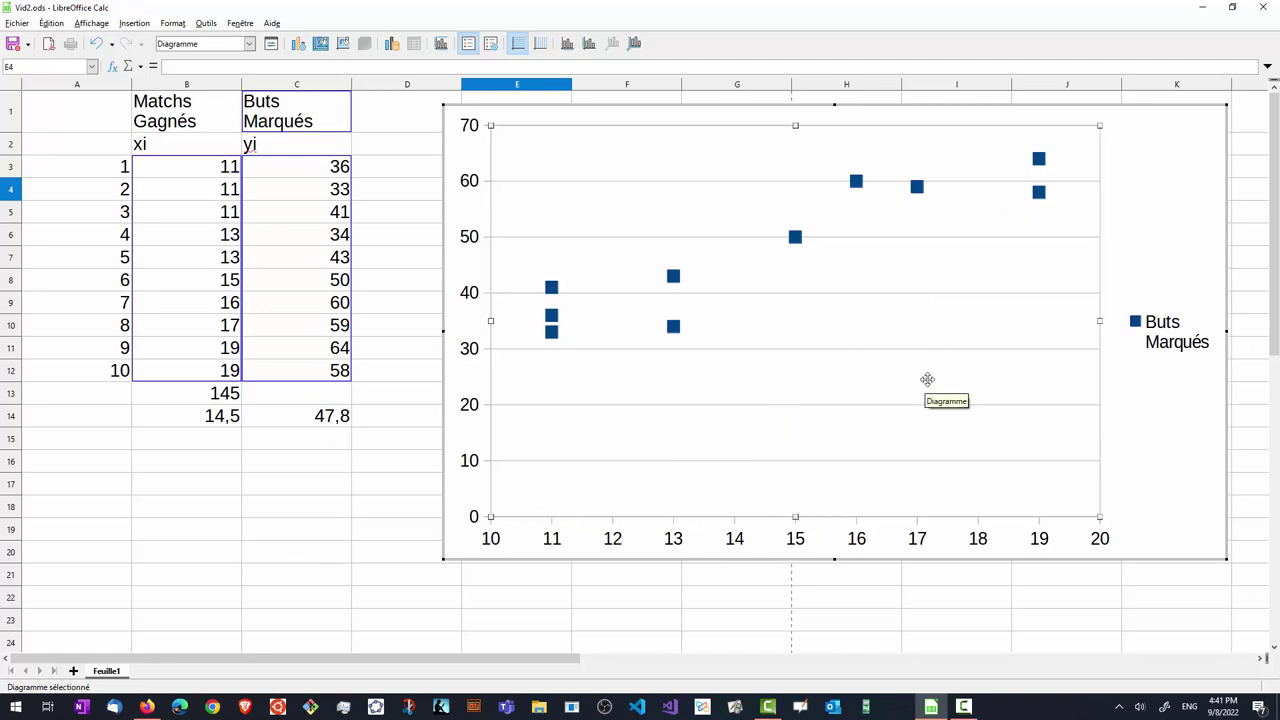
pyautogui.rightClick(864, 336)
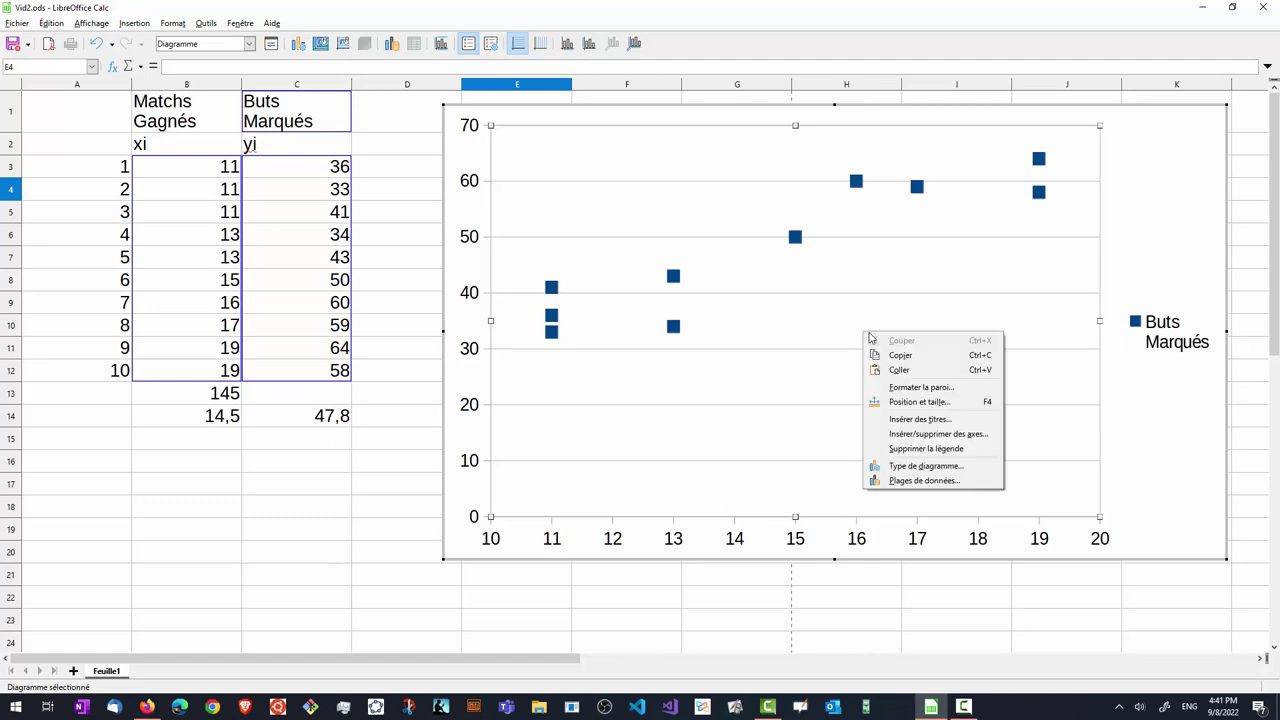
pyautogui.click(947, 421)
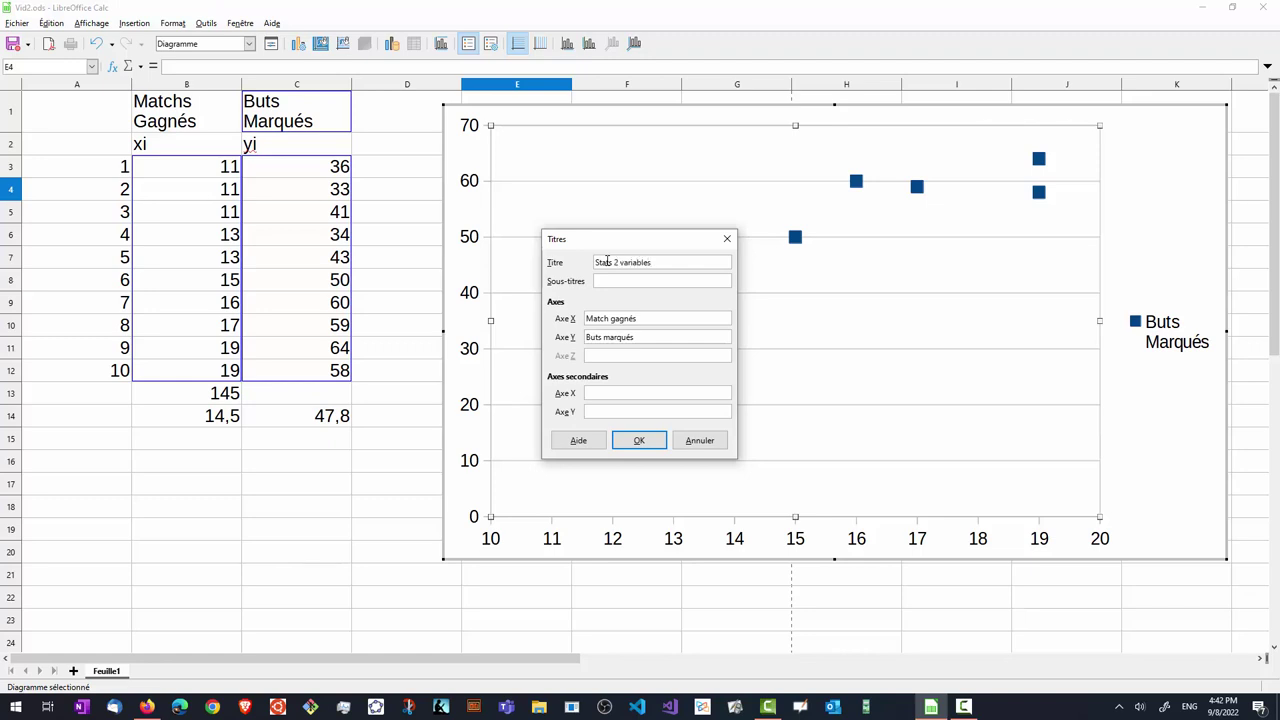
pyautogui.click(642, 442)
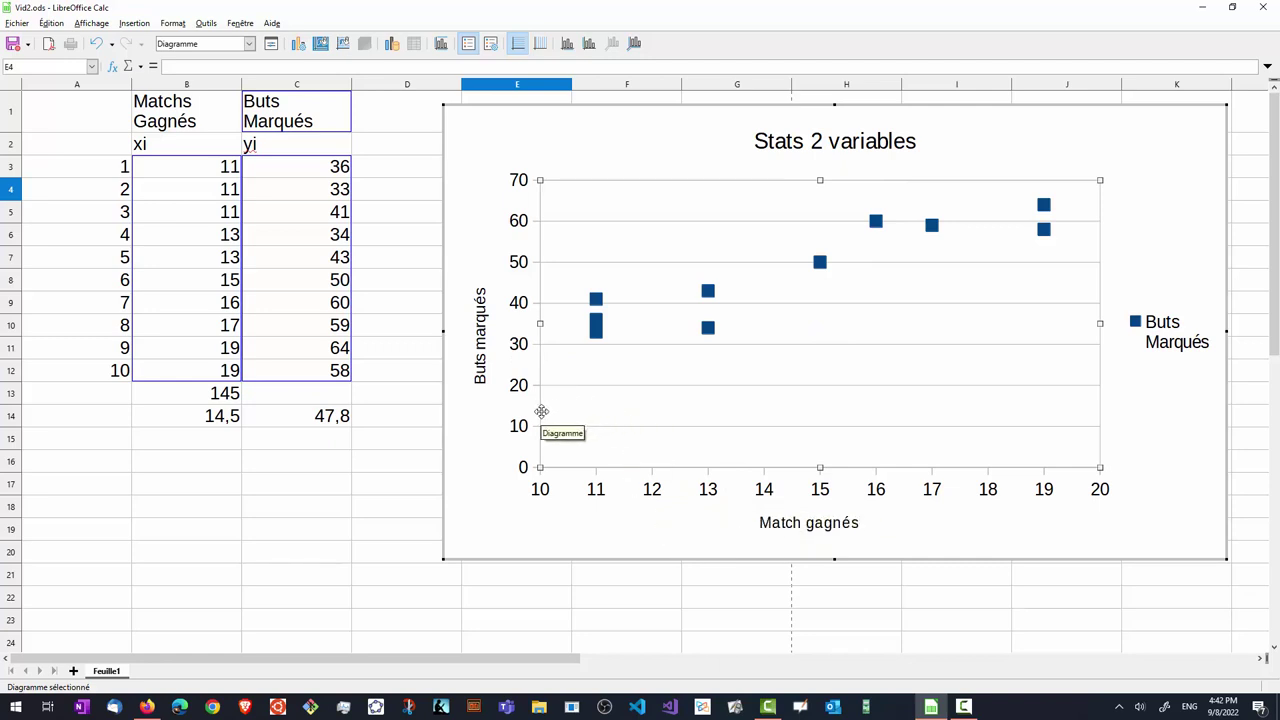
# - Reduce the Buts Marqués data point markers to 0,05 cm in width and height, keeping the ratio
pyautogui.rightClick(709, 293)
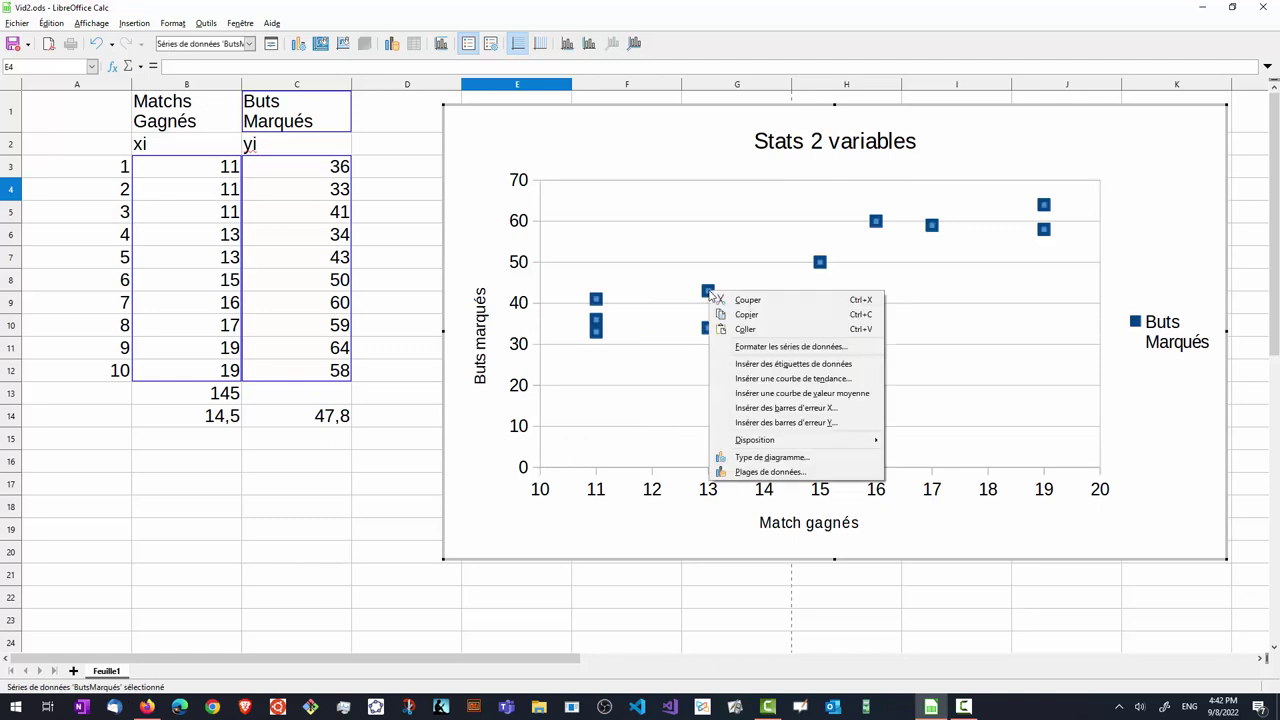
pyautogui.click(812, 347)
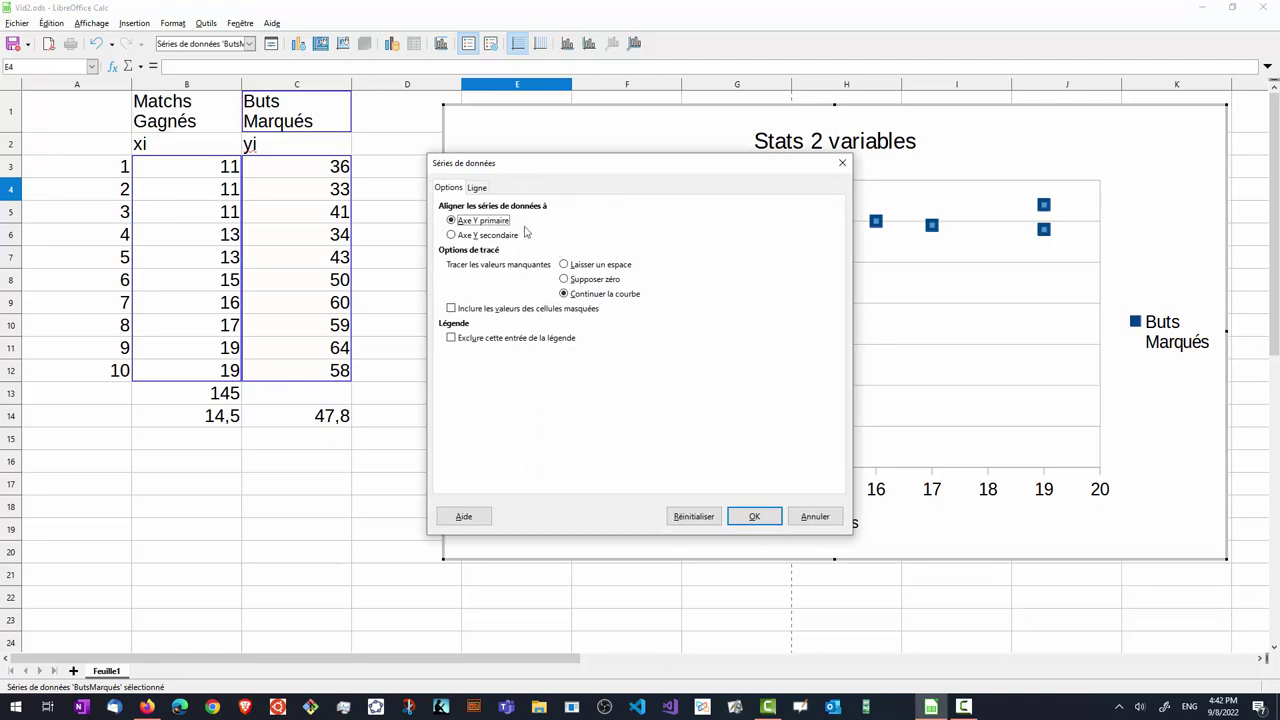
pyautogui.click(477, 188)
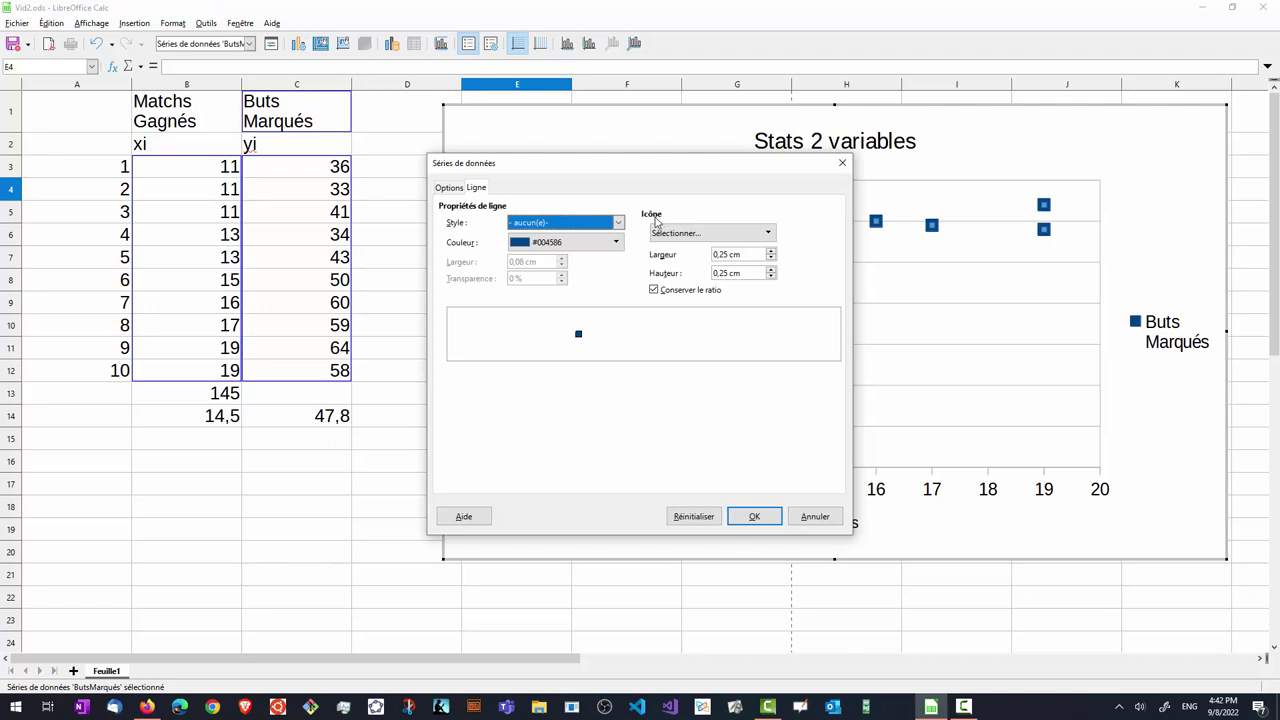
pyautogui.click(771, 260)
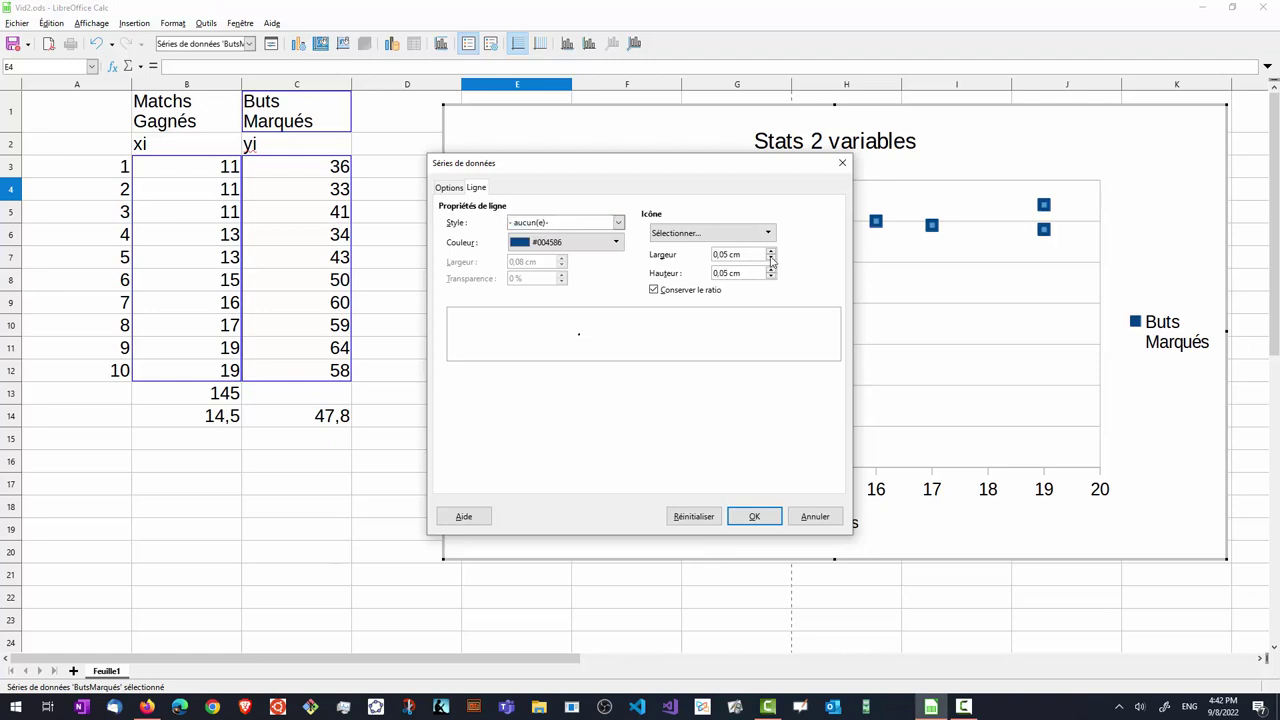
pyautogui.click(755, 517)
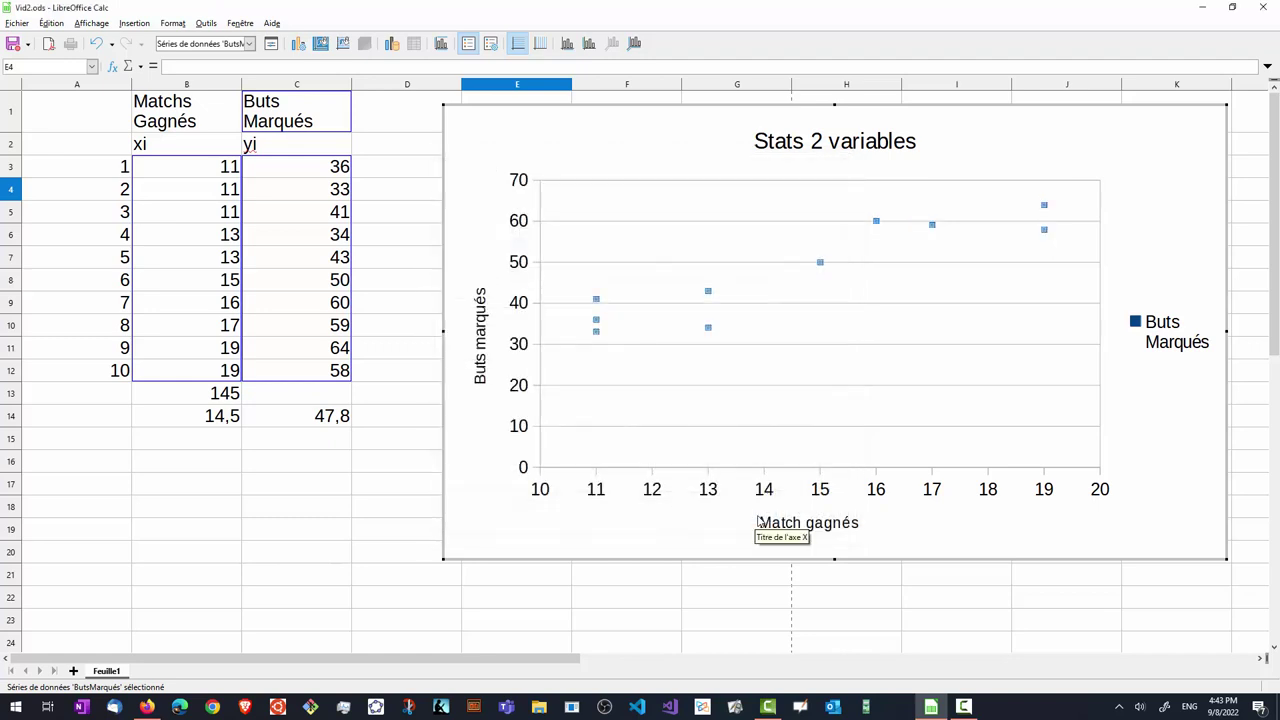
pyautogui.click(889, 385)
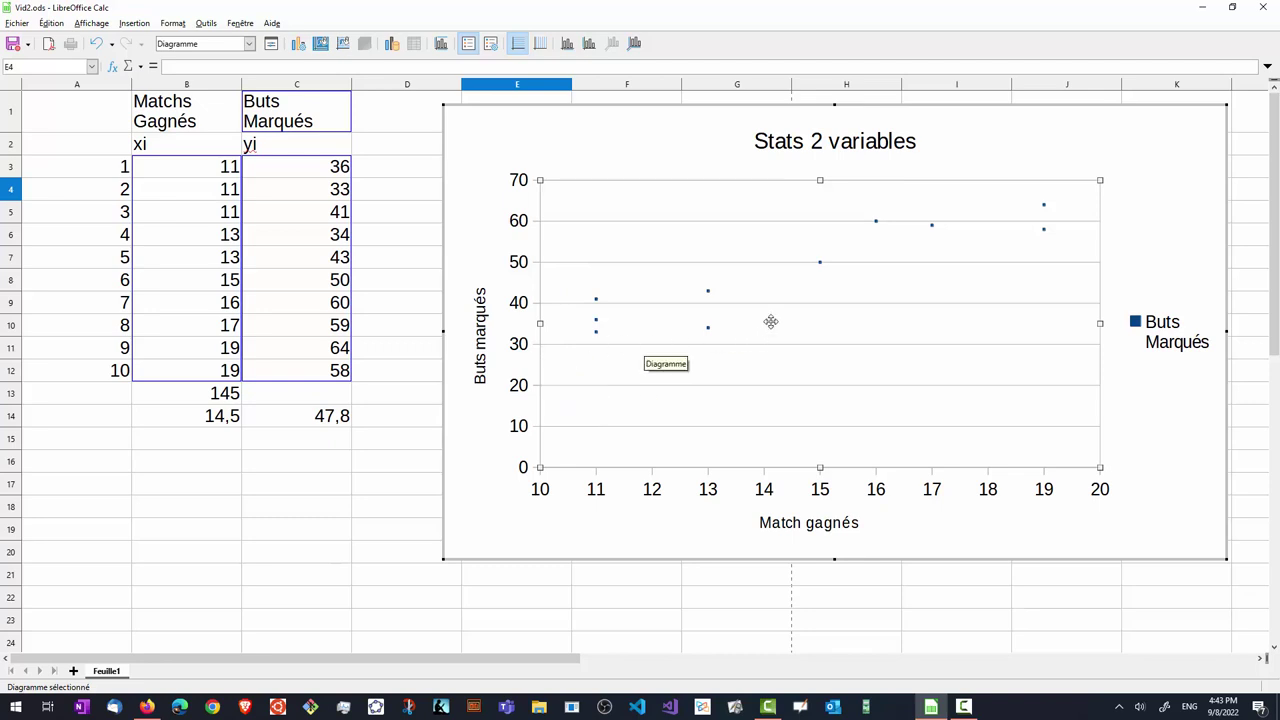
# - Replace the automatic Y axis scale limits with a minimum of 30 and a maximum of 70
pyautogui.rightClick(540, 377)
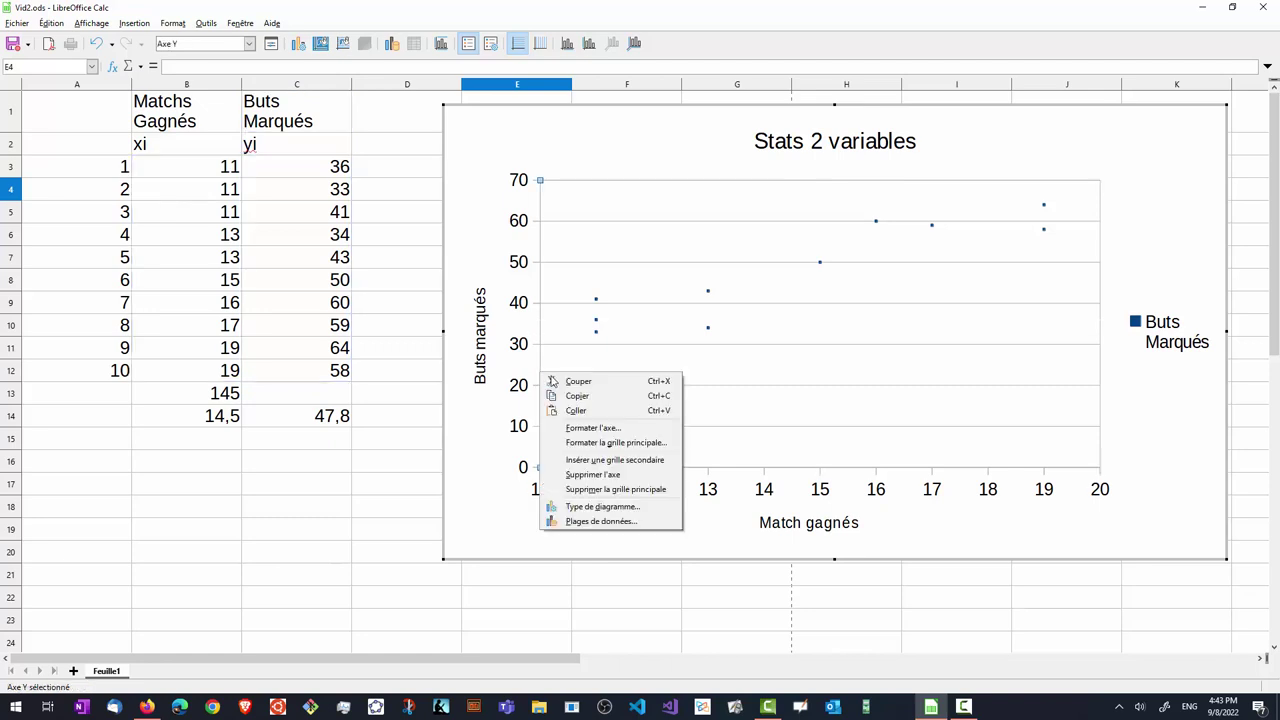
pyautogui.click(594, 428)
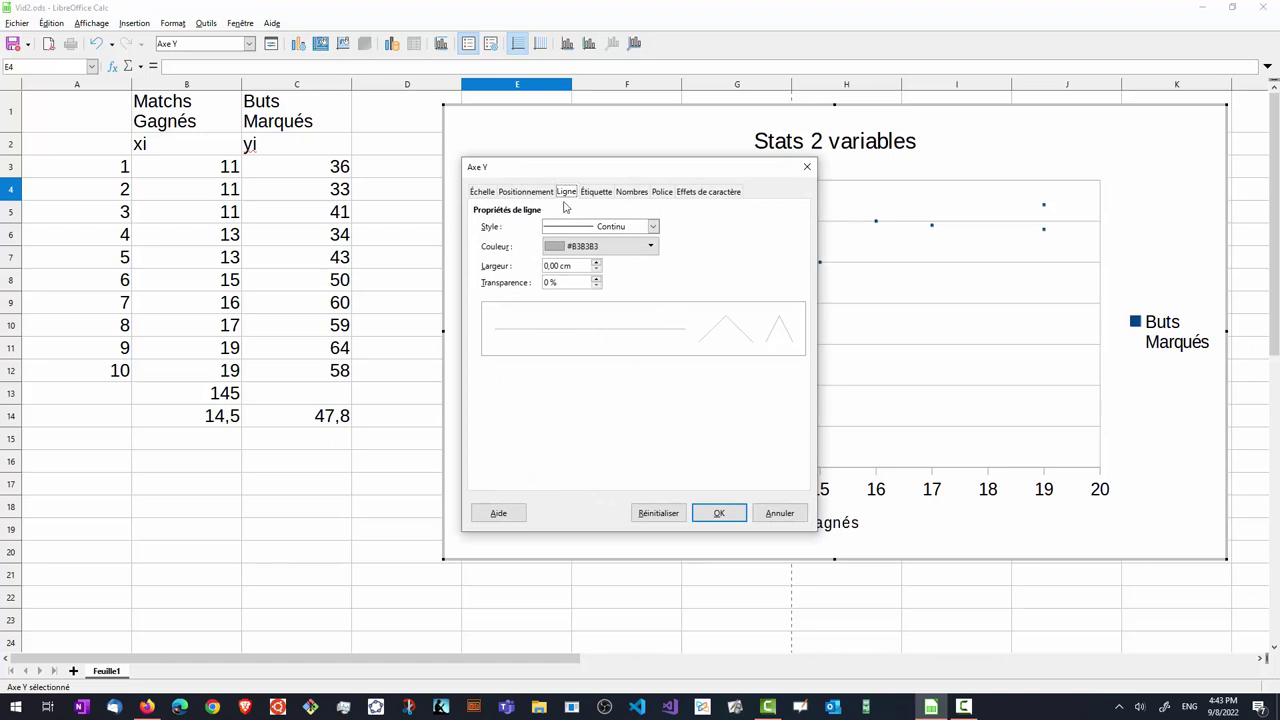
pyautogui.click(482, 193)
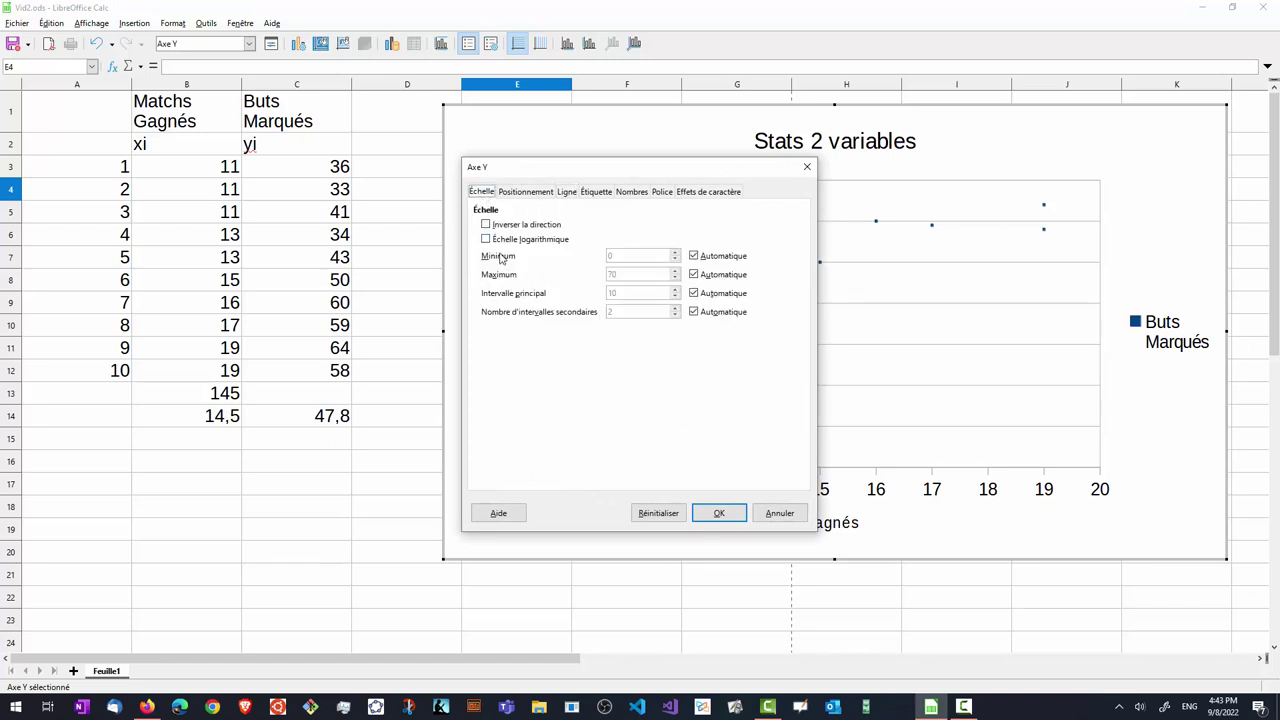
pyautogui.click(694, 256)
pyautogui.click(676, 259)
pyautogui.click(693, 275)
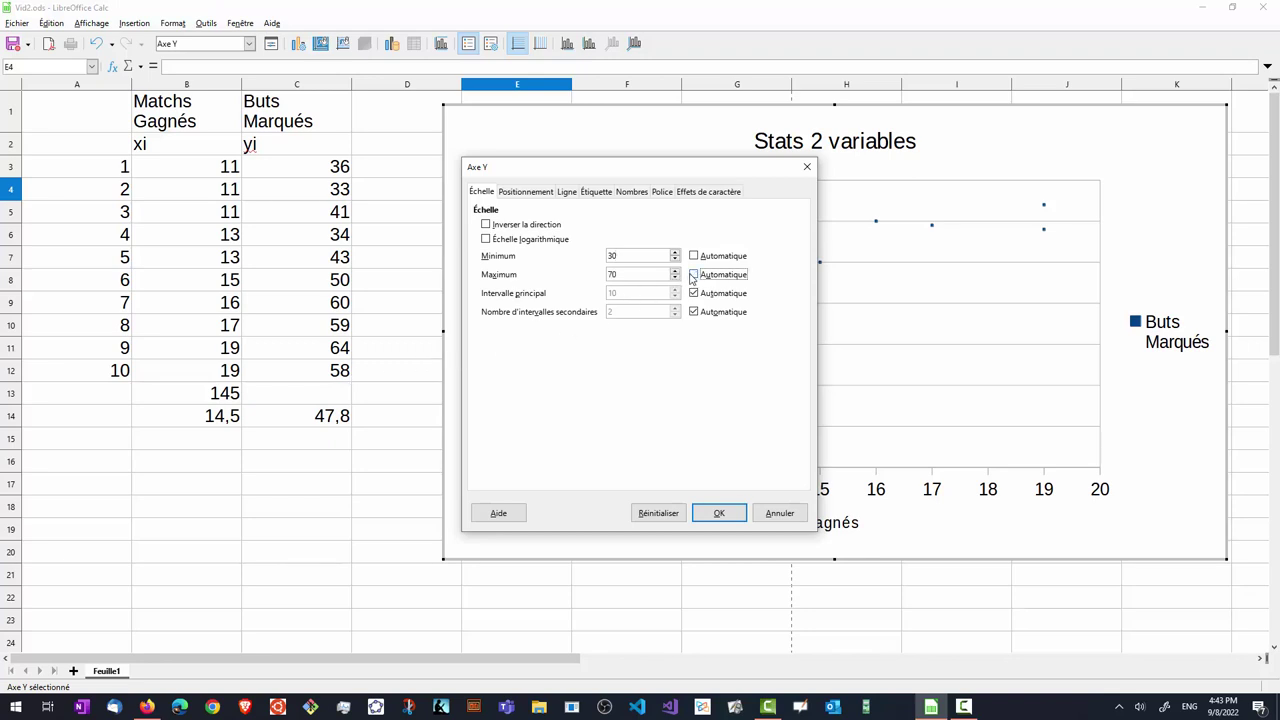
pyautogui.moveTo(628, 274); pyautogui.dragTo(590, 272)
pyautogui.click(718, 510)
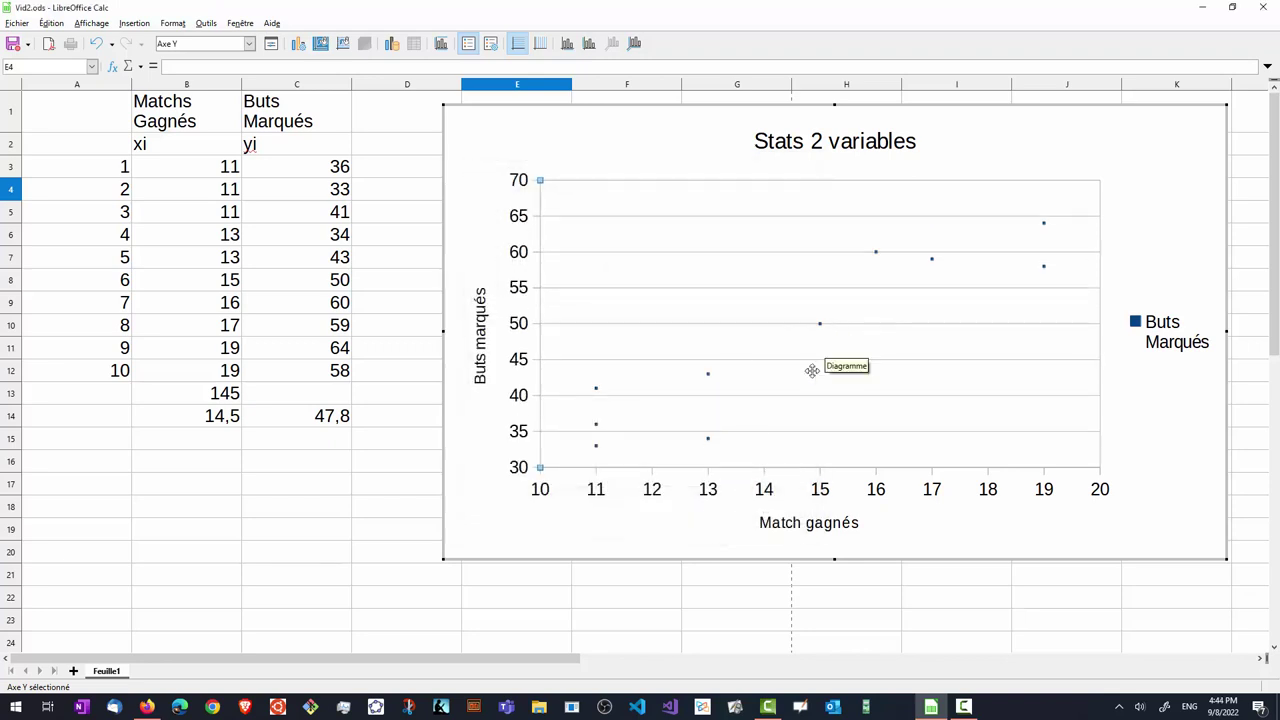
# - Insert a secondary grid on both the Y axis and the X axis of the chart
pyautogui.rightClick(866, 377)
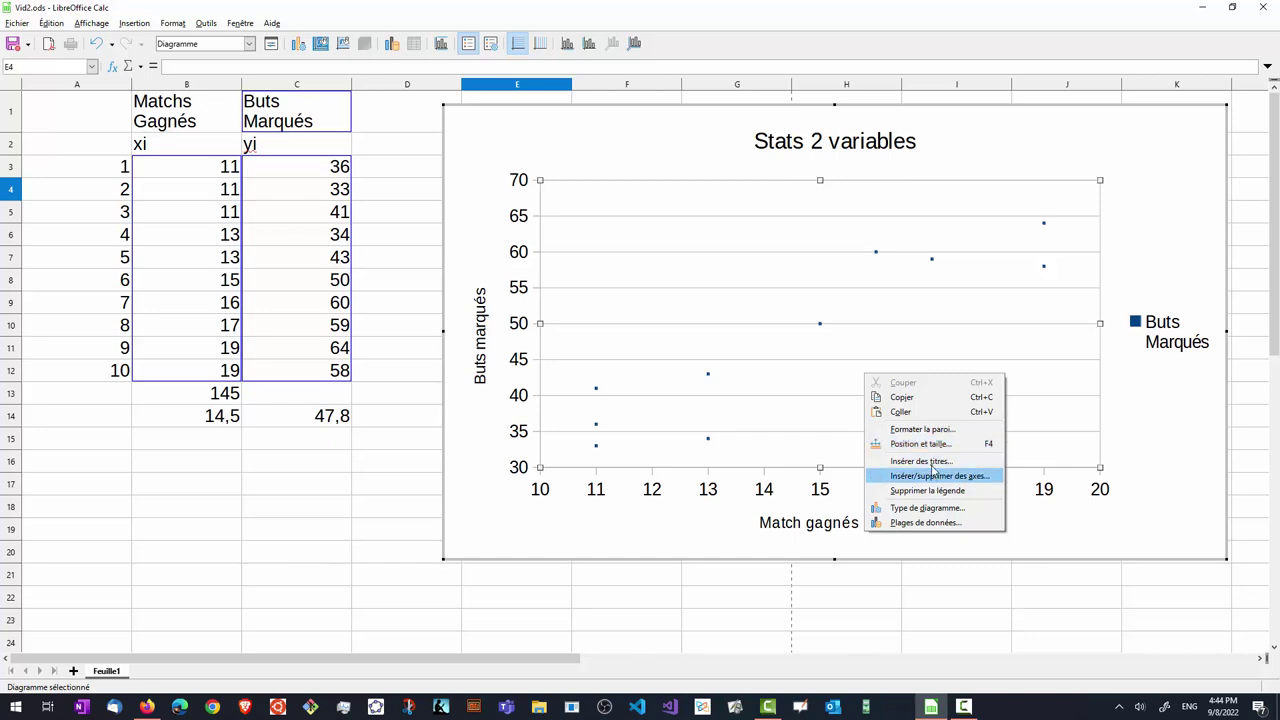
pyautogui.click(538, 425)
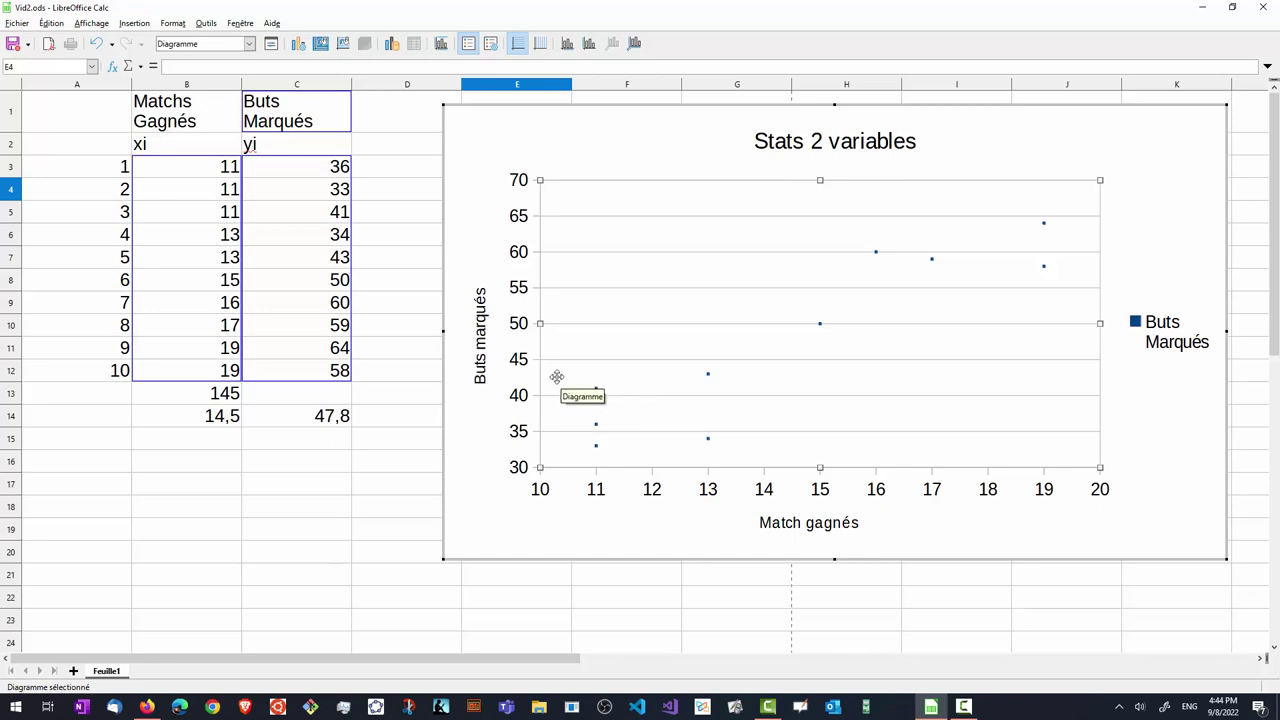
pyautogui.rightClick(541, 385)
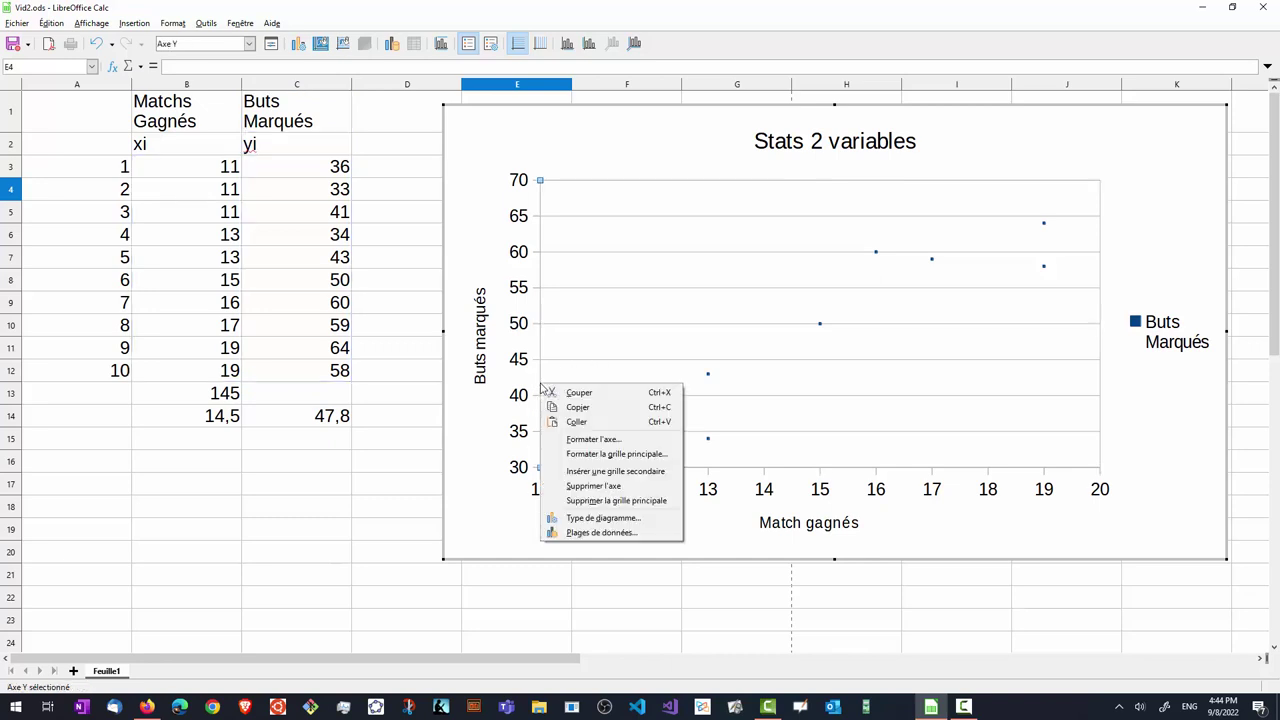
pyautogui.click(642, 472)
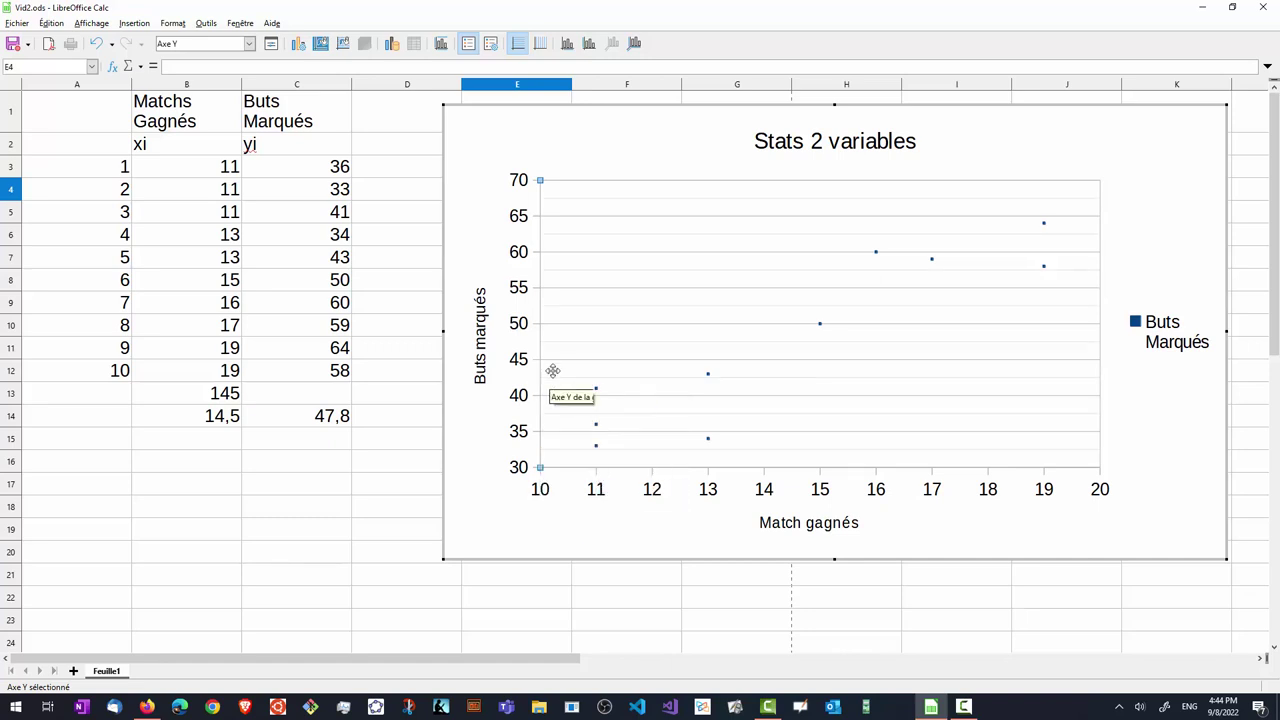
pyautogui.rightClick(676, 472)
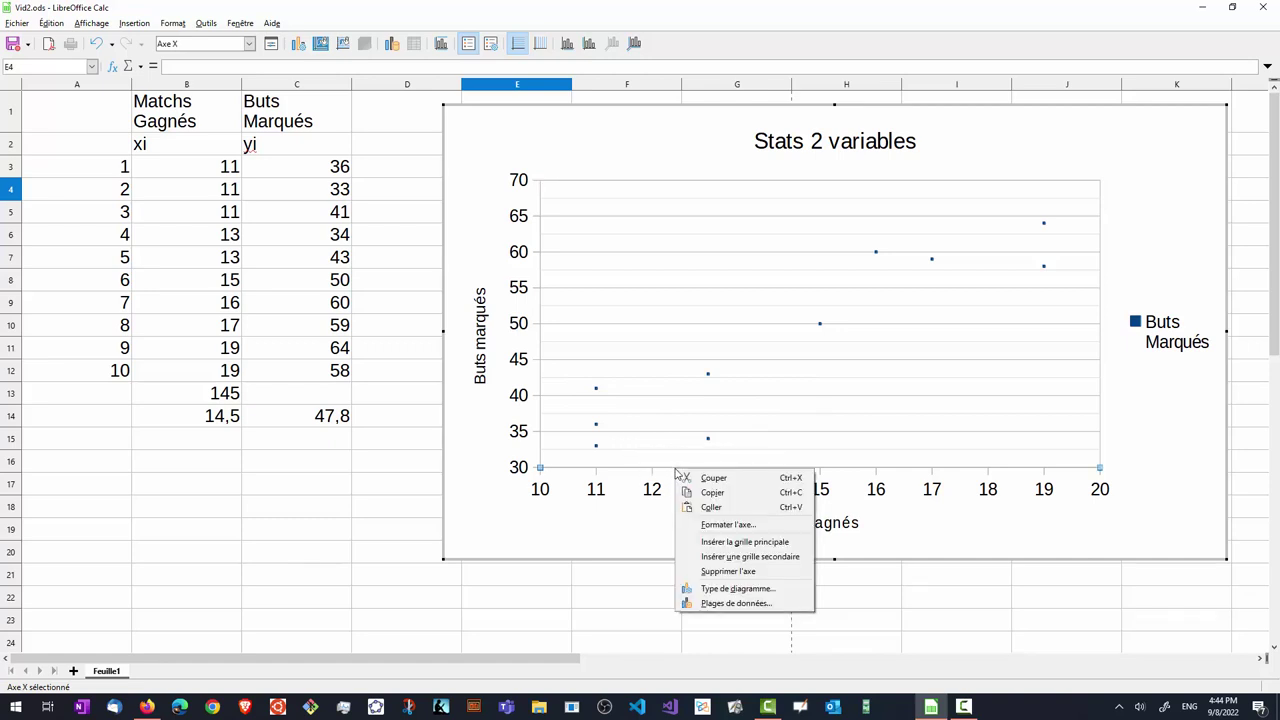
pyautogui.click(751, 557)
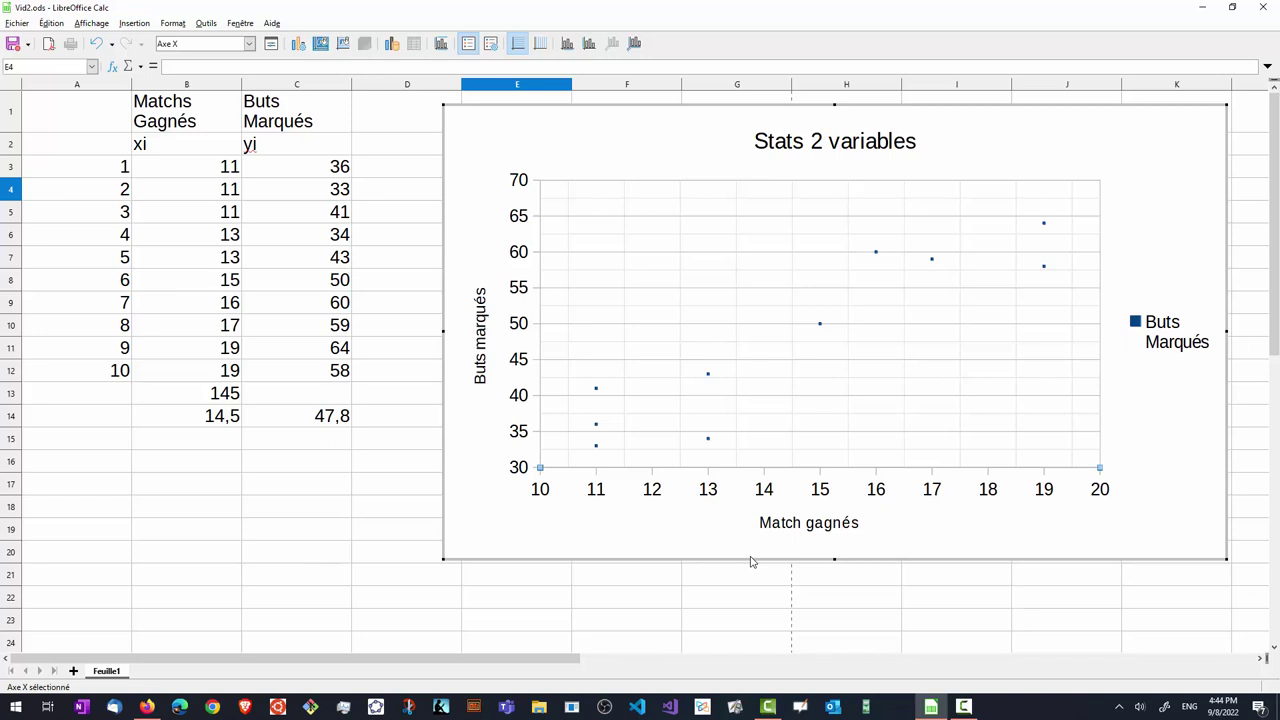
pyautogui.rightClick(821, 329)
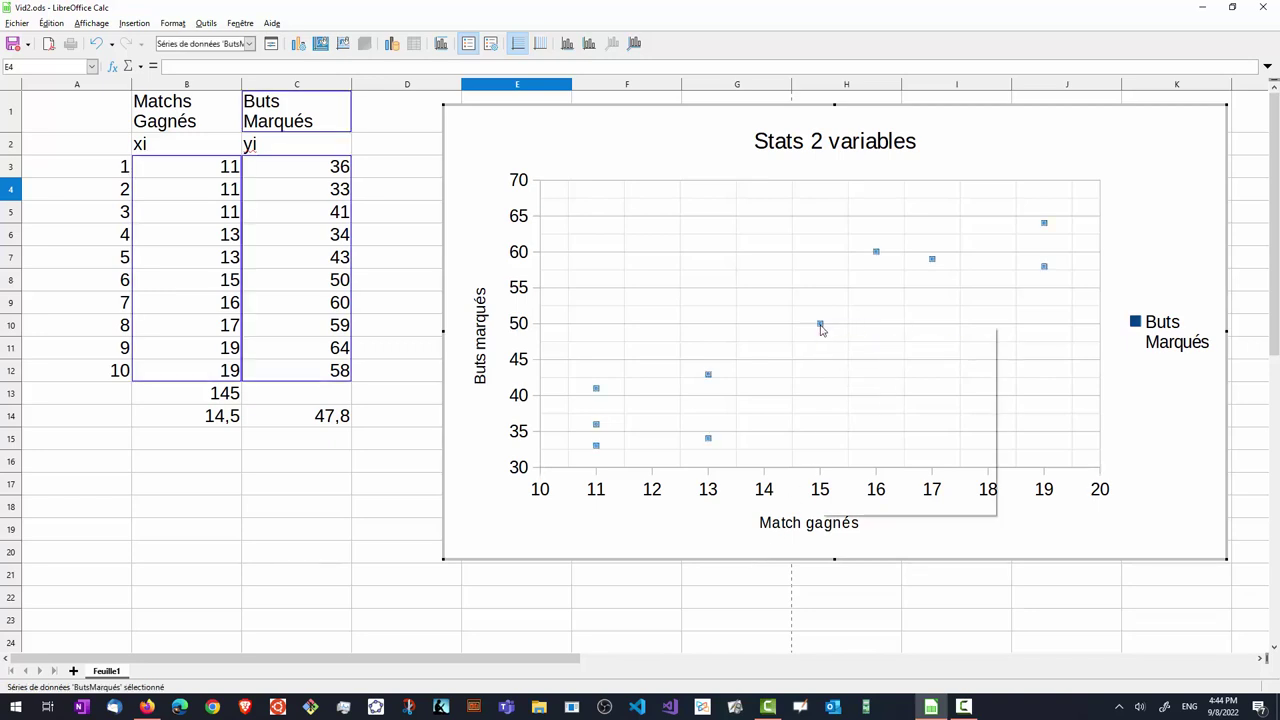
pyautogui.press('Escape')
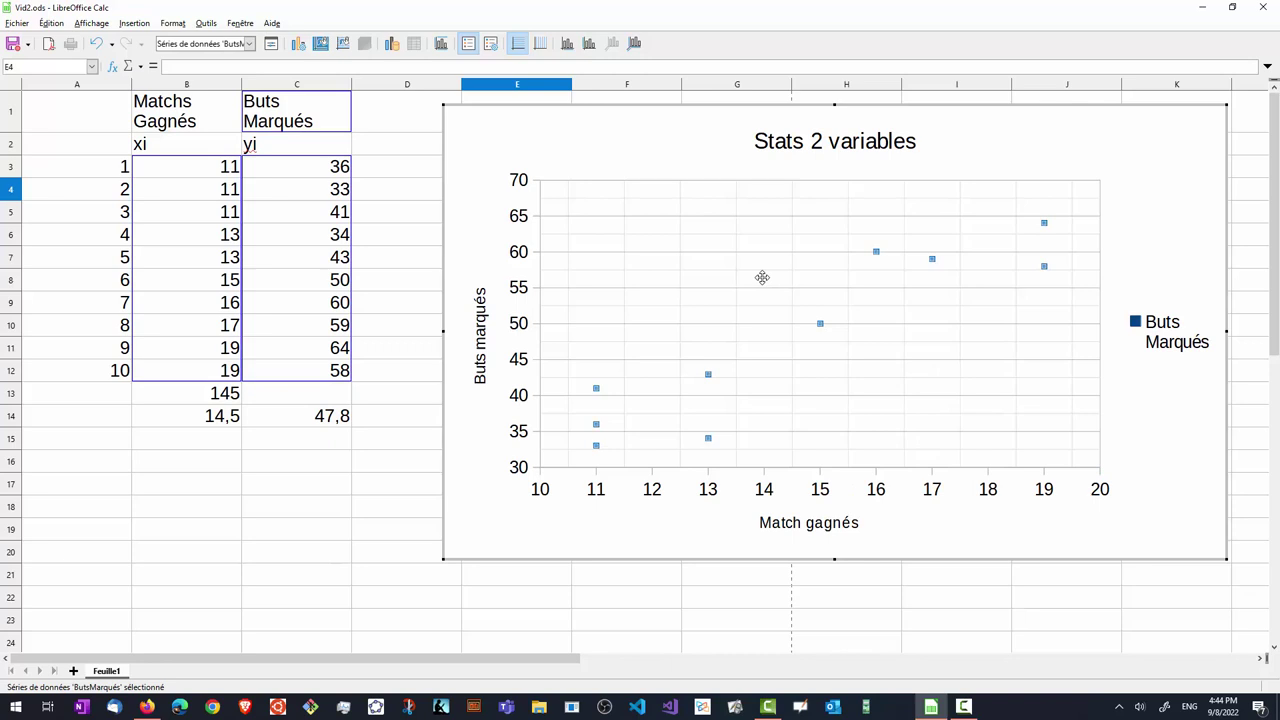
pyautogui.doubleClick(762, 277)
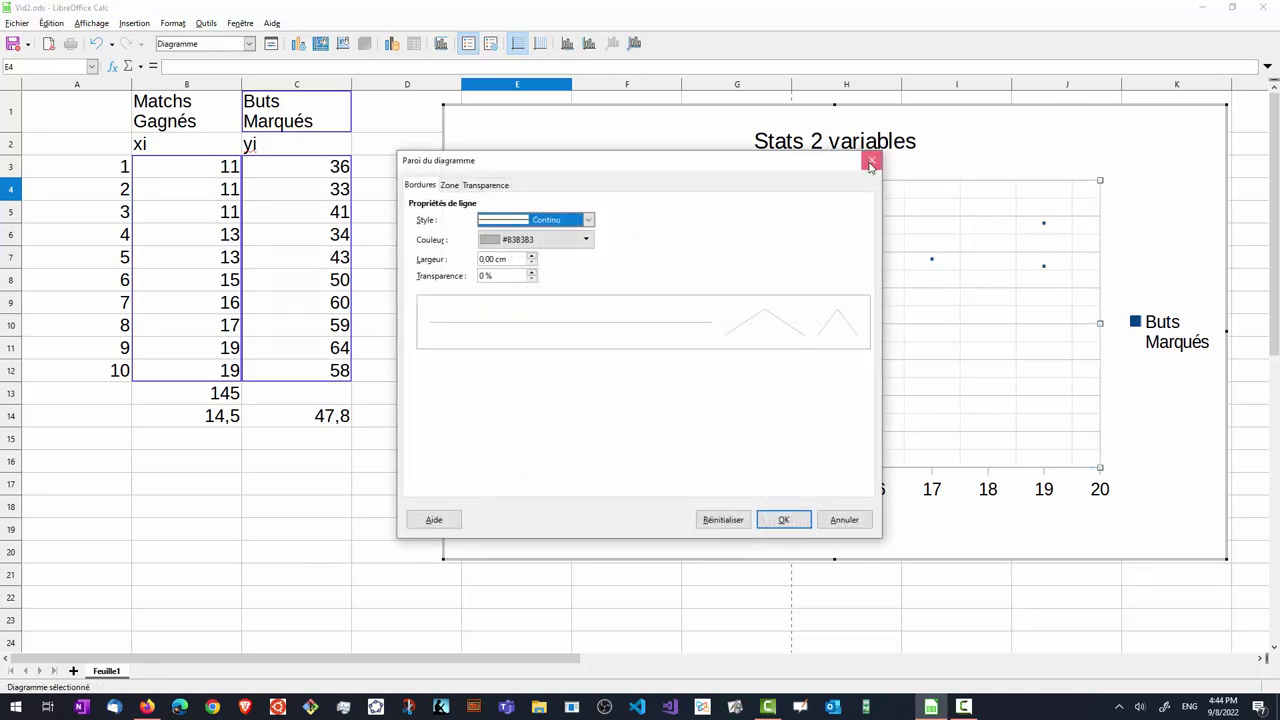
pyautogui.click(870, 164)
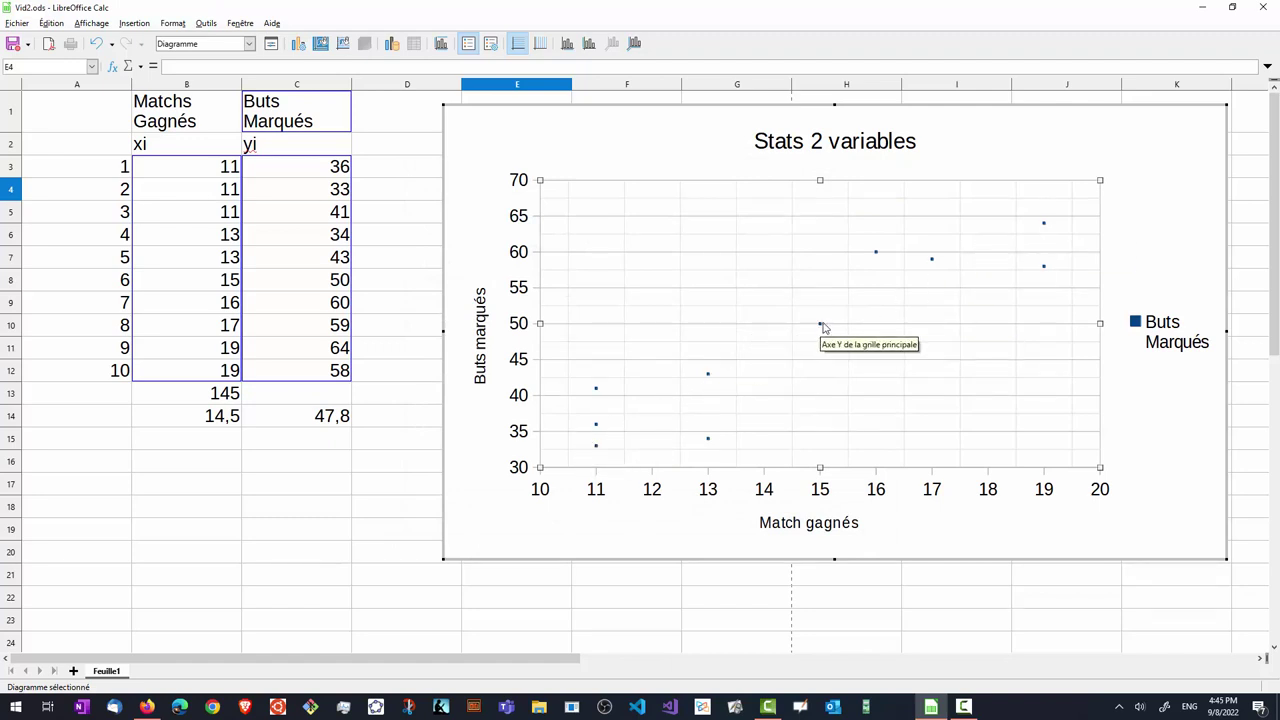
# - Insert a linear trend line on the Buts Marqués data series with its equation displayed
pyautogui.moveTo(821, 330)
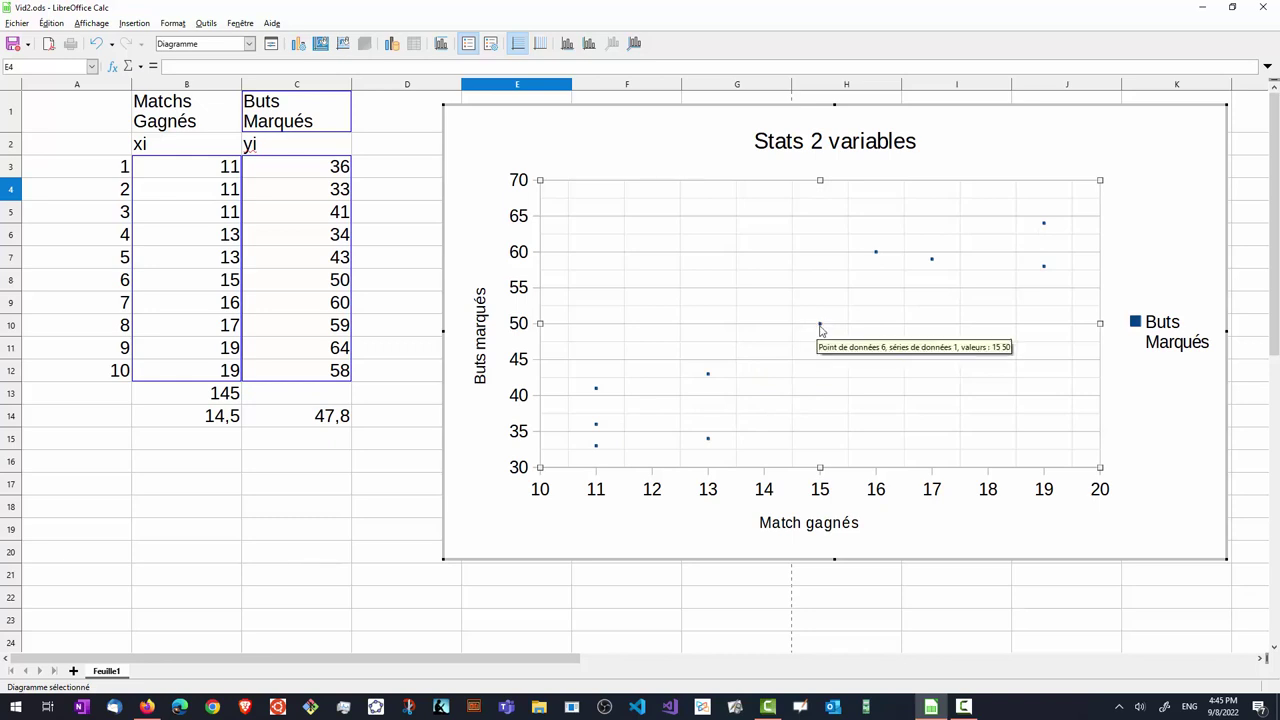
pyautogui.rightClick(821, 330)
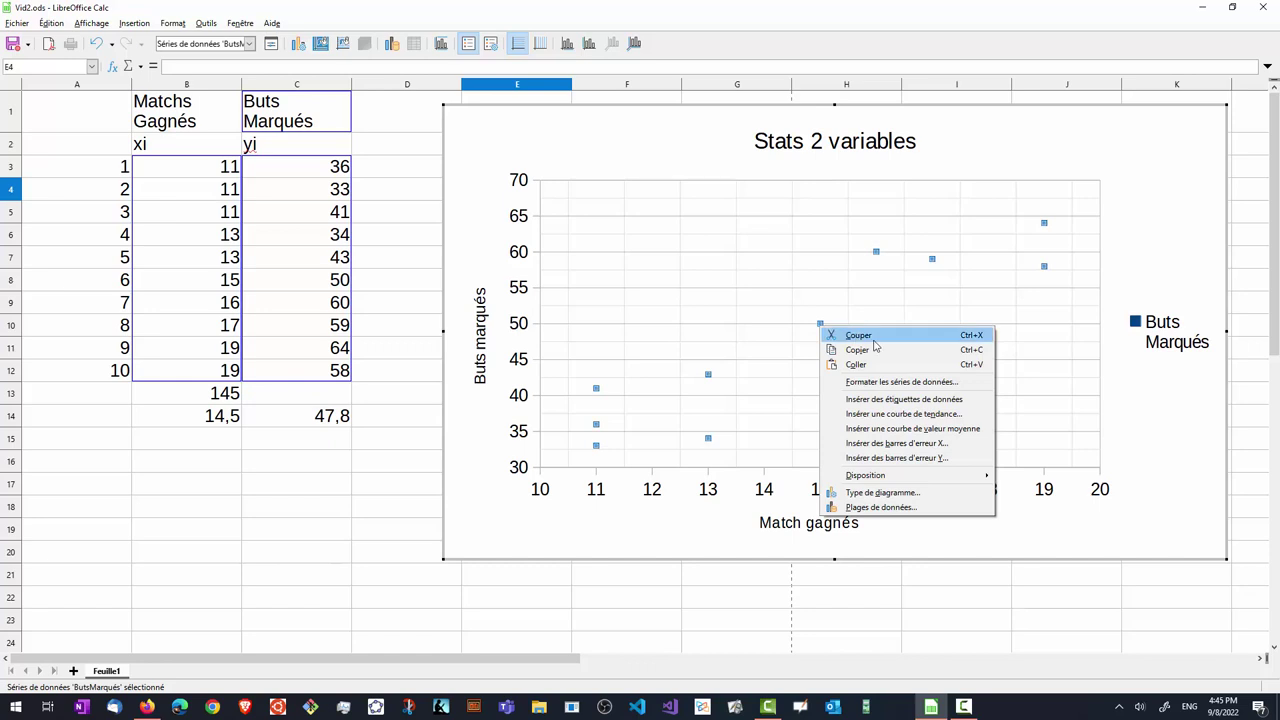
pyautogui.click(912, 416)
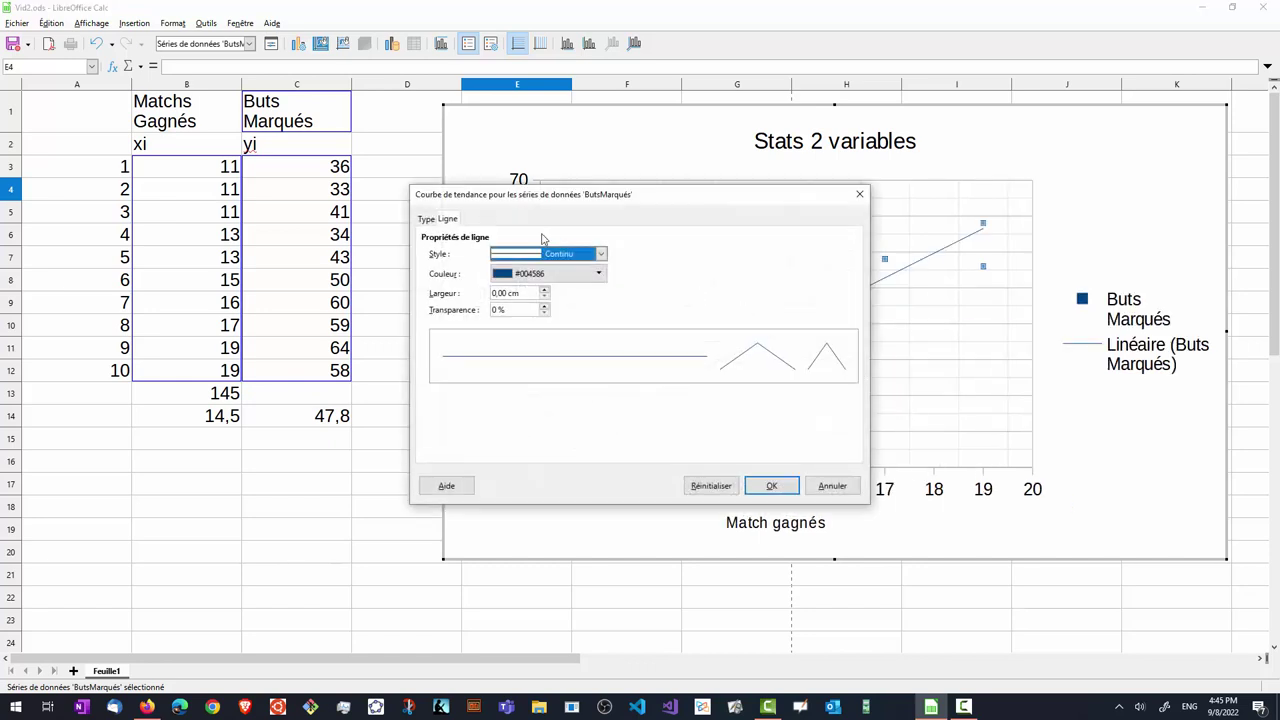
pyautogui.click(426, 220)
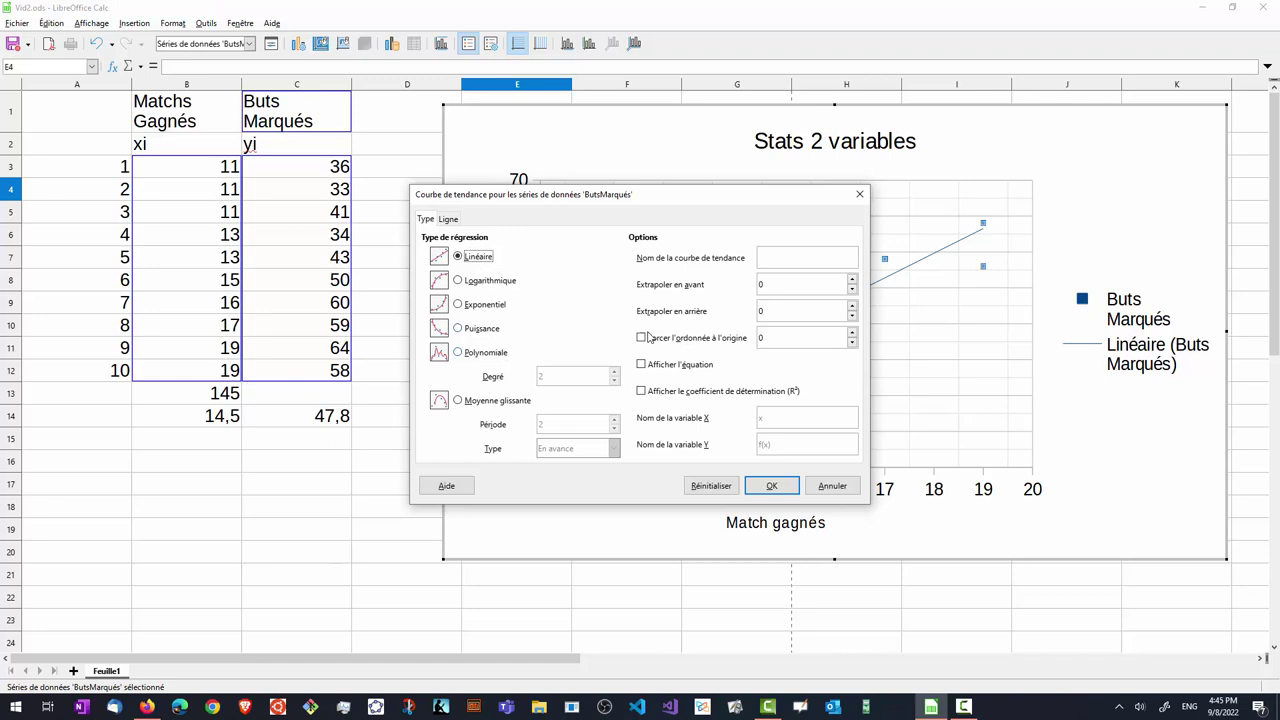
pyautogui.click(641, 365)
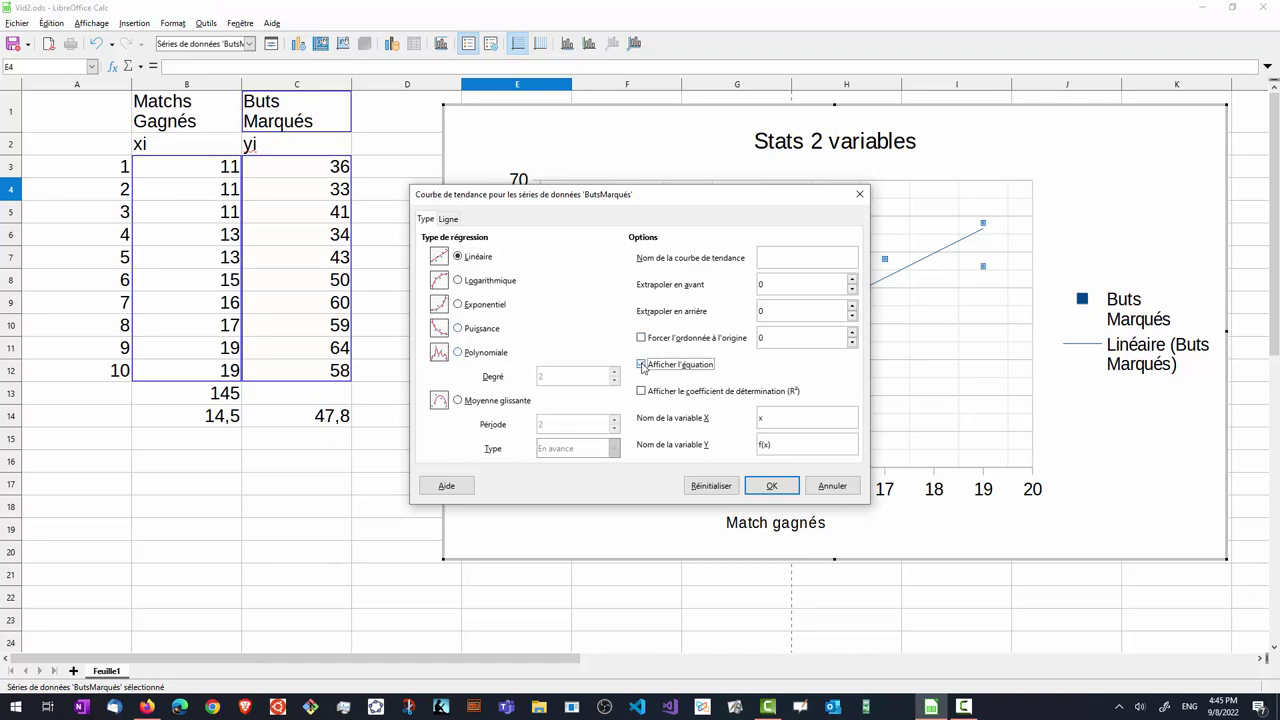
pyautogui.click(771, 485)
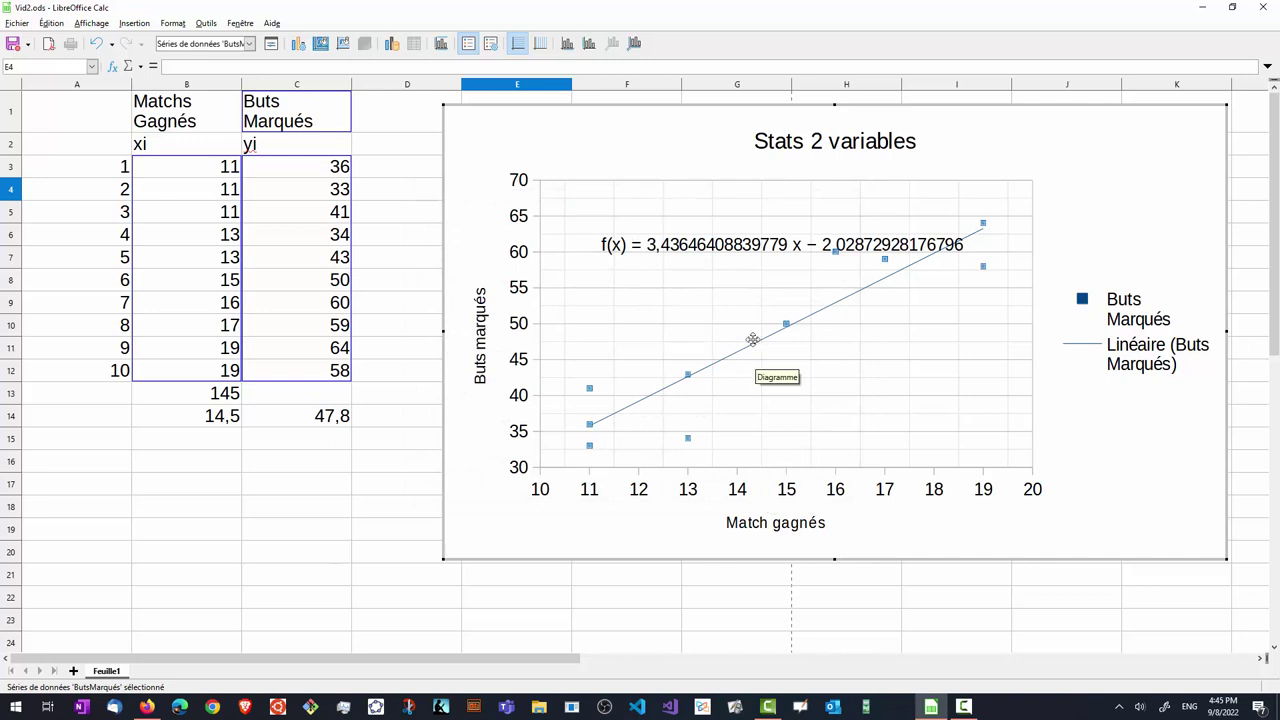
# - Format the trend line equation's numbers in the Nombre category with 3 decimal places
pyautogui.click(713, 257)
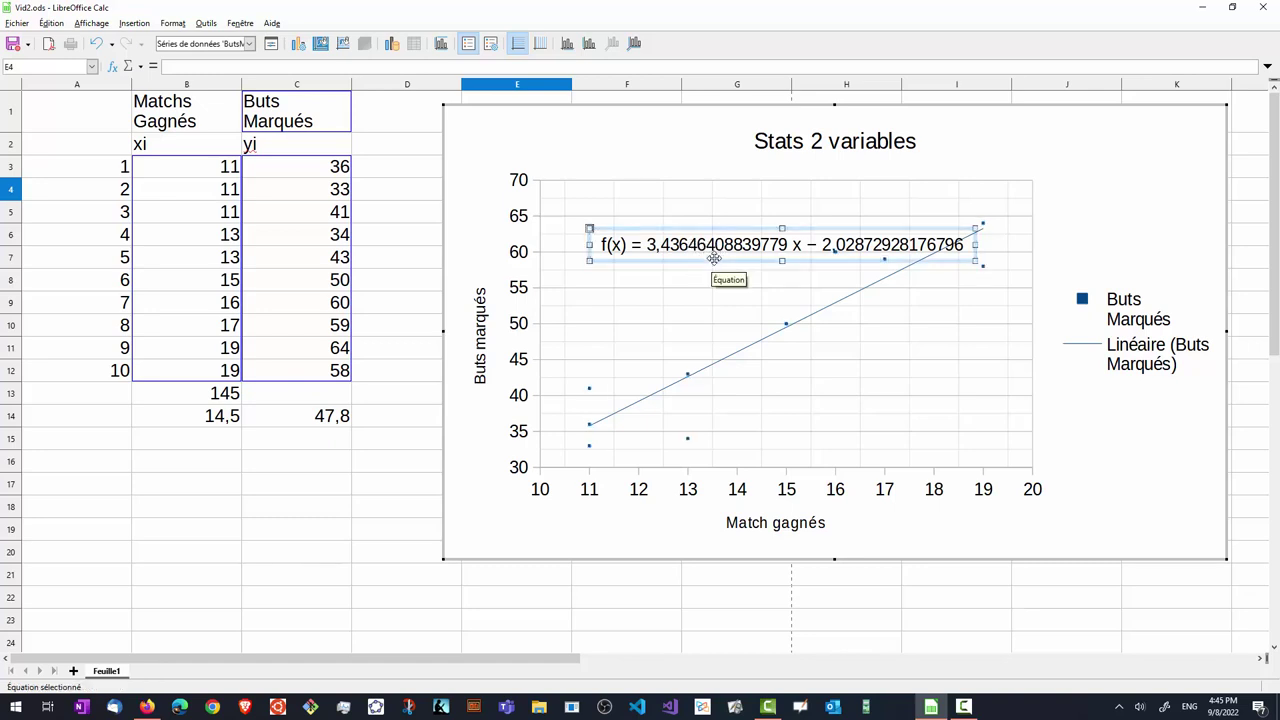
pyautogui.rightClick(717, 246)
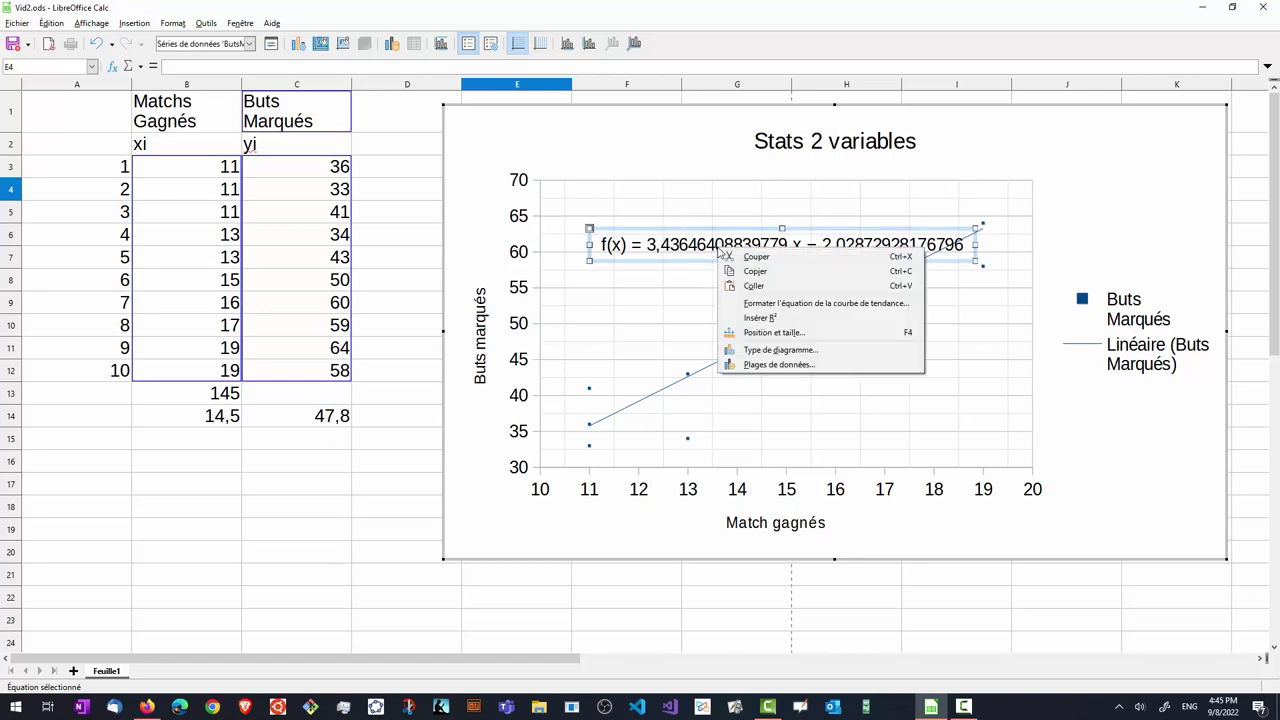
pyautogui.click(798, 307)
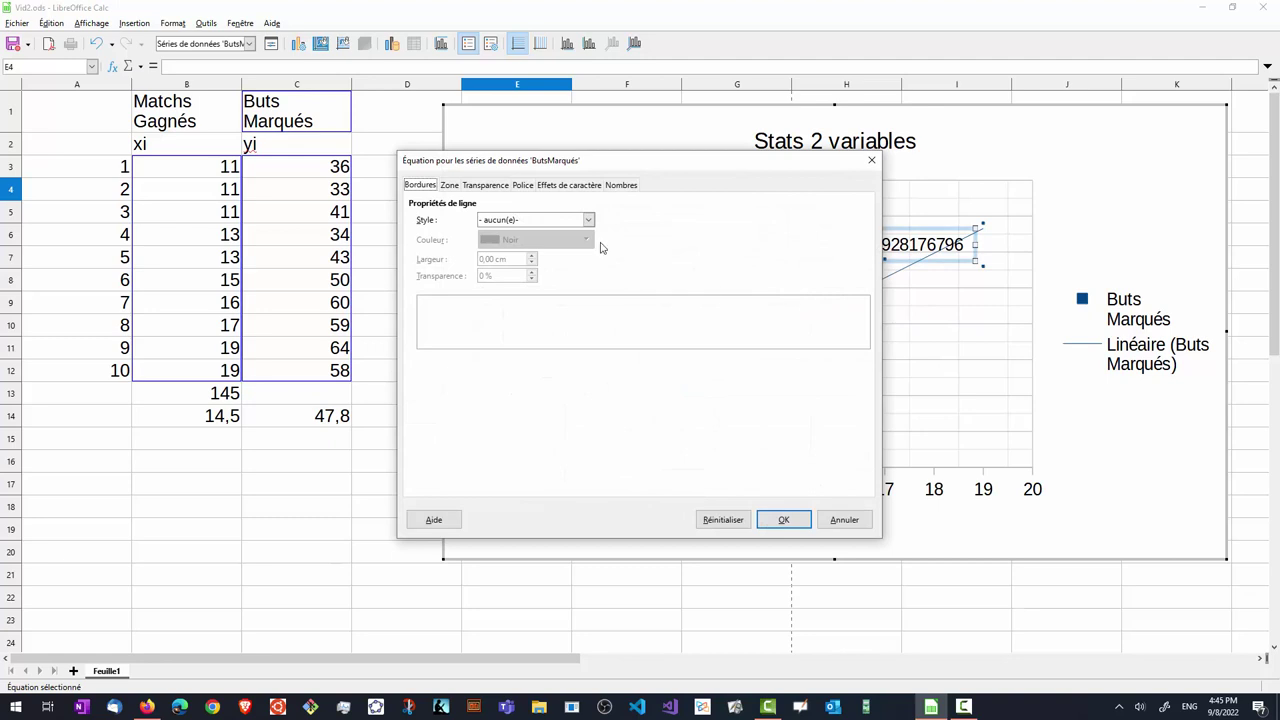
pyautogui.click(620, 186)
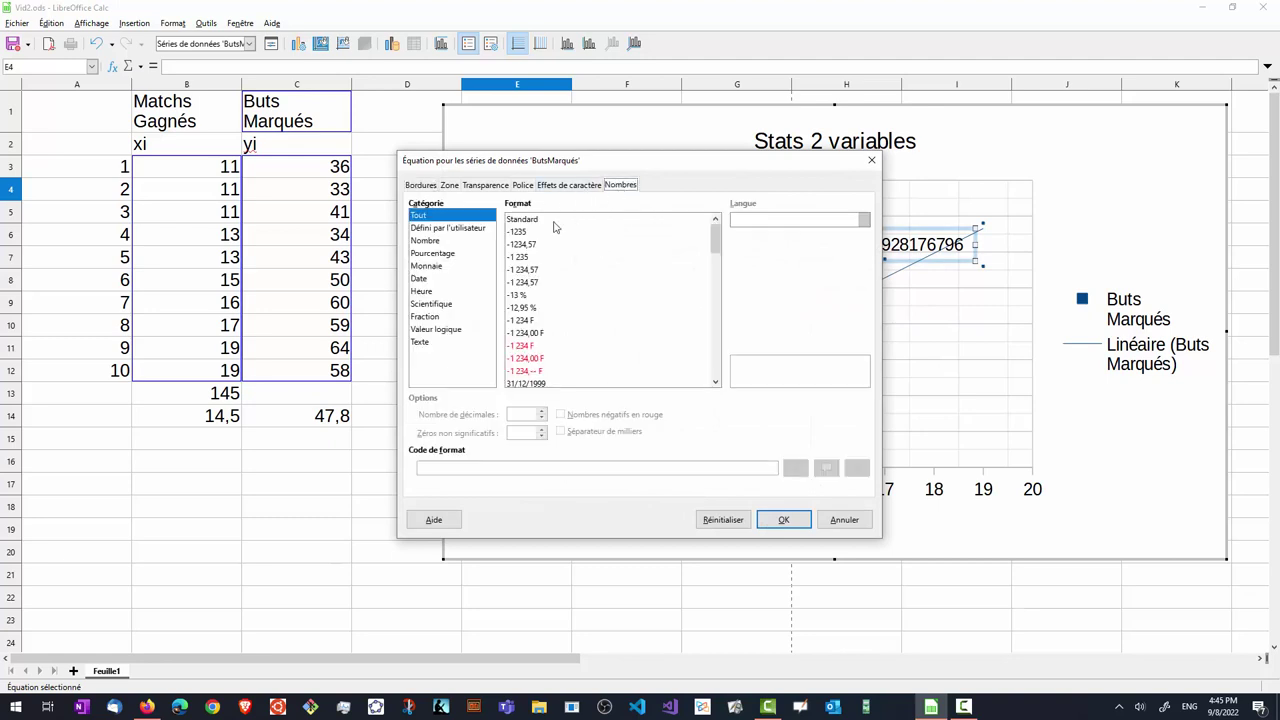
pyautogui.click(426, 243)
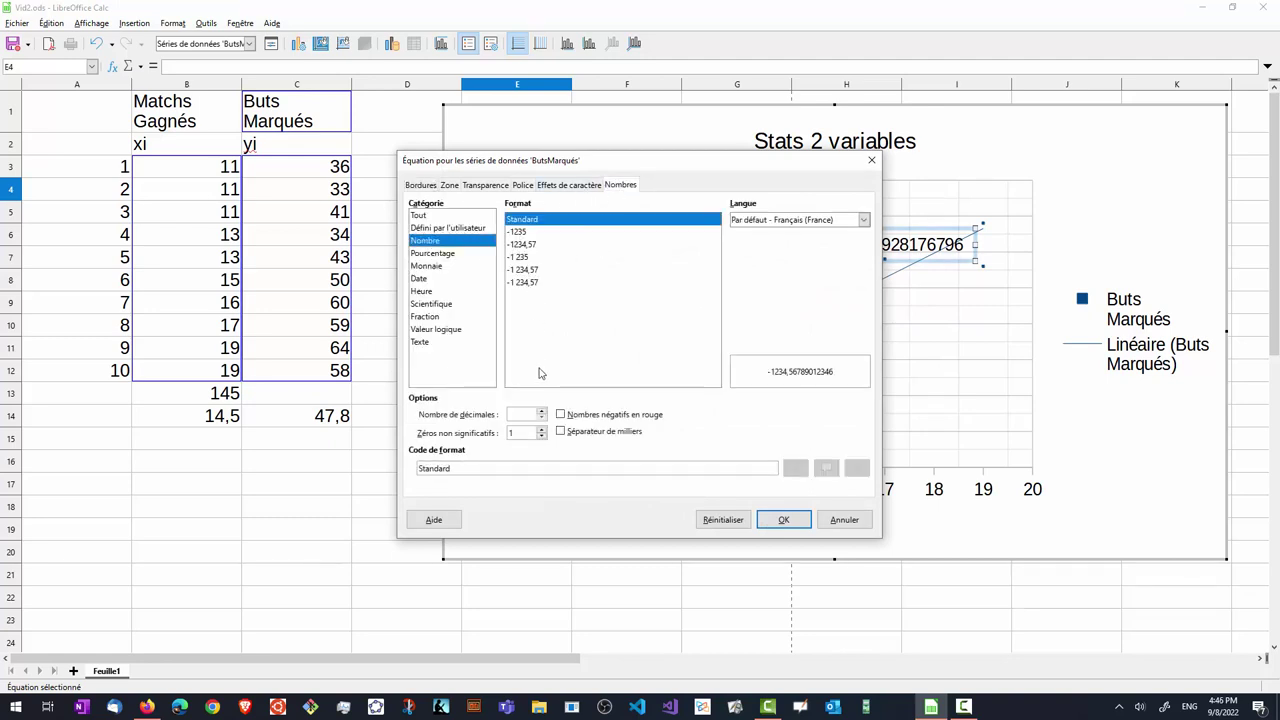
pyautogui.click(541, 417)
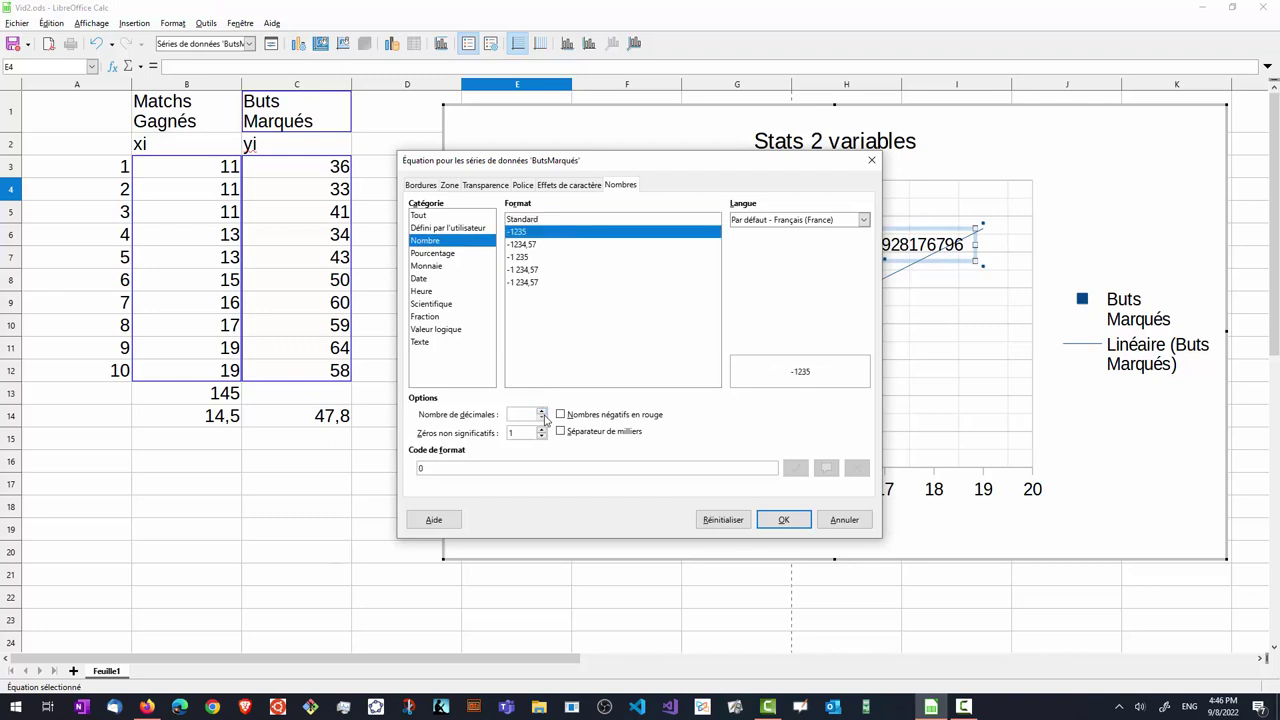
pyautogui.click(541, 411)
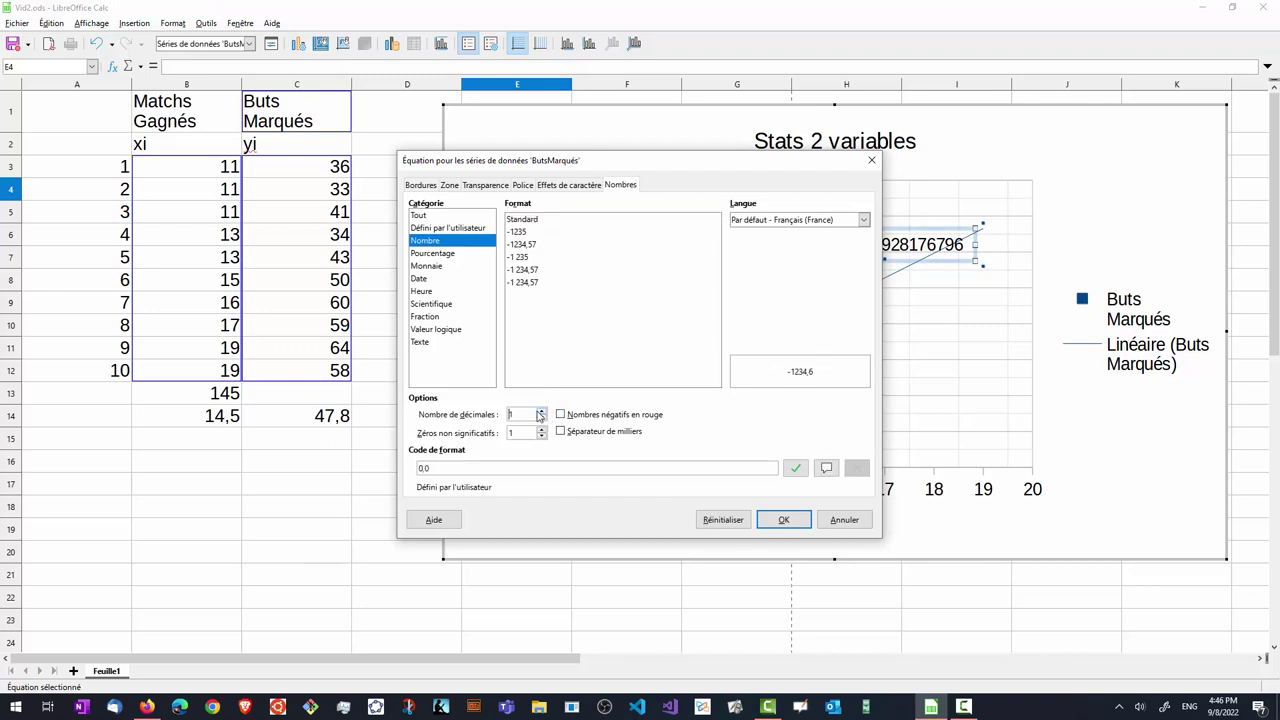
pyautogui.click(541, 411)
pyautogui.click(541, 411)
pyautogui.click(541, 411)
pyautogui.click(541, 411)
pyautogui.click(541, 420)
pyautogui.click(541, 420)
pyautogui.click(542, 421)
pyautogui.click(541, 411)
pyautogui.click(784, 520)
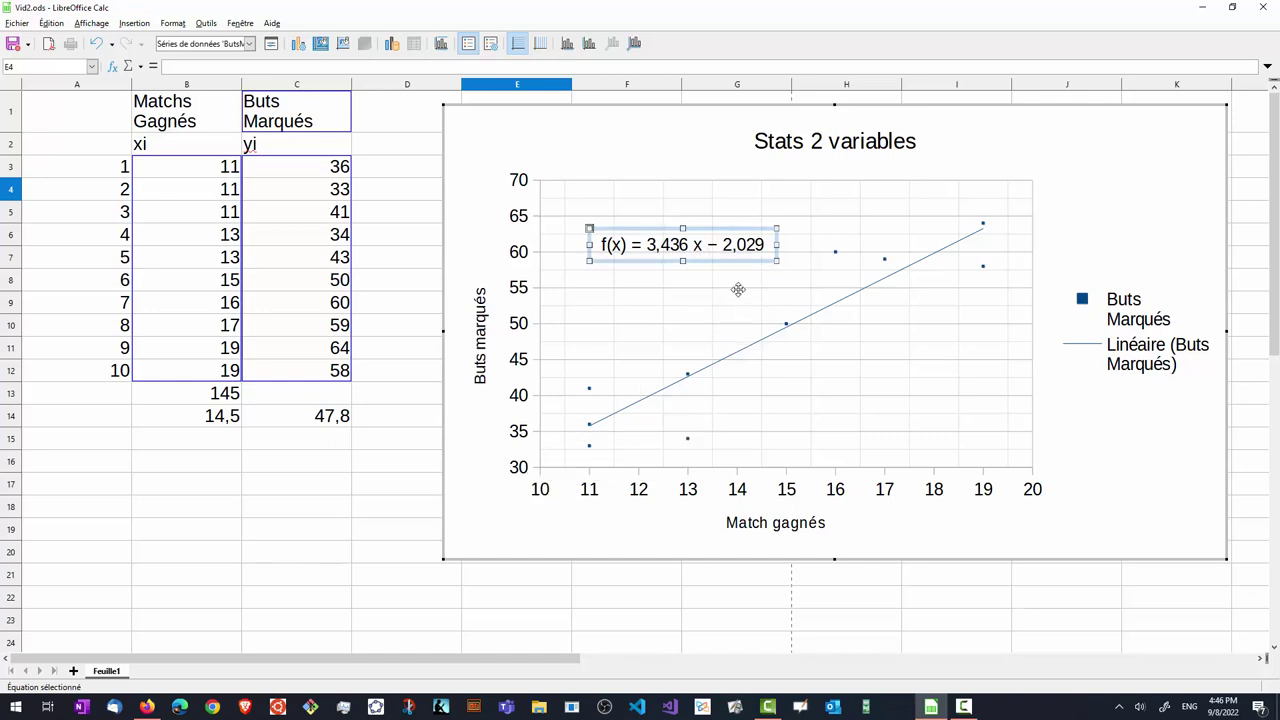
pyautogui.click(1000, 136)
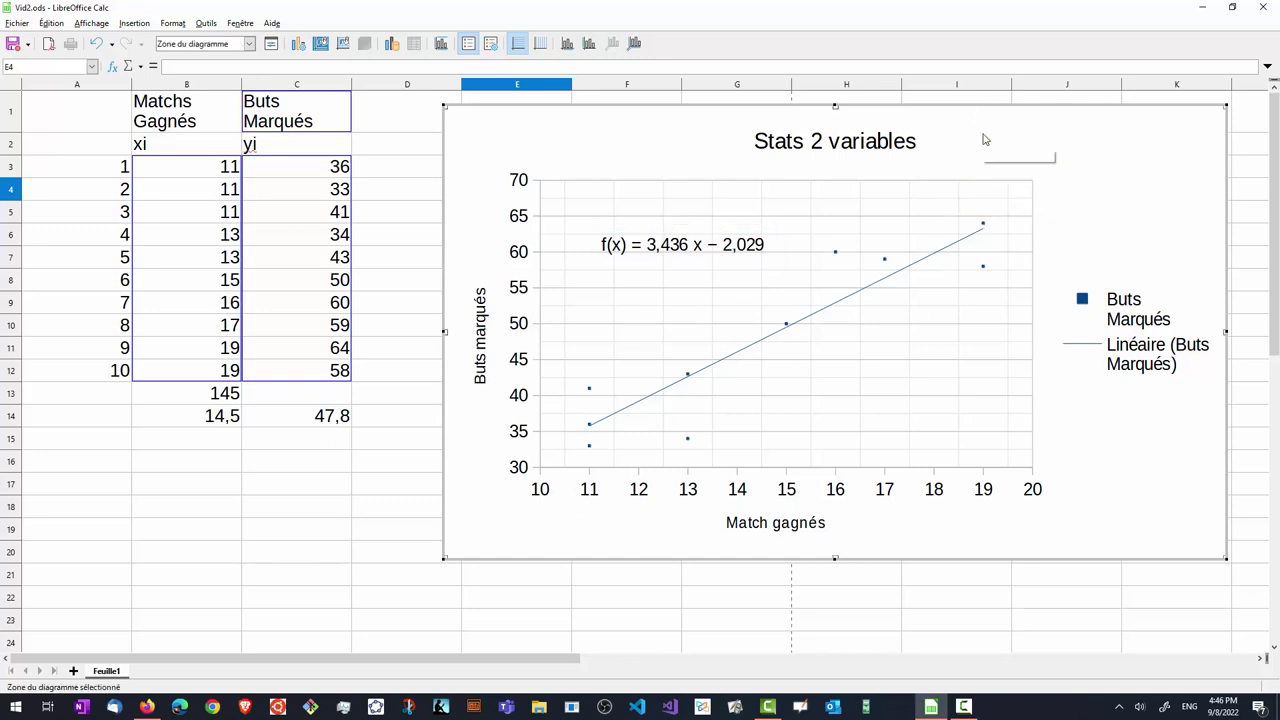
pyautogui.doubleClick(985, 139)
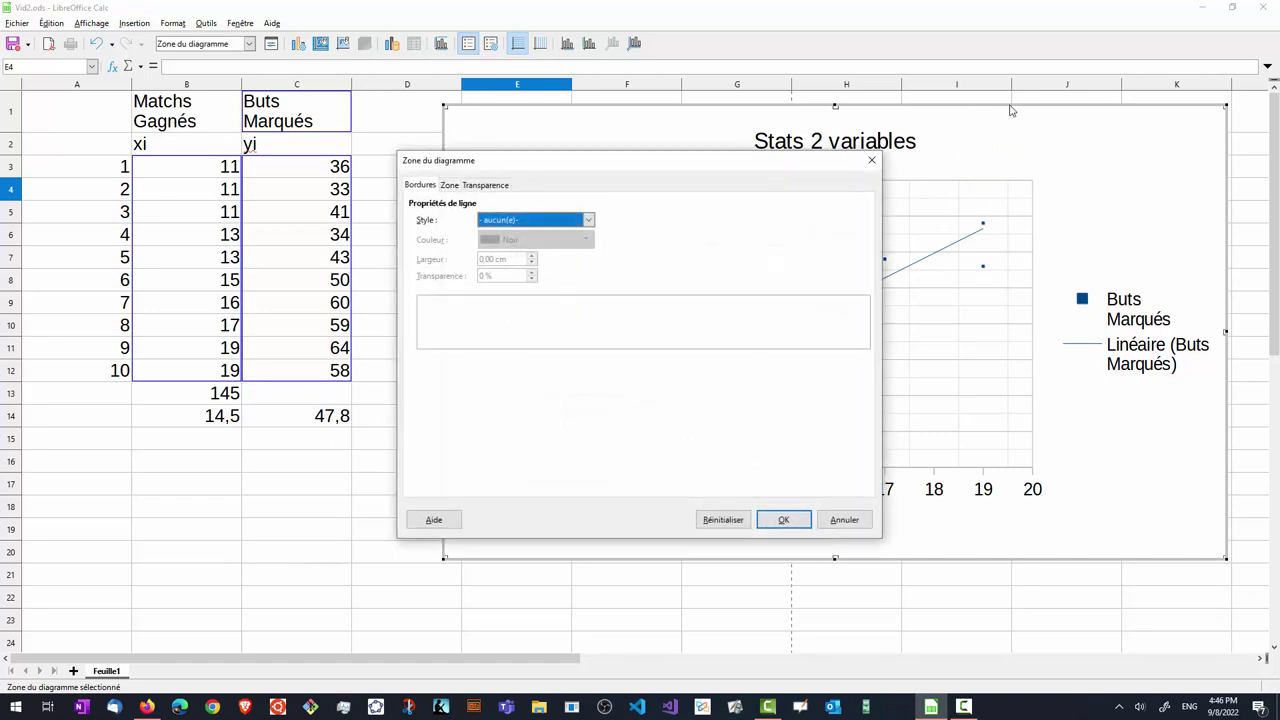
pyautogui.click(843, 519)
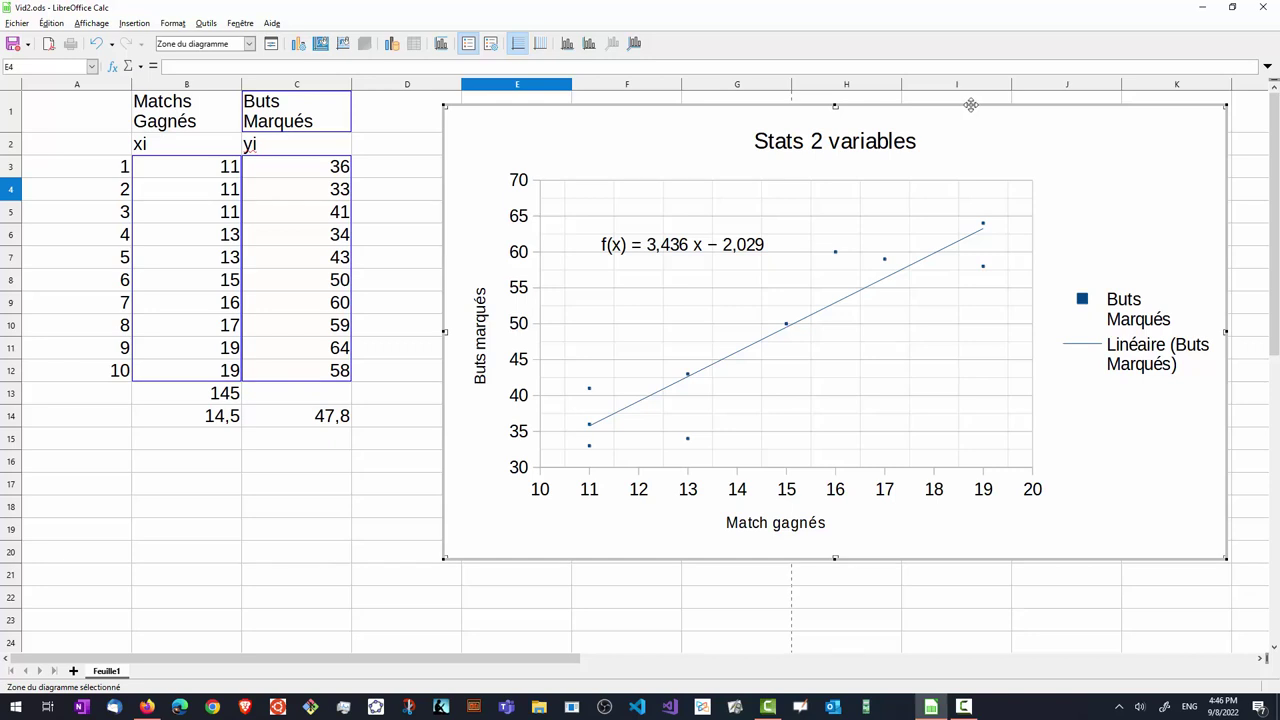
# - Move the chart below the data table so it starts at row 21, and leave chart editing
pyautogui.moveTo(970, 104); pyautogui.dragTo(580, 578)
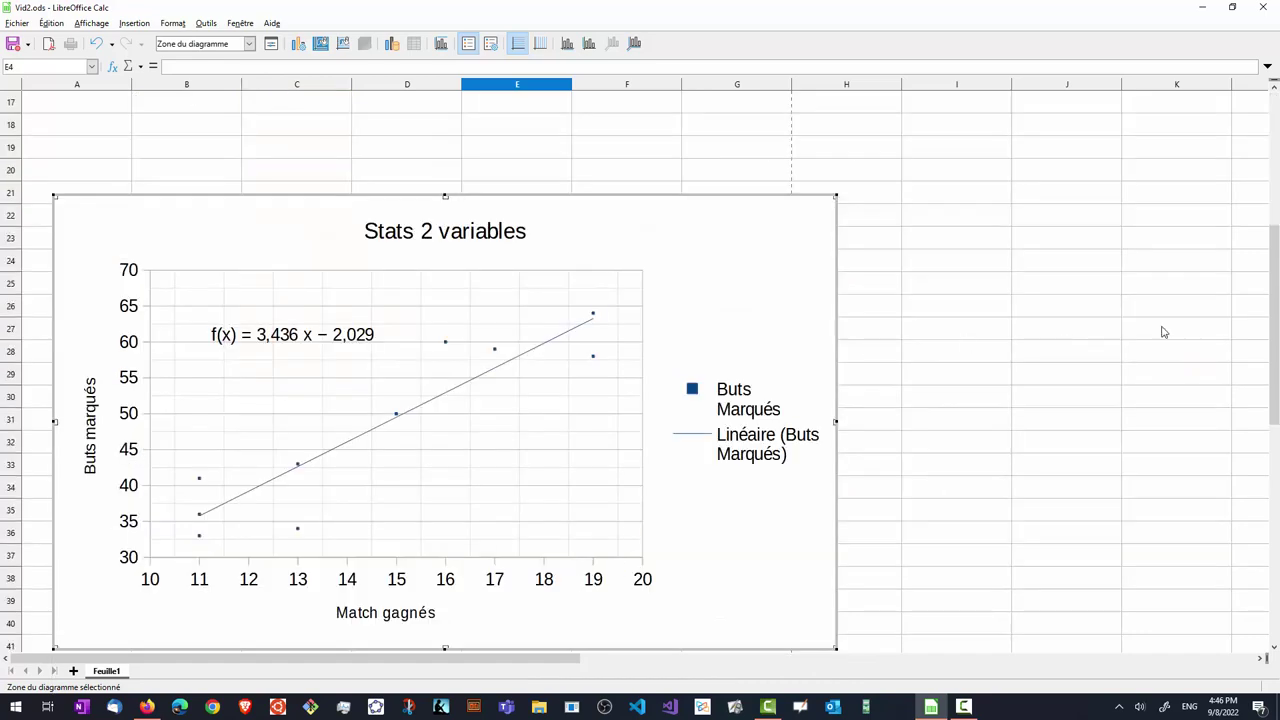
pyautogui.moveTo(1273, 318); pyautogui.dragTo(1271, 172)
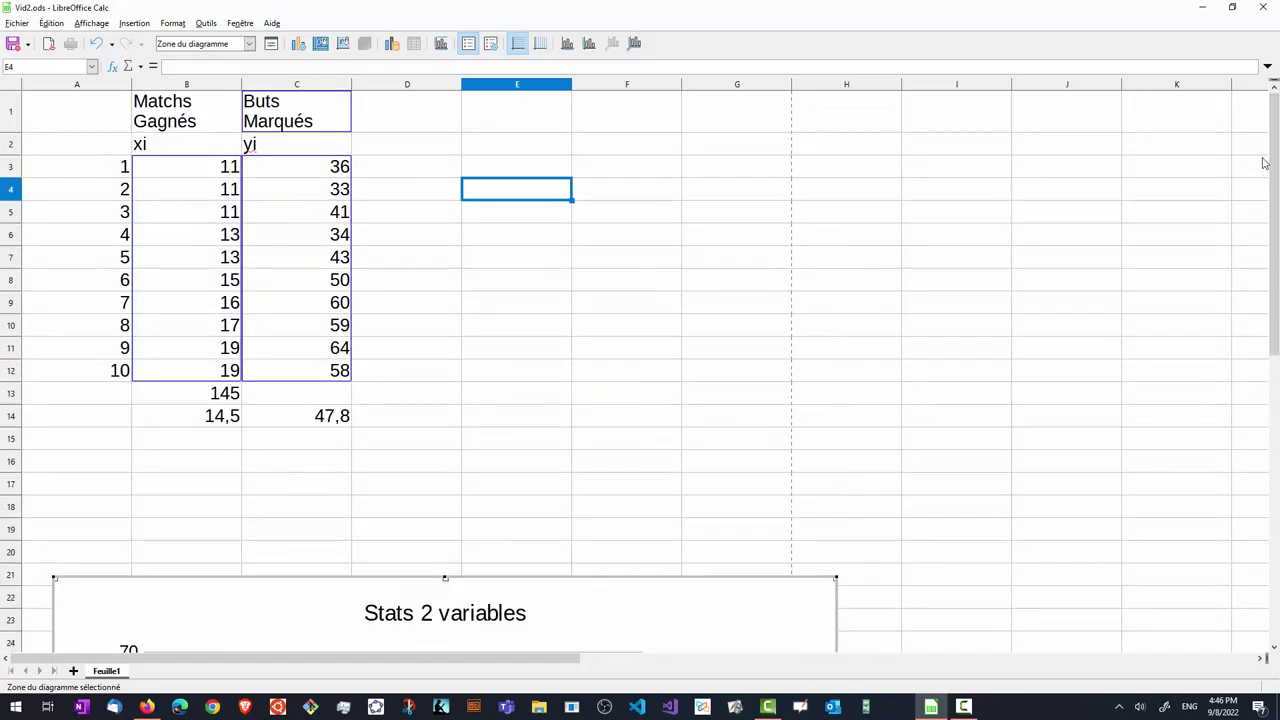
pyautogui.click(303, 500)
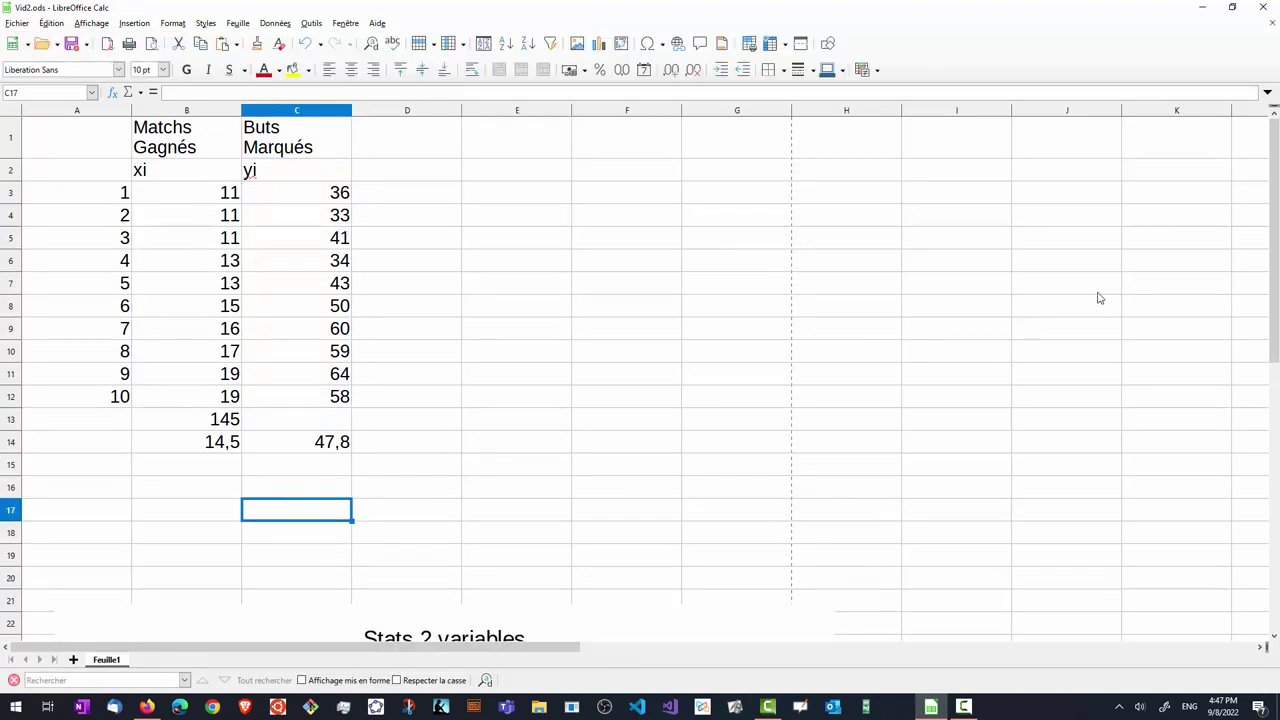
pyautogui.moveTo(1274, 240); pyautogui.dragTo(1272, 408)
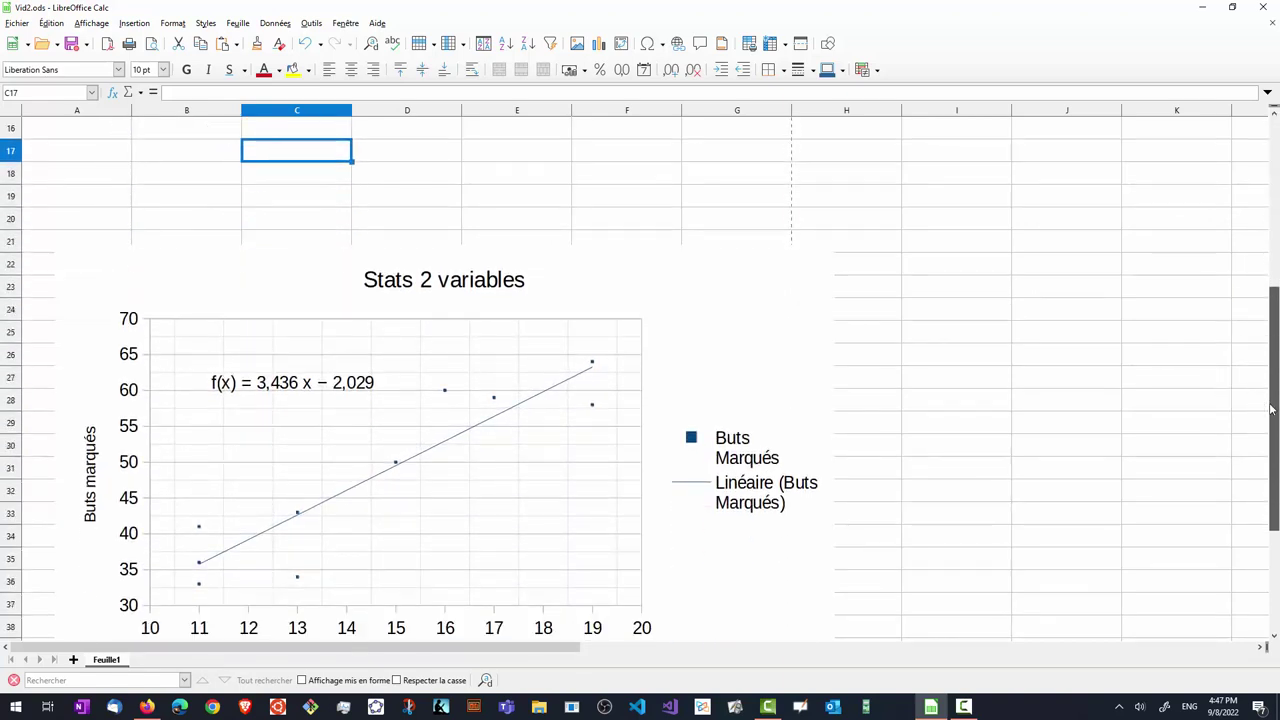
pyautogui.moveTo(1272, 408); pyautogui.dragTo(1272, 225)
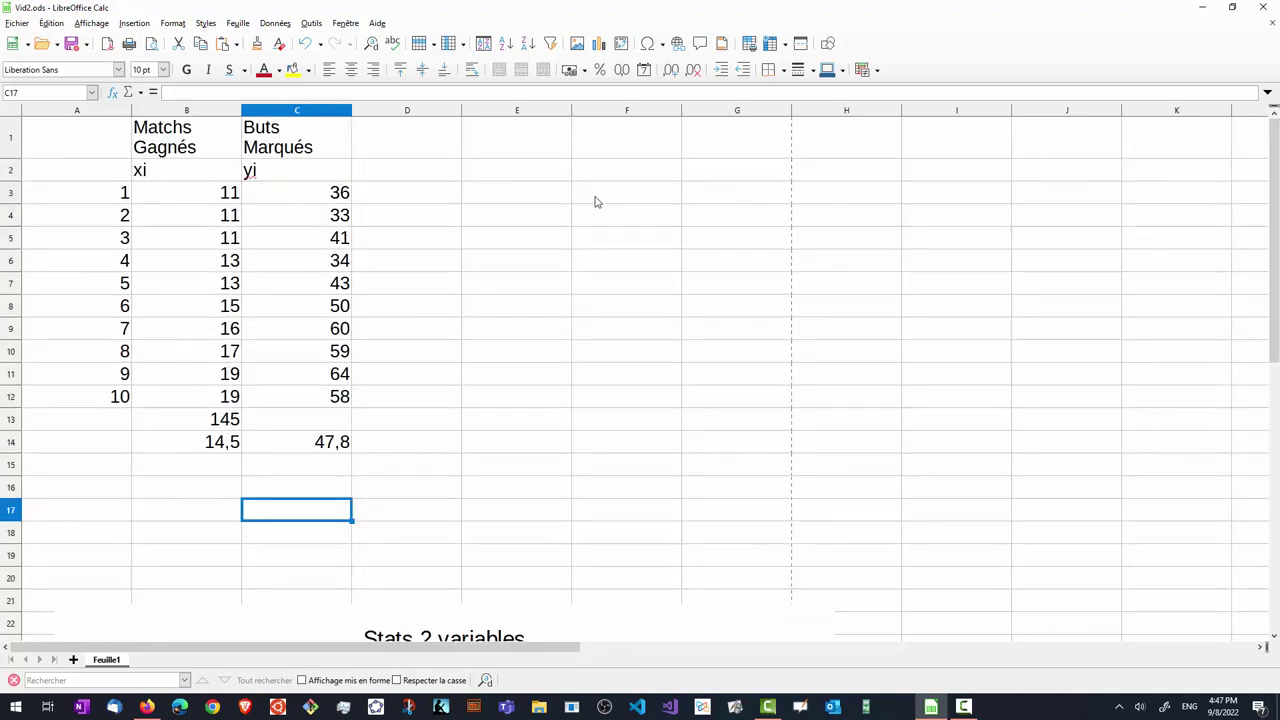
# - Enter the column headings Xi in cell D2 and Yi in cell E2
pyautogui.click(402, 170)
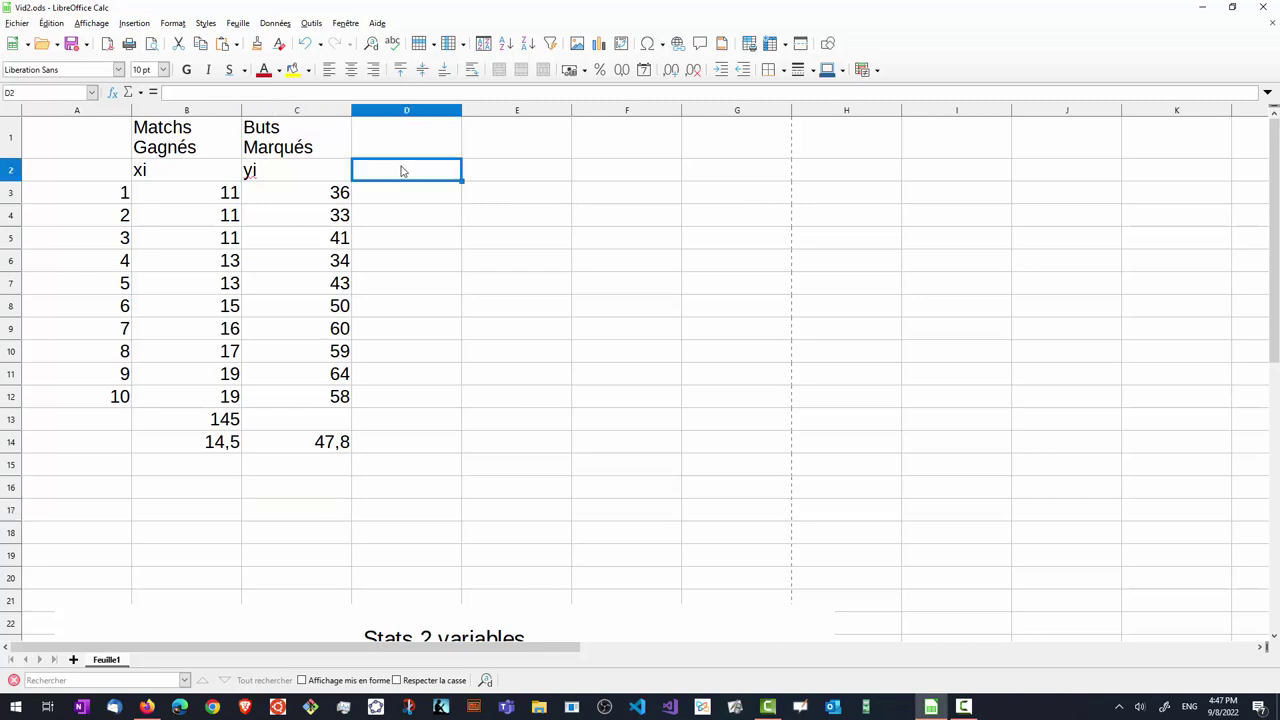
pyautogui.write('Xi')
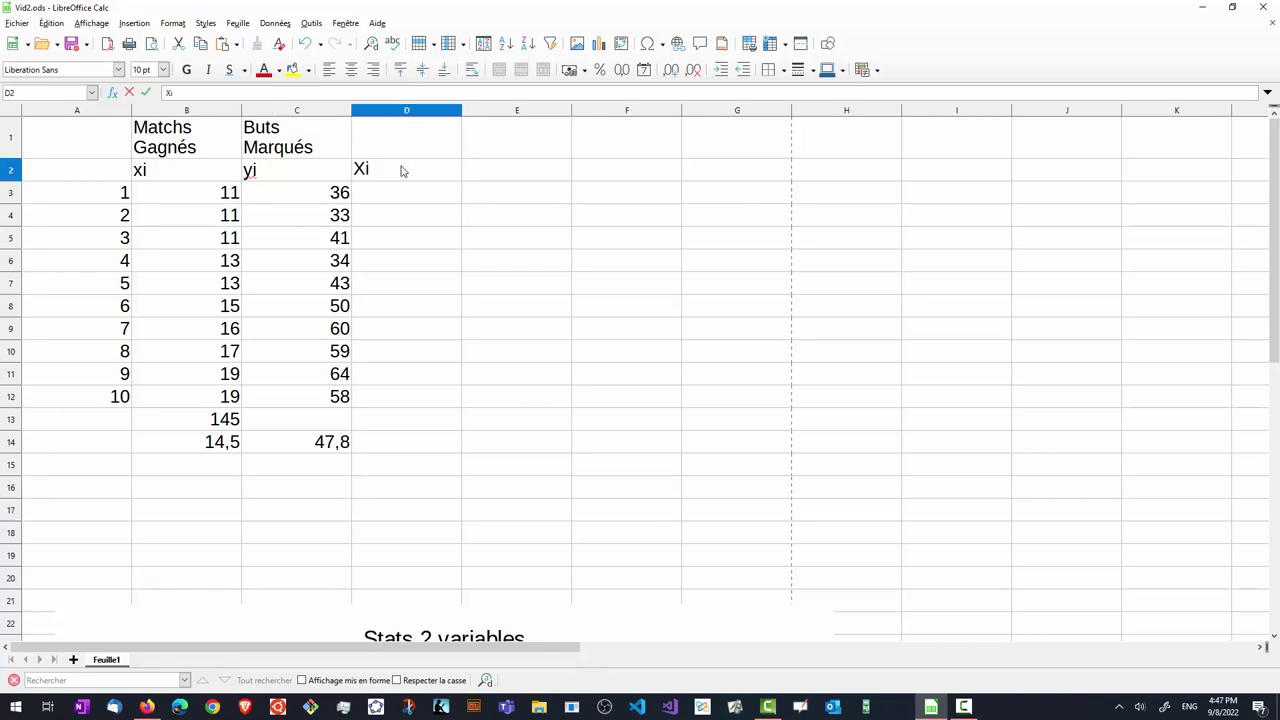
pyautogui.press('Tab')
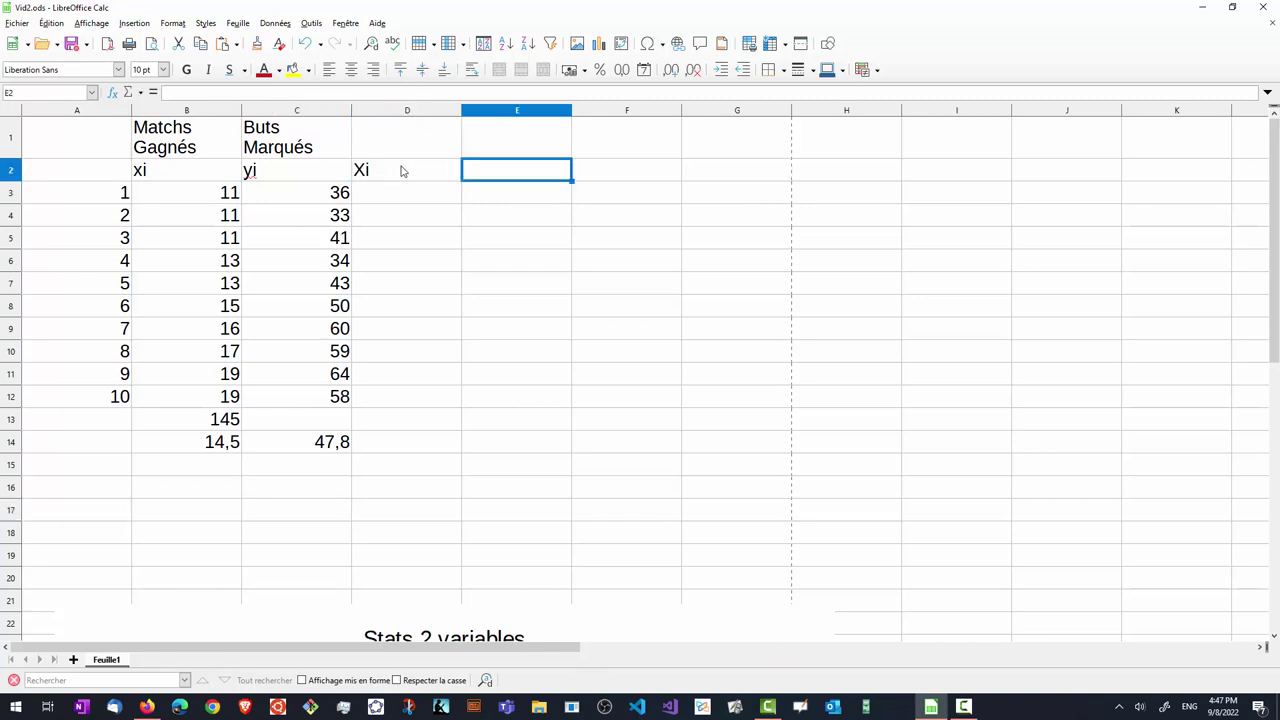
pyautogui.write('Y')
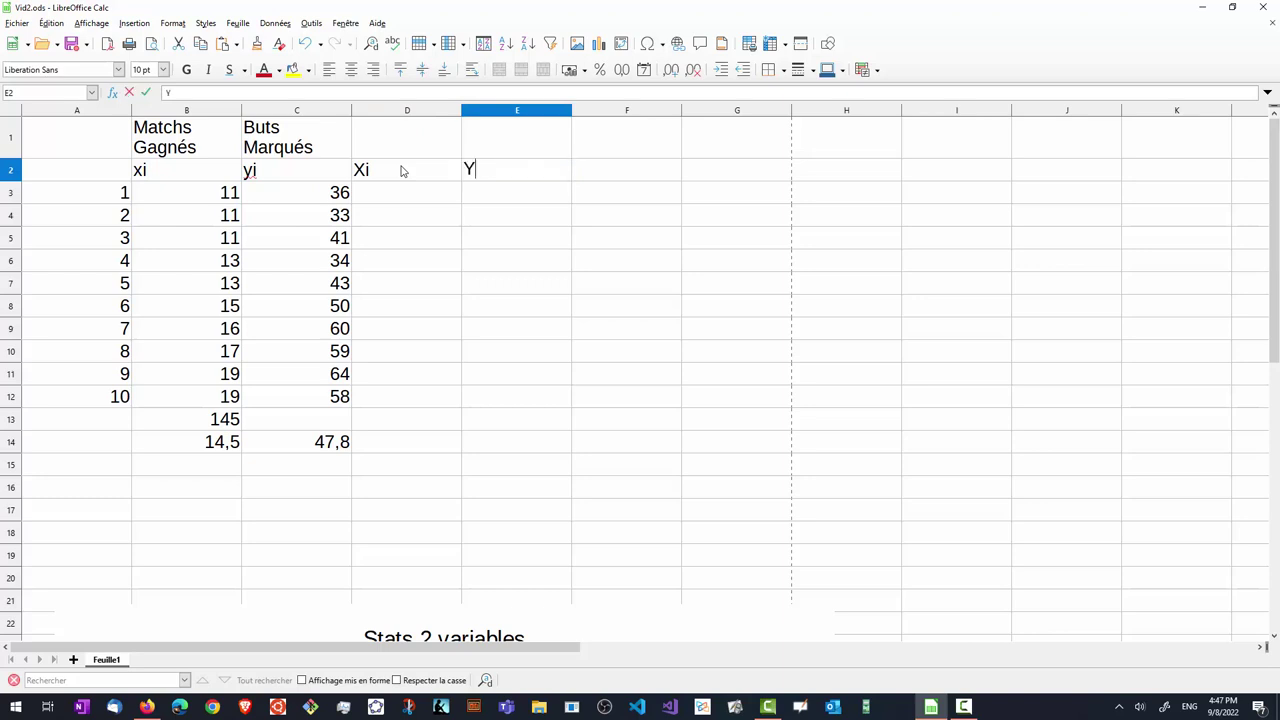
pyautogui.write('i')
# - Enter the formula =B3-B14 in cell D3 to subtract the mean from the first xi value
pyautogui.click(380, 195)
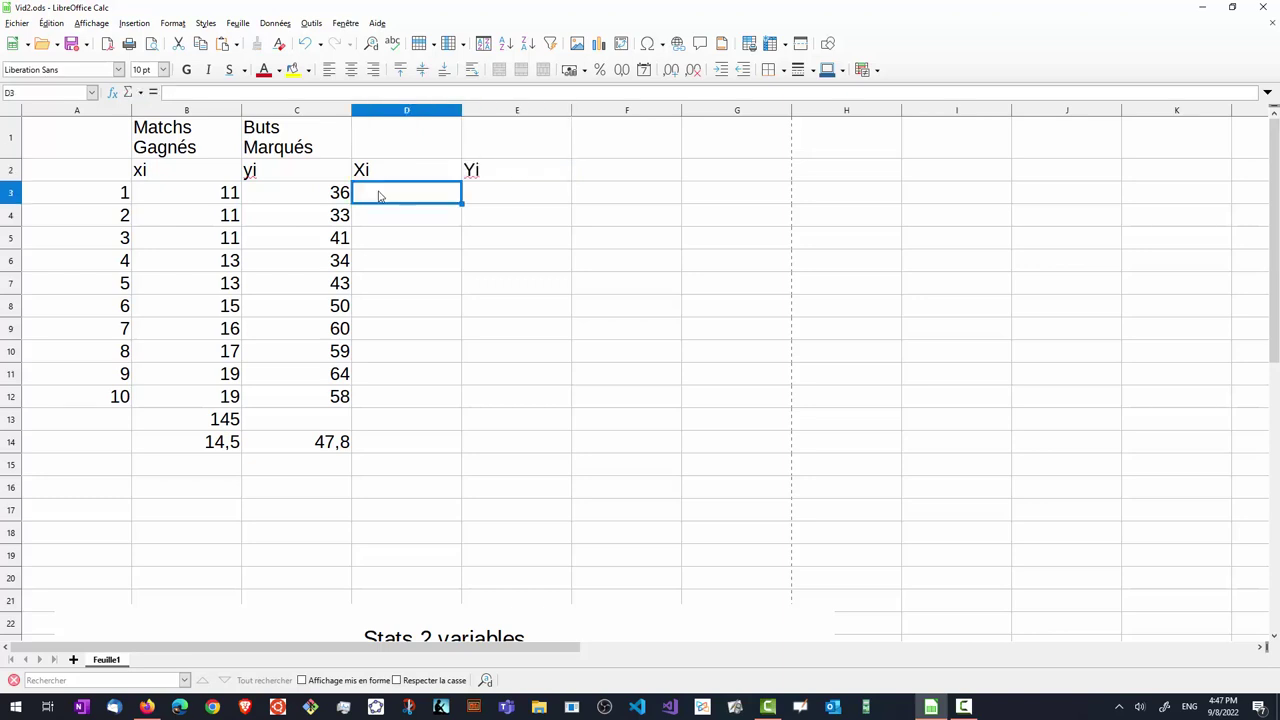
pyautogui.write('=')
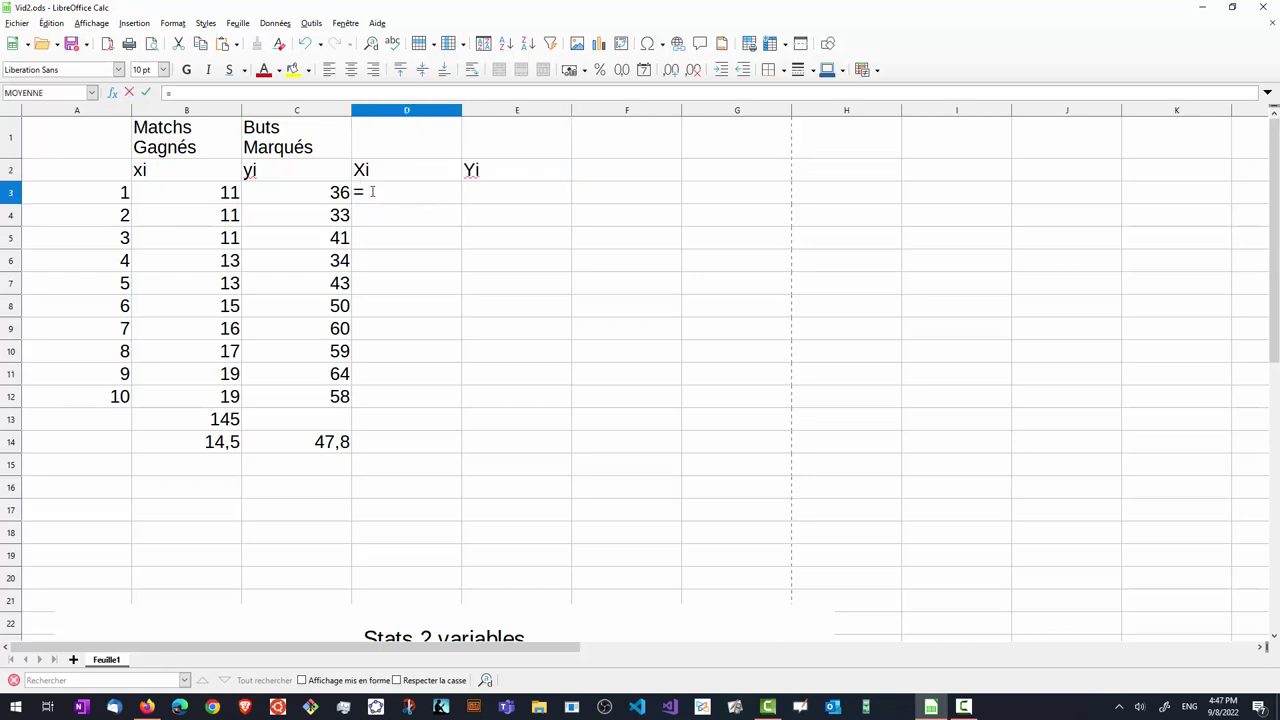
pyautogui.click(224, 199)
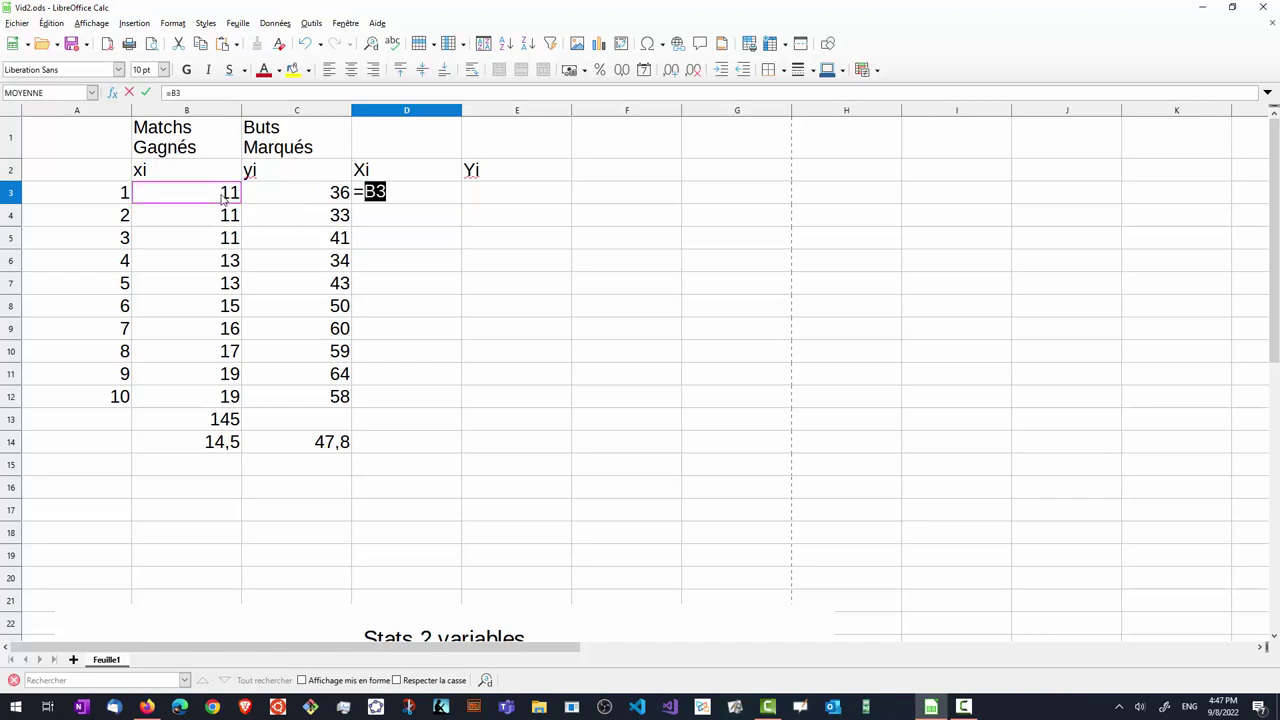
pyautogui.write('-')
pyautogui.click(225, 443)
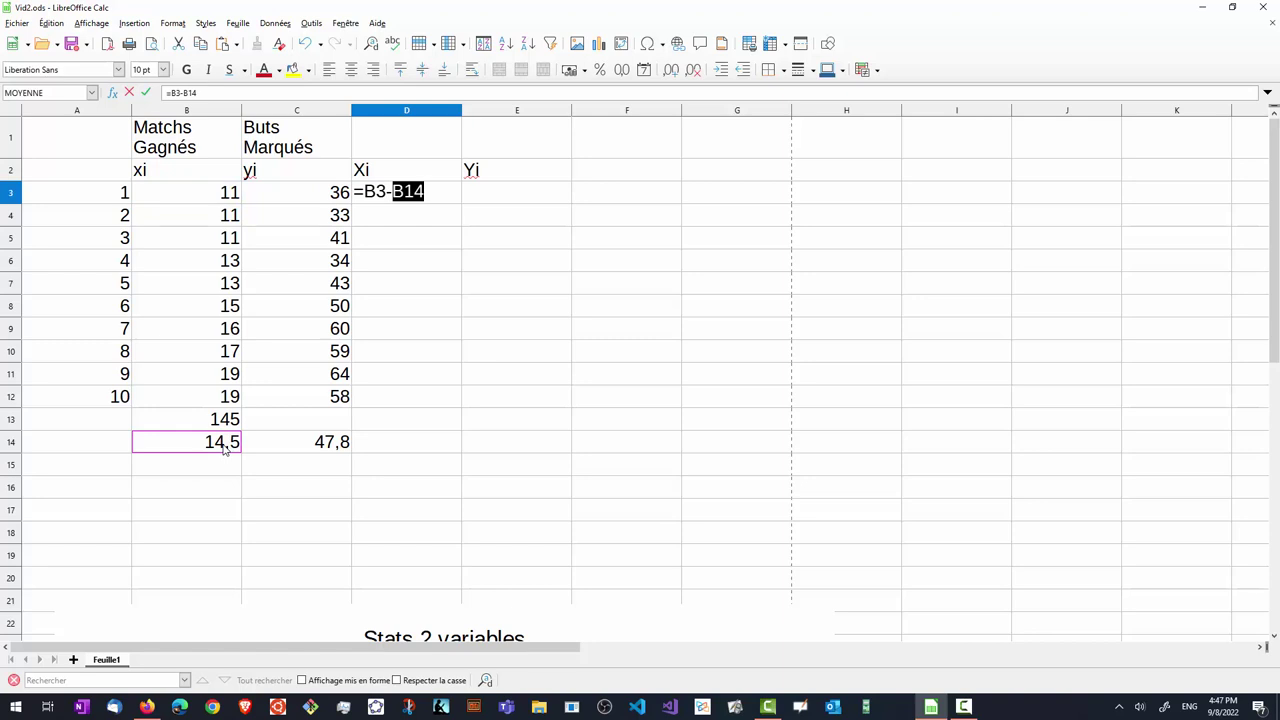
pyautogui.press('Return')
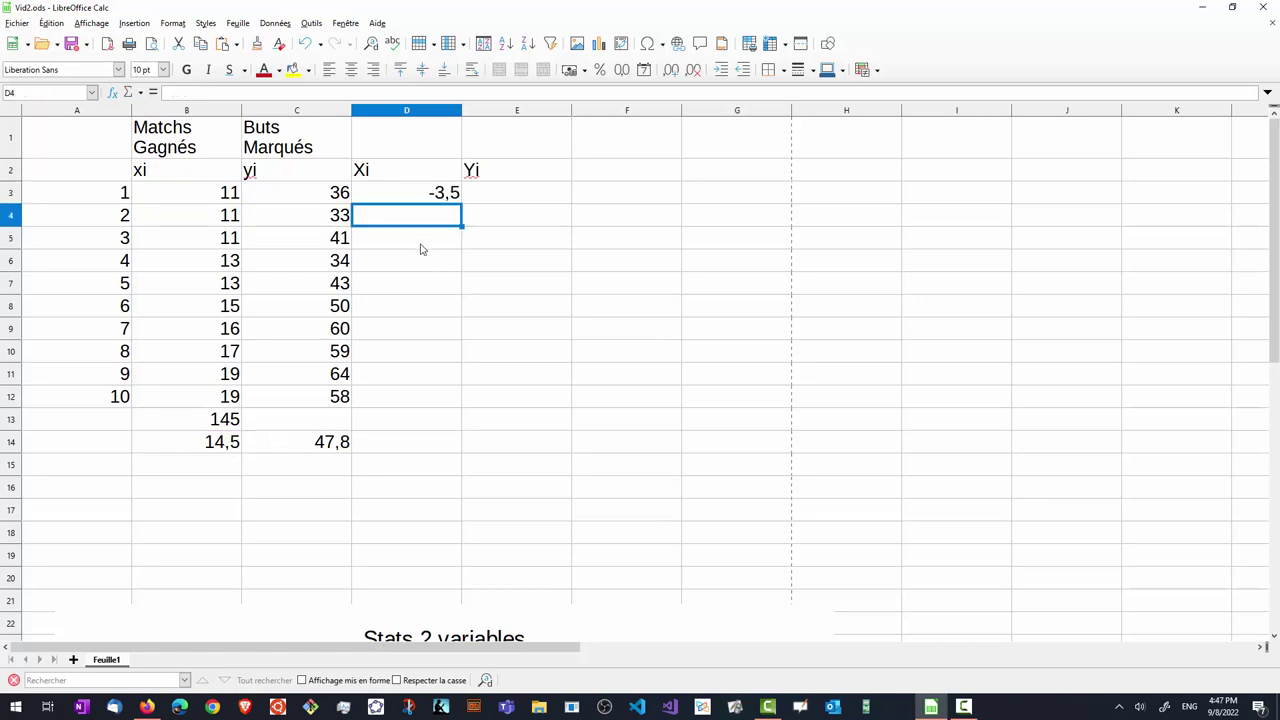
# - Fill the D3 formula down through D12 and compare the cell references in D6 and D3
pyautogui.click(418, 197)
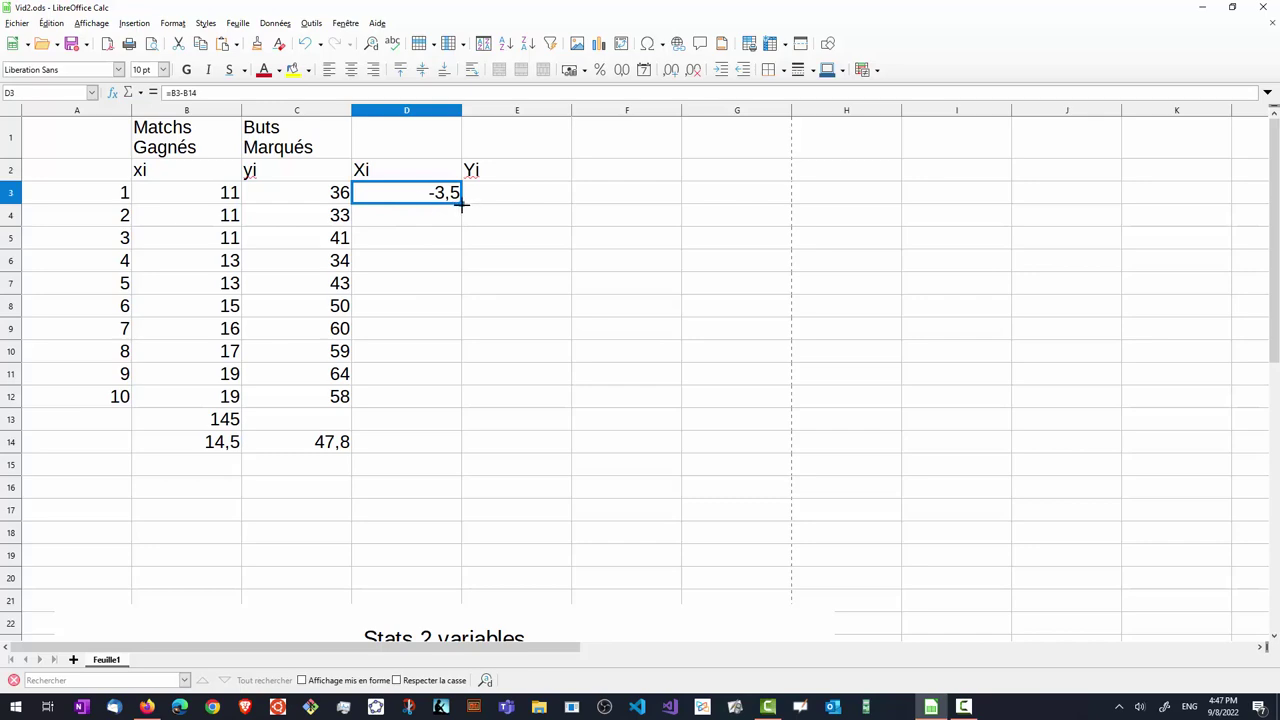
pyautogui.moveTo(462, 204); pyautogui.dragTo(455, 400)
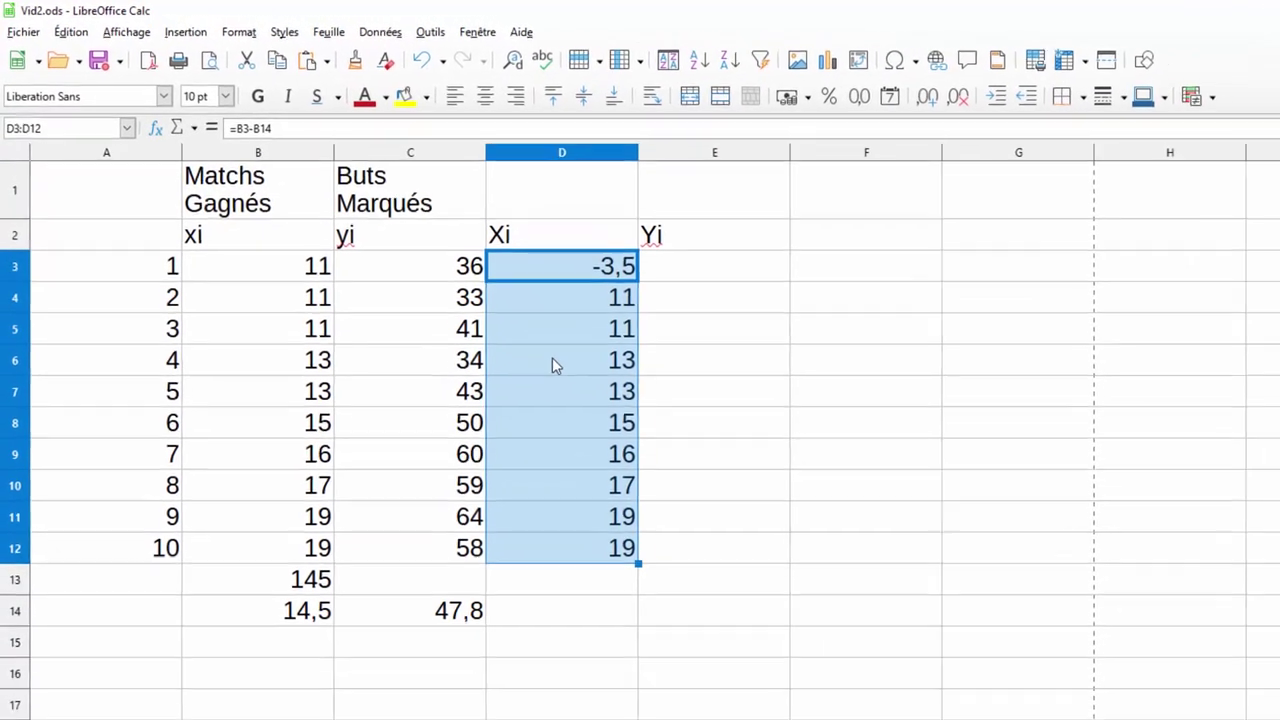
pyautogui.click(401, 265)
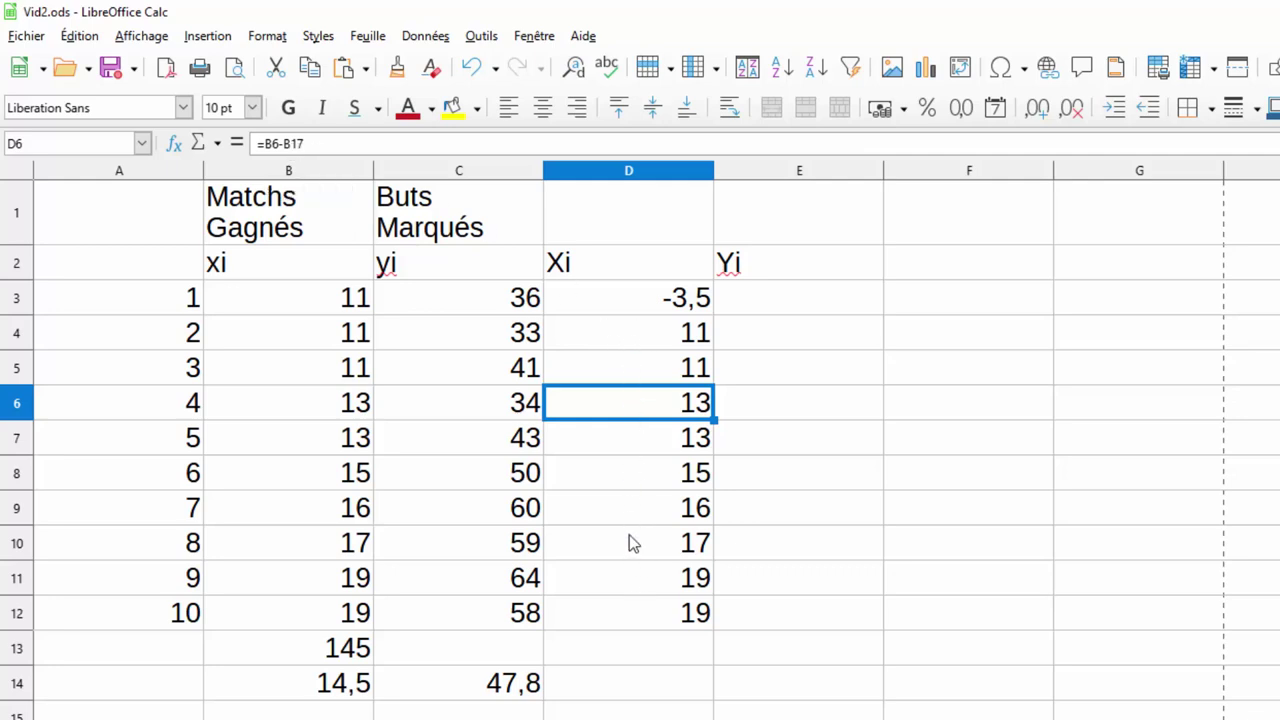
pyautogui.click(659, 306)
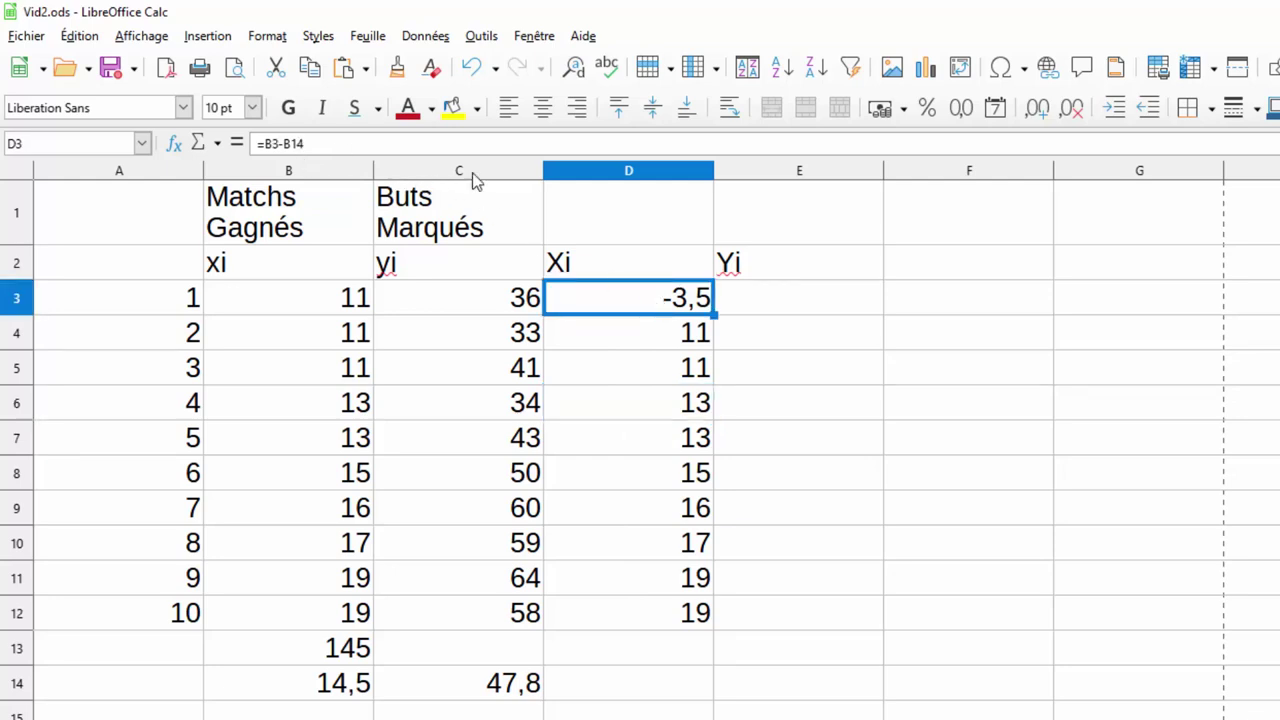
# - Change the formula in D3 to =B3-$B$14 with an absolute mean reference and fill it down through D12
pyautogui.doubleClick(617, 306)
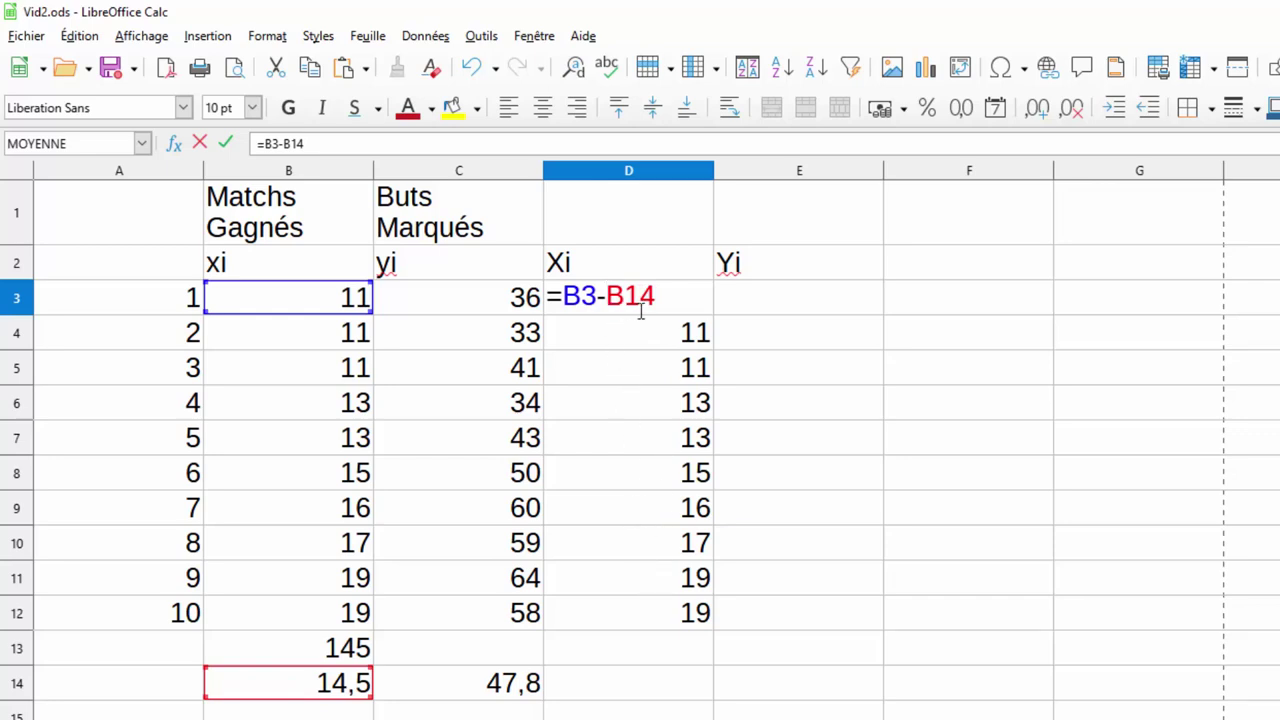
pyautogui.write('$B')
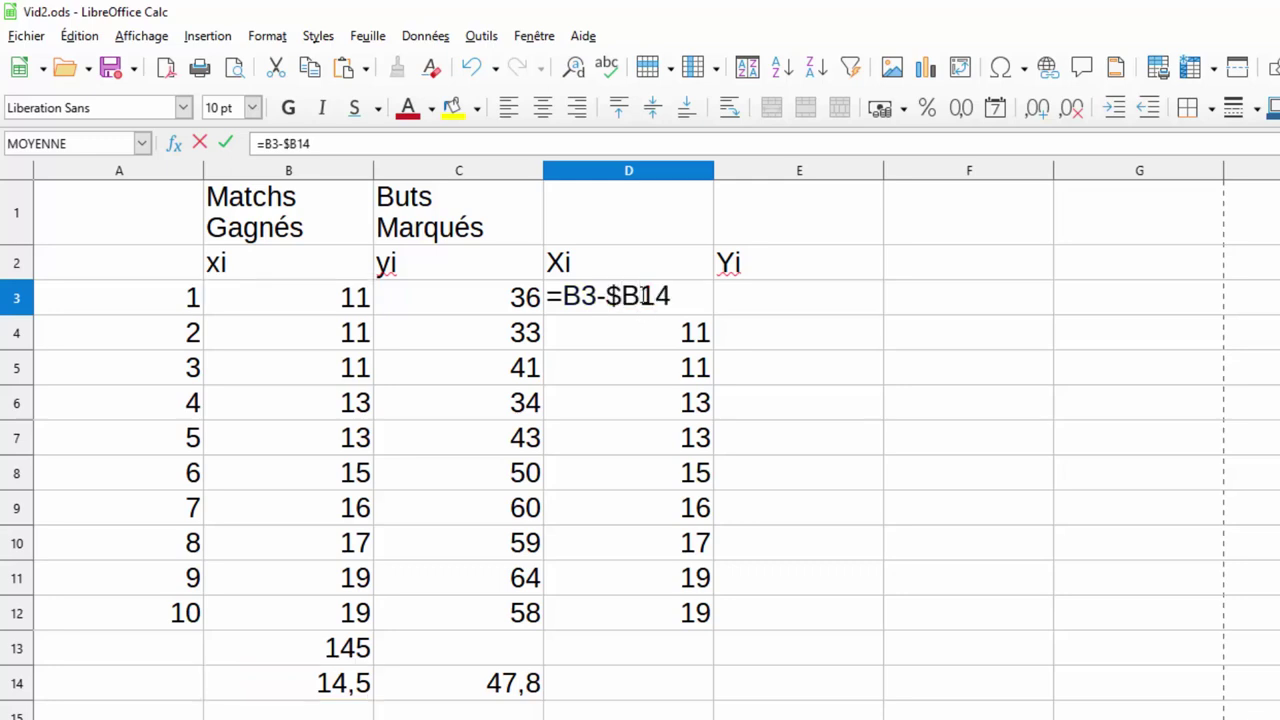
pyautogui.write('$')
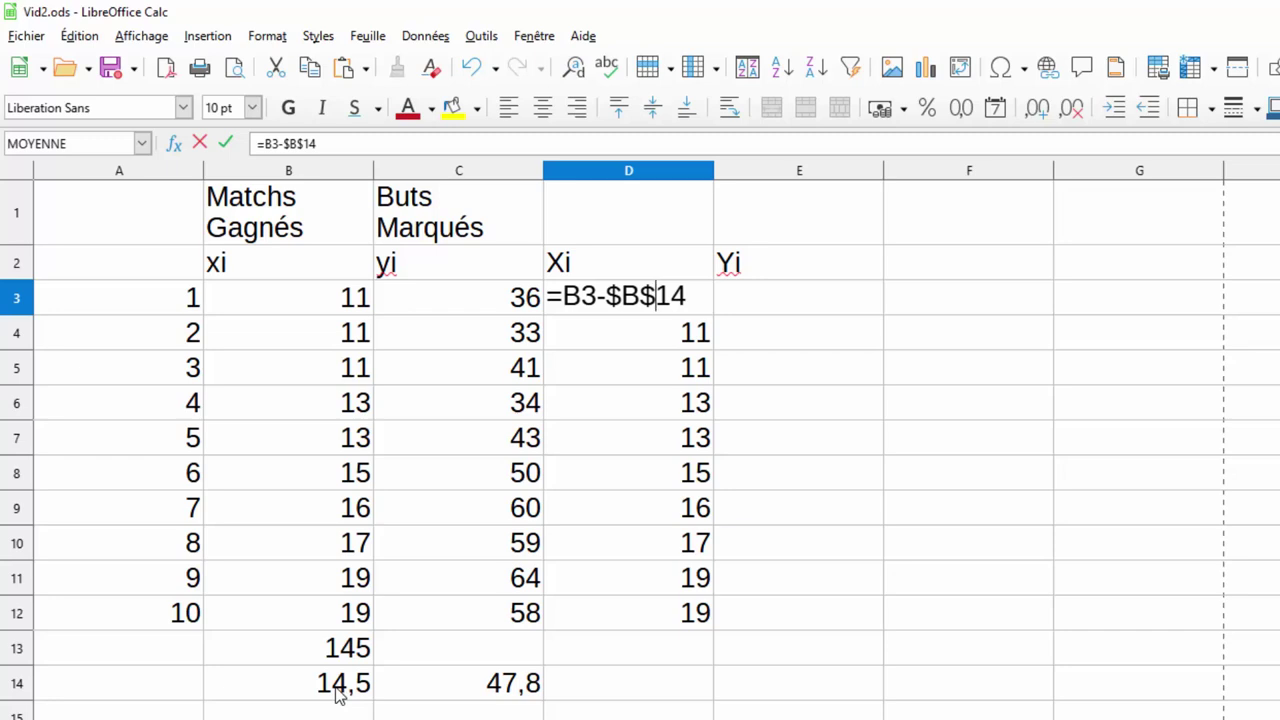
pyautogui.press('Return')
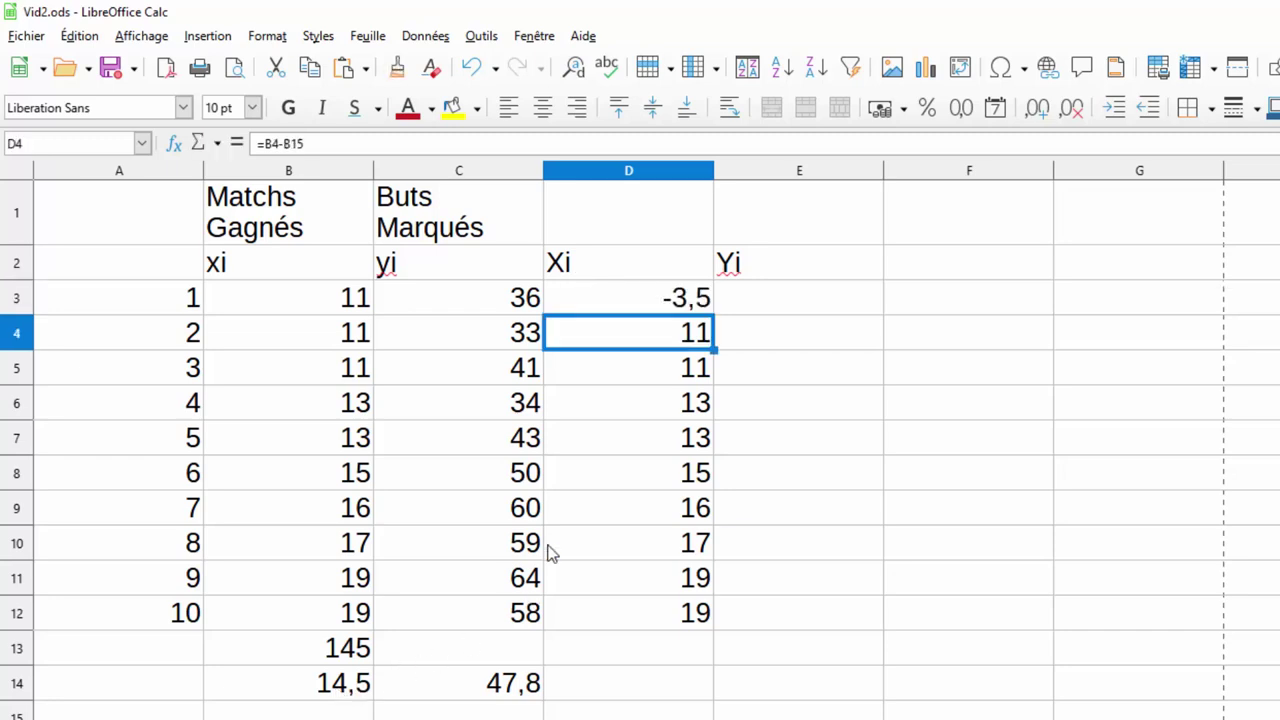
pyautogui.click(650, 300)
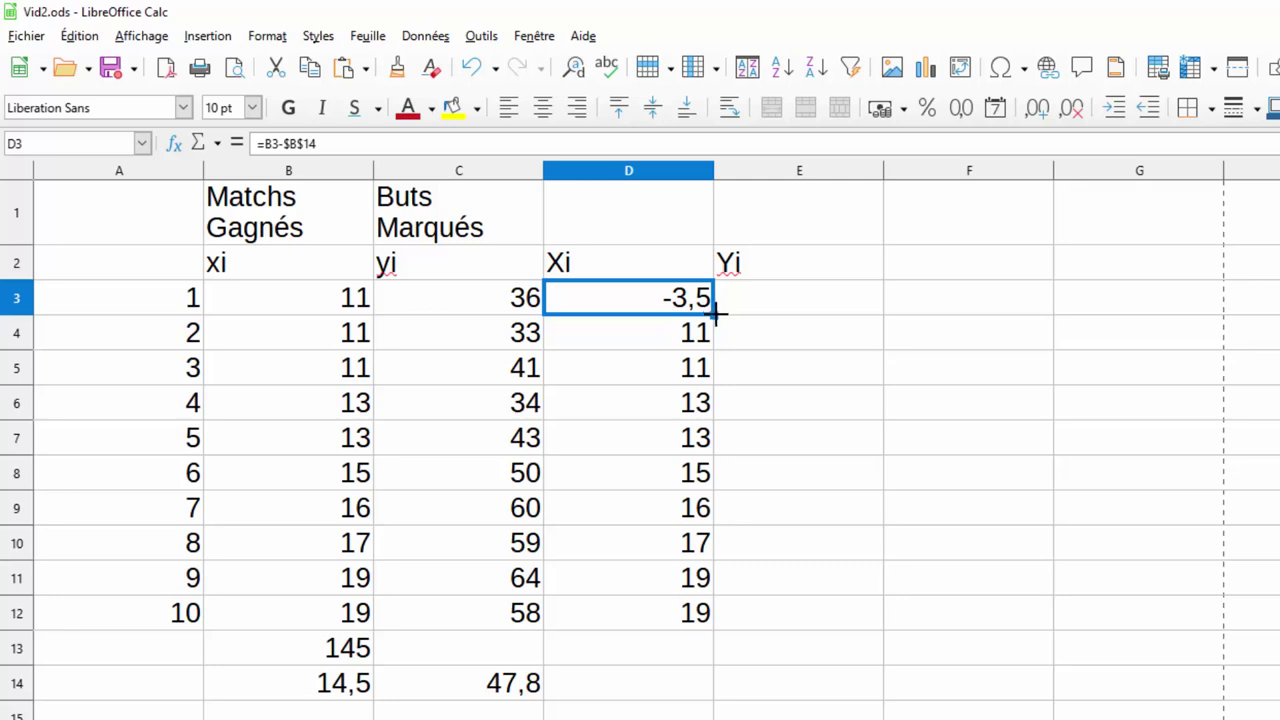
pyautogui.moveTo(717, 320); pyautogui.dragTo(705, 625)
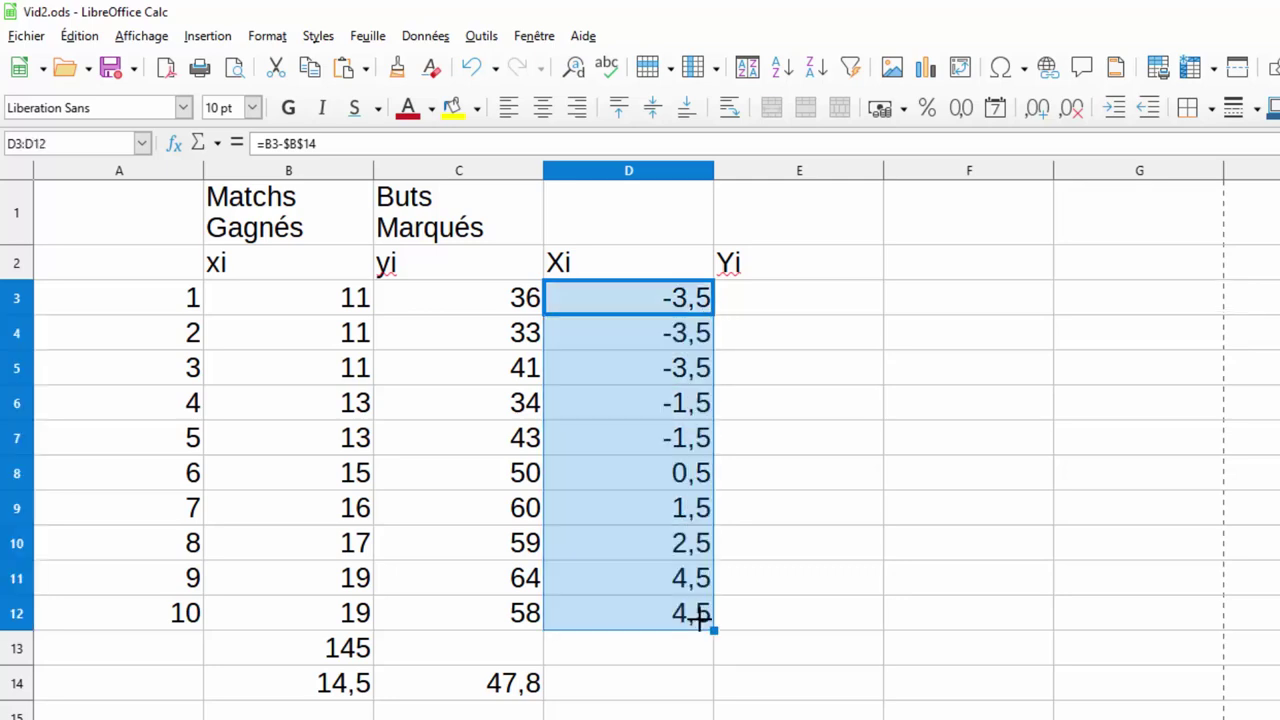
# - Compare the cell references in the filled formulas of D6 and D8 without changing them
pyautogui.click(620, 415)
pyautogui.doubleClick(620, 415)
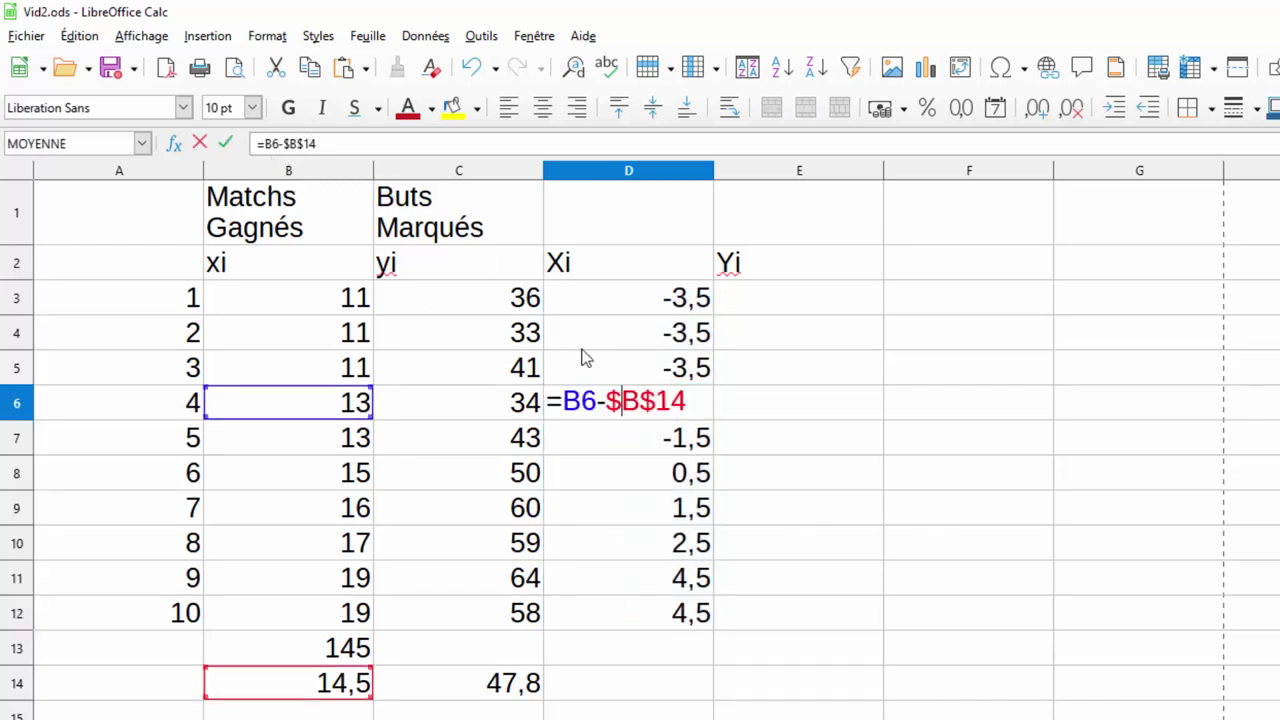
pyautogui.click(632, 476)
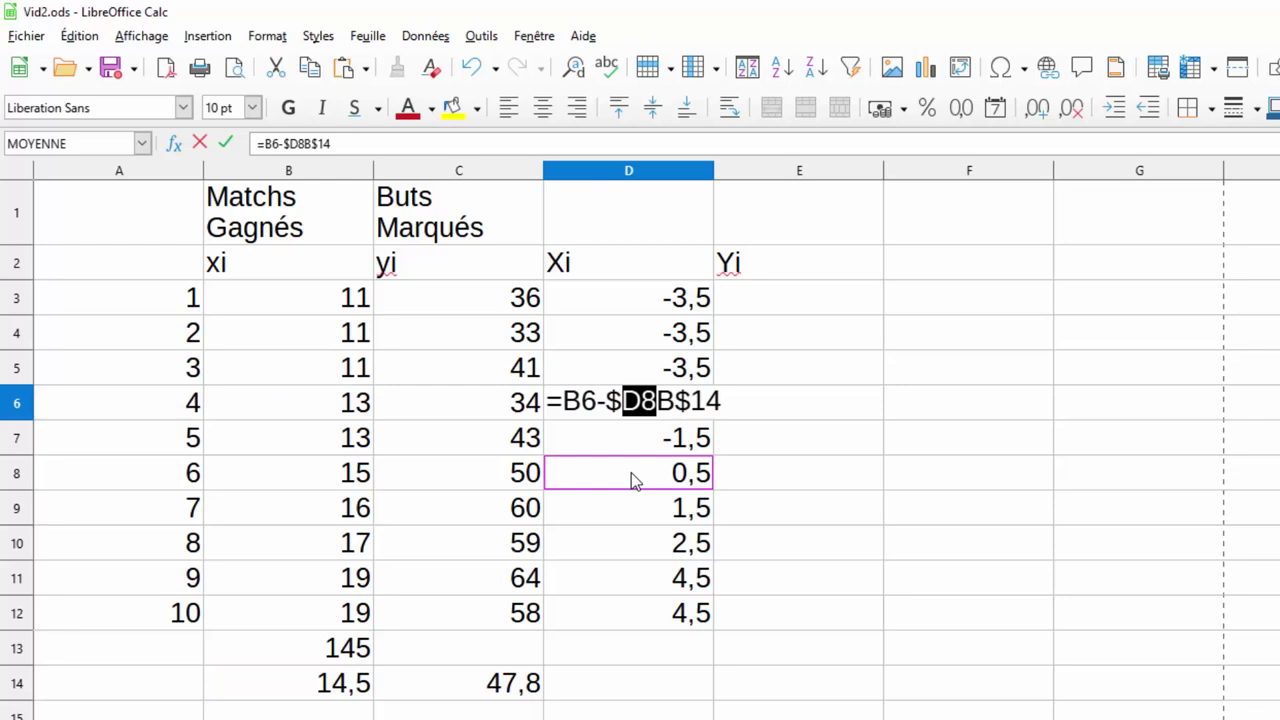
pyautogui.press('Escape')
pyautogui.click(634, 476)
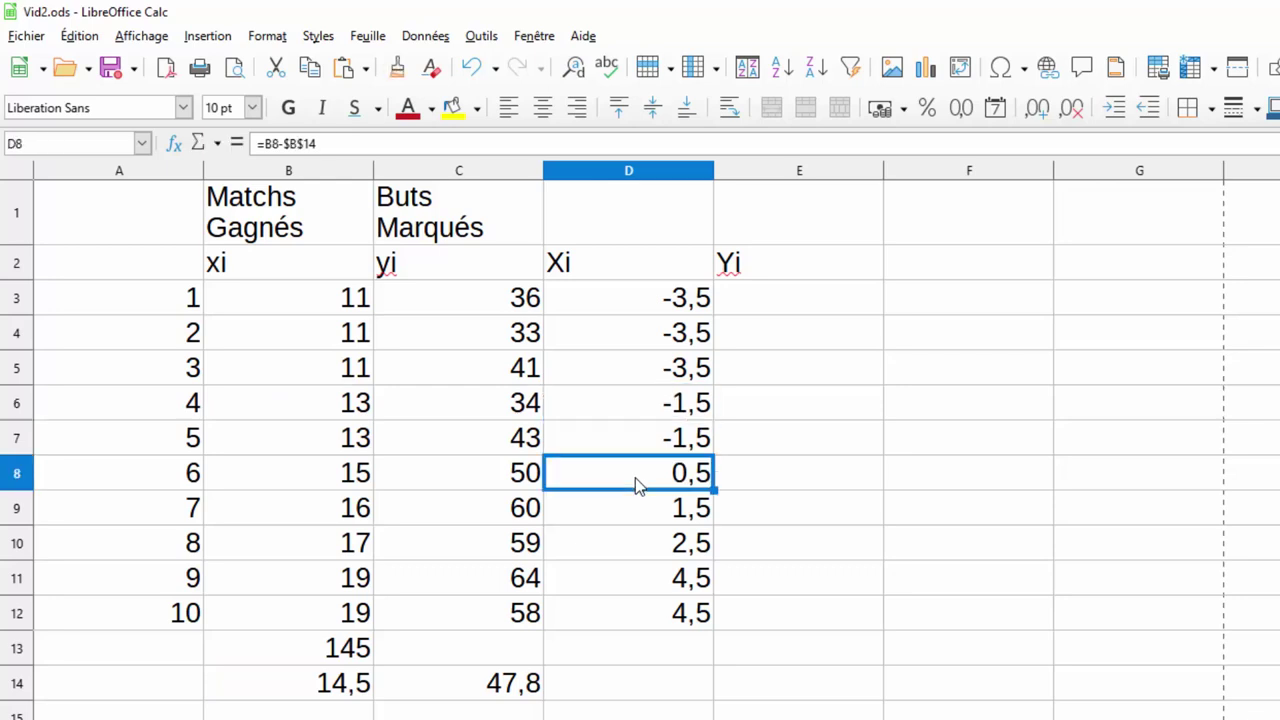
pyautogui.doubleClick(634, 476)
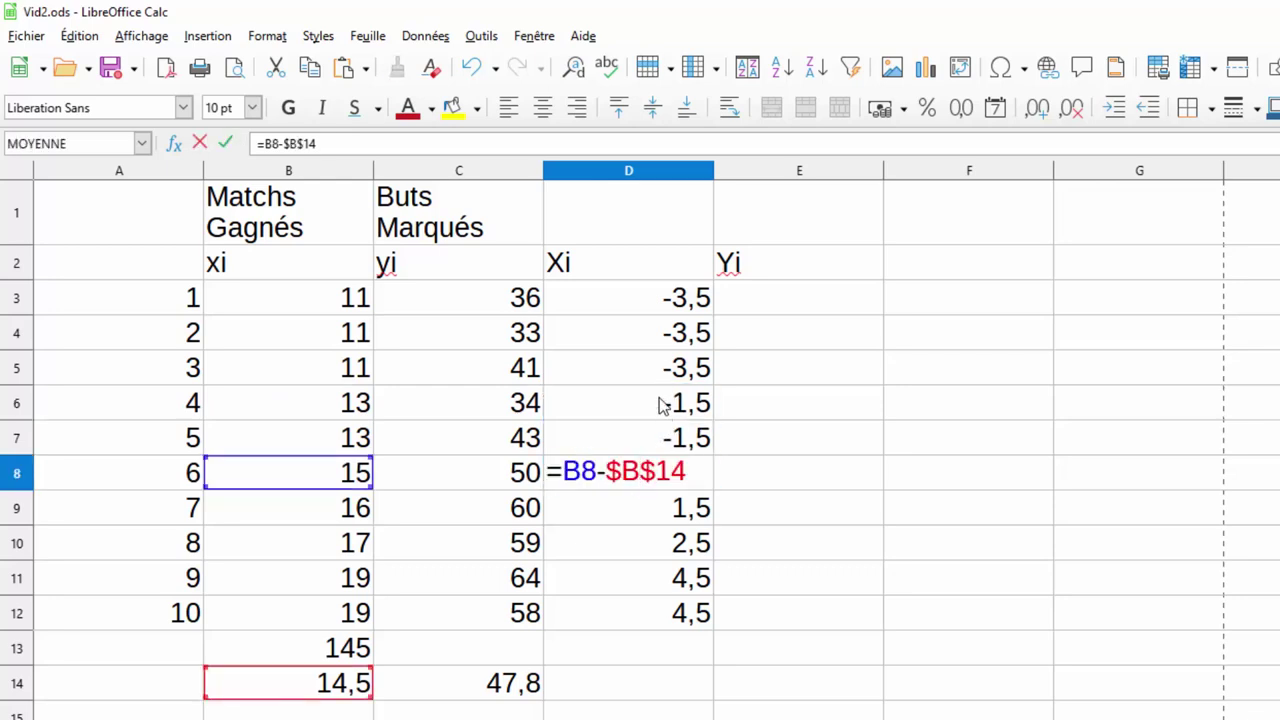
pyautogui.press('Escape')
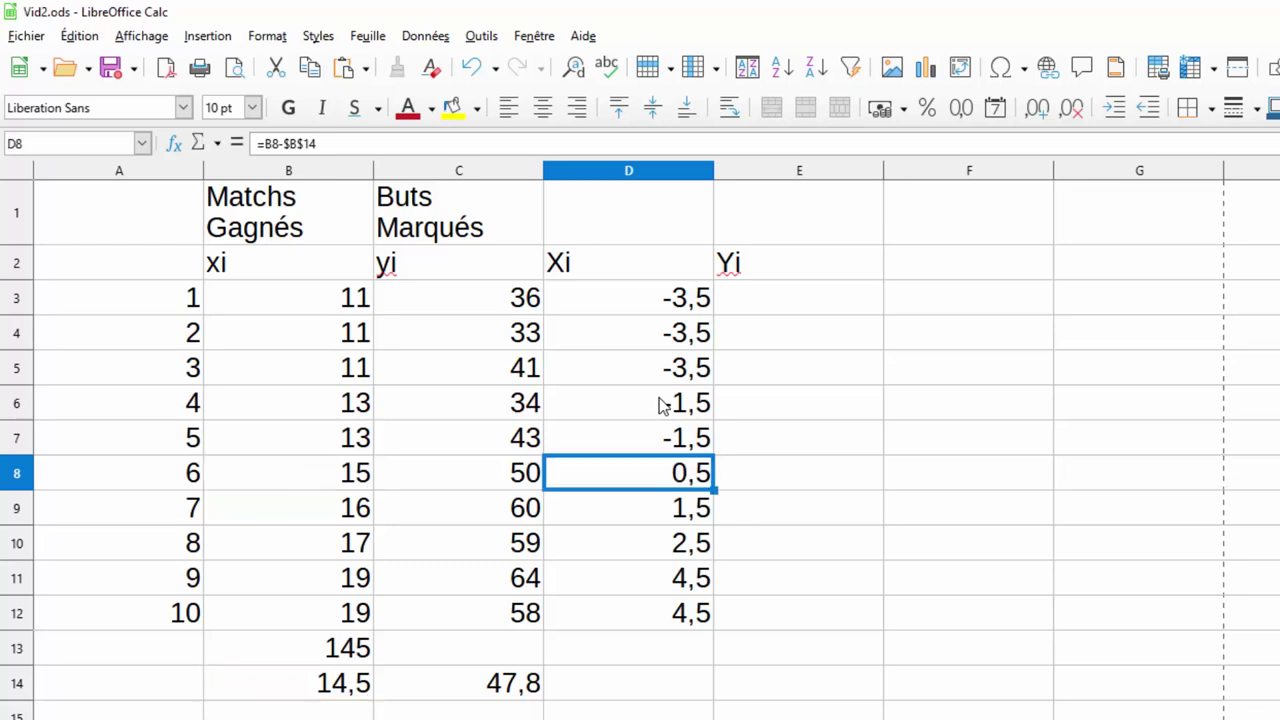
pyautogui.doubleClick(660, 405)
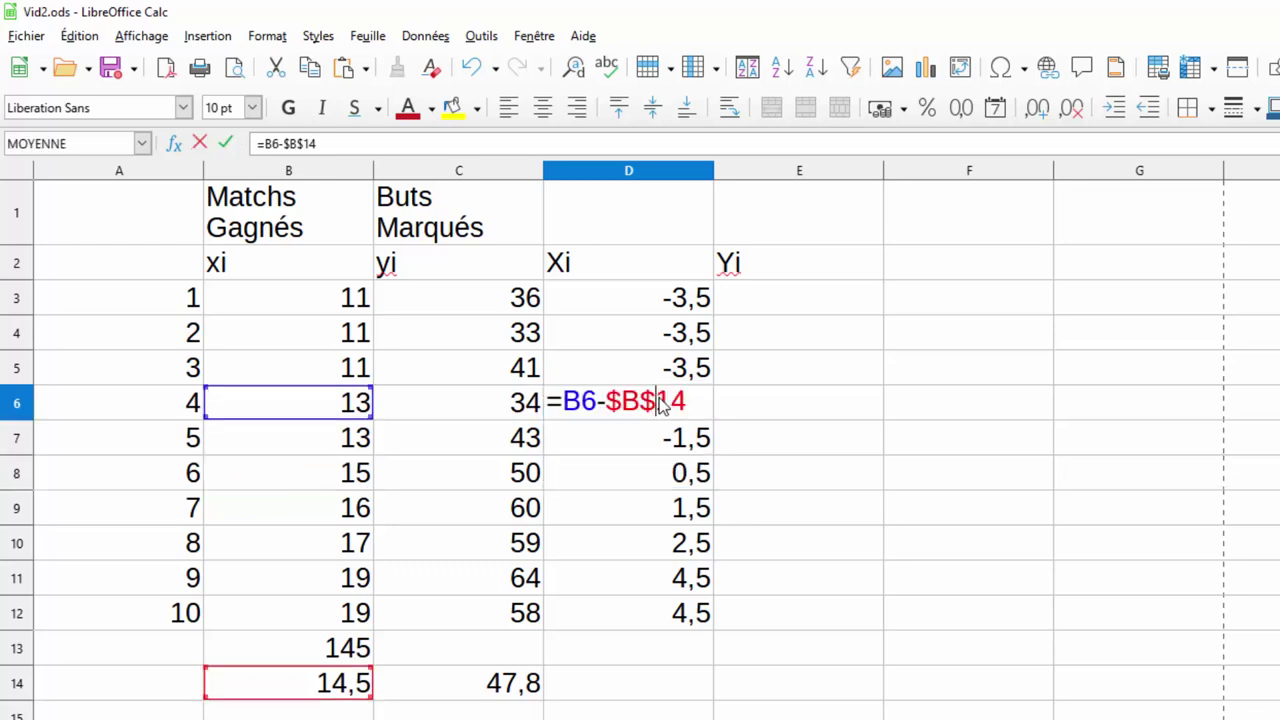
pyautogui.press('Escape')
pyautogui.click(655, 472)
pyautogui.doubleClick(655, 474)
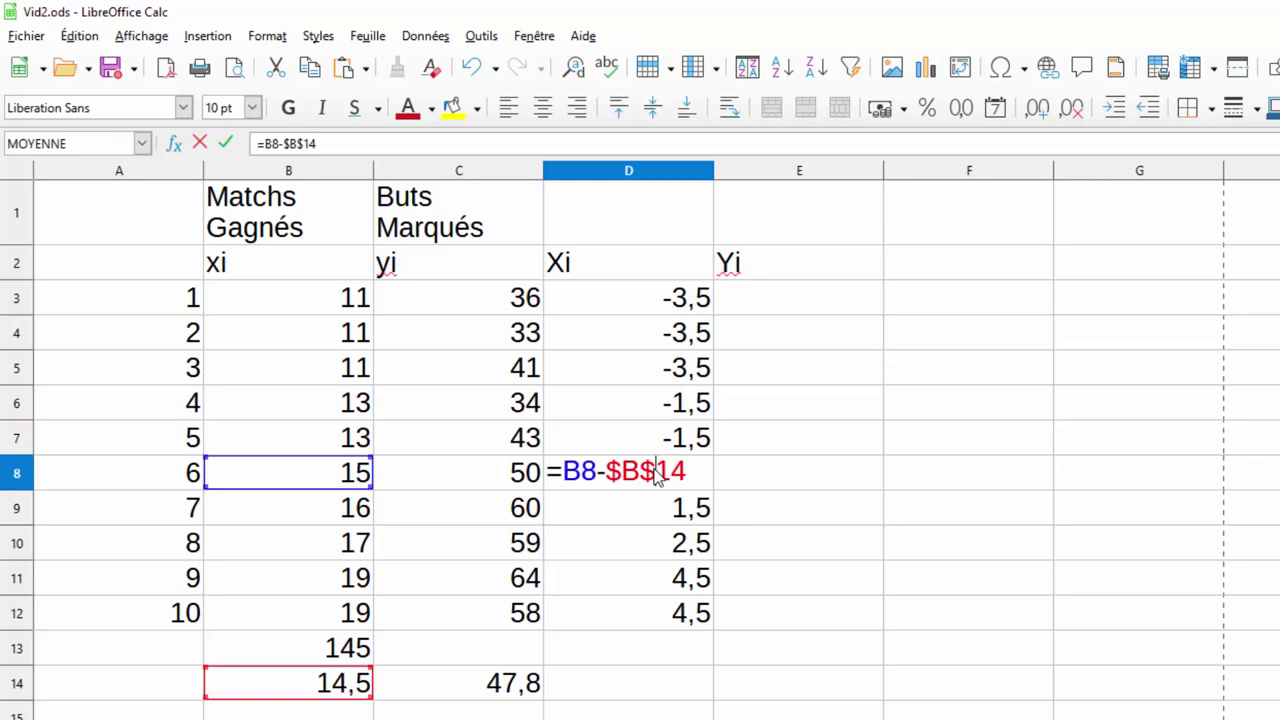
pyautogui.press('Escape')
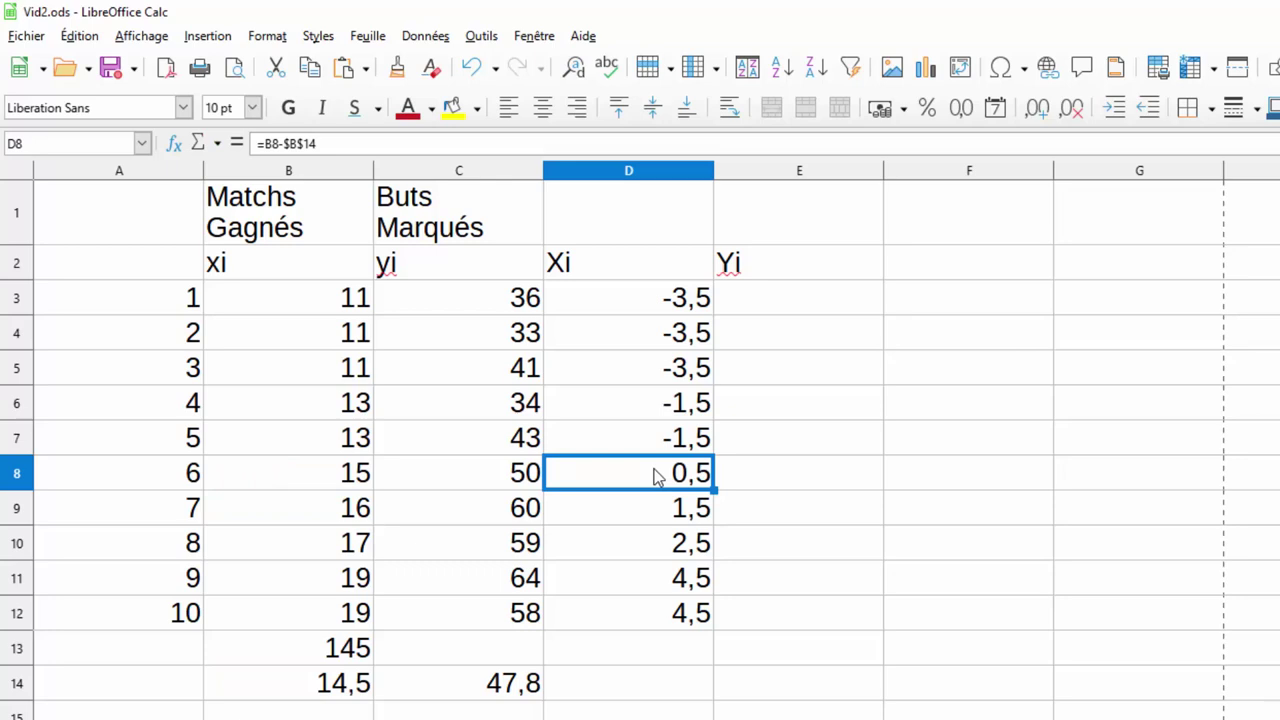
# - Check the formulas of D6 and D4, looking at the absolute reference to the mean in D4
pyautogui.click(651, 405)
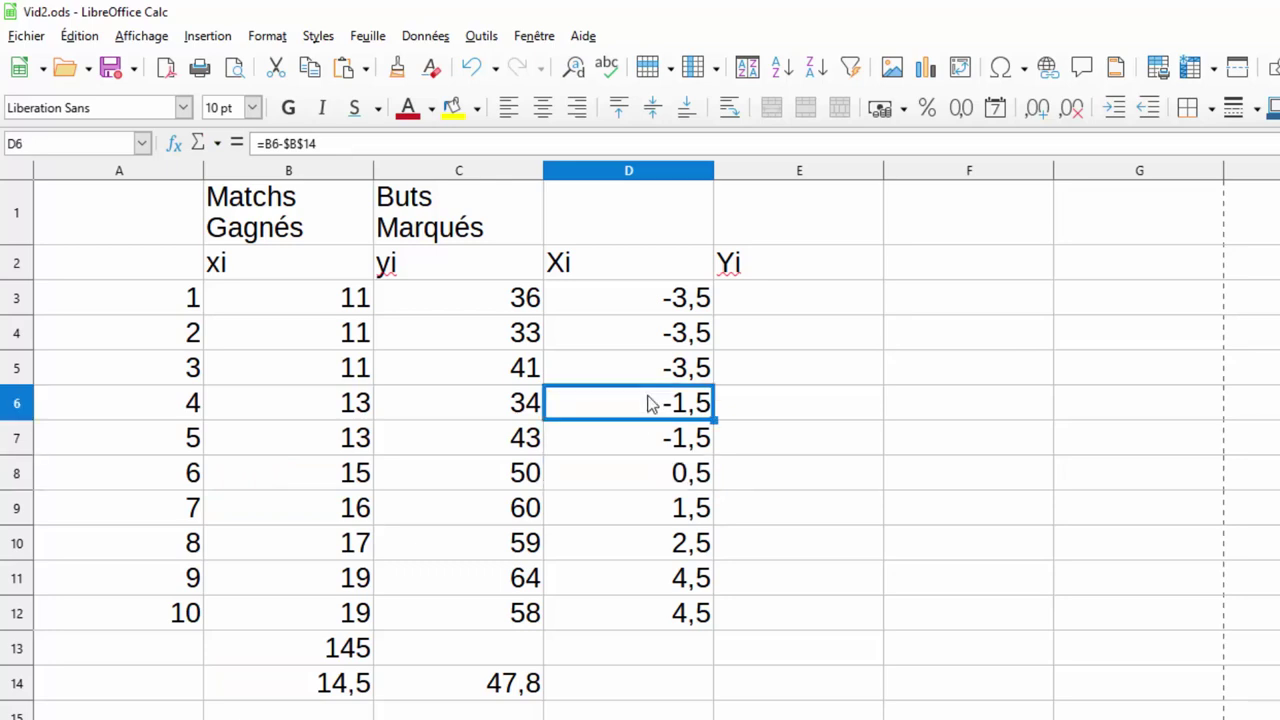
pyautogui.click(649, 336)
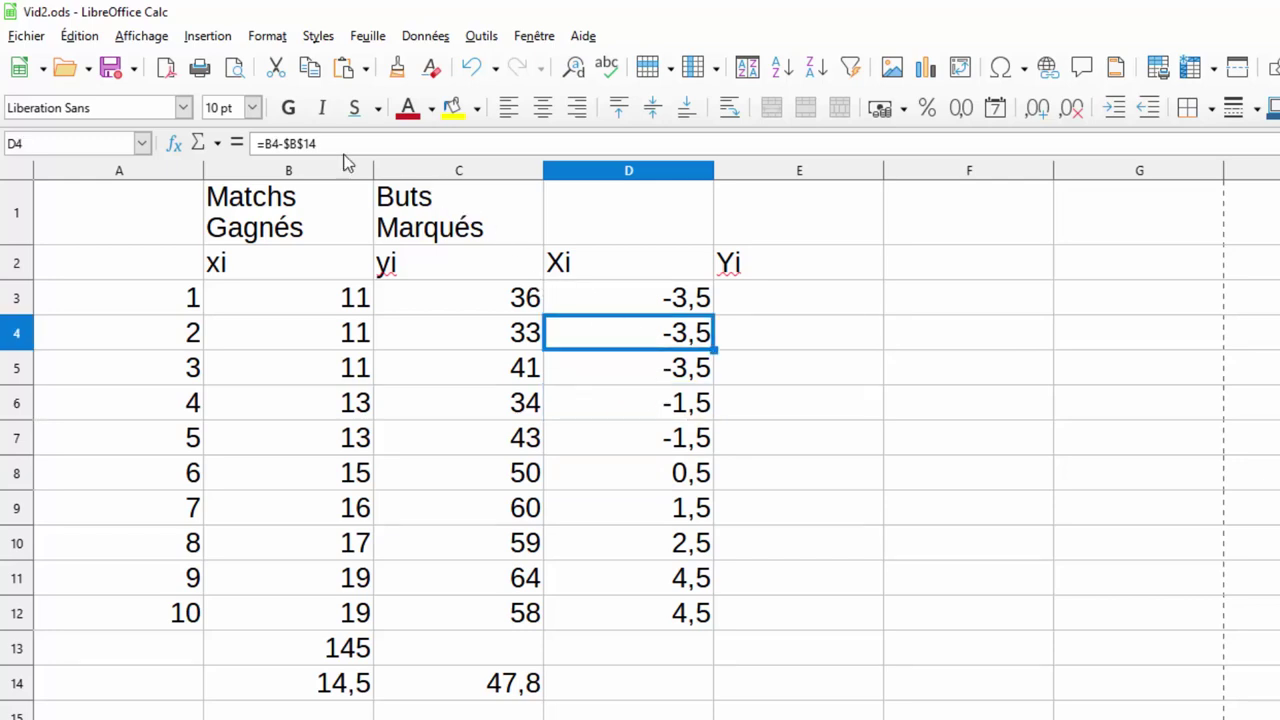
pyautogui.click(305, 143)
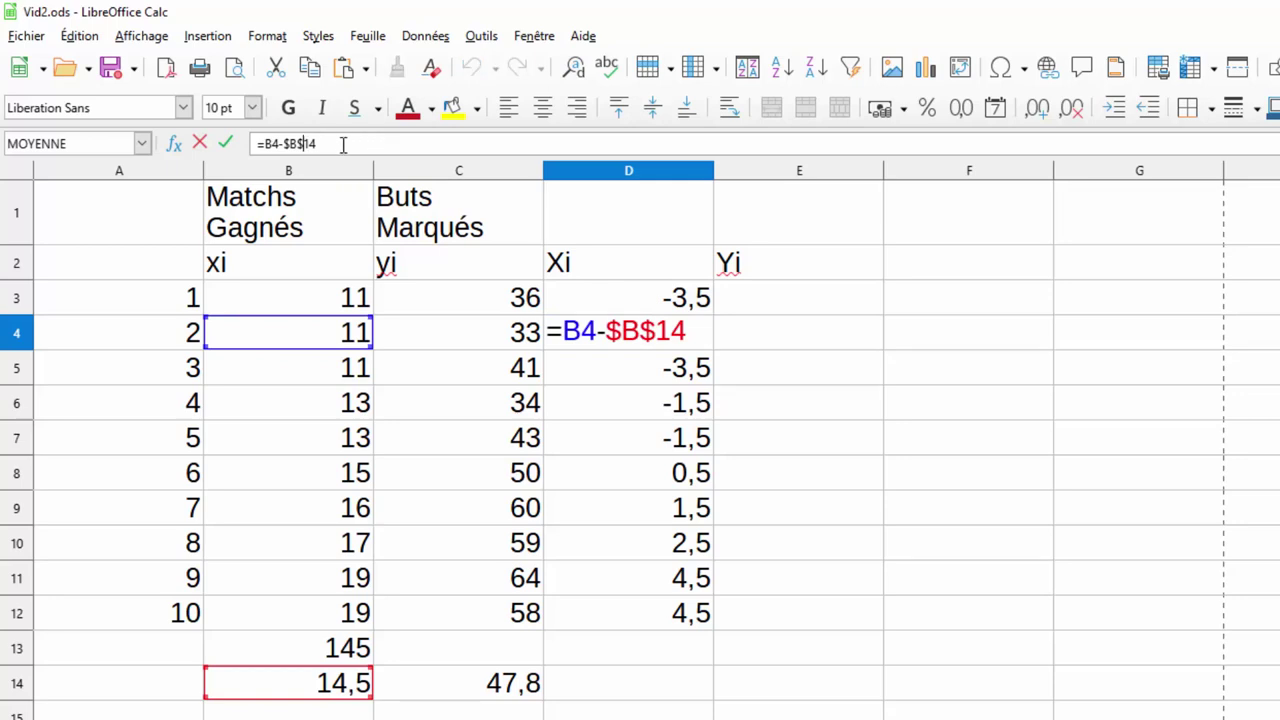
pyautogui.press('Return')
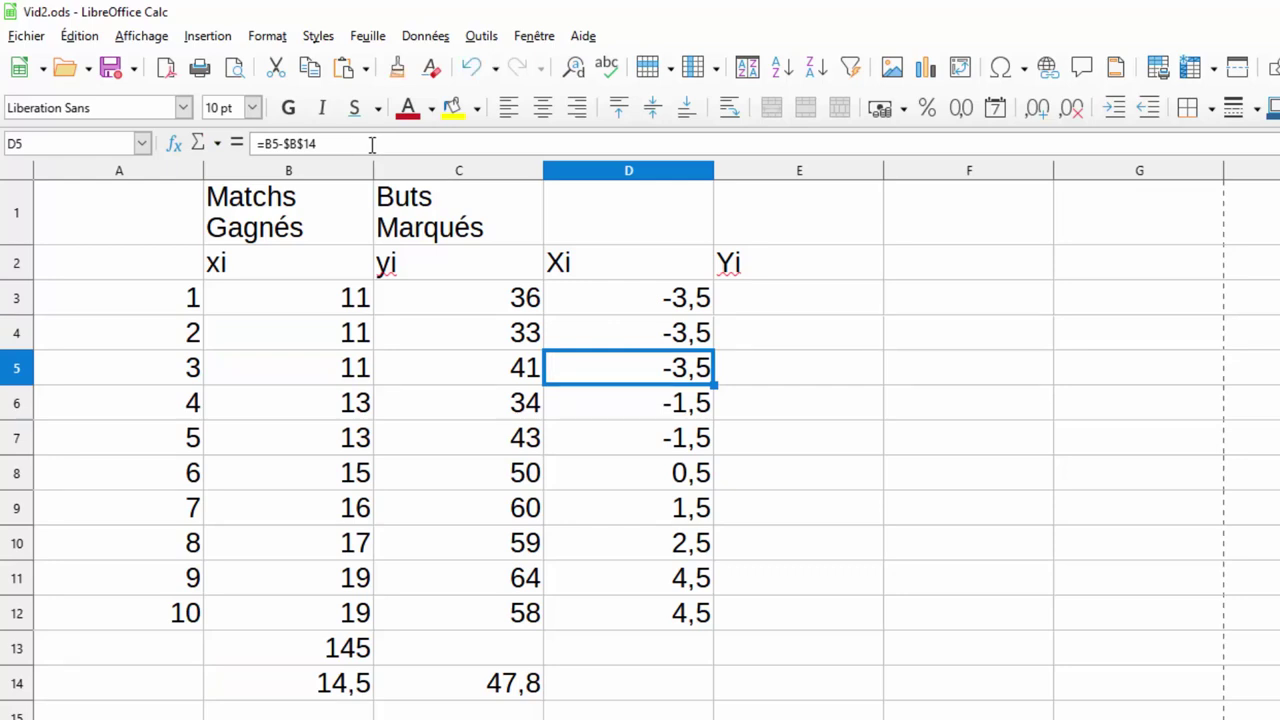
# - Enter the formula =C3-$C$14 in cell E3 to subtract the mean from the first yi value
pyautogui.click(779, 300)
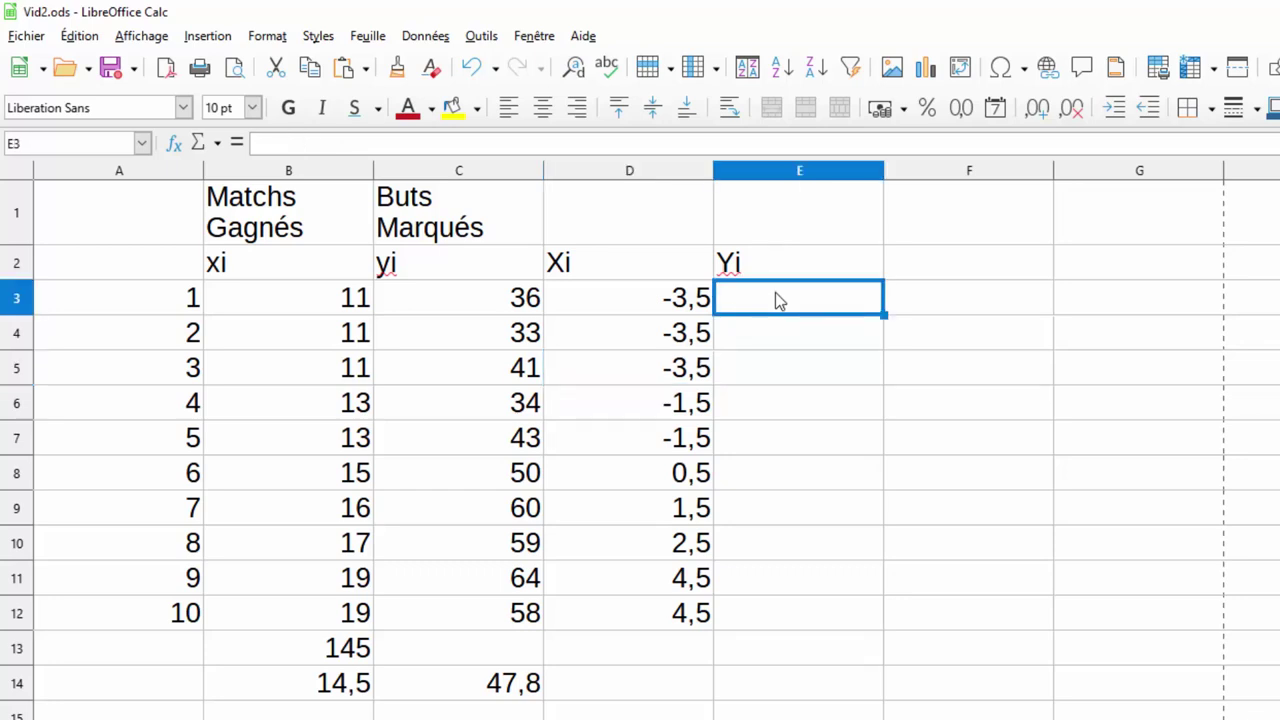
pyautogui.write('=')
pyautogui.click(512, 303)
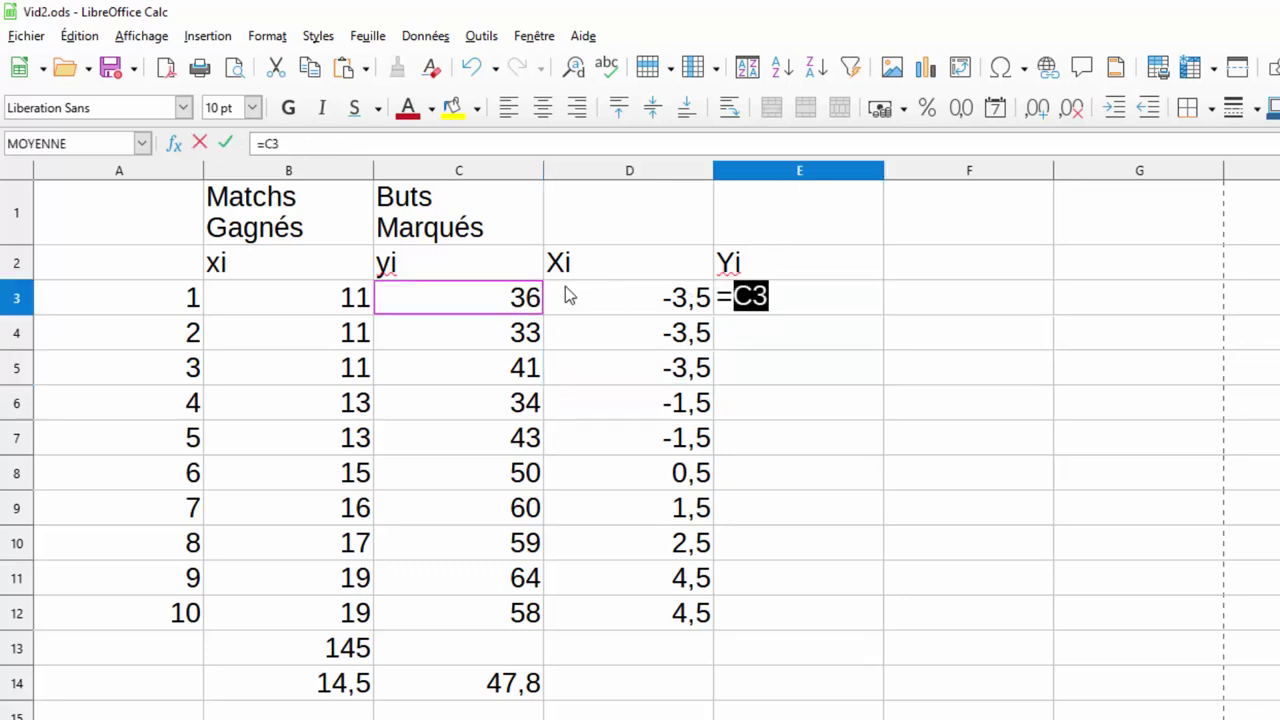
pyautogui.write('-')
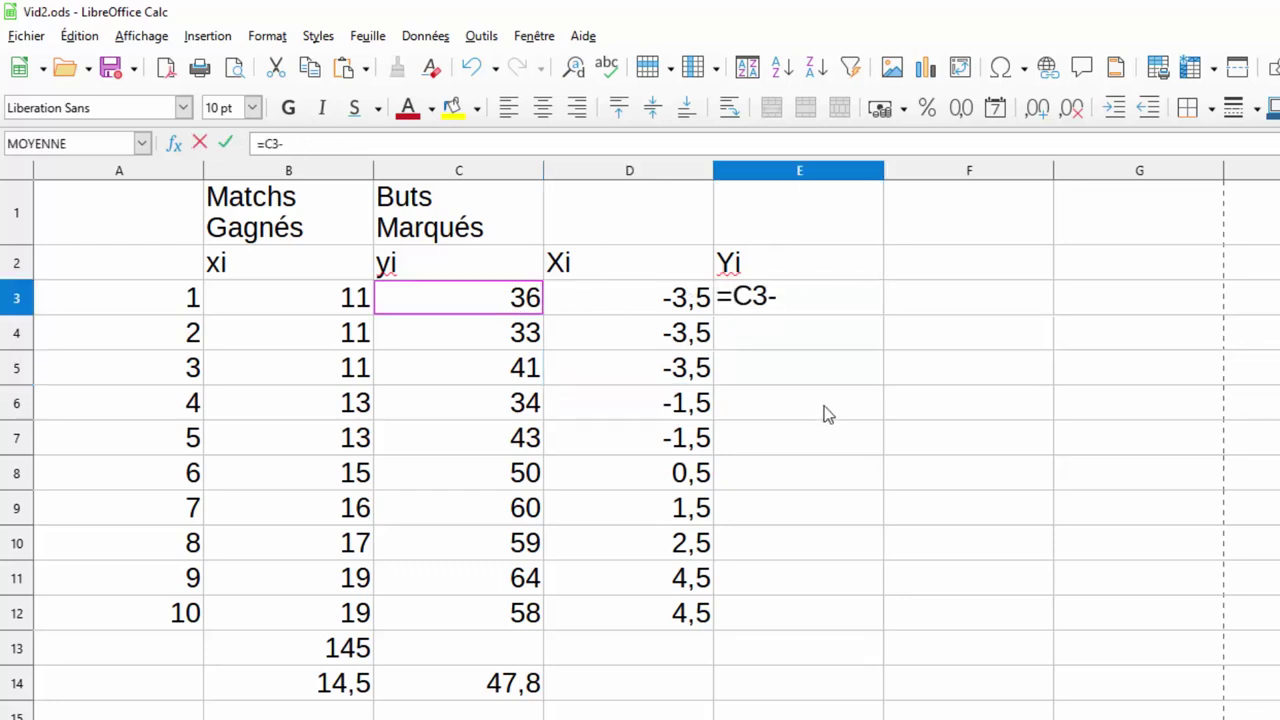
pyautogui.click(491, 692)
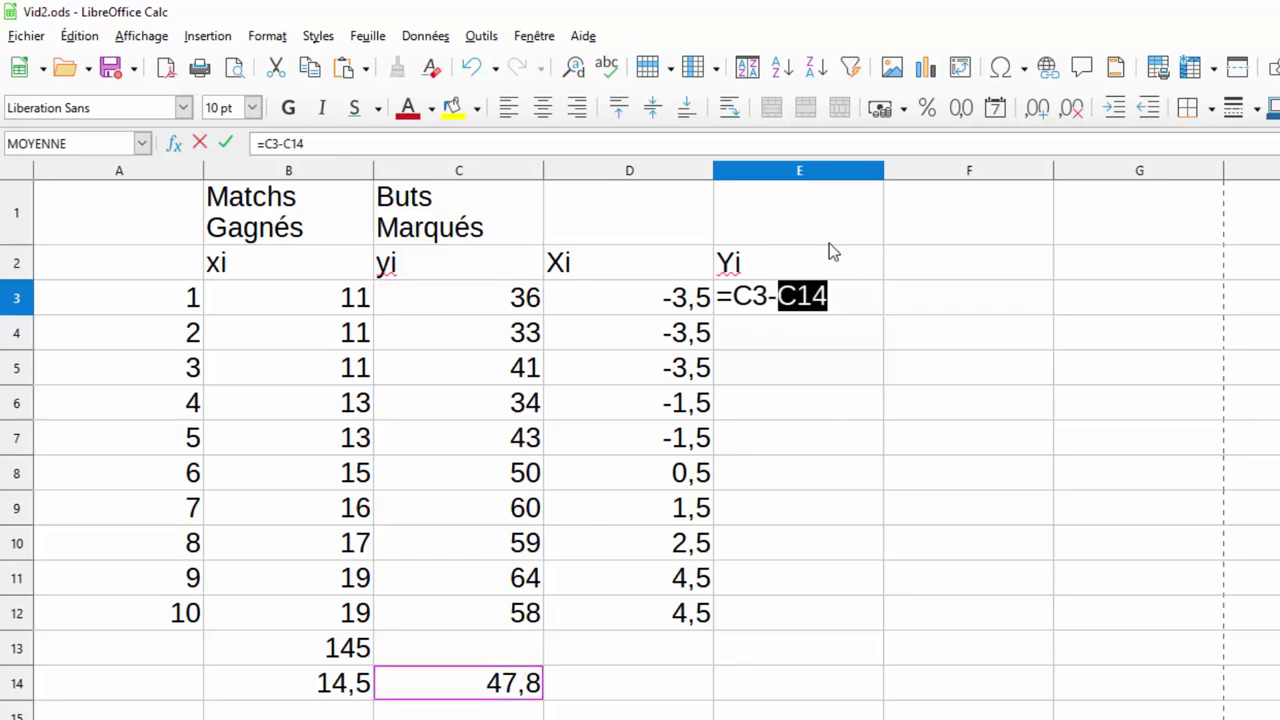
pyautogui.click(779, 296)
pyautogui.write('$')
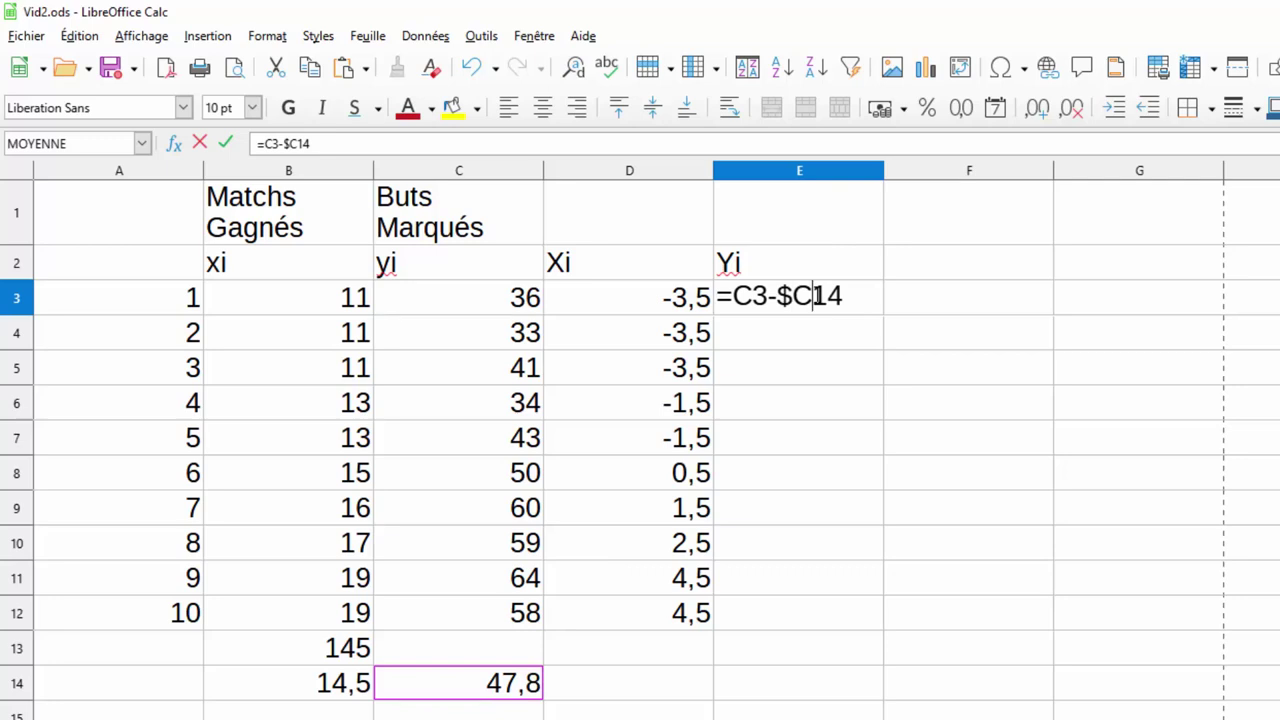
pyautogui.click(813, 296)
pyautogui.write('$')
pyautogui.press('Return')
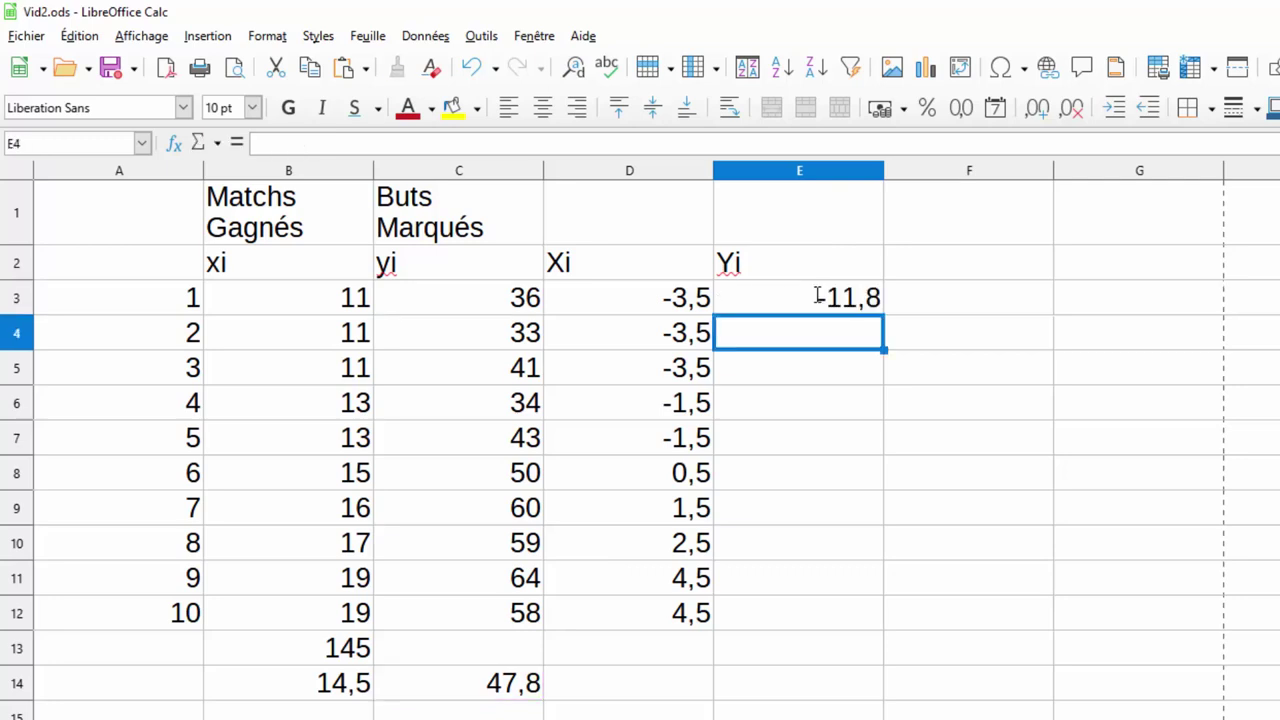
# - Fill the E3 formula down through E12 and deselect the range
pyautogui.click(822, 302)
pyautogui.moveTo(882, 313); pyautogui.dragTo(872, 628)
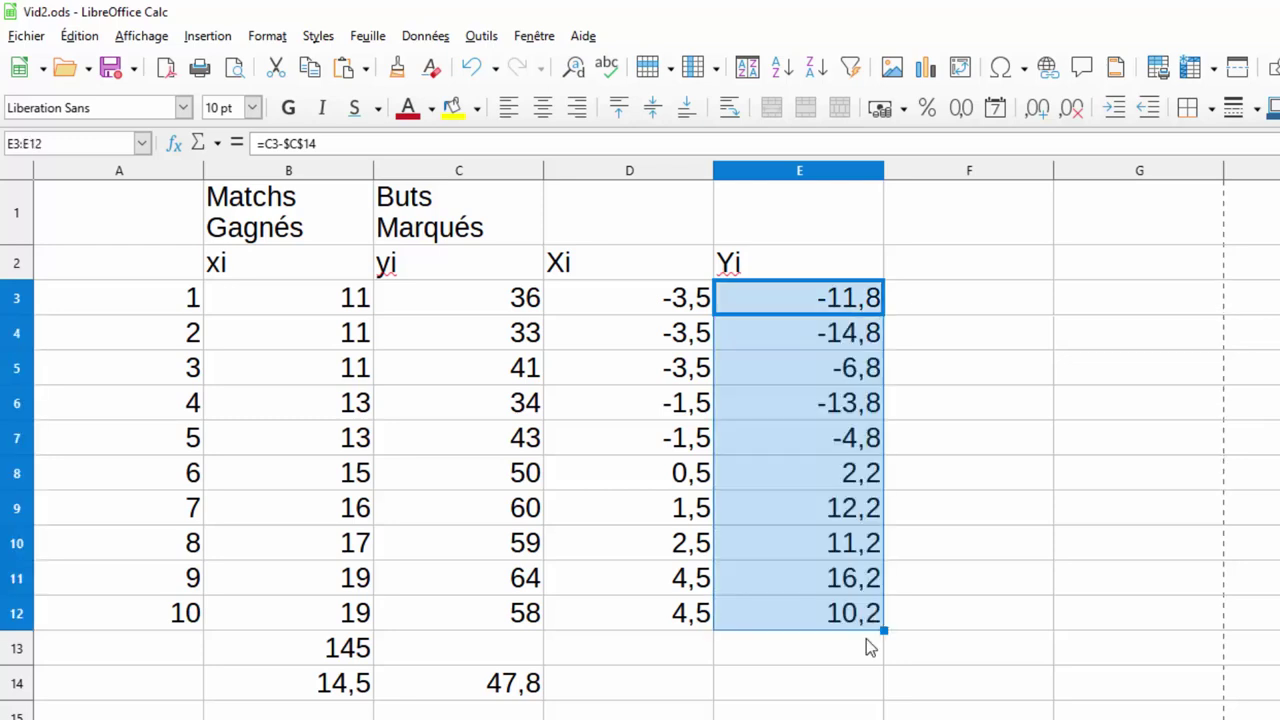
pyautogui.click(795, 718)
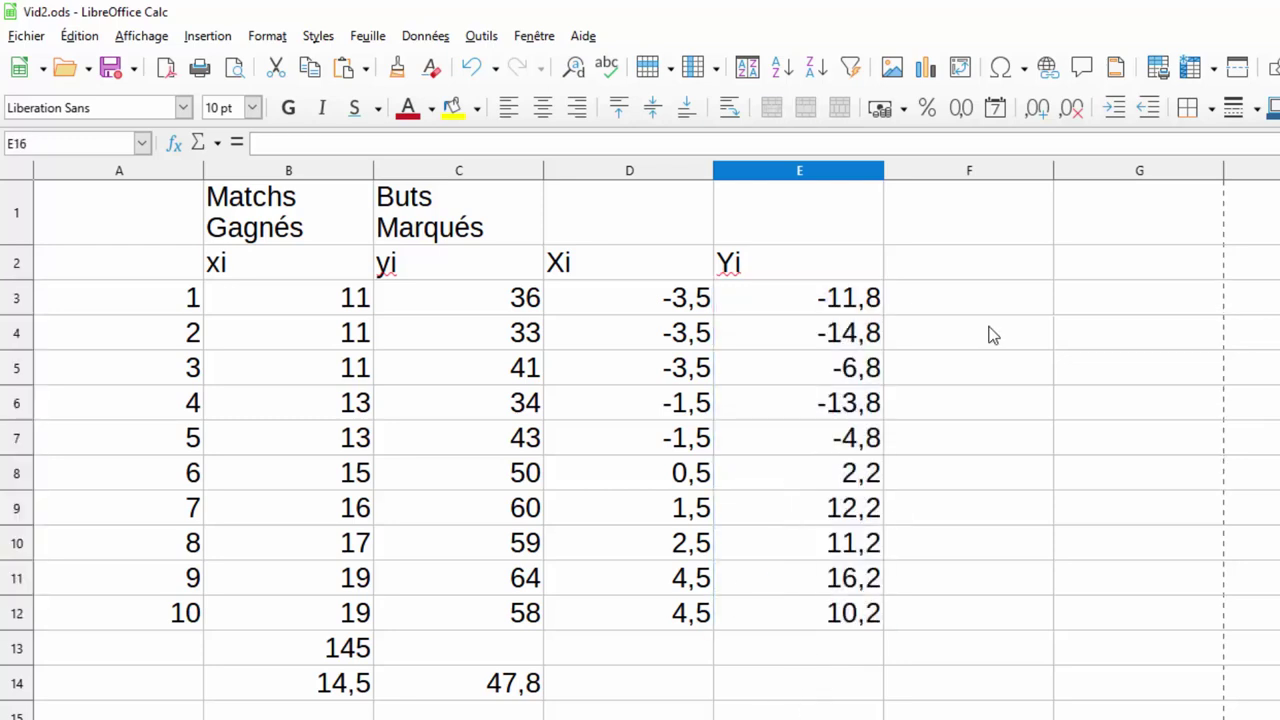
# - Enter the column heading Xi² in cell F2
pyautogui.click(965, 262)
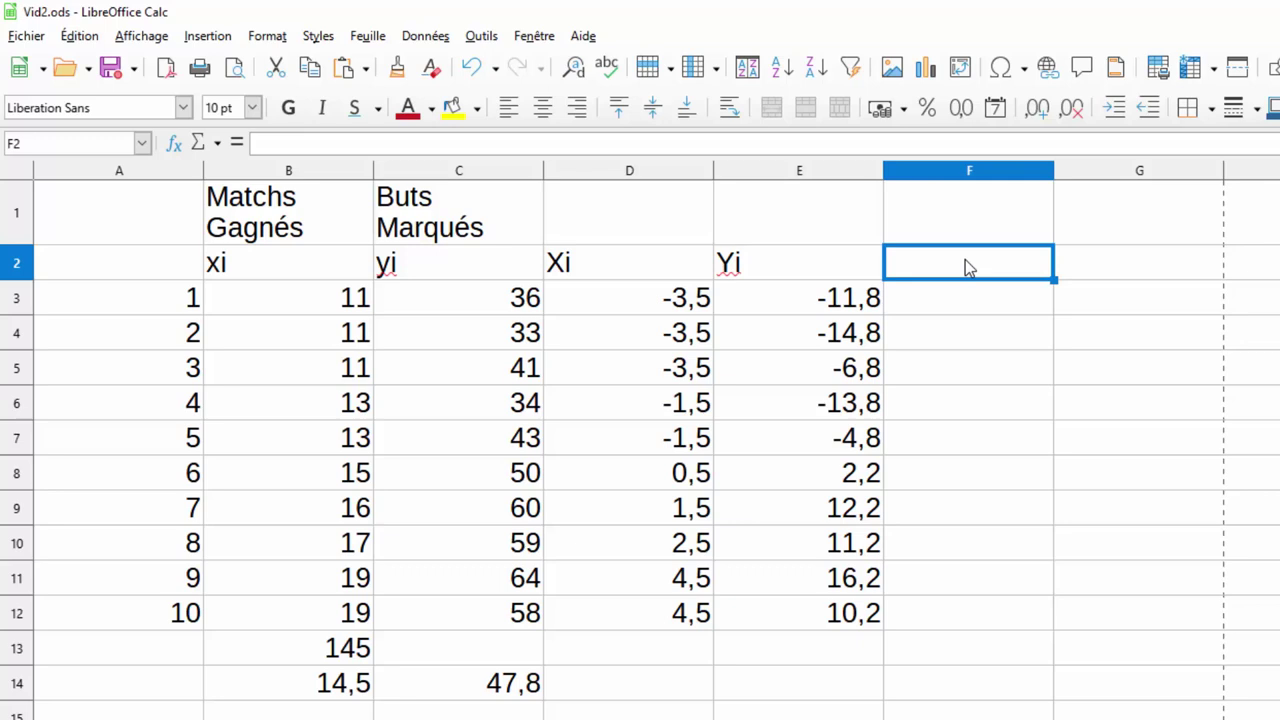
pyautogui.write('Xi')
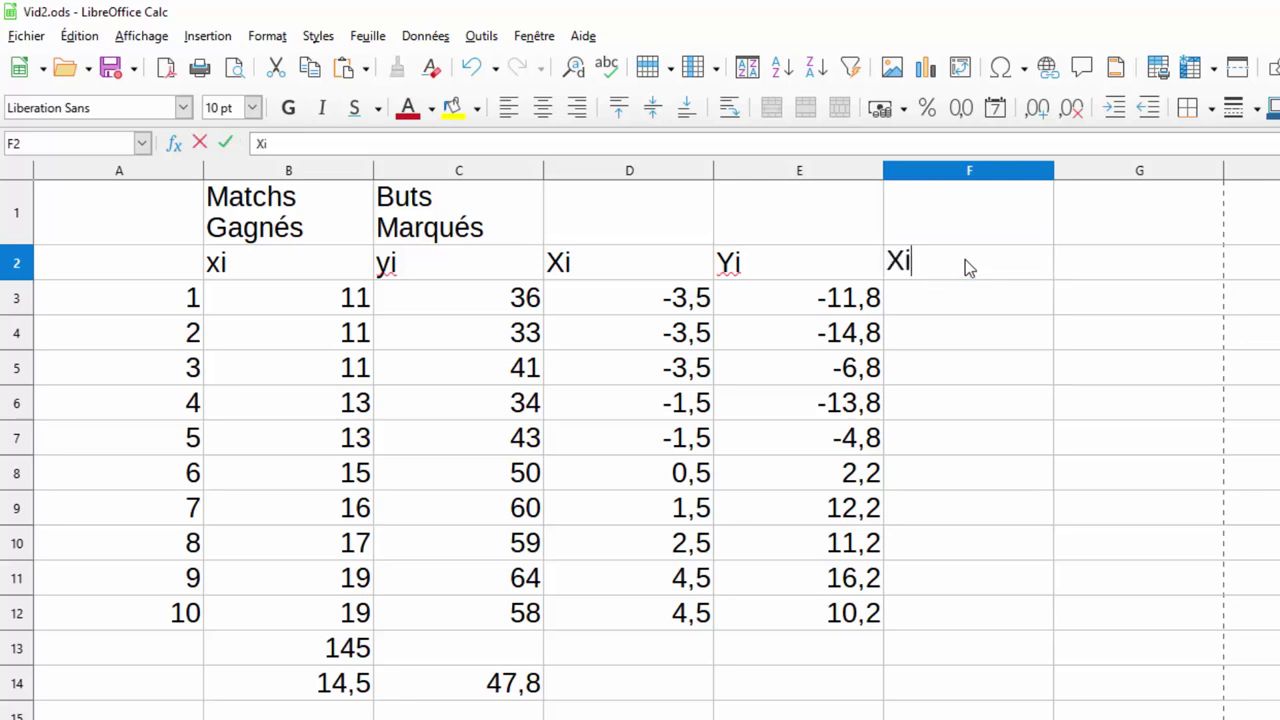
pyautogui.write('^2')
pyautogui.press('Return')
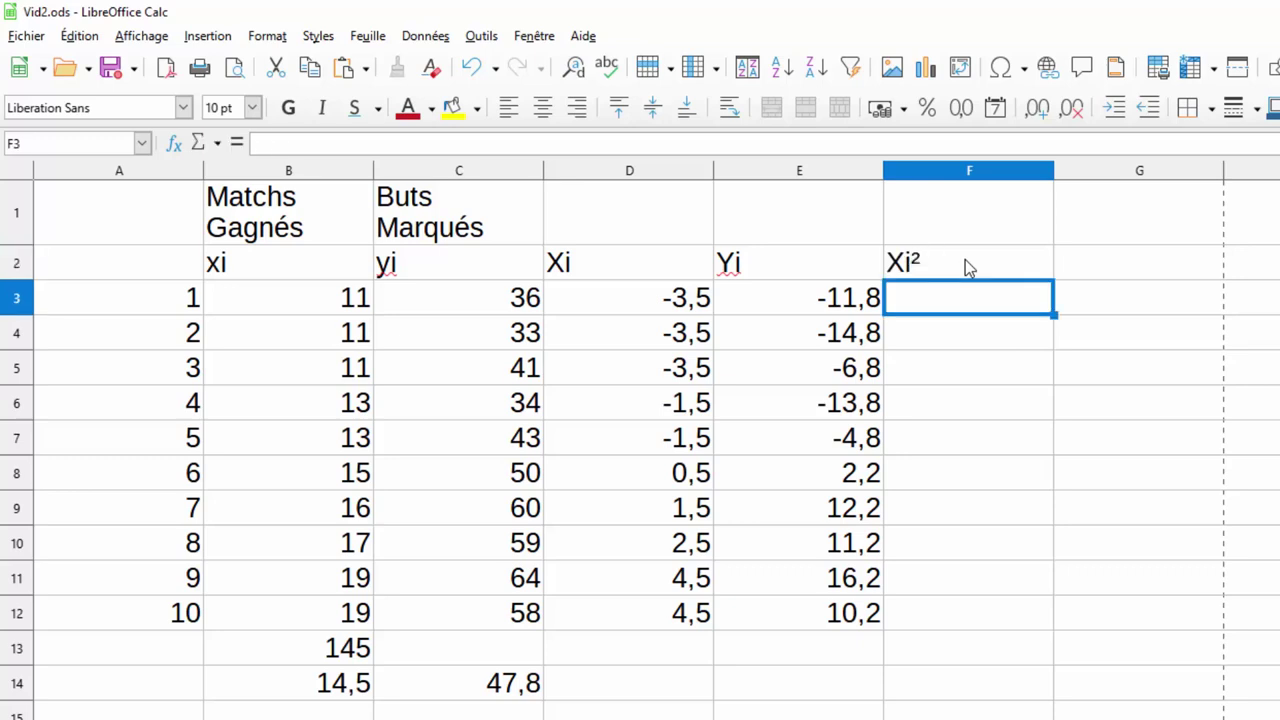
# - Enter the formula =D3^2 in cell F3 to square the first Xi deviation, and fill it down through F12
pyautogui.write('=')
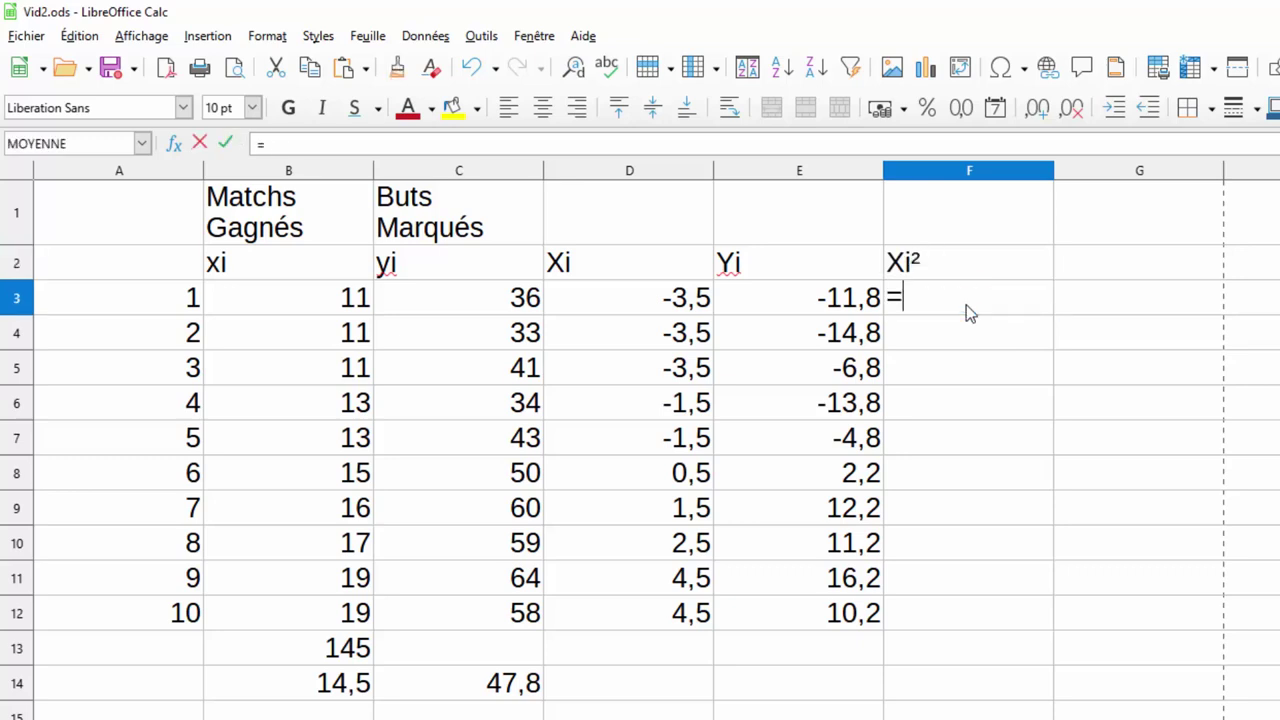
pyautogui.click(672, 302)
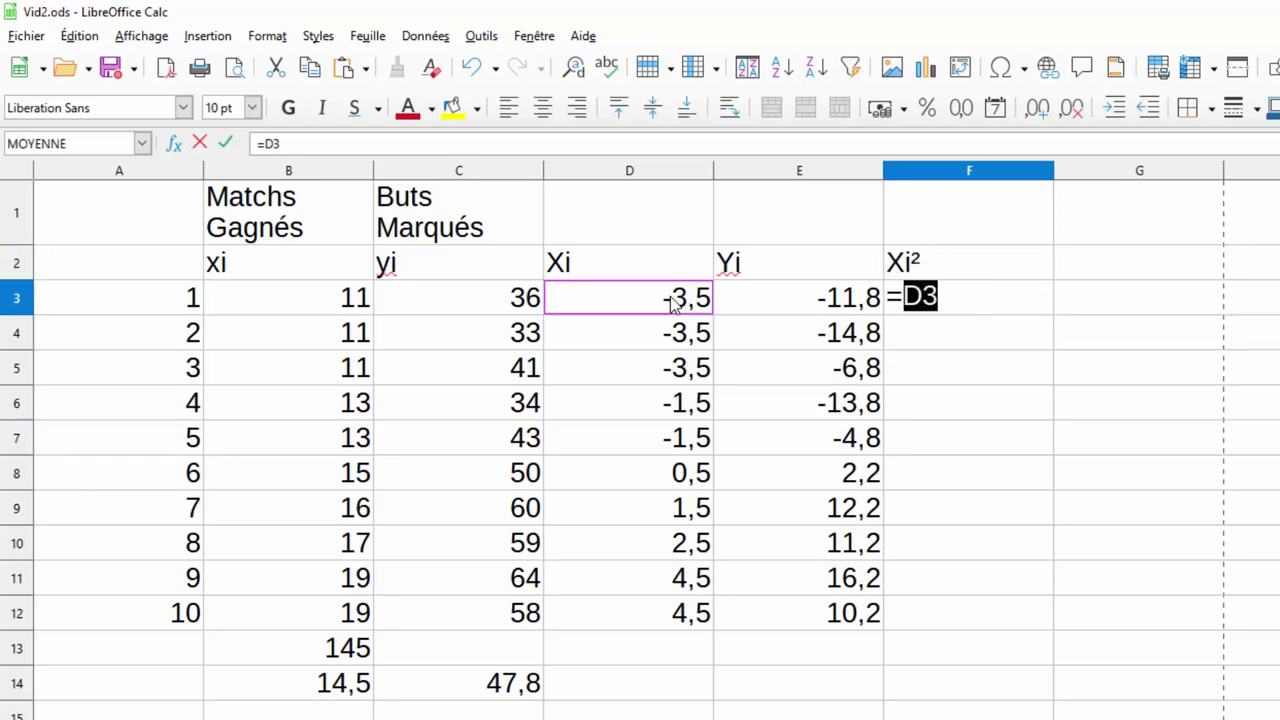
pyautogui.write('^2')
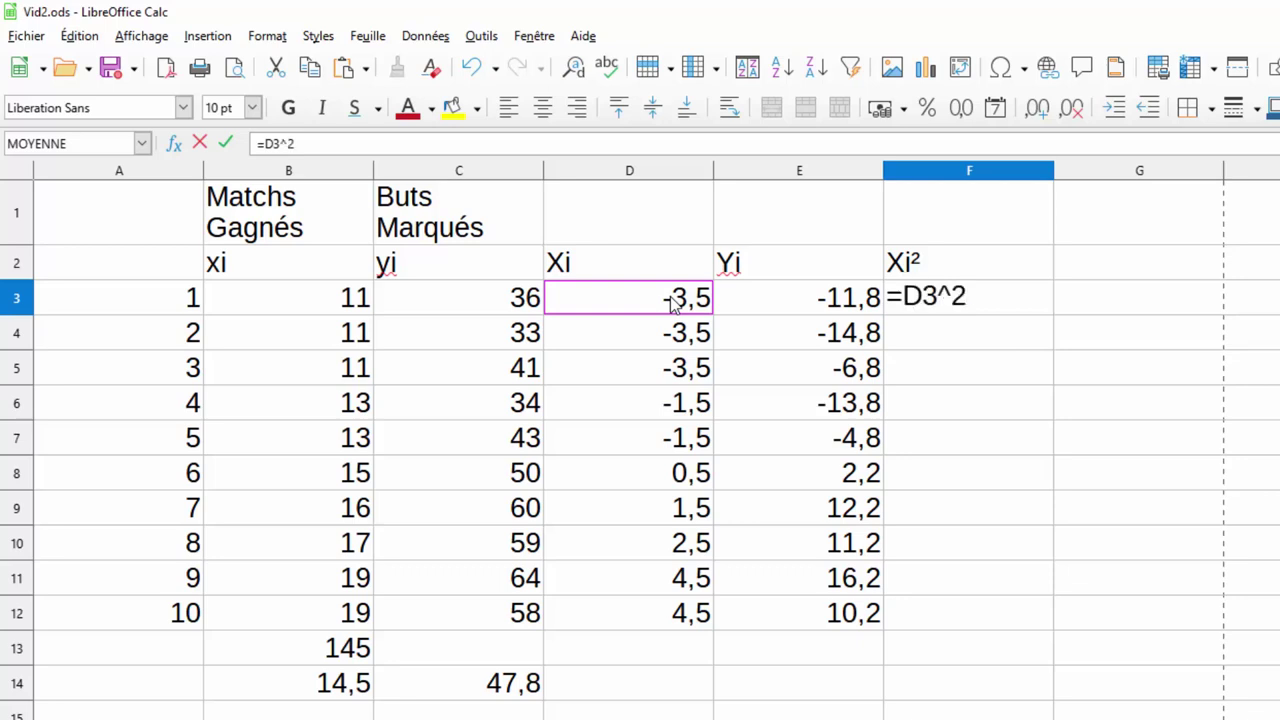
pyautogui.press('Return')
pyautogui.click(978, 305)
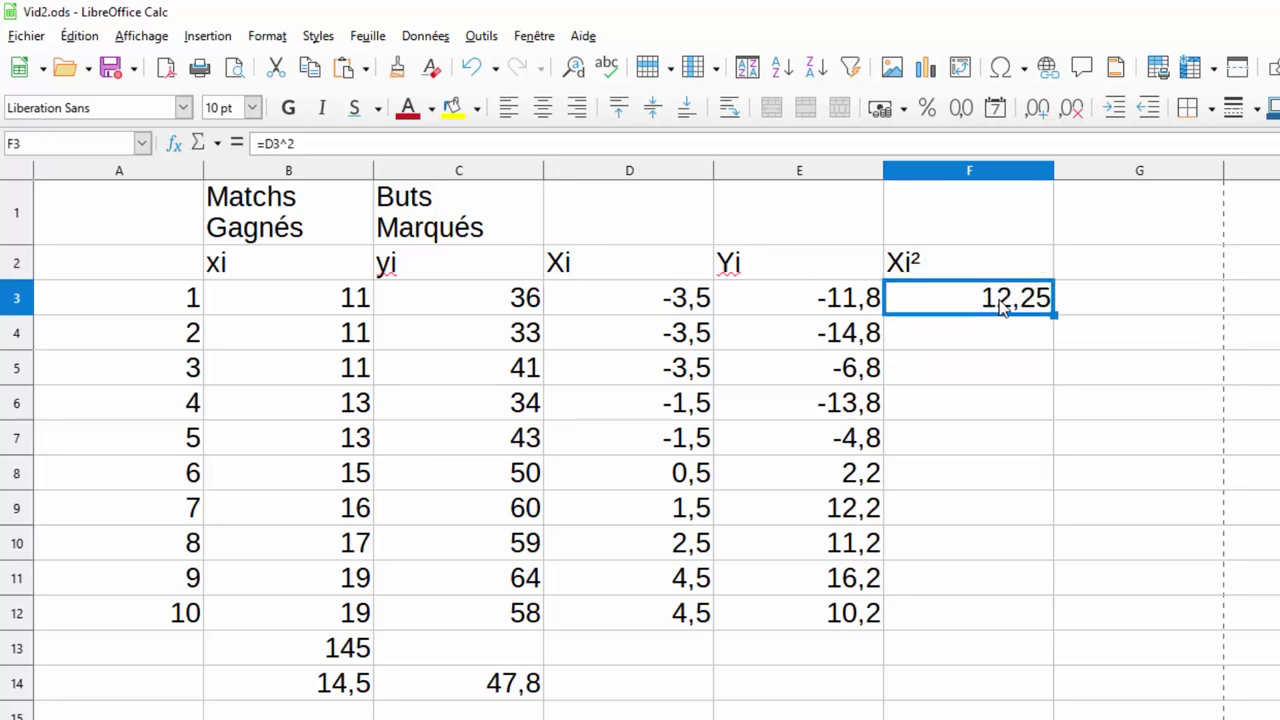
pyautogui.moveTo(1054, 315); pyautogui.dragTo(1051, 629)
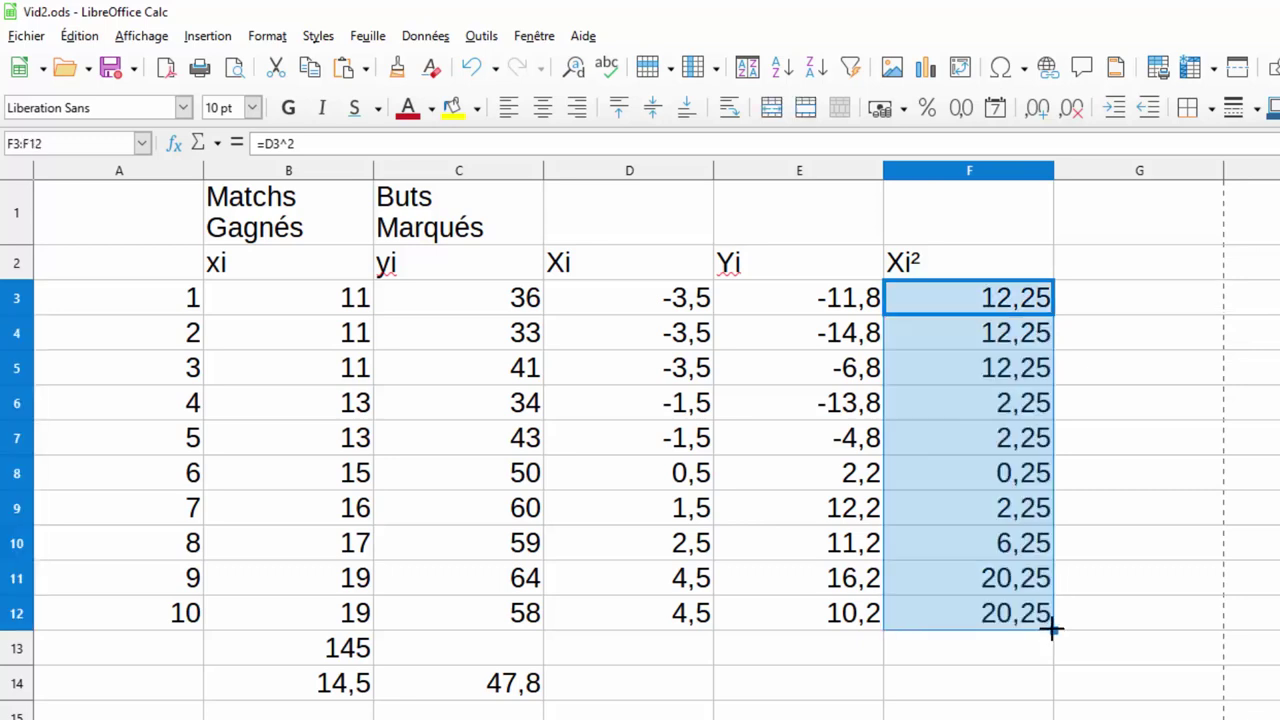
pyautogui.click(1000, 300)
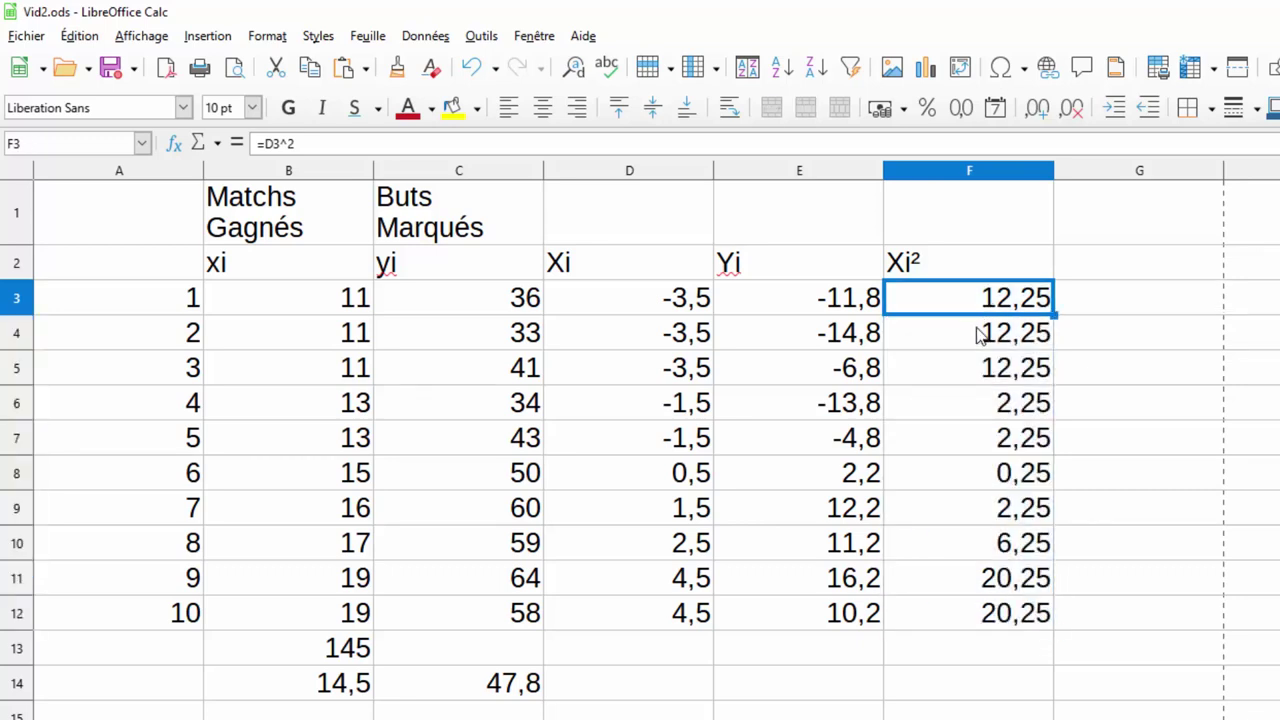
# - Enter the column heading Yi² in cell G2
pyautogui.click(980, 335)
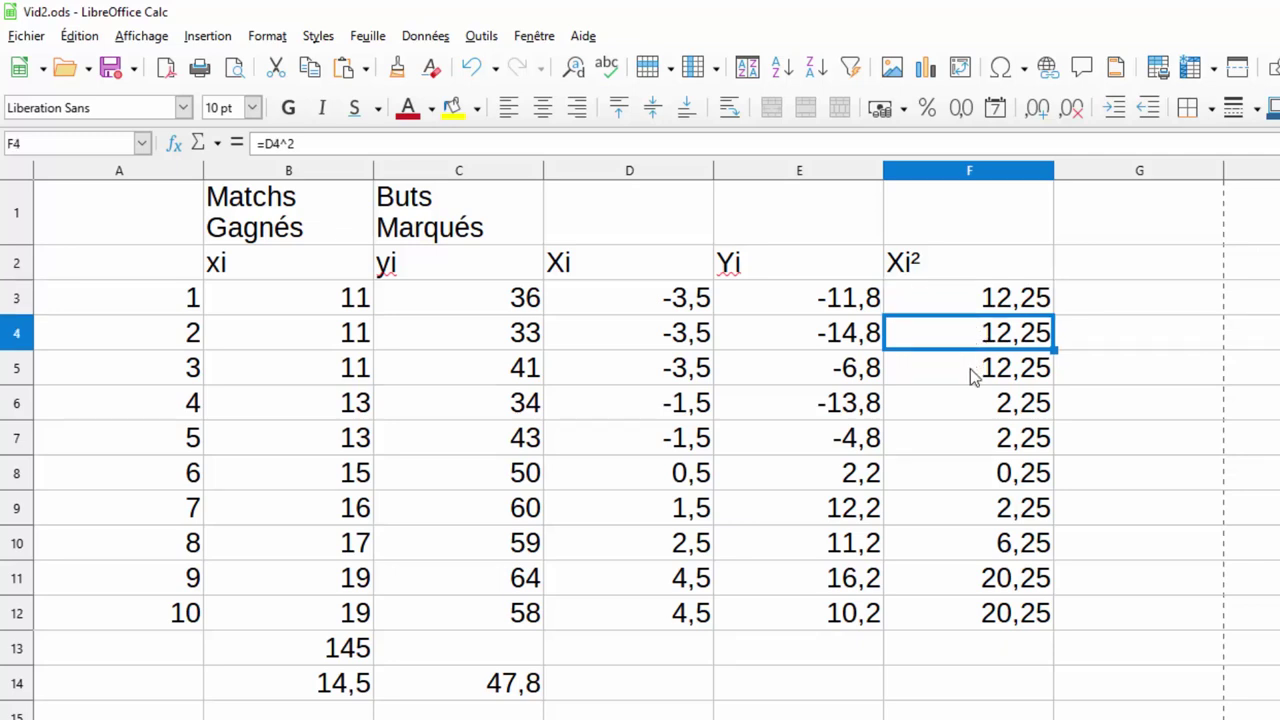
pyautogui.click(1118, 278)
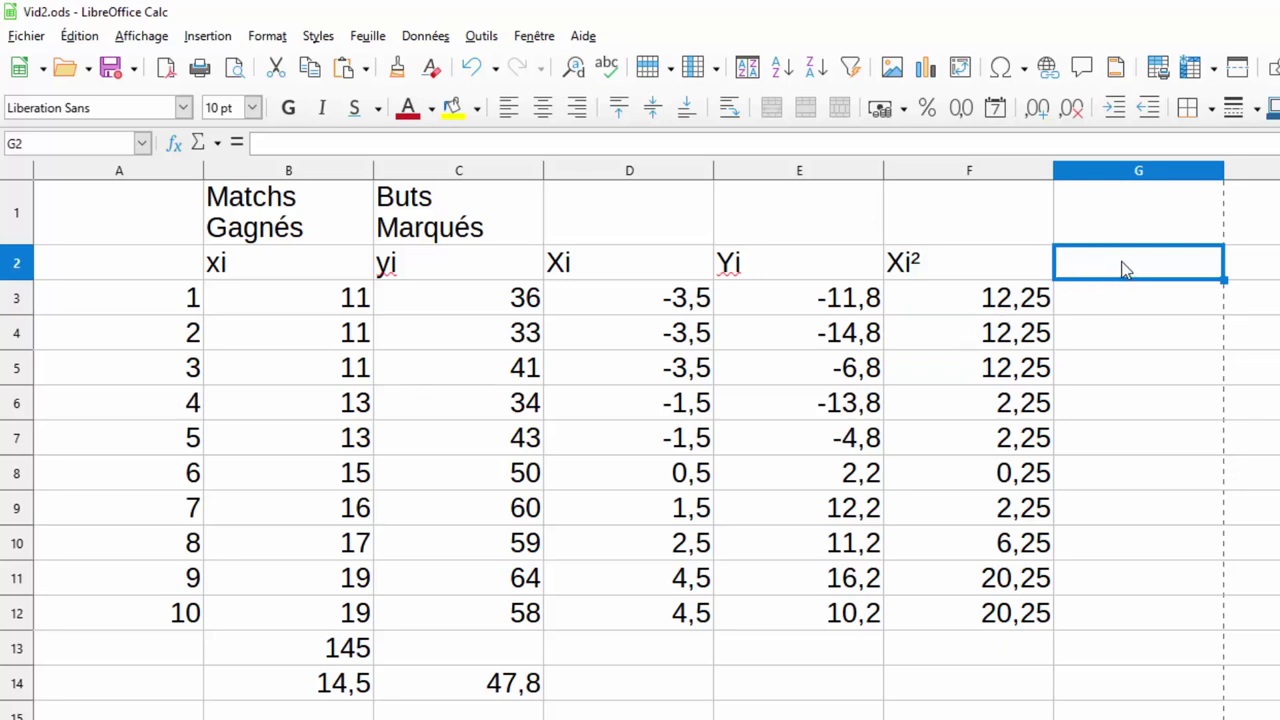
pyautogui.write('Y')
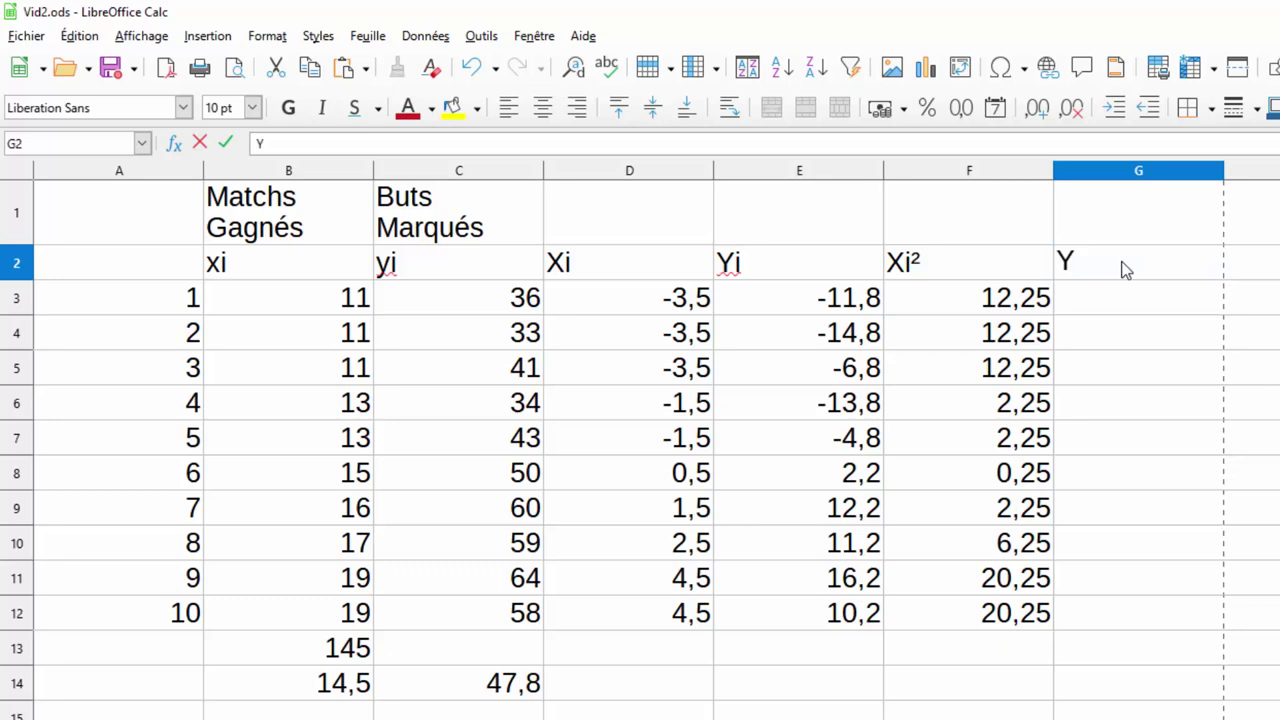
pyautogui.write('i^2')
pyautogui.press('Return')
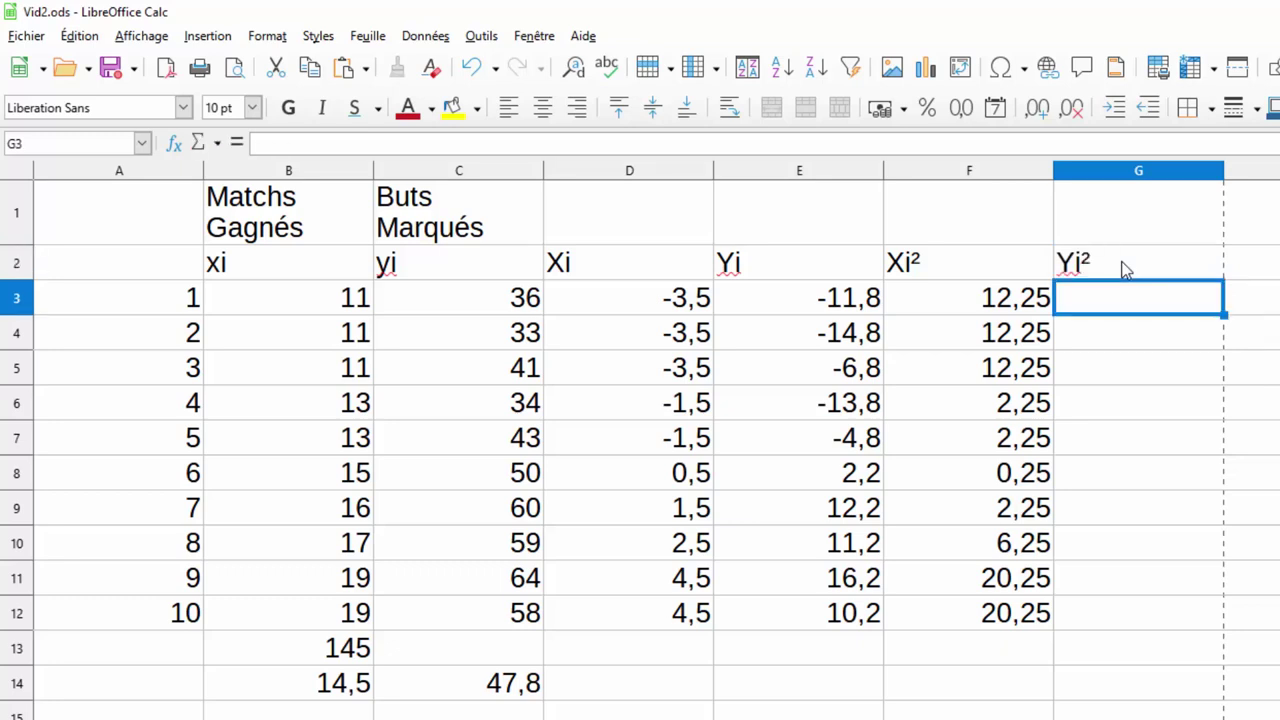
# - Enter the formula =E3^2 in cell G3 to square the first Yi deviation, and fill it down through G12
pyautogui.write('=')
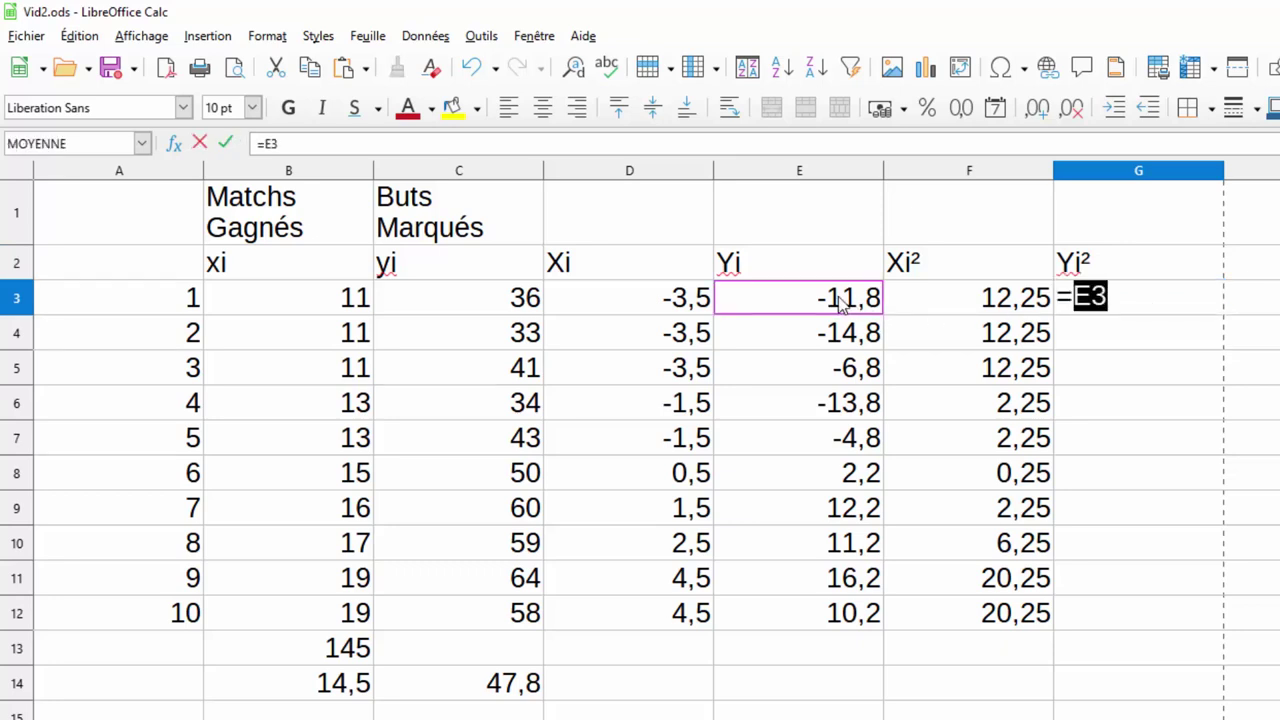
pyautogui.write('^2')
pyautogui.press('Return')
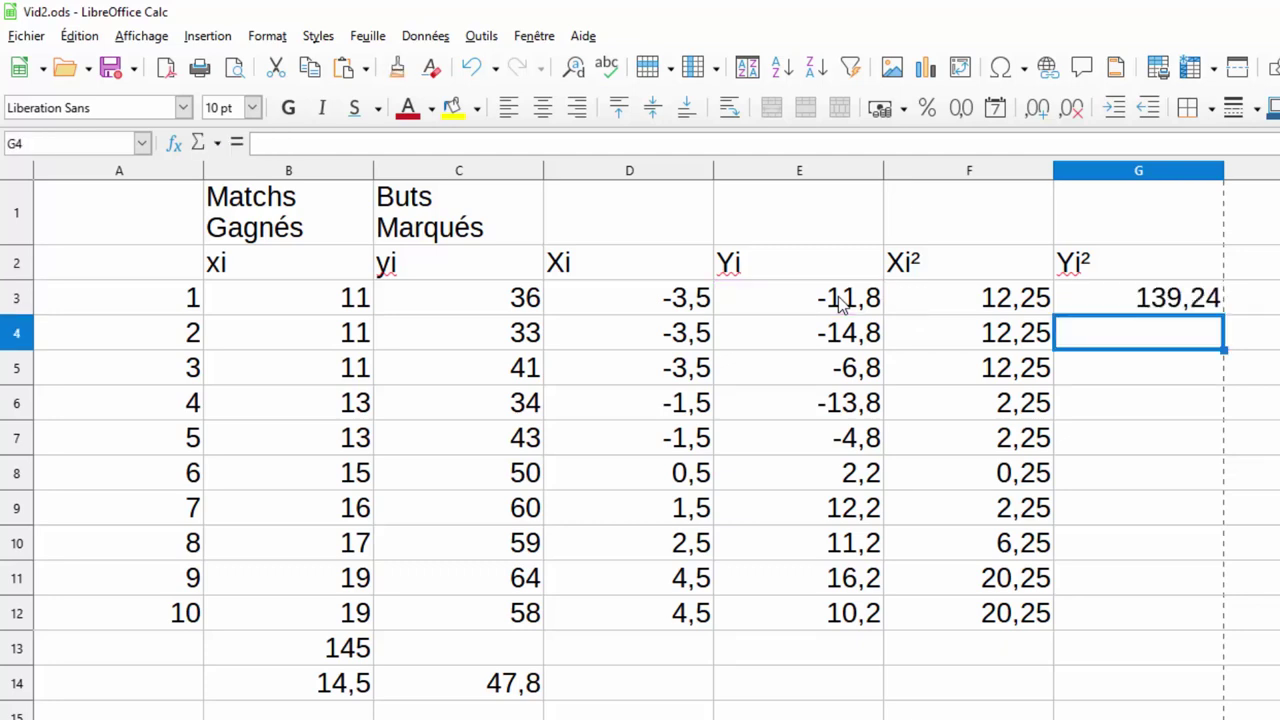
pyautogui.click(1180, 305)
pyautogui.moveTo(1221, 313); pyautogui.dragTo(1209, 634)
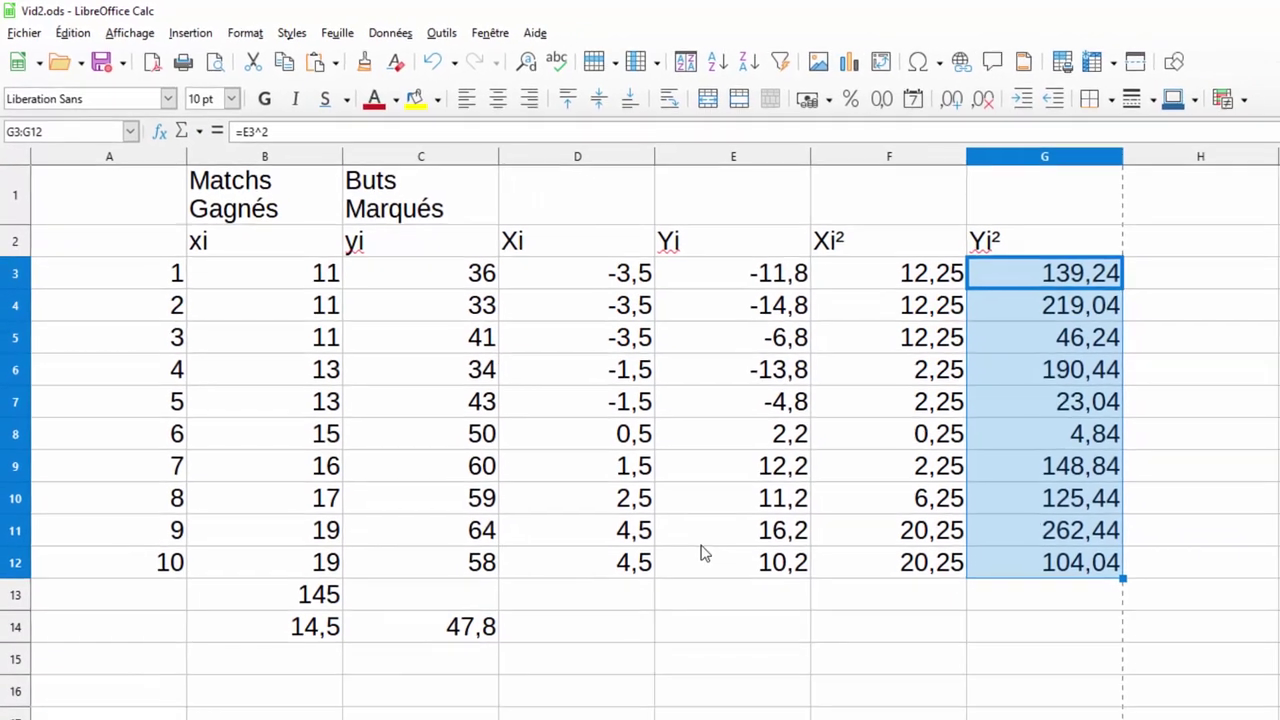
pyautogui.click(1006, 684)
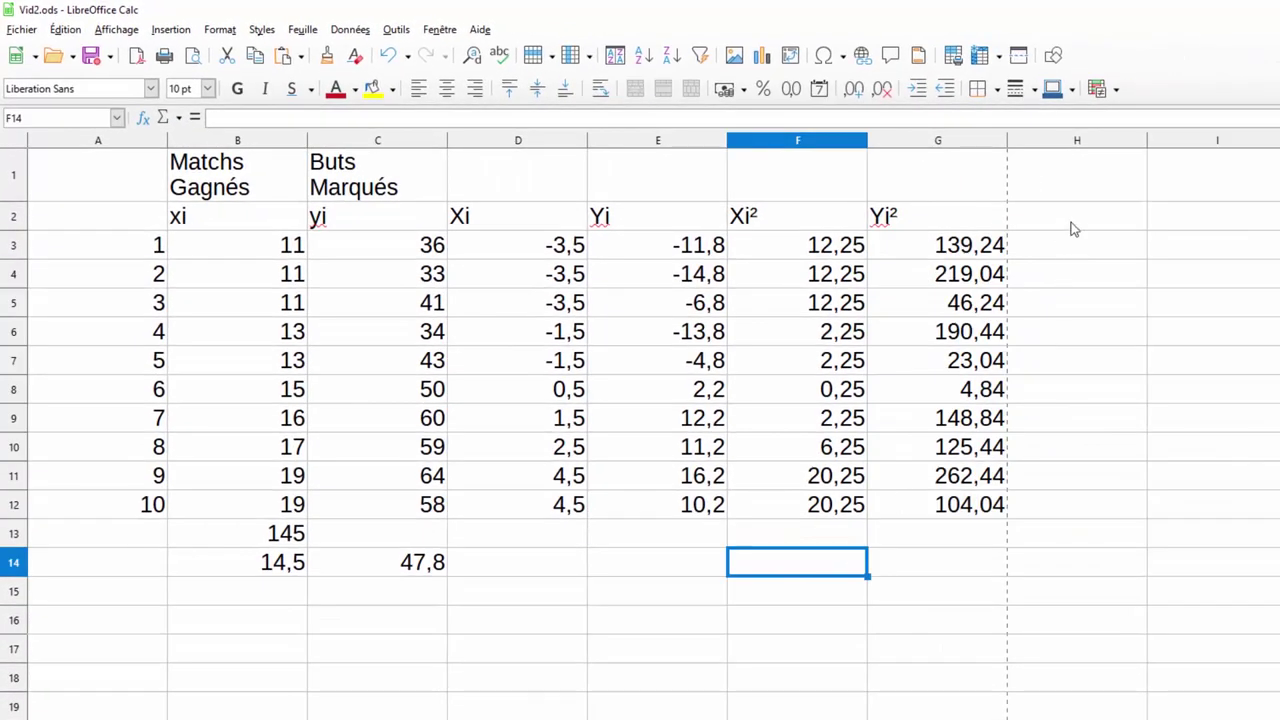
# - Enter the column heading Xi*Yi in cell H2
pyautogui.click(1079, 230)
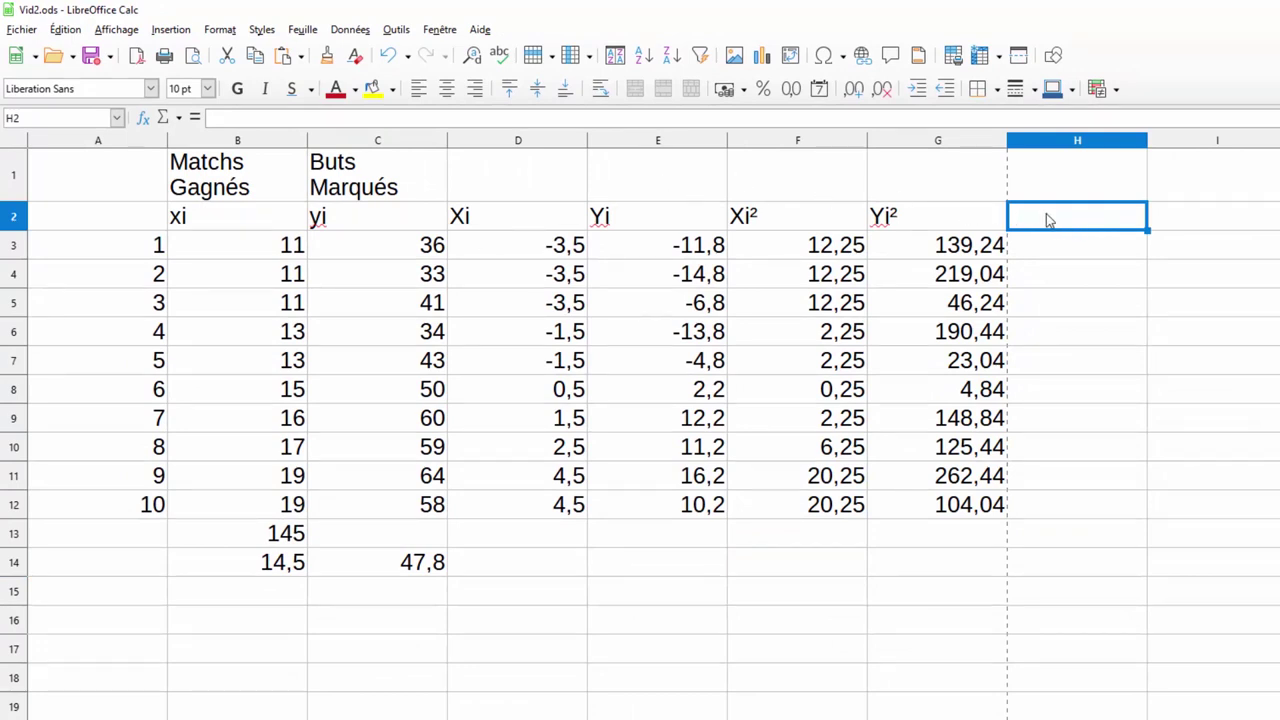
pyautogui.write('Xi')
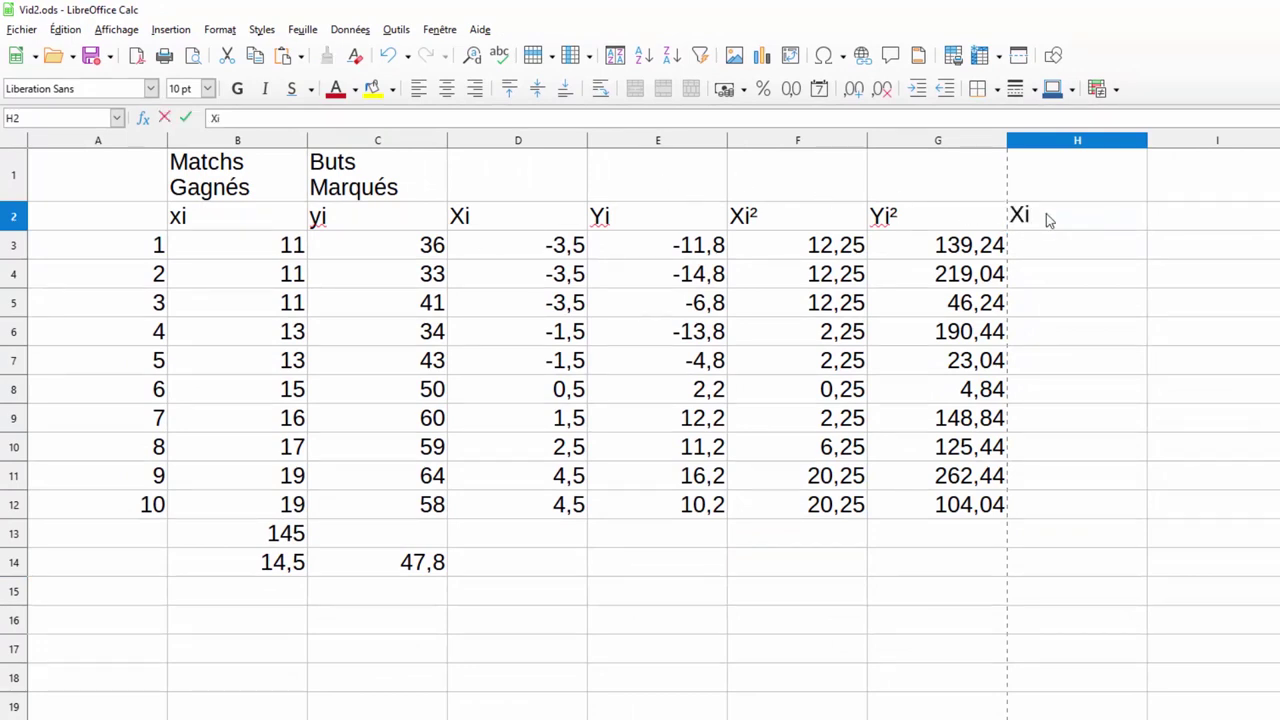
pyautogui.write('*Yi')
pyautogui.press('Return')
# - Enter the formula =D3*E3 in cell H3 to multiply the first pair of deviations, and fill it down through H12
pyautogui.write('=')
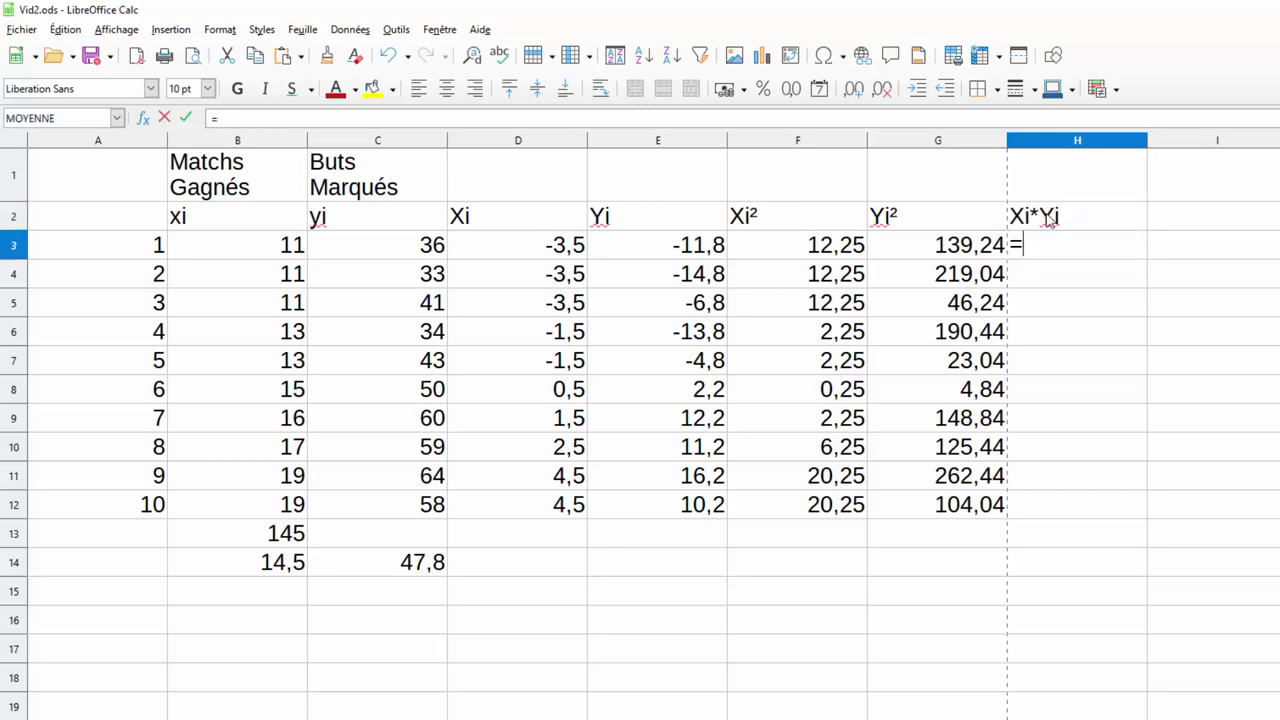
pyautogui.click(537, 255)
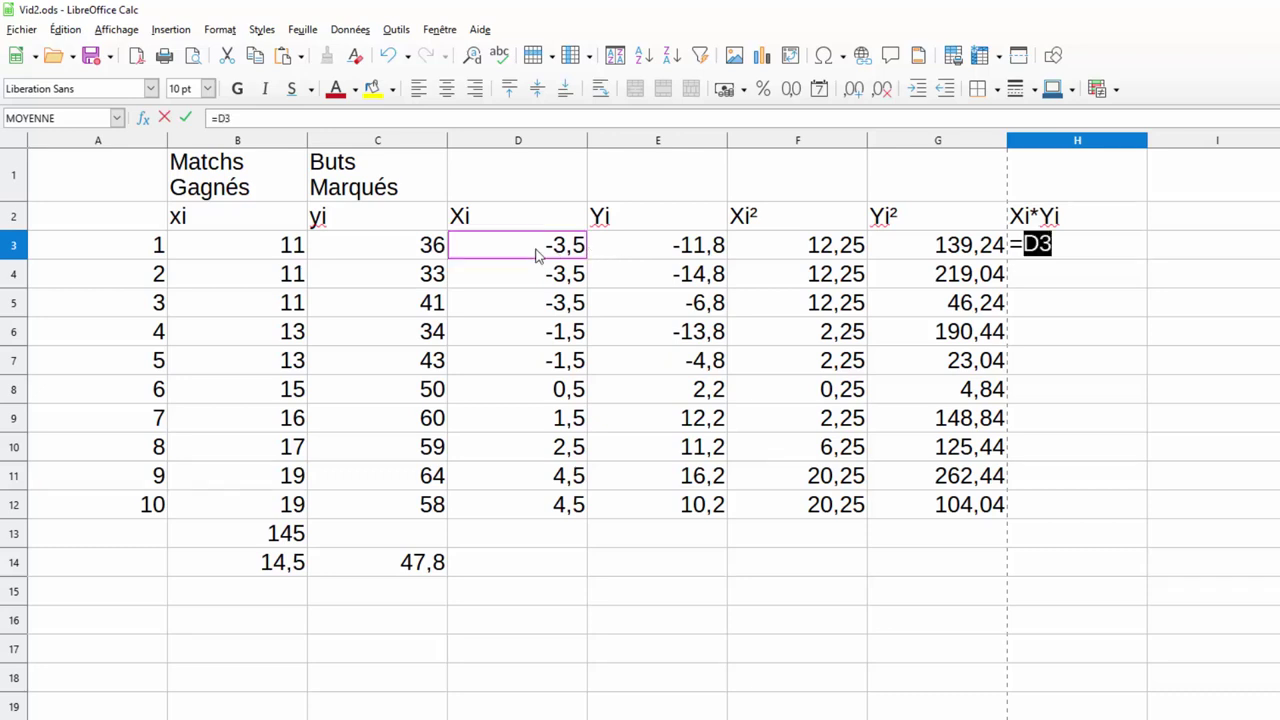
pyautogui.write('*')
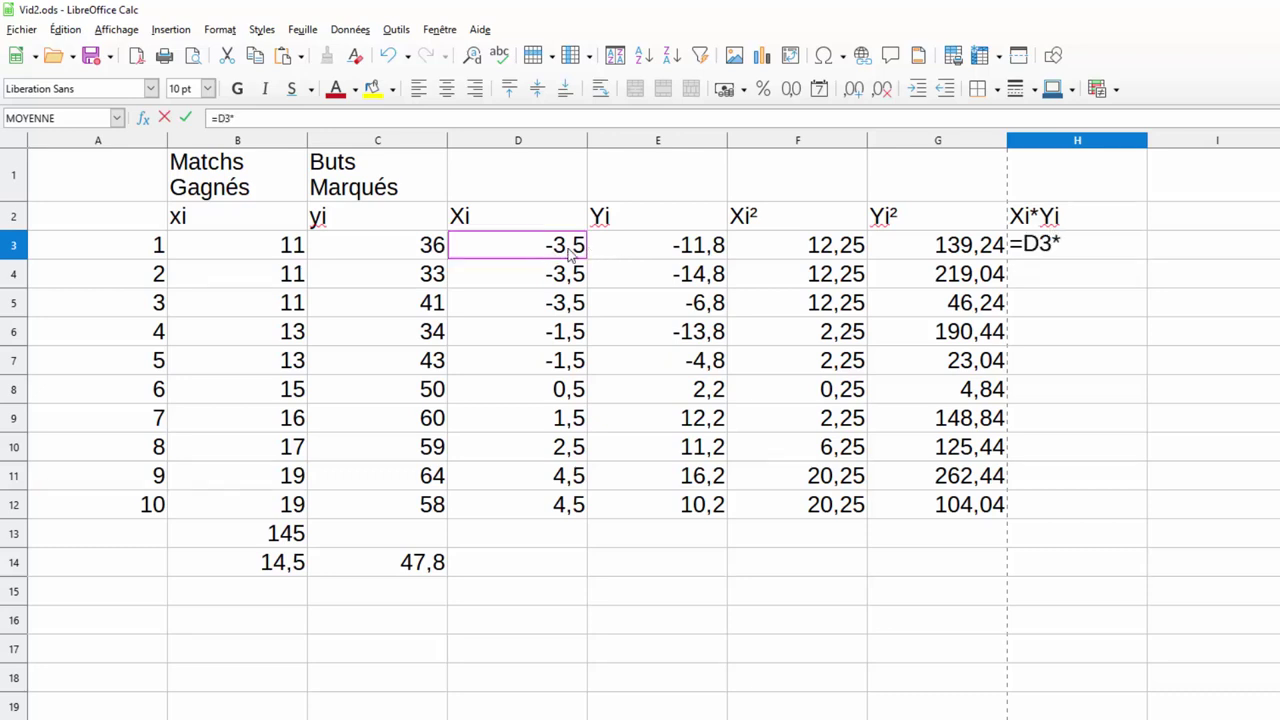
pyautogui.click(688, 245)
pyautogui.press('Return')
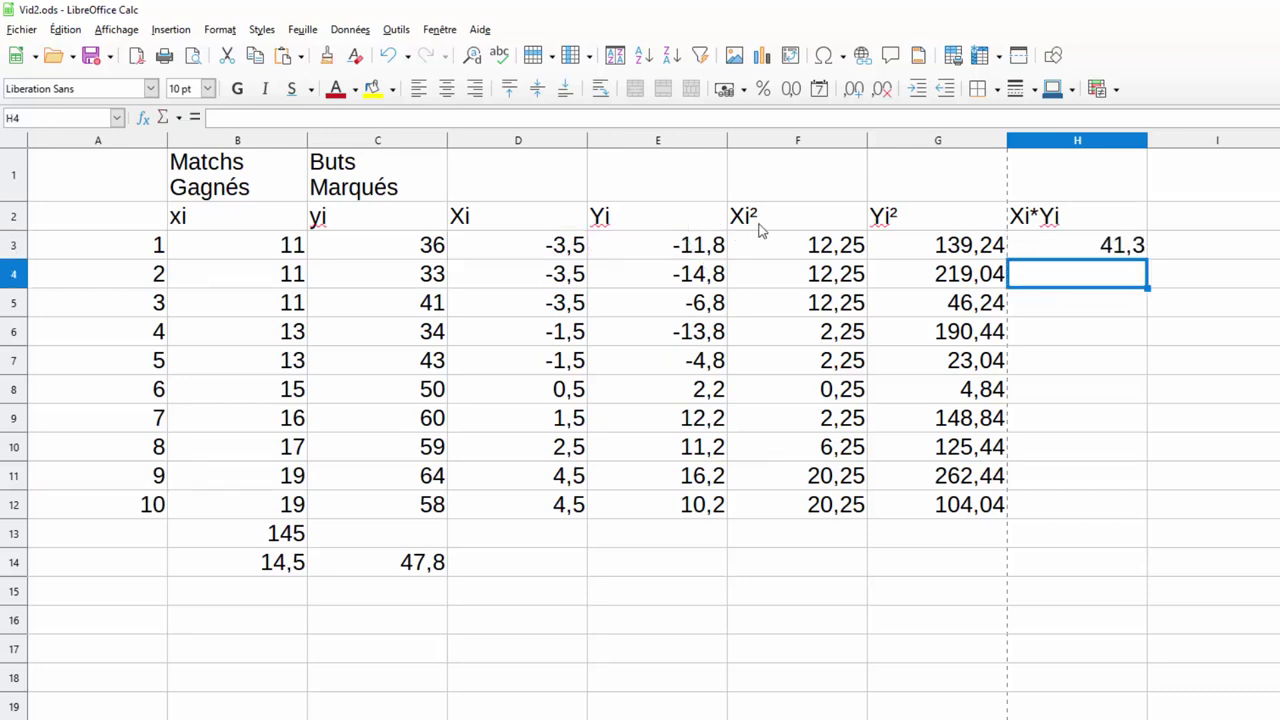
pyautogui.click(1088, 252)
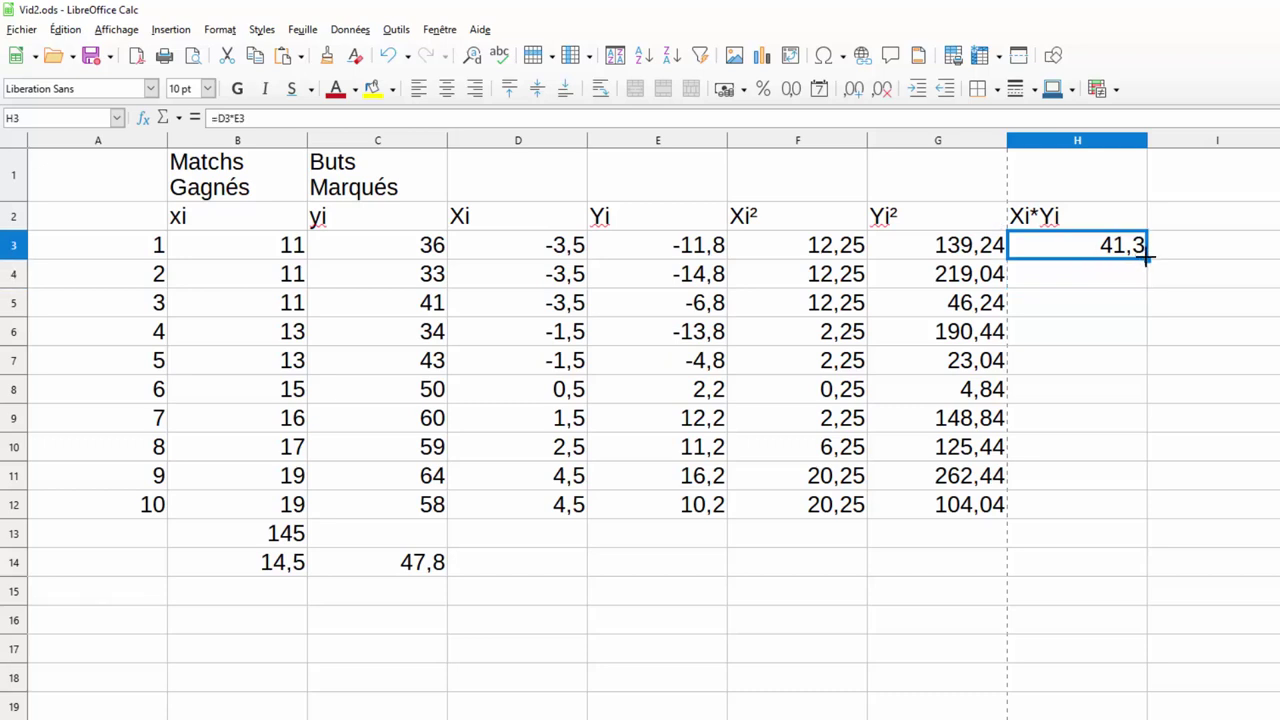
pyautogui.moveTo(1146, 259); pyautogui.dragTo(1143, 509)
pyautogui.click(1081, 446)
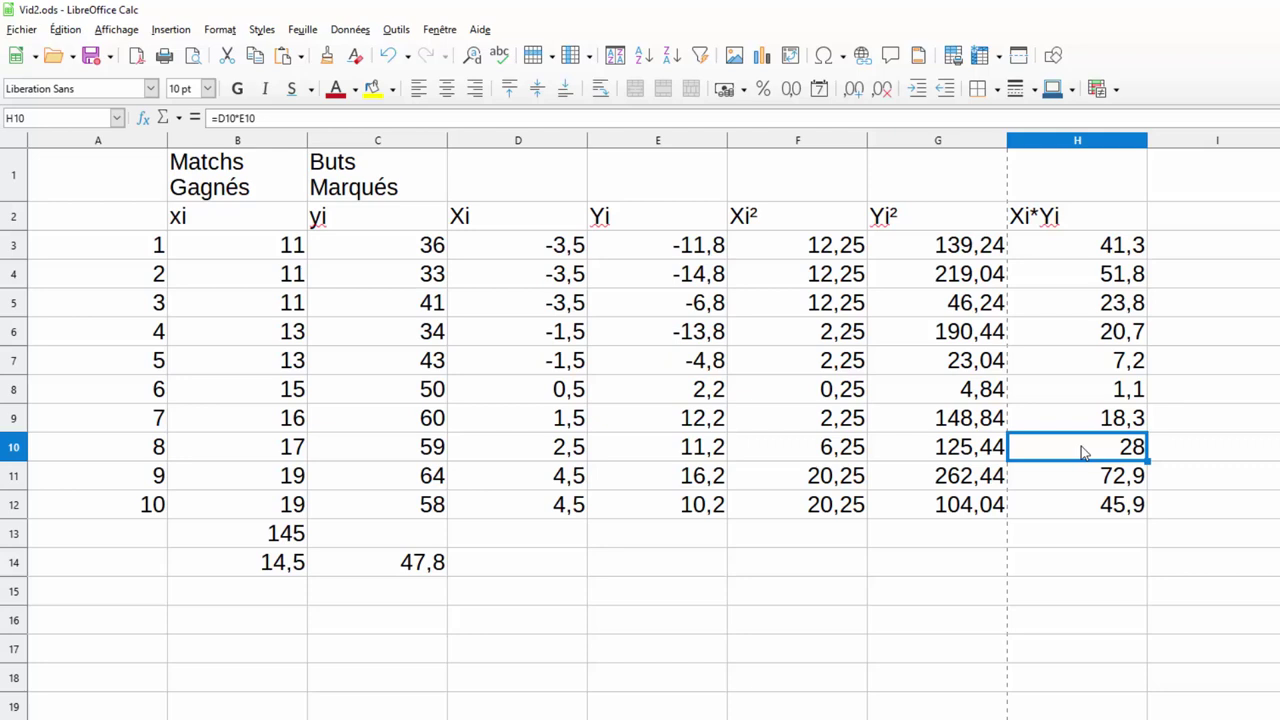
pyautogui.click(1091, 560)
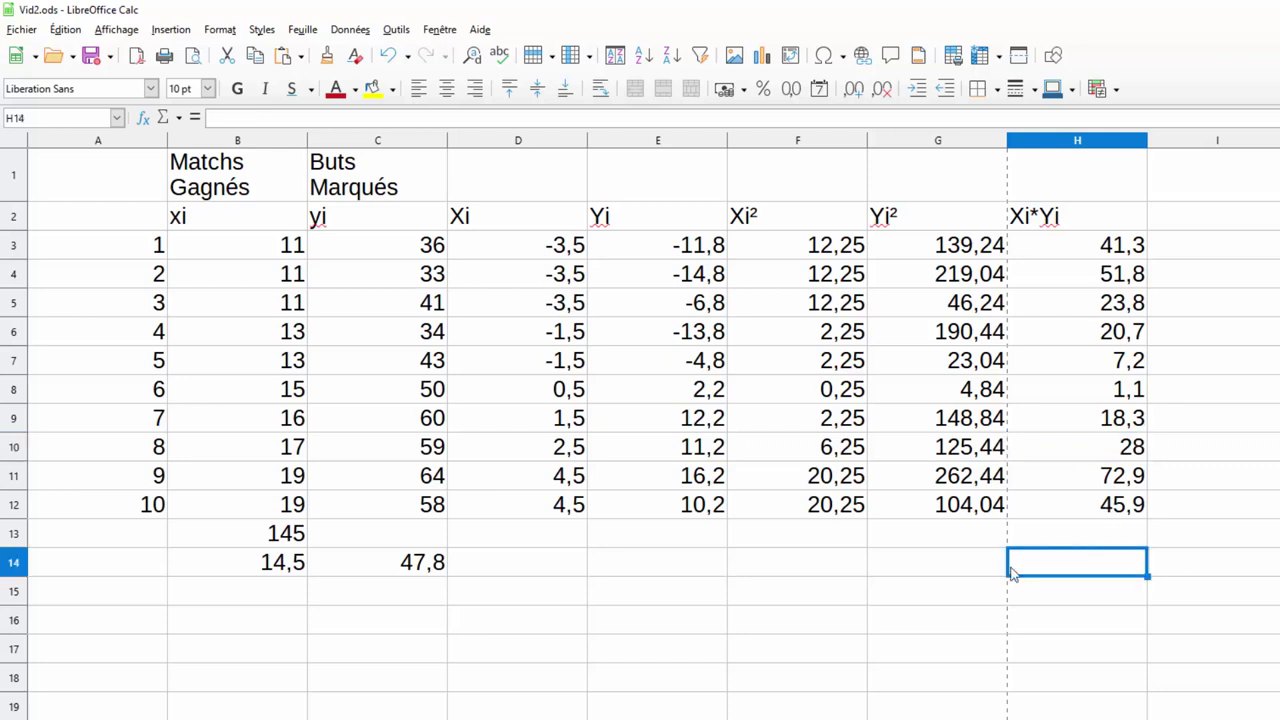
# - Sum the Xi² column in cell F13 with the formula =SOMME(F3:F12)
pyautogui.click(816, 565)
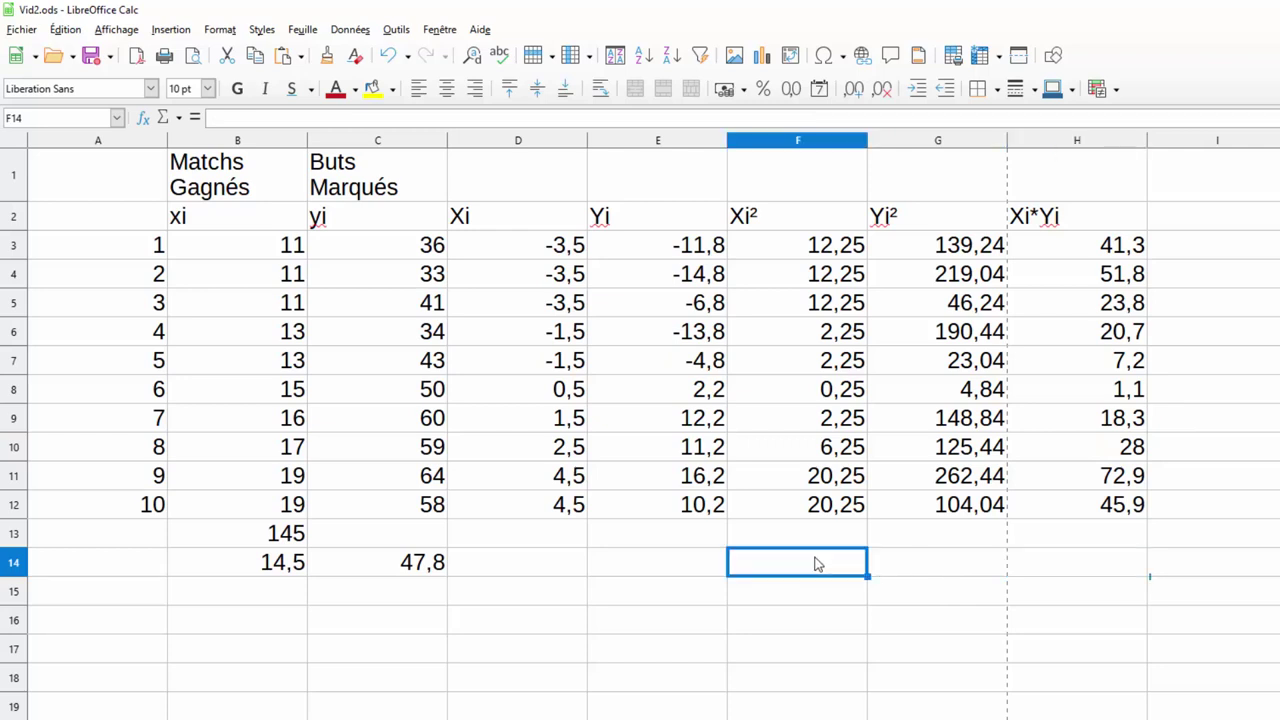
pyautogui.click(816, 537)
pyautogui.write('=')
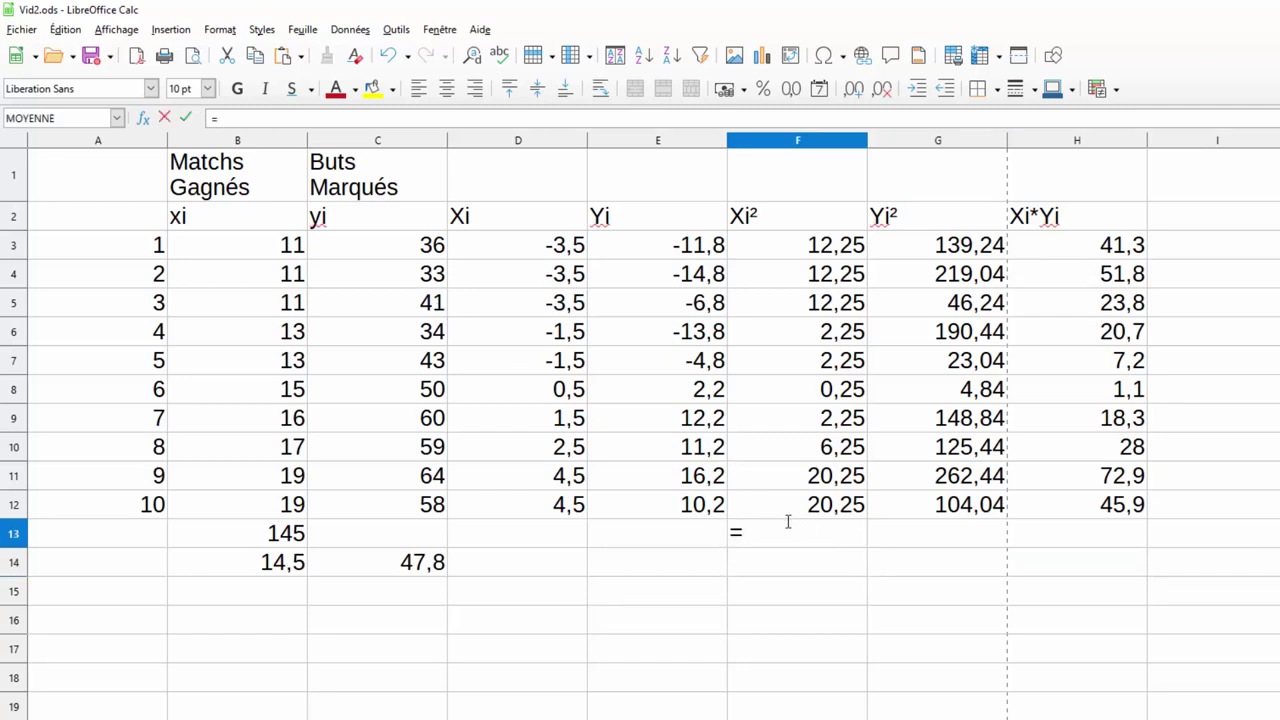
pyautogui.click(117, 119)
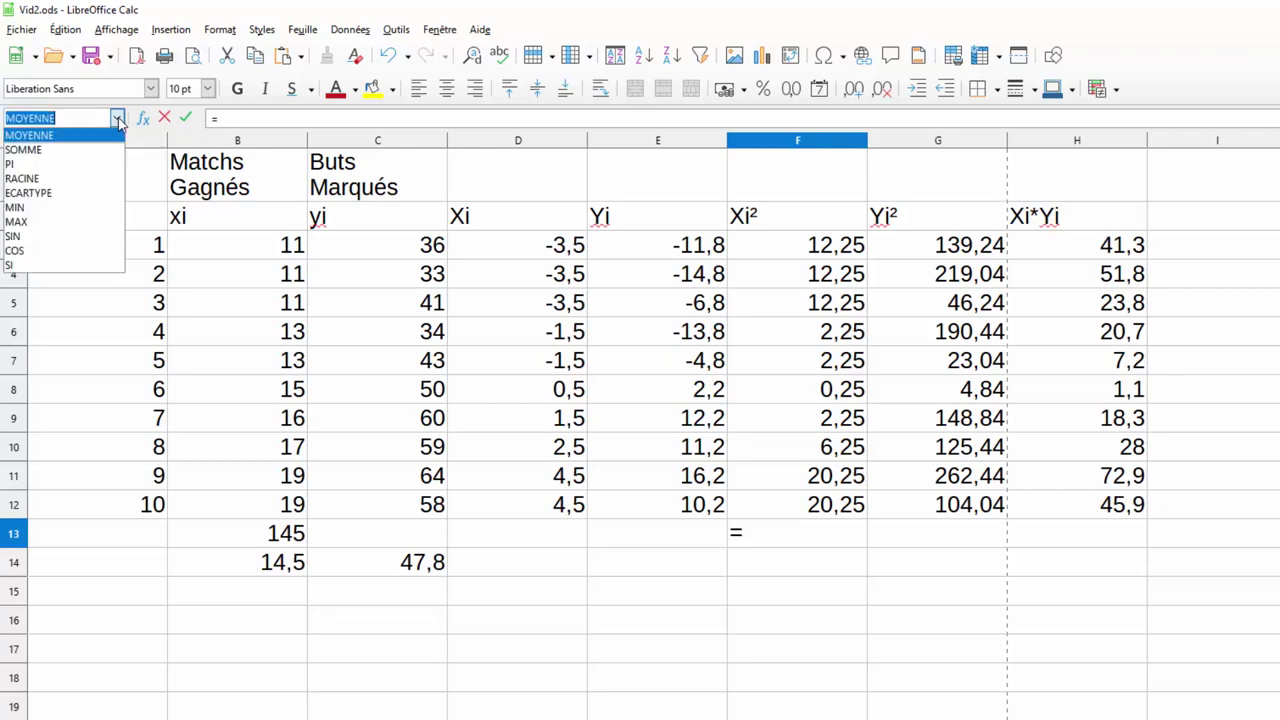
pyautogui.click(80, 150)
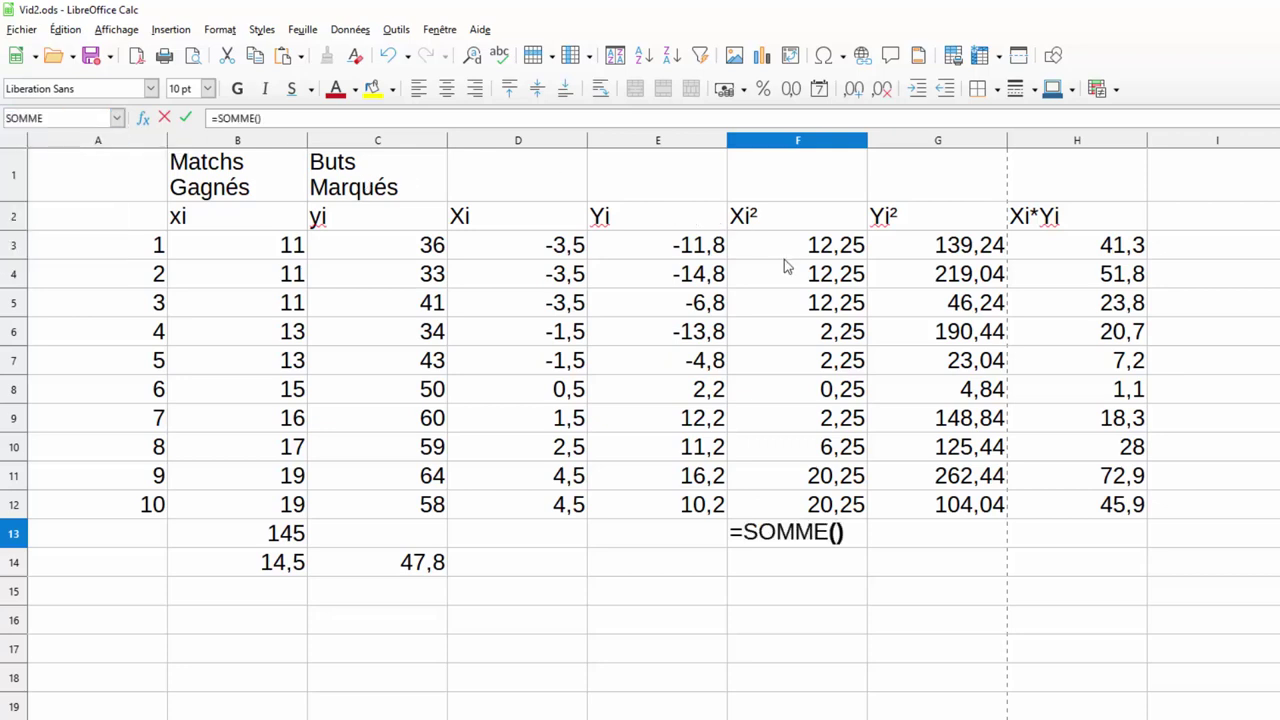
pyautogui.moveTo(808, 258); pyautogui.dragTo(810, 503)
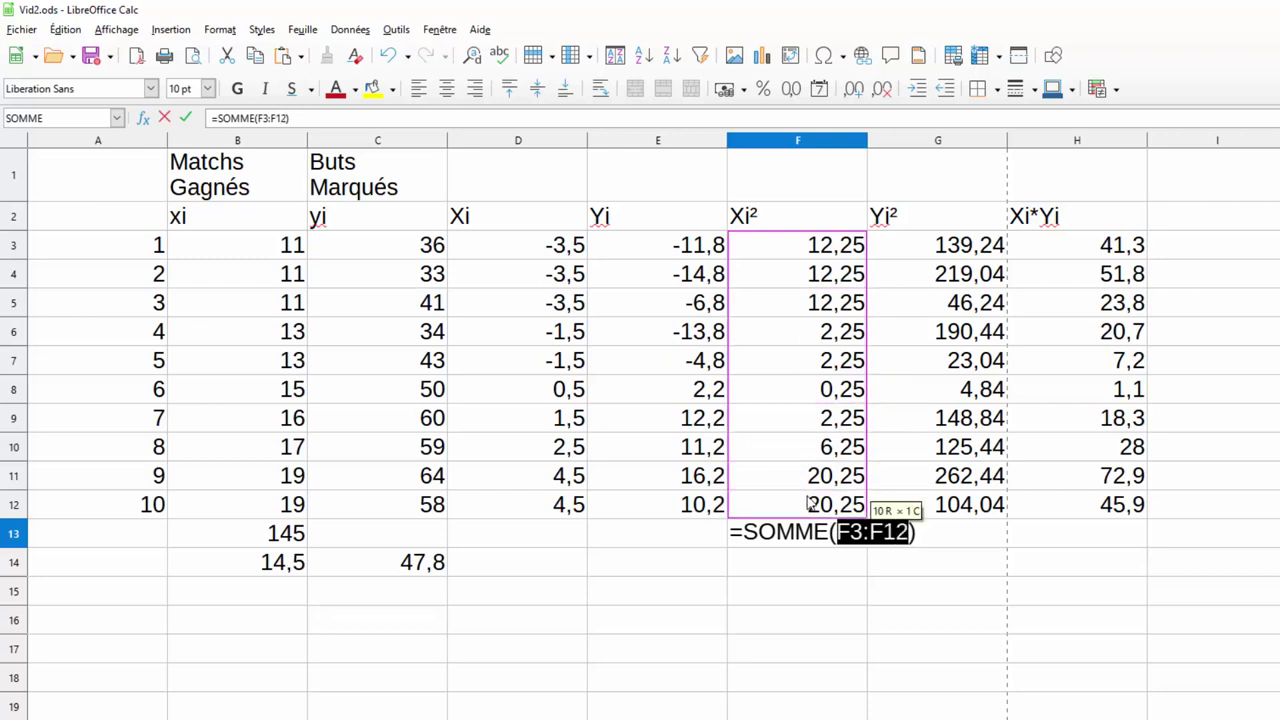
pyautogui.press('Return')
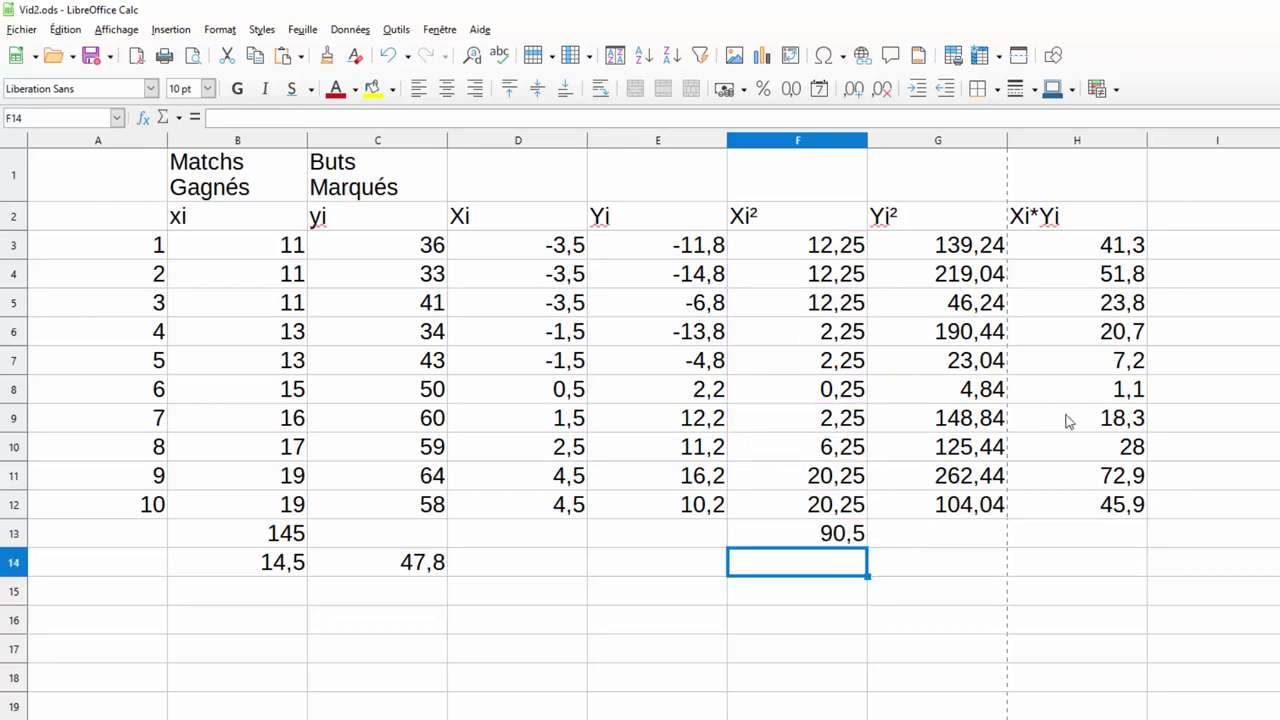
# - Sum the Xi*Yi column in cell H13 with the formula =SOMME(H3:H12)
pyautogui.click(1080, 251)
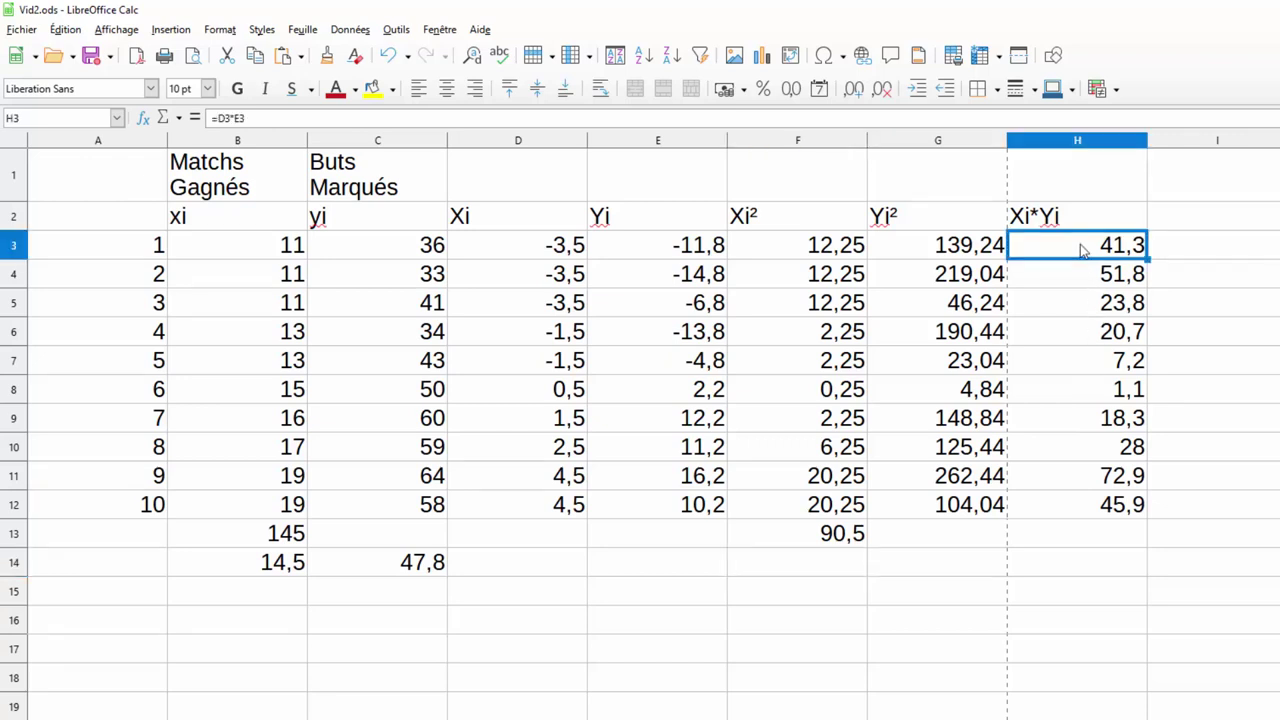
pyautogui.click(1096, 538)
pyautogui.write('=')
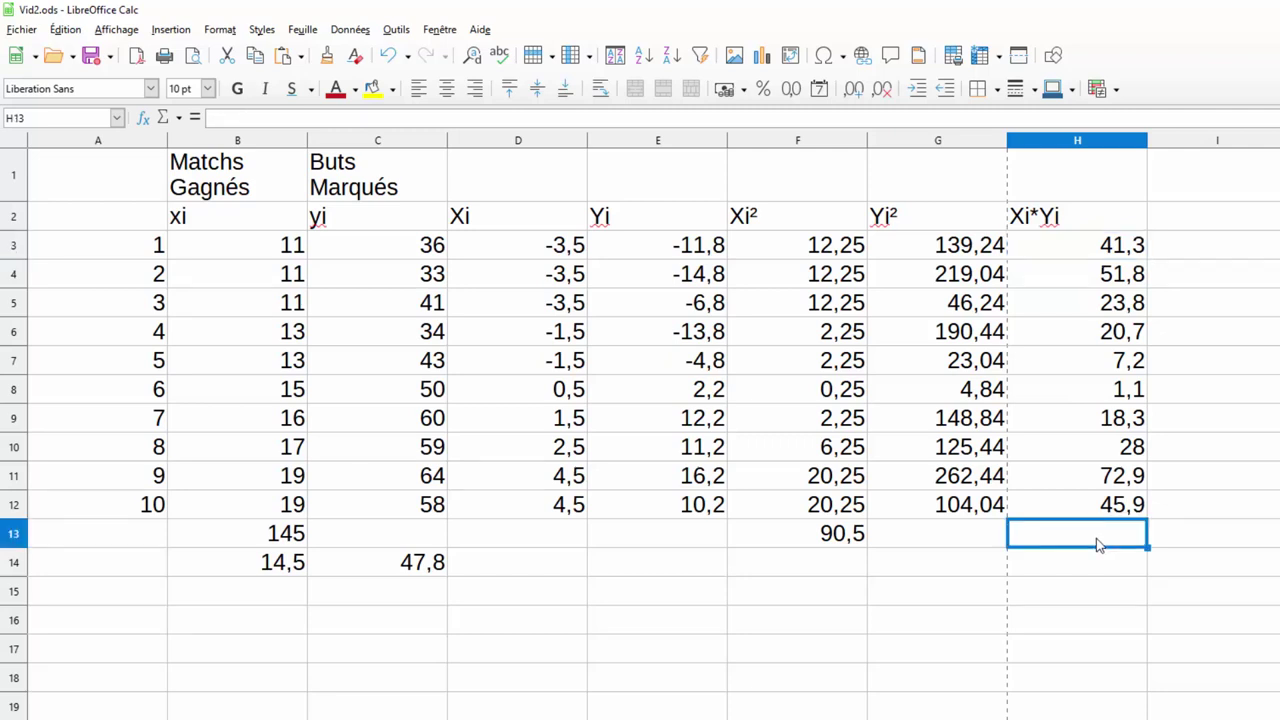
pyautogui.write('=S')
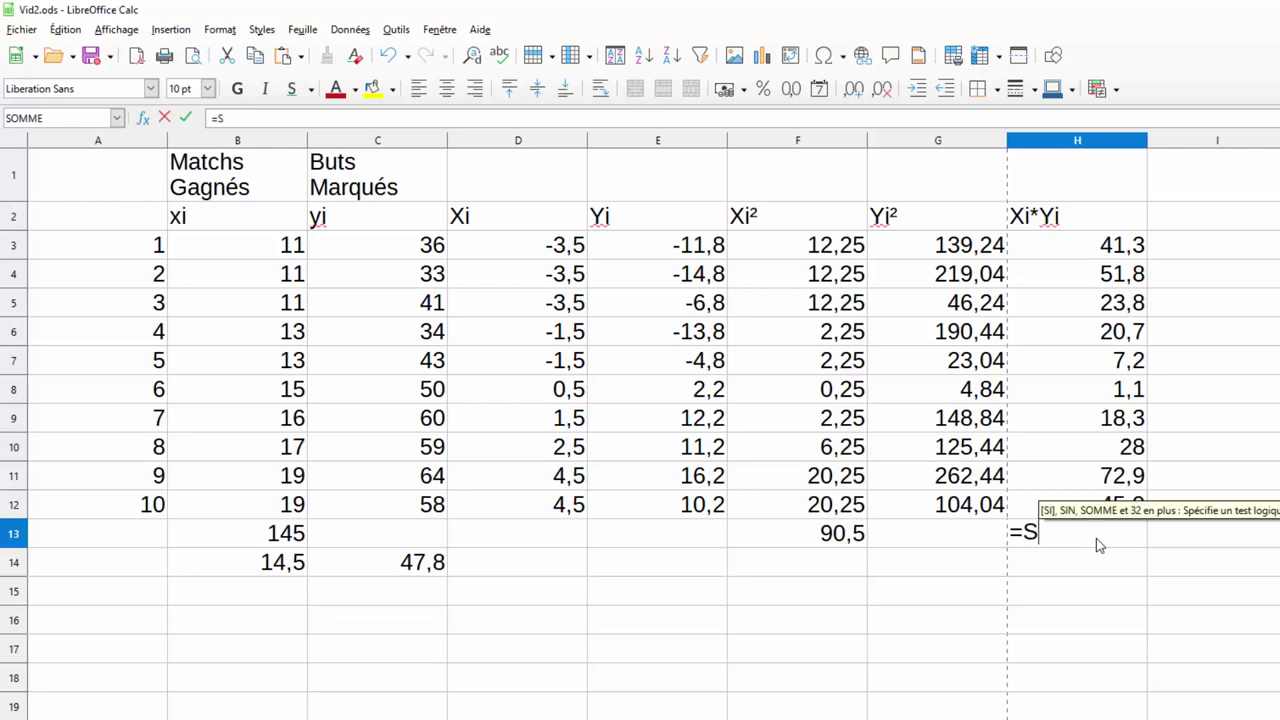
pyautogui.write('OM')
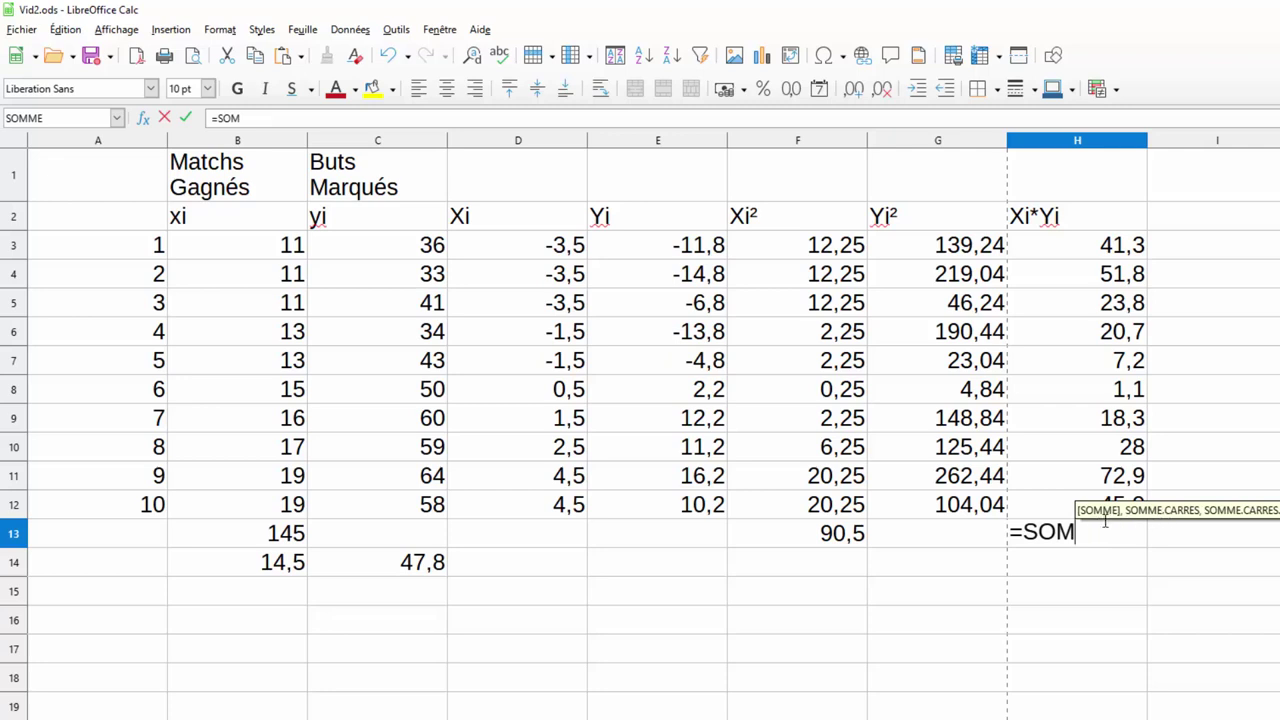
pyautogui.press('Return')
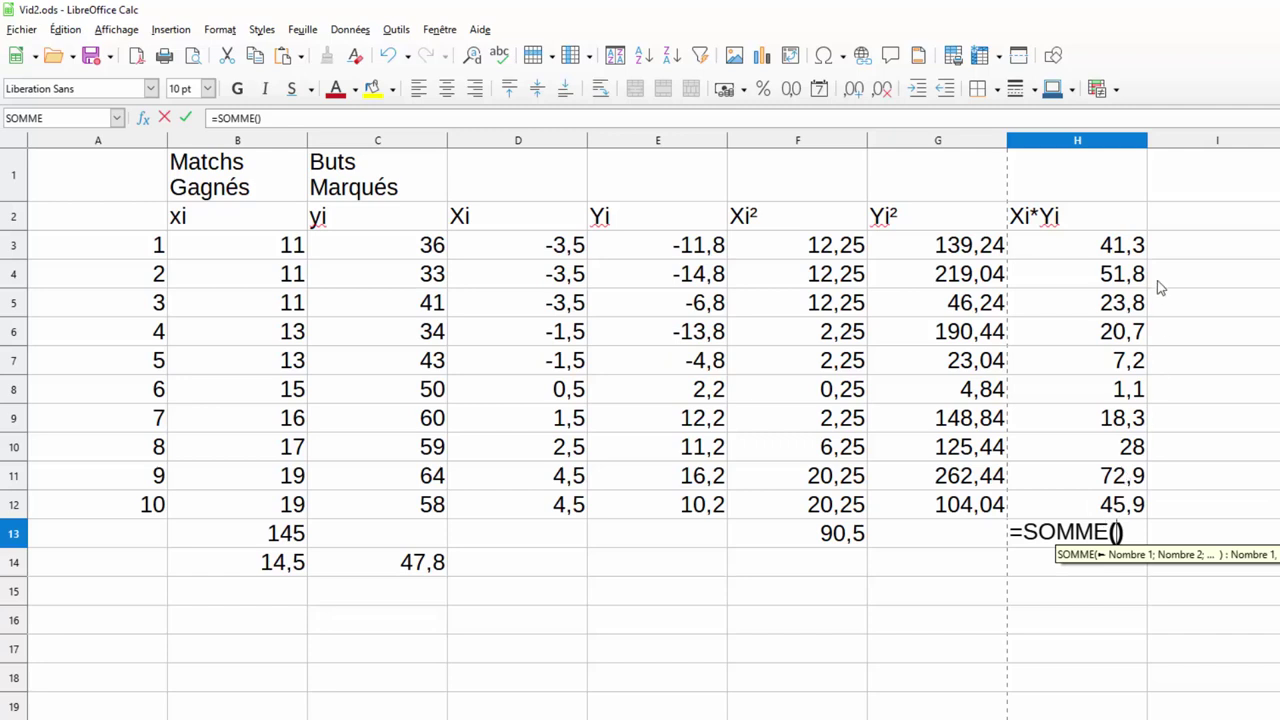
pyautogui.moveTo(1122, 245); pyautogui.dragTo(1113, 505)
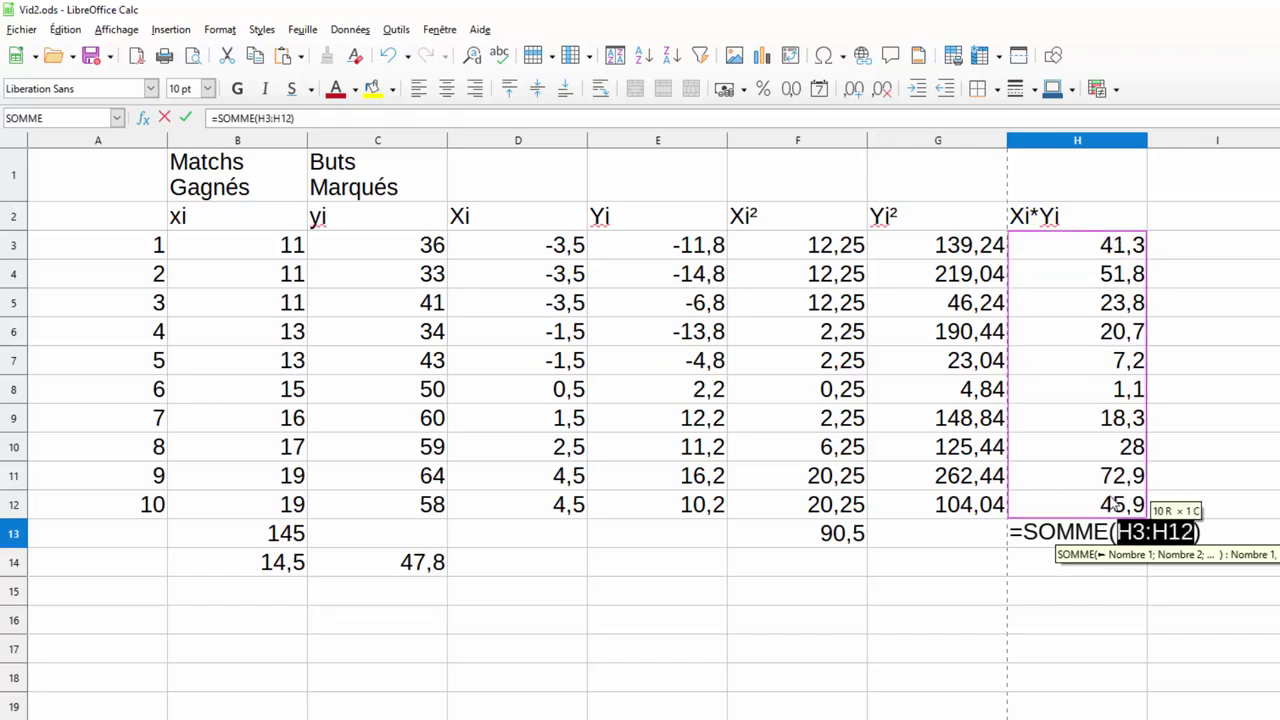
pyautogui.press('Return')
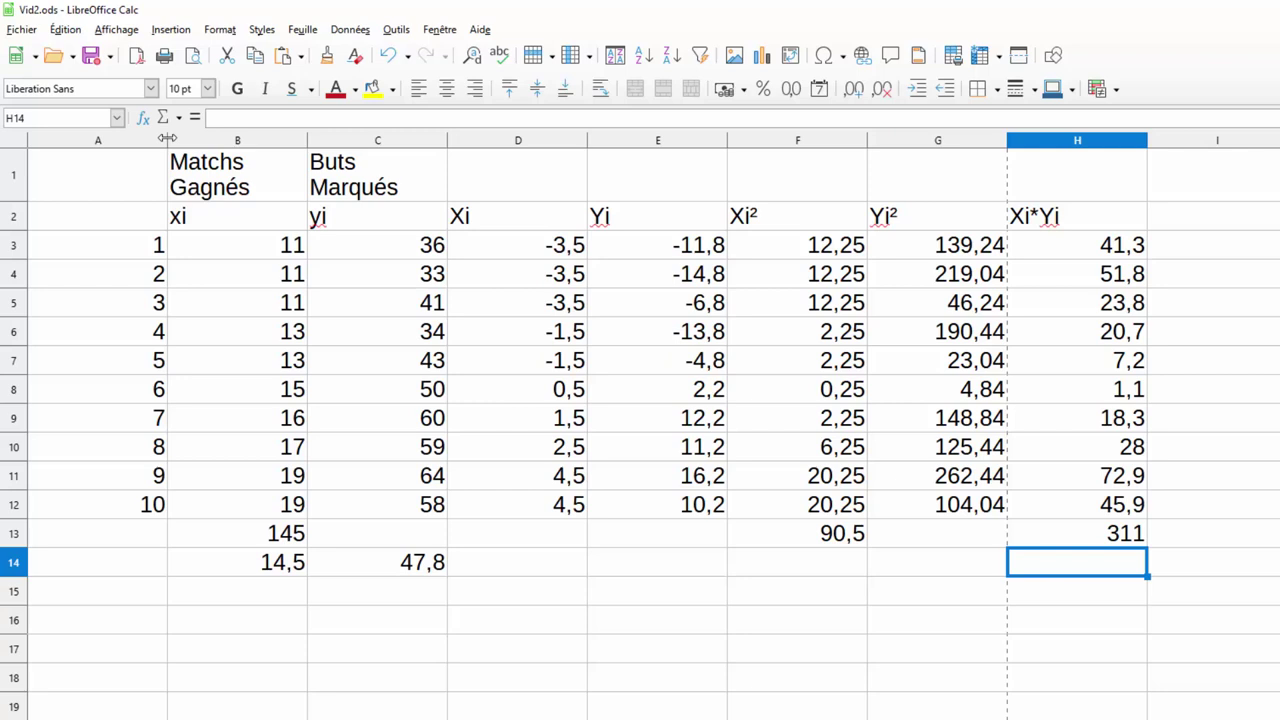
# - Fit the widths of columns A through F to their contents
pyautogui.doubleClick(167, 137)
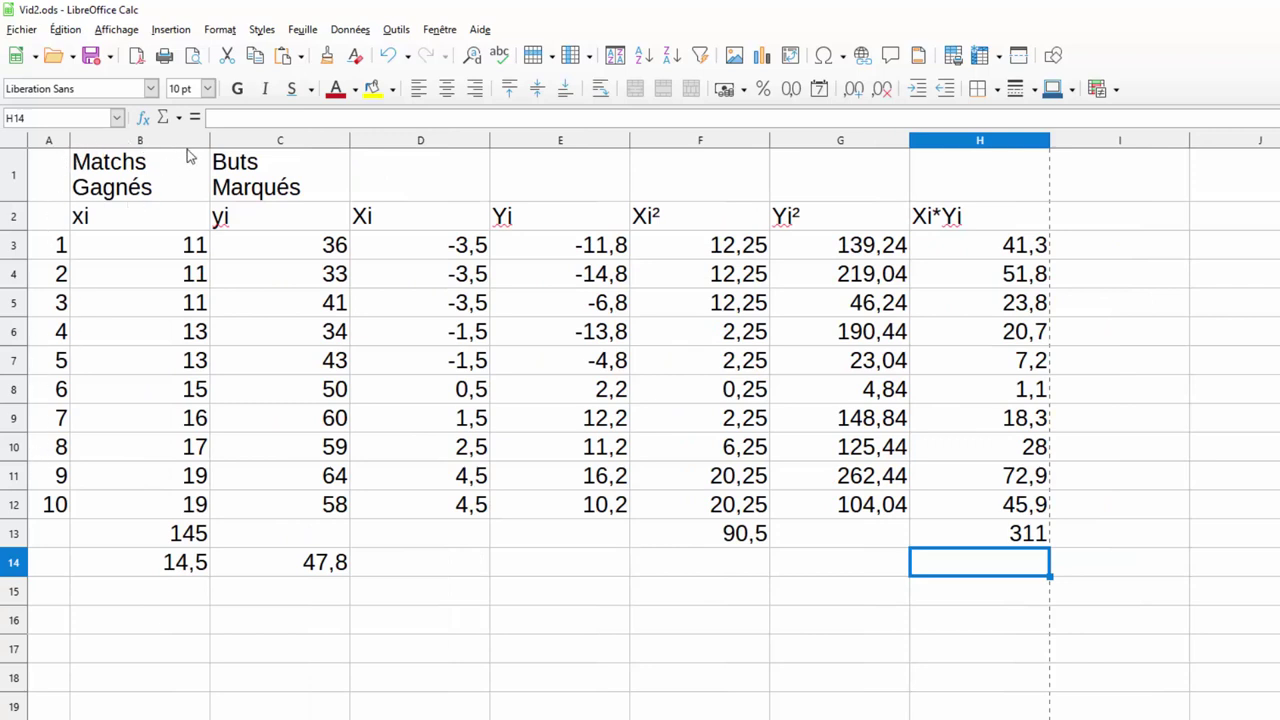
pyautogui.doubleClick(211, 137)
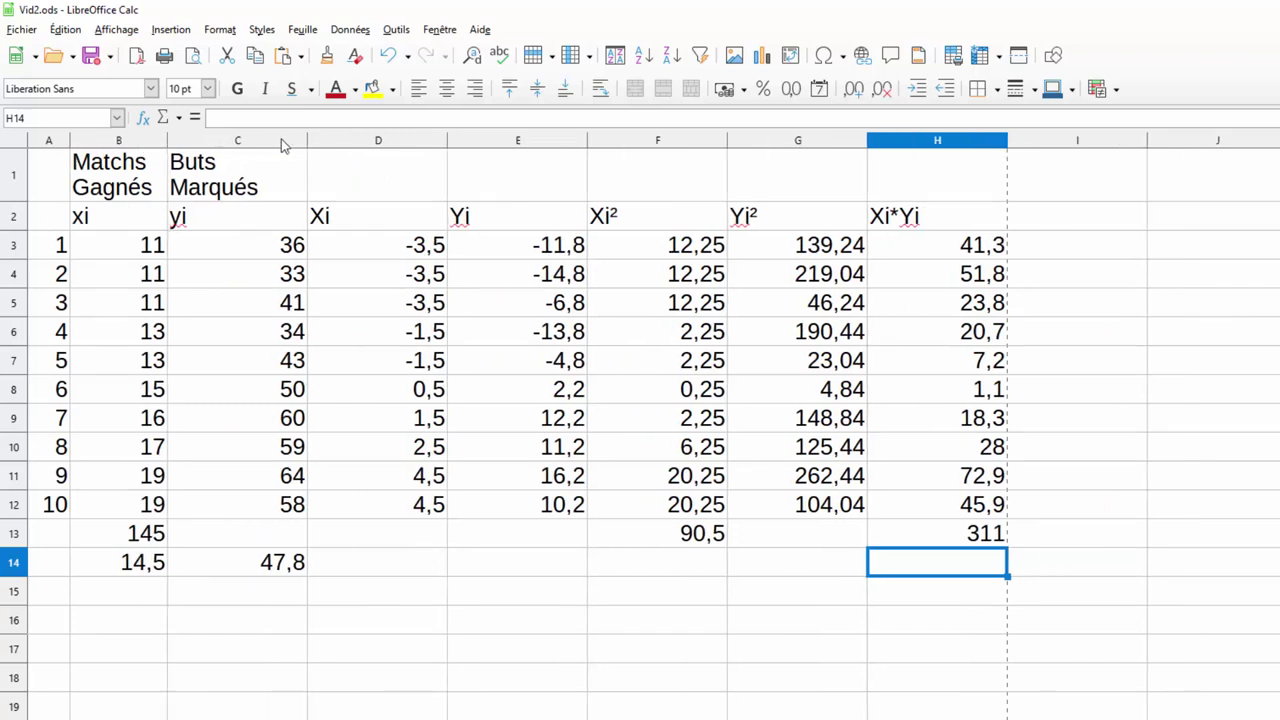
pyautogui.doubleClick(307, 137)
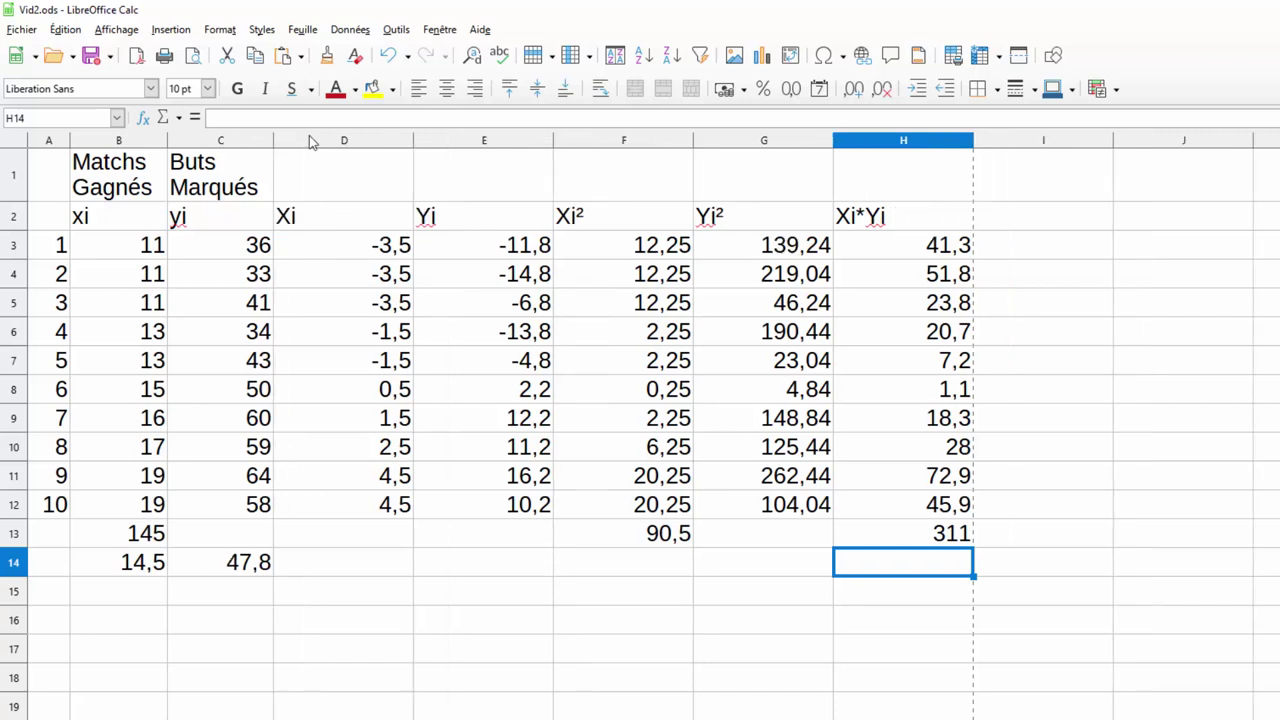
pyautogui.doubleClick(413, 137)
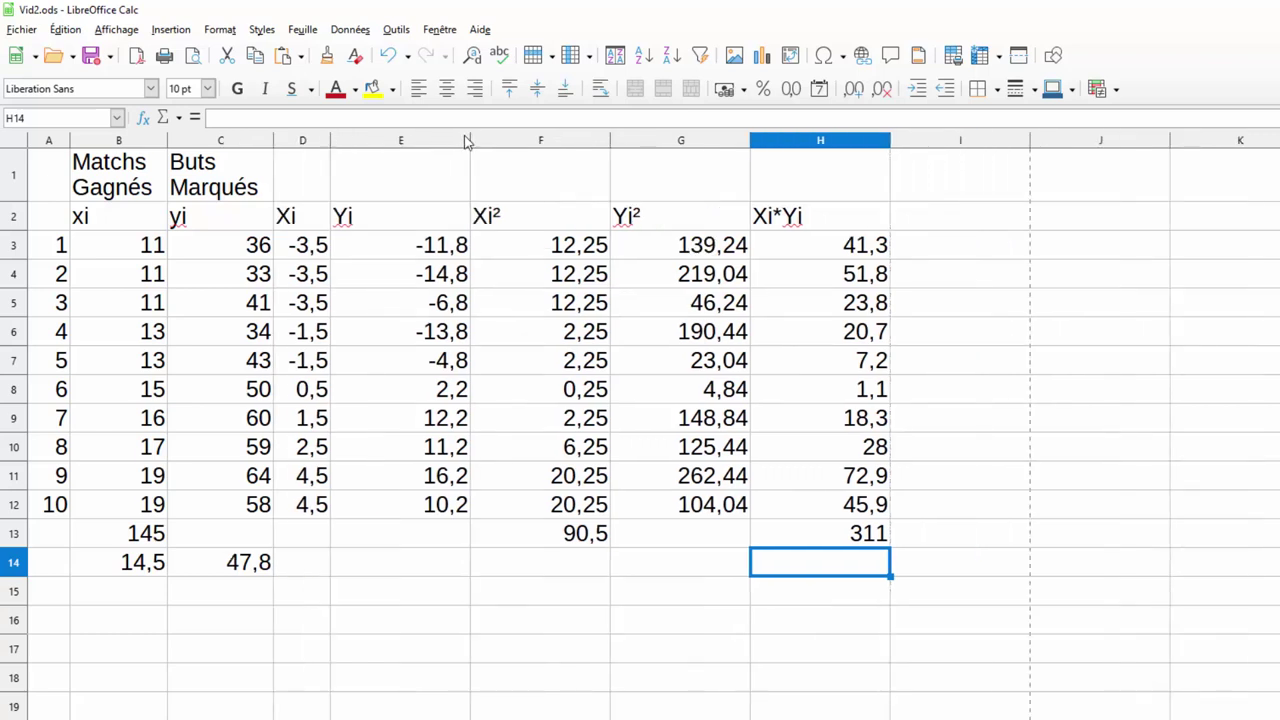
pyautogui.doubleClick(471, 139)
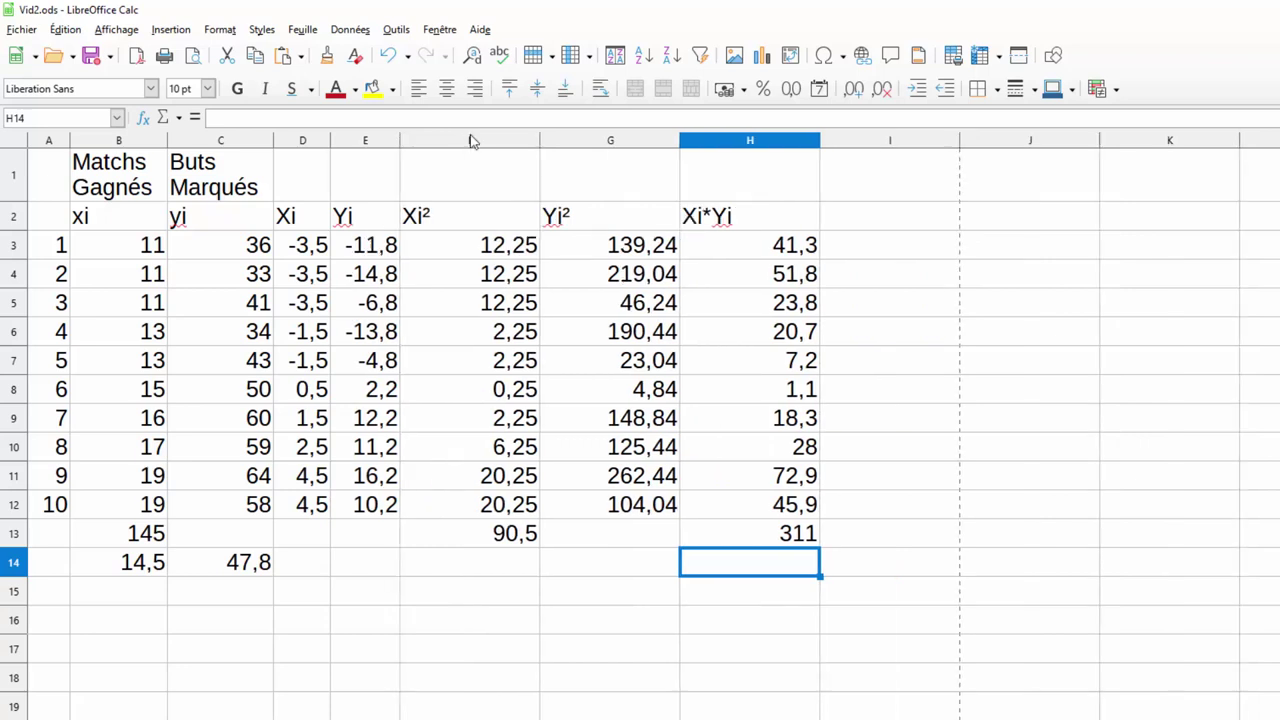
pyautogui.doubleClick(540, 139)
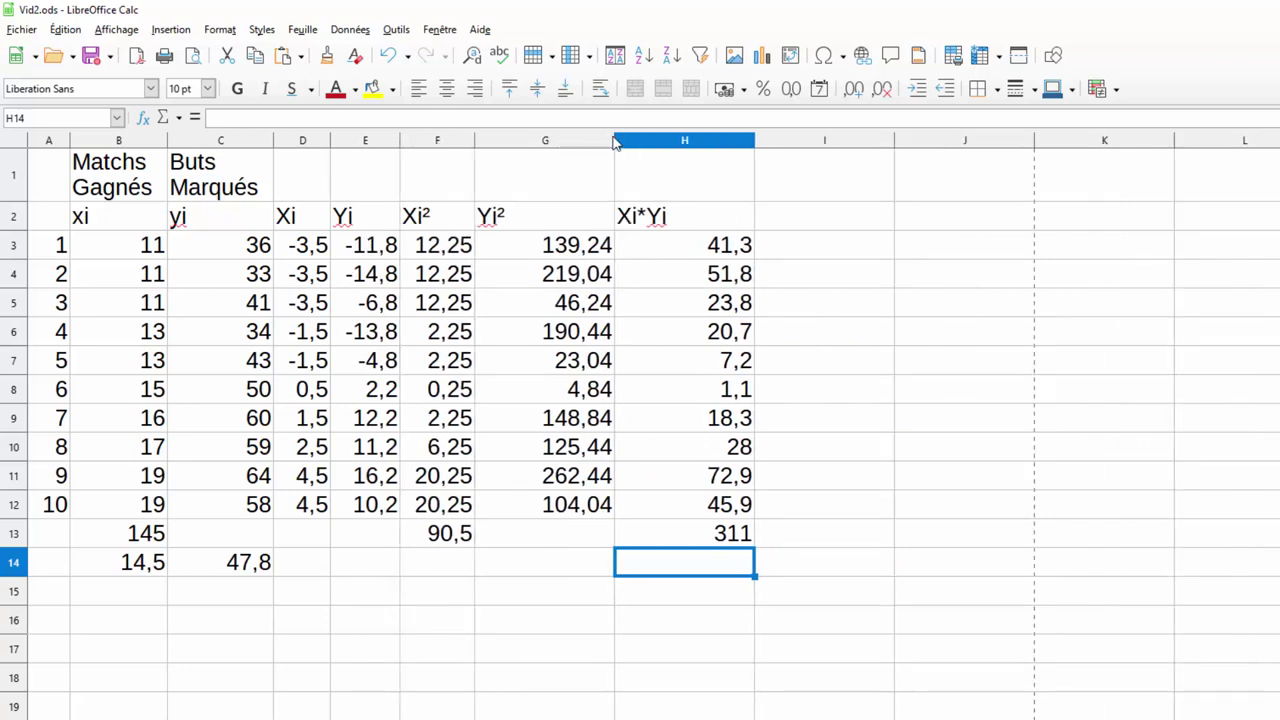
# - Narrow column G to slightly less than column F's width and fit column H to its contents
pyautogui.doubleClick(613, 141)
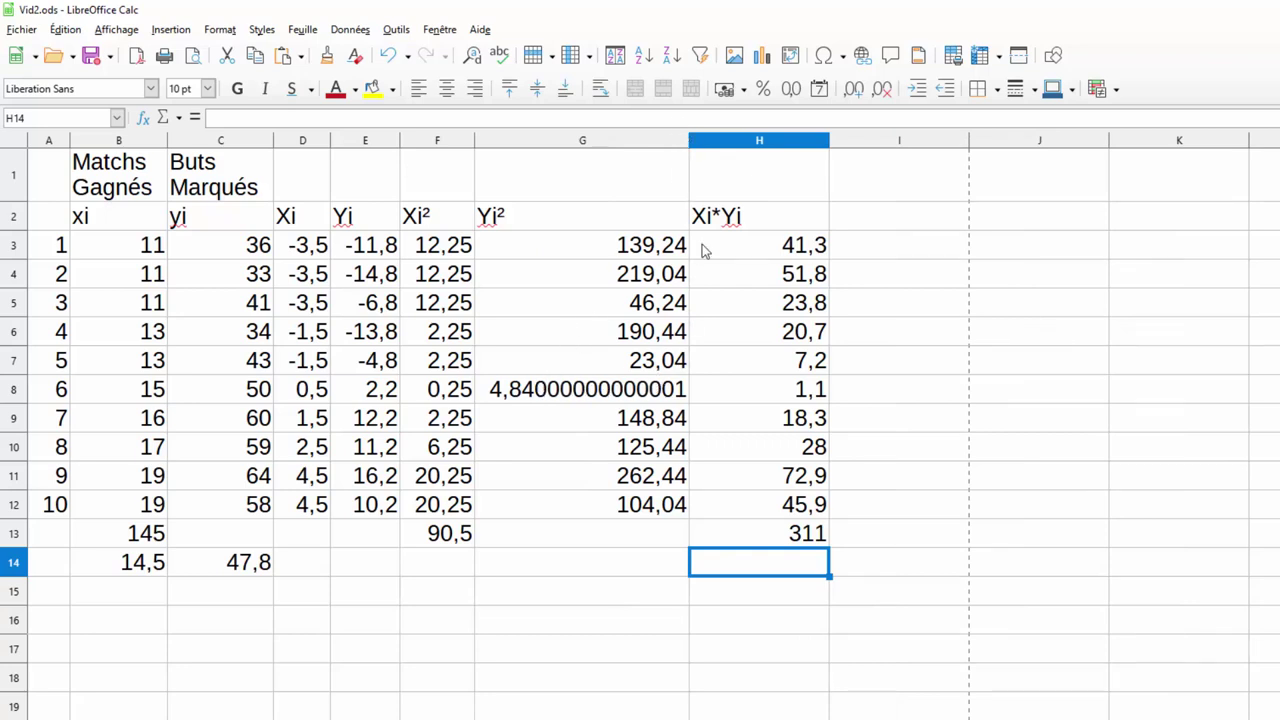
pyautogui.moveTo(690, 141); pyautogui.dragTo(541, 147)
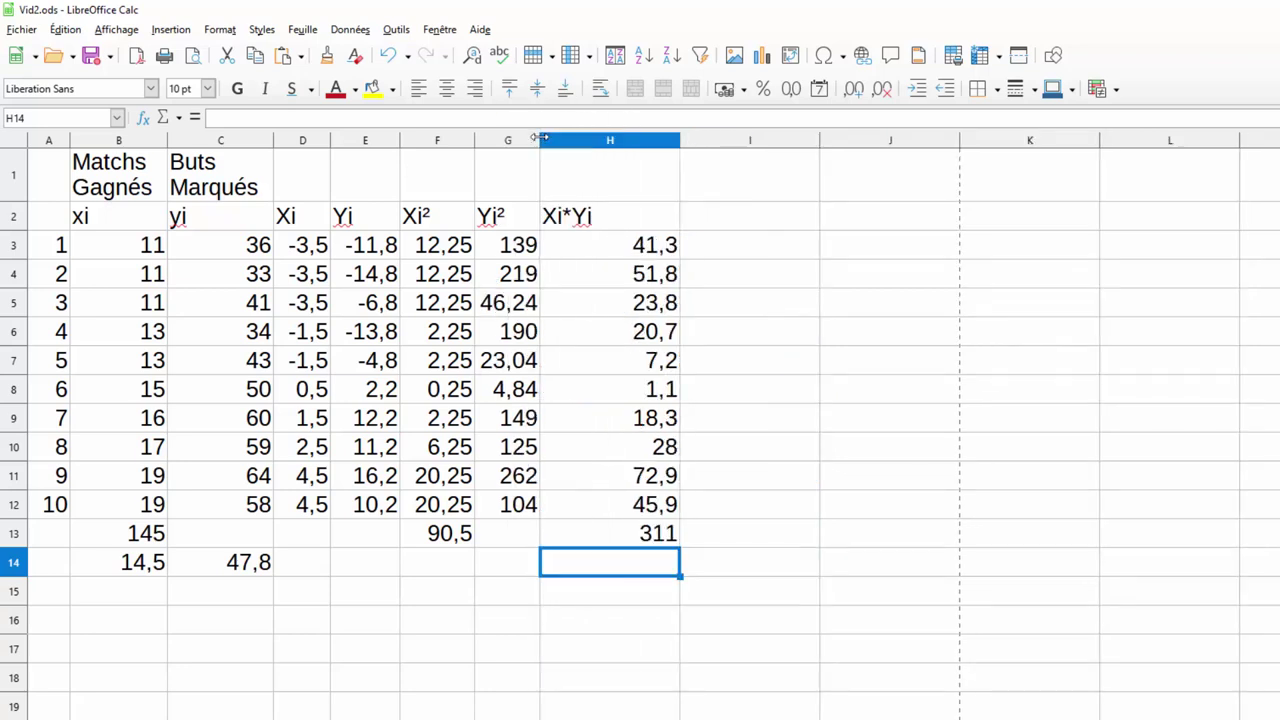
pyautogui.doubleClick(679, 144)
# - Enter the label a in cell E15 and compute the slope in F15 with the formula =H13/F13
pyautogui.click(487, 603)
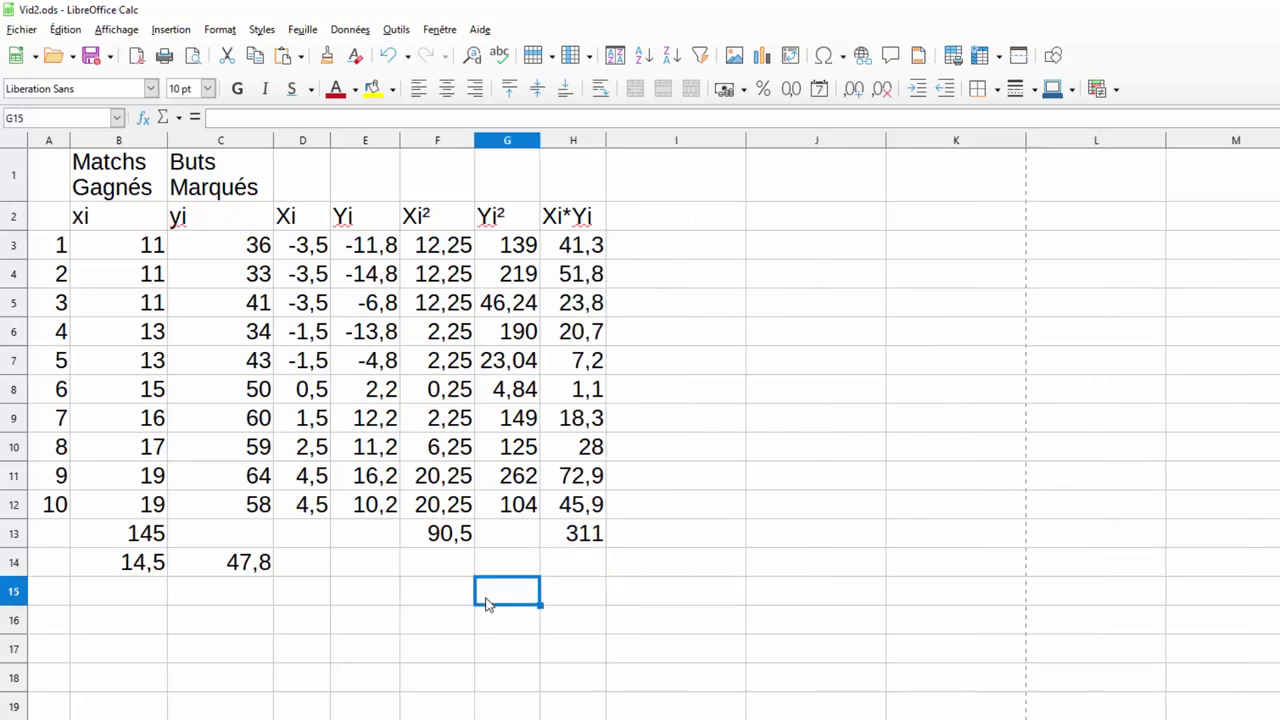
pyautogui.click(423, 603)
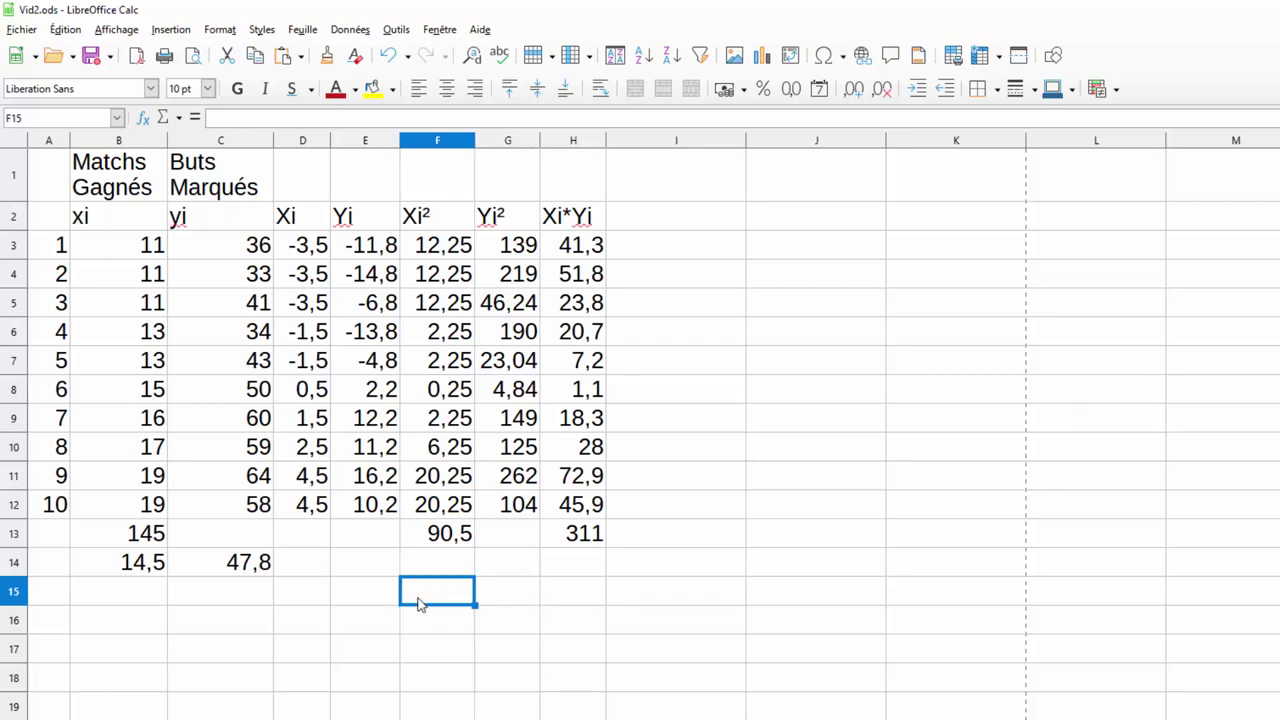
pyautogui.click(352, 604)
pyautogui.write('a')
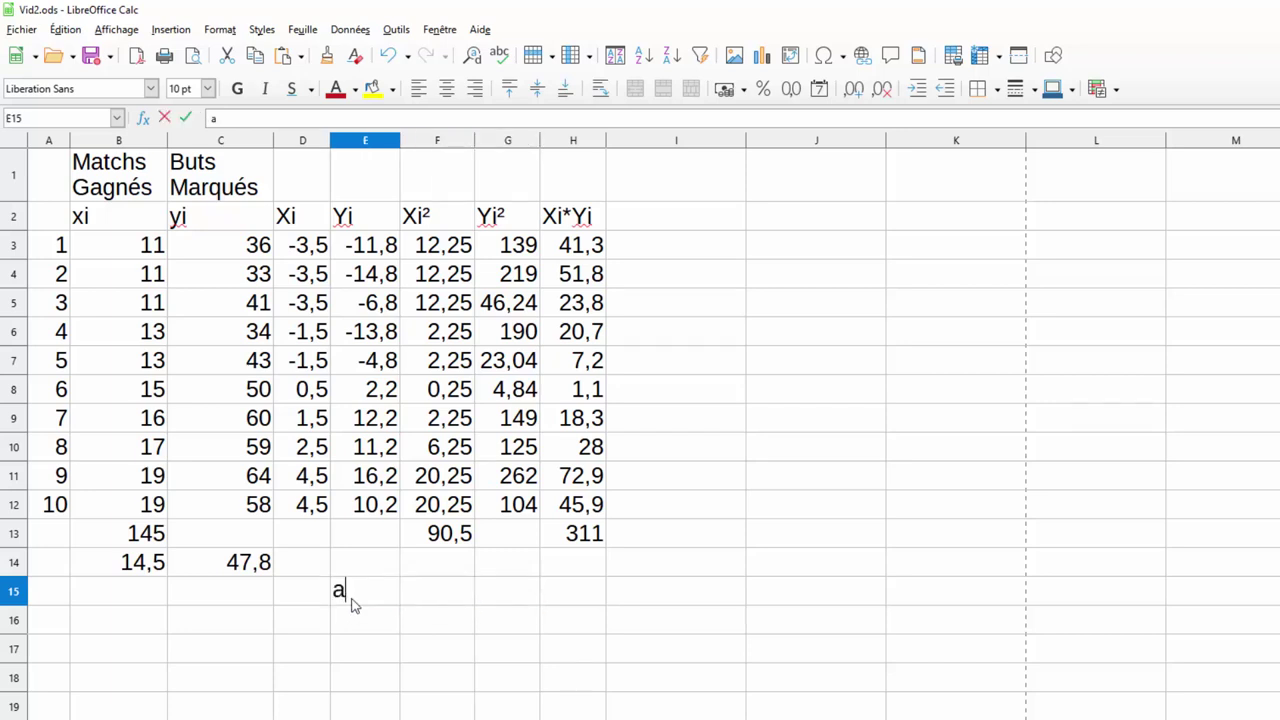
pyautogui.click(447, 603)
pyautogui.write('=')
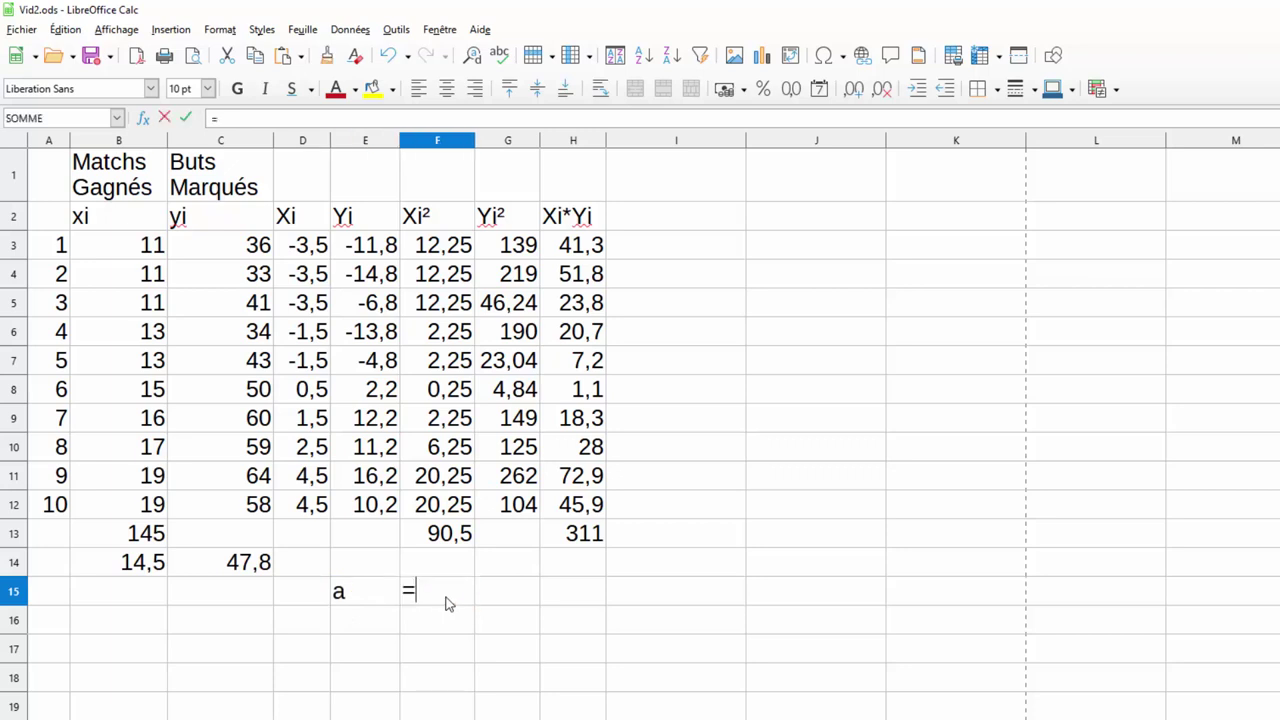
pyautogui.click(577, 537)
pyautogui.write('/')
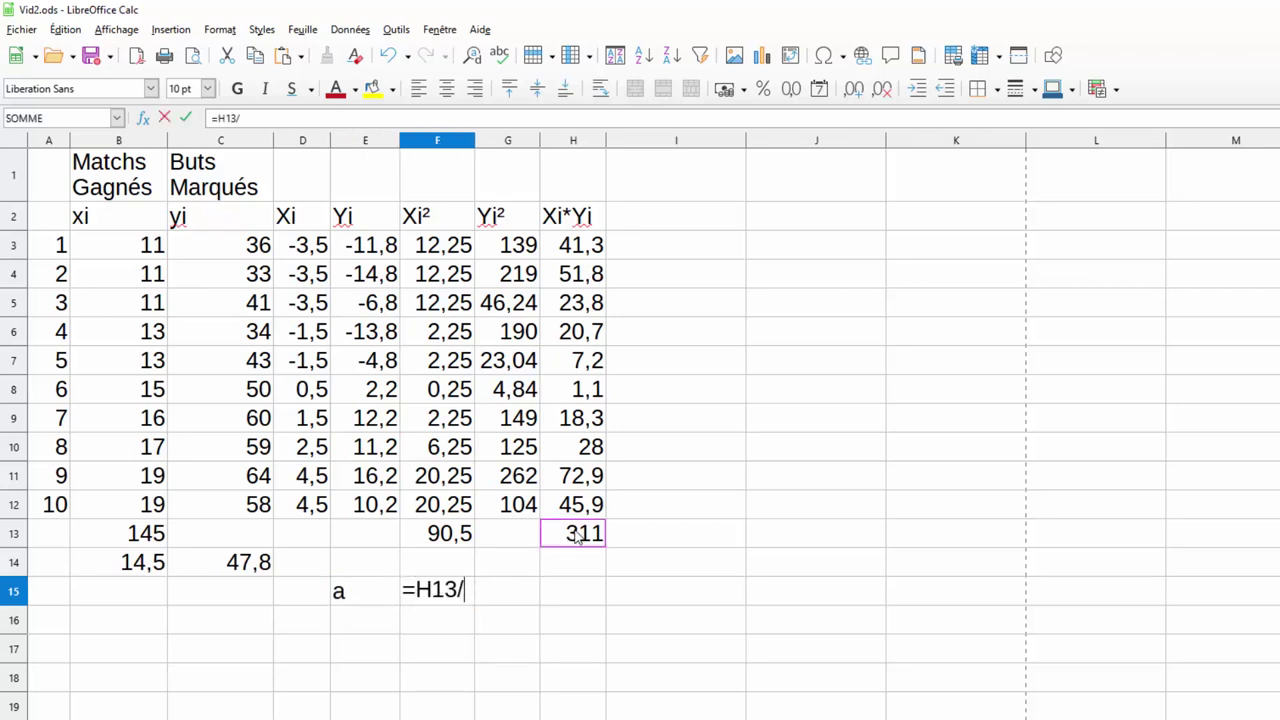
pyautogui.click(450, 538)
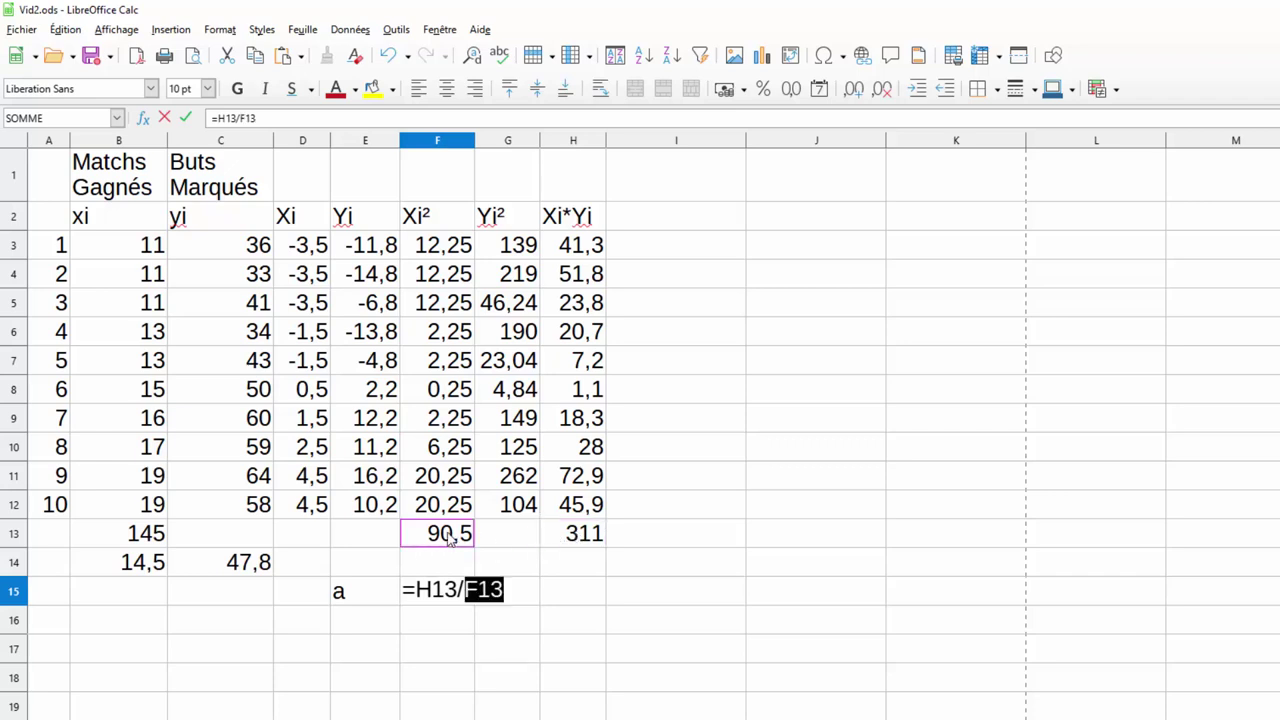
pyautogui.press('Return')
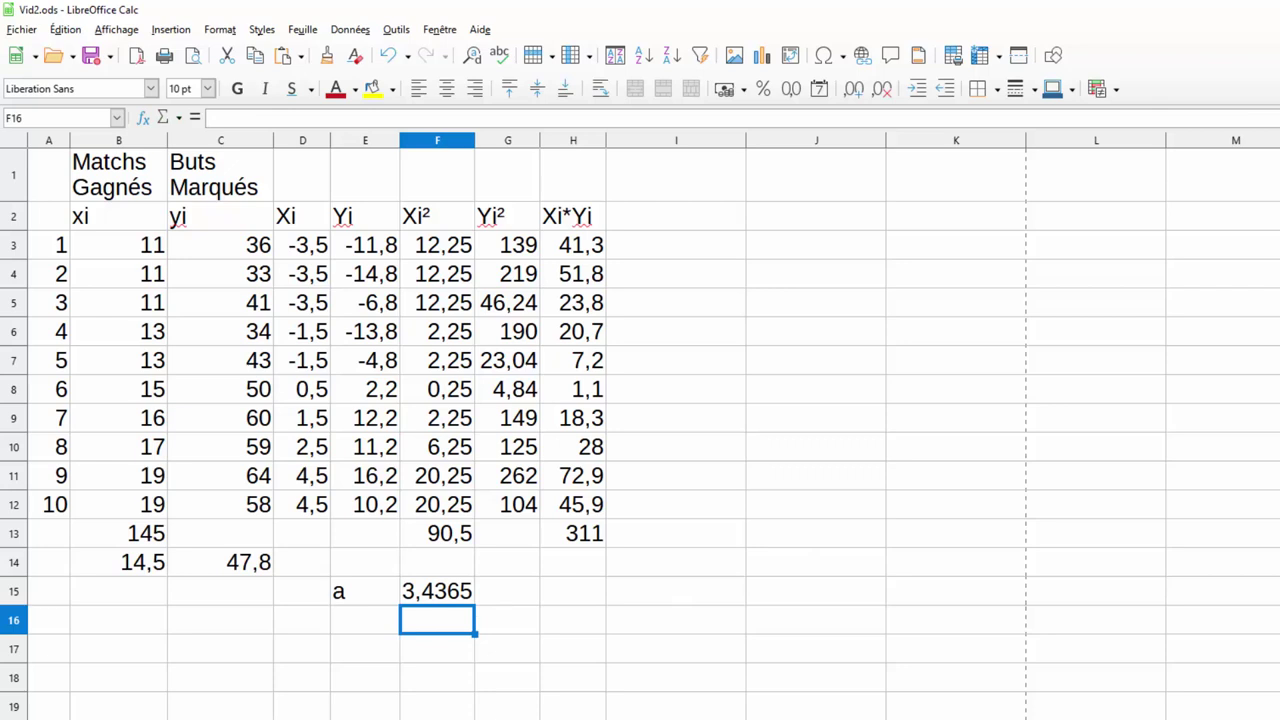
# - Widen column F slightly so the slope in F15 shows more decimals
pyautogui.scroll(-4, 530, 430)
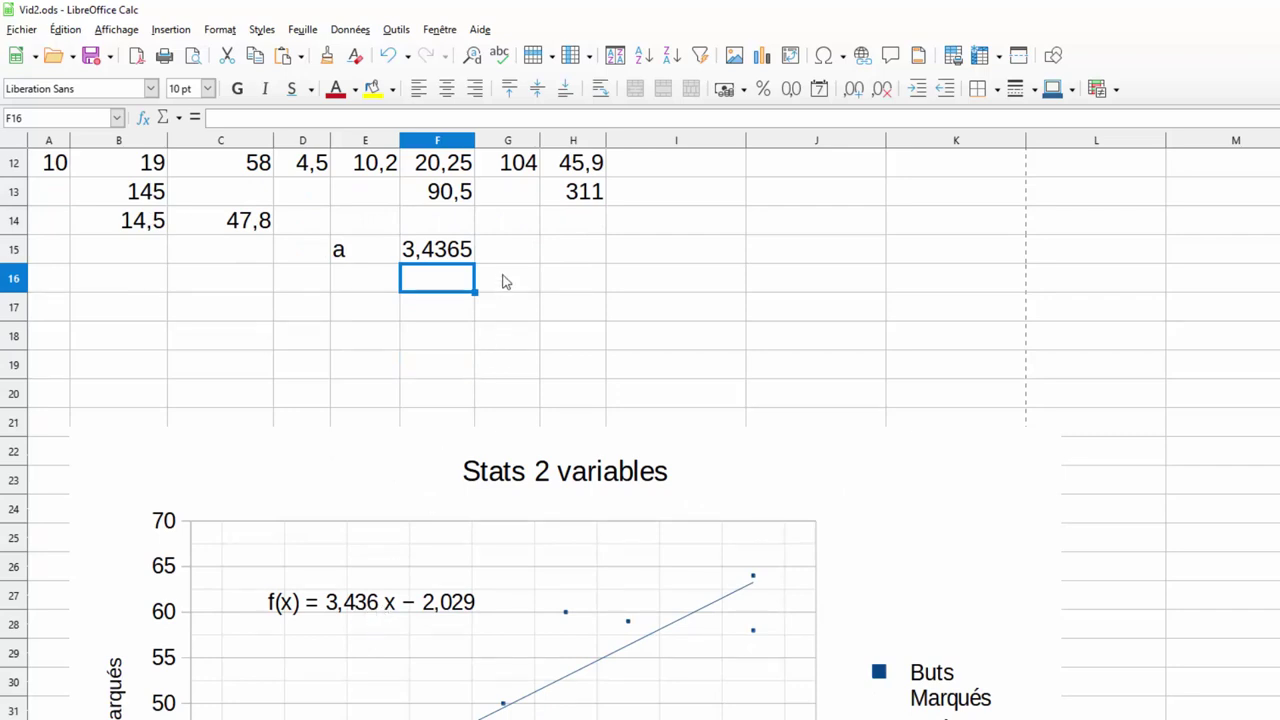
pyautogui.click(466, 255)
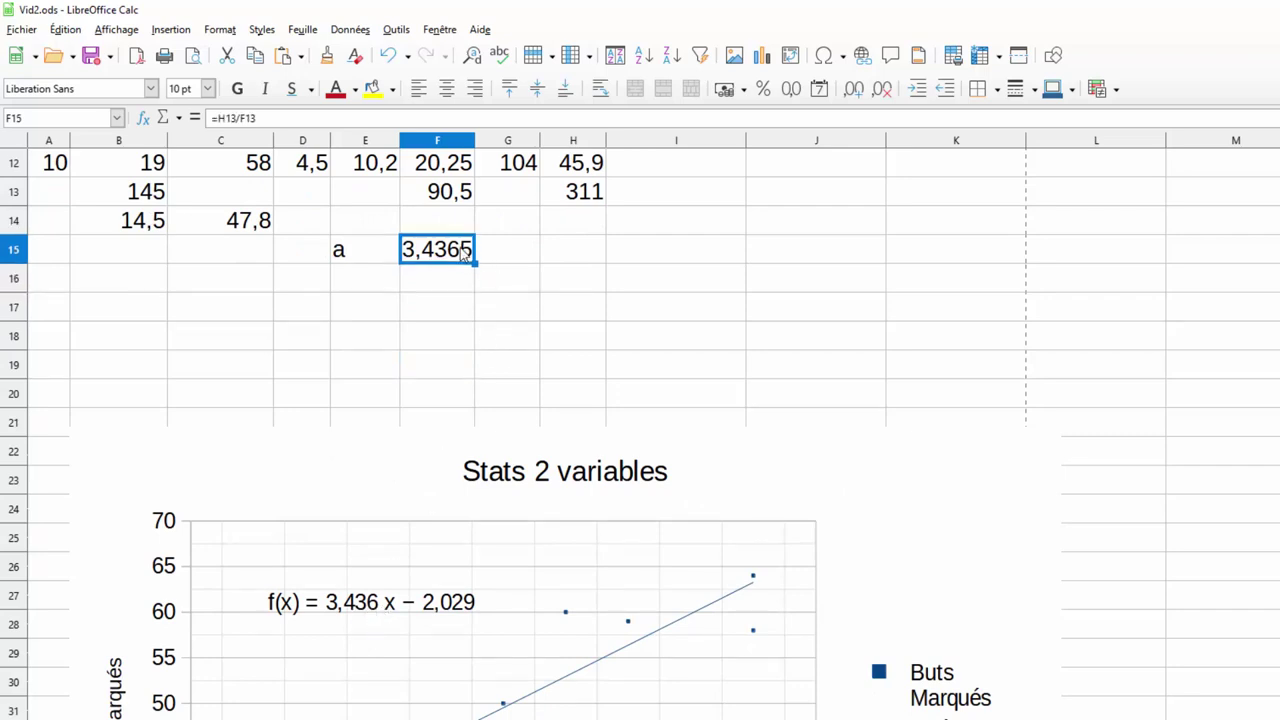
pyautogui.moveTo(475, 141); pyautogui.dragTo(502, 143)
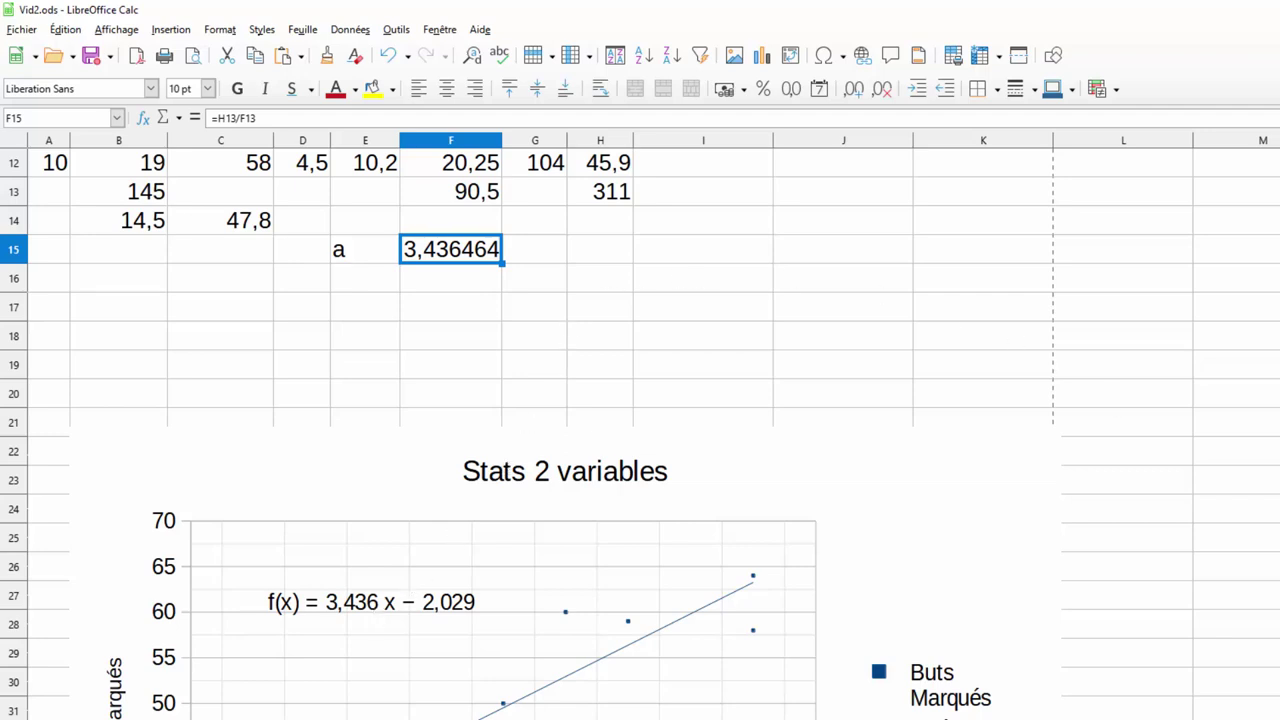
# - Enter the label b in cell E16 and compute the intercept in F16 with the formula =C14-F15*B14
pyautogui.scroll(1, 640, 400)
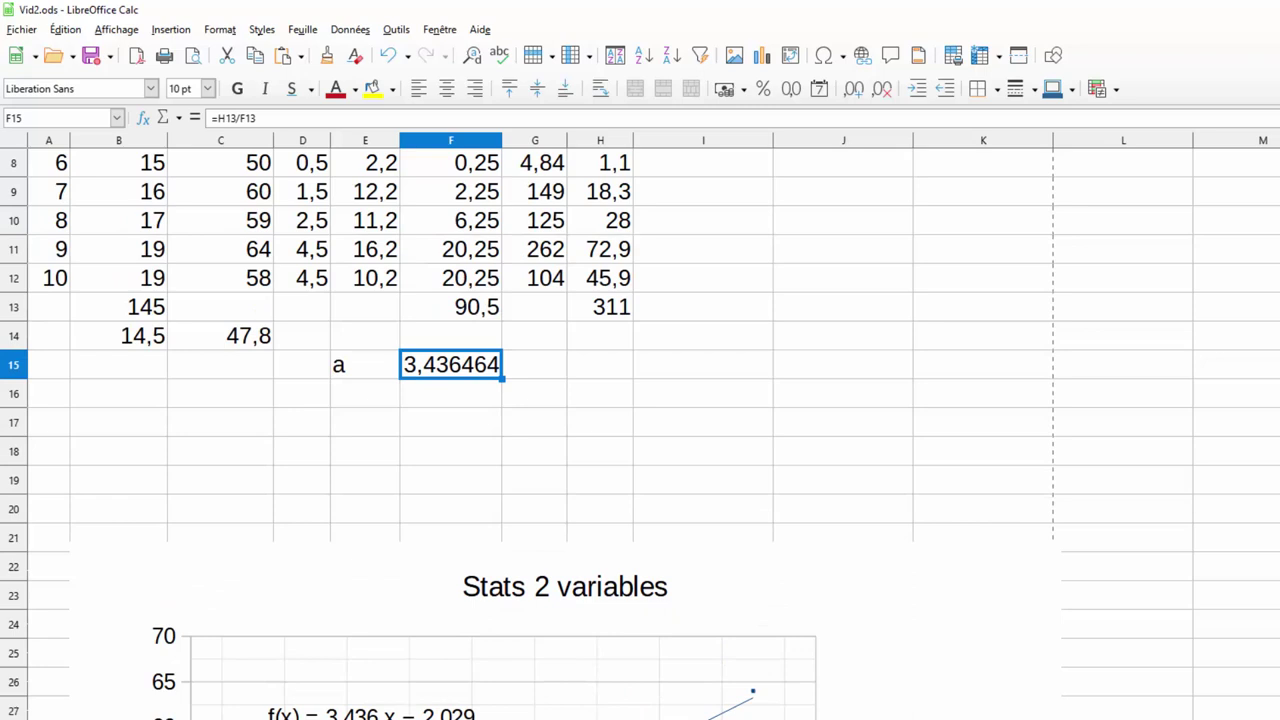
pyautogui.scroll(-3, 1120, 531)
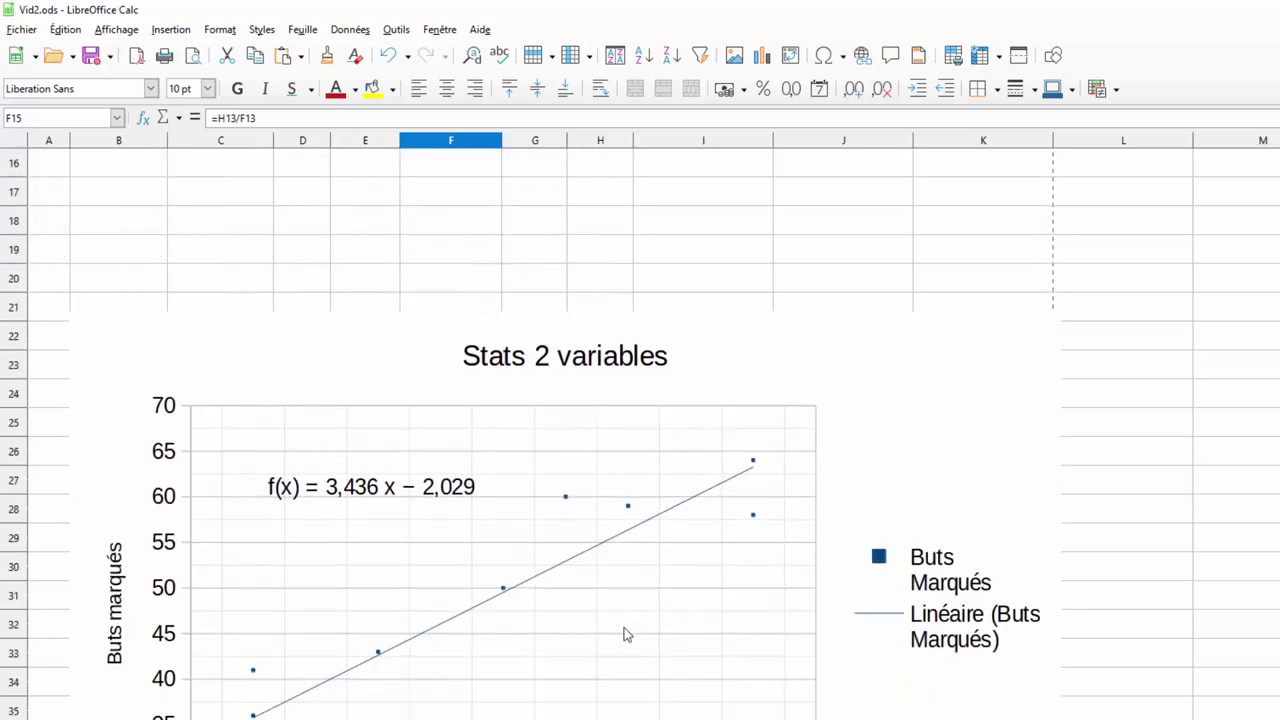
pyautogui.scroll(4, 565, 437)
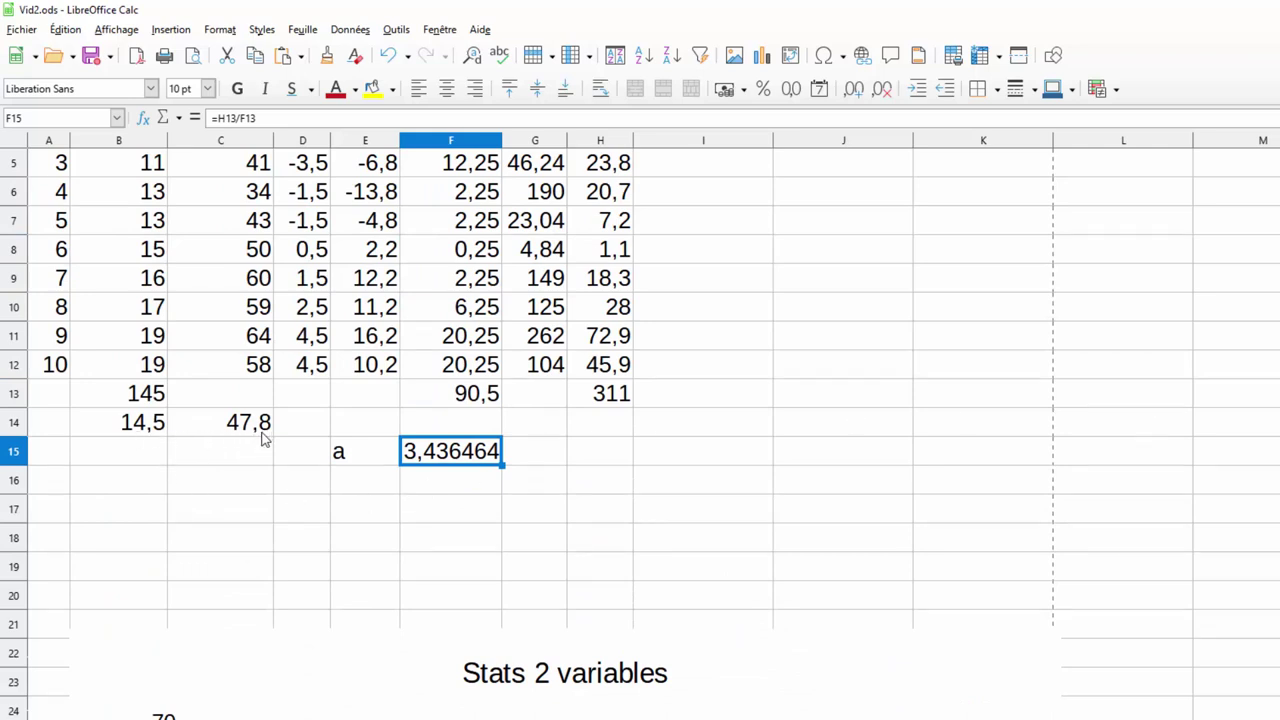
pyautogui.click(368, 490)
pyautogui.write('b')
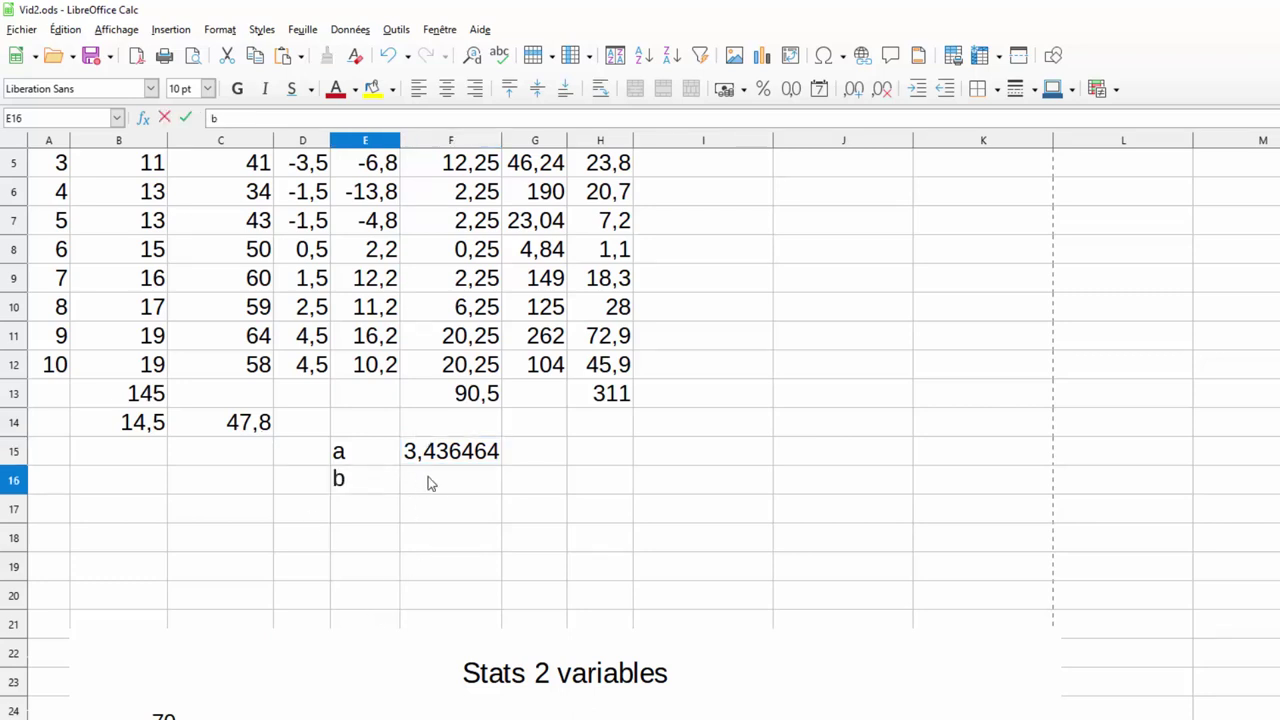
pyautogui.click(429, 482)
pyautogui.write('=')
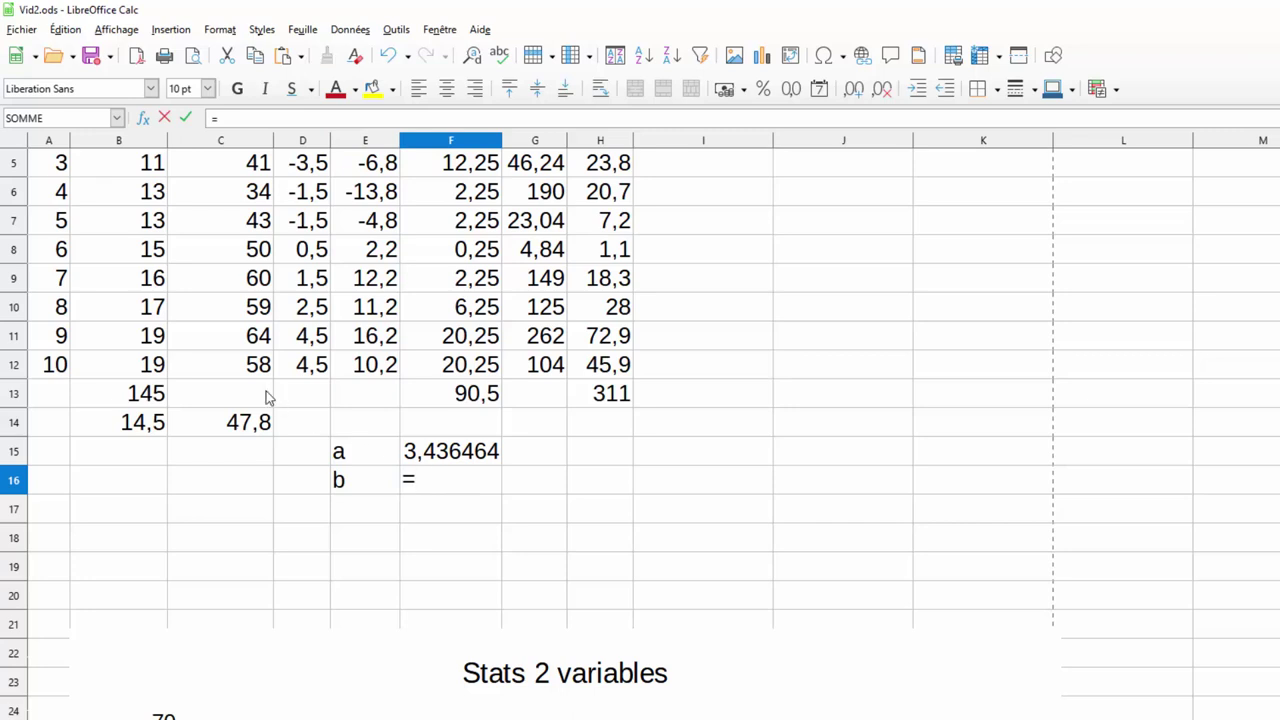
pyautogui.click(243, 425)
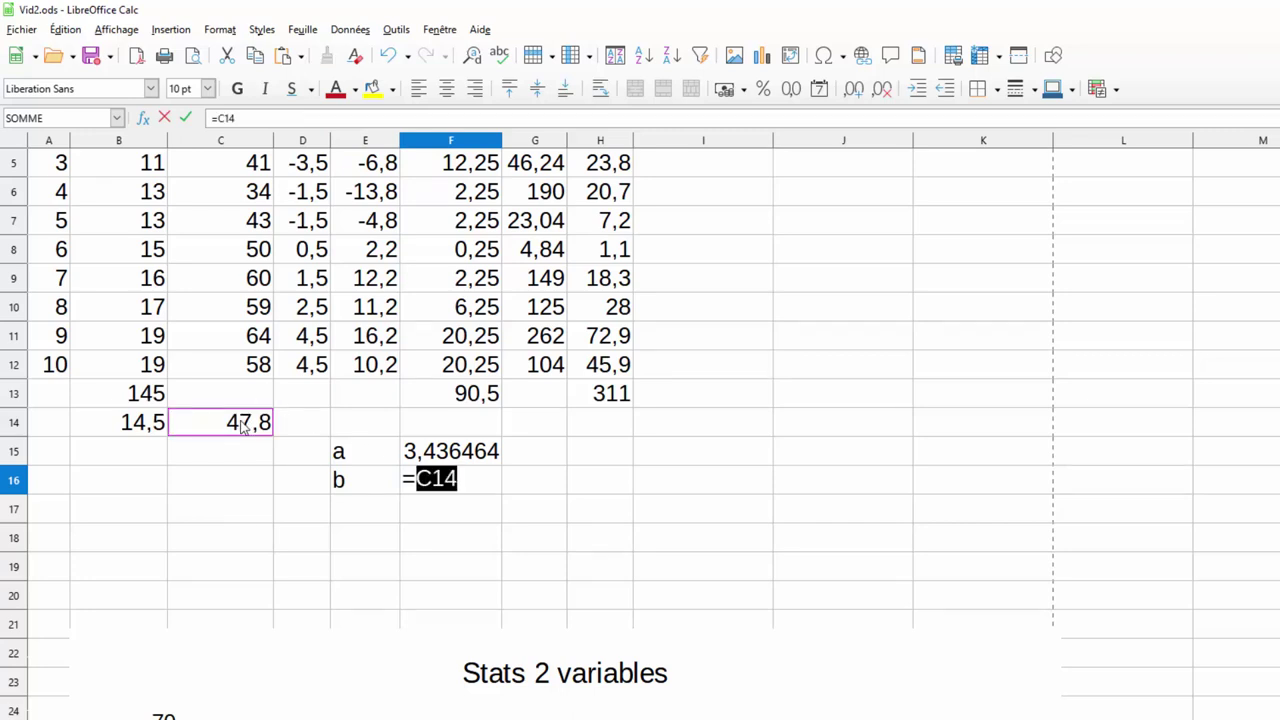
pyautogui.write('-')
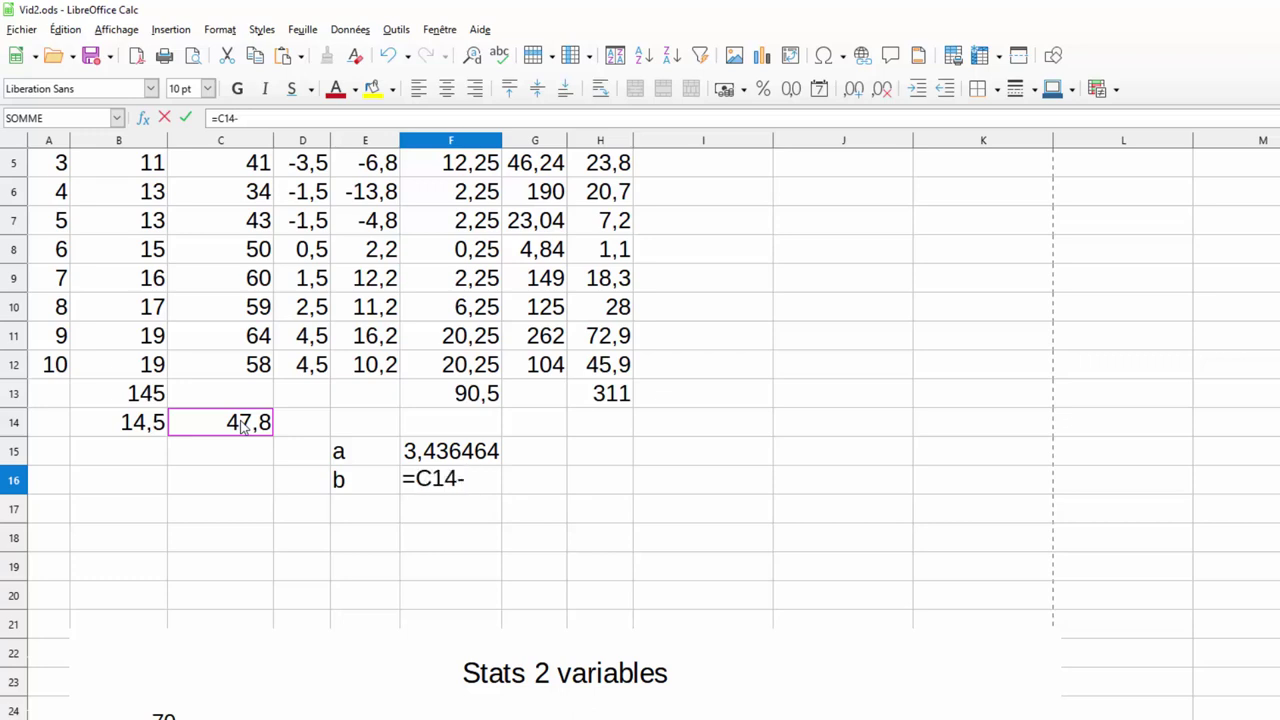
pyautogui.click(452, 453)
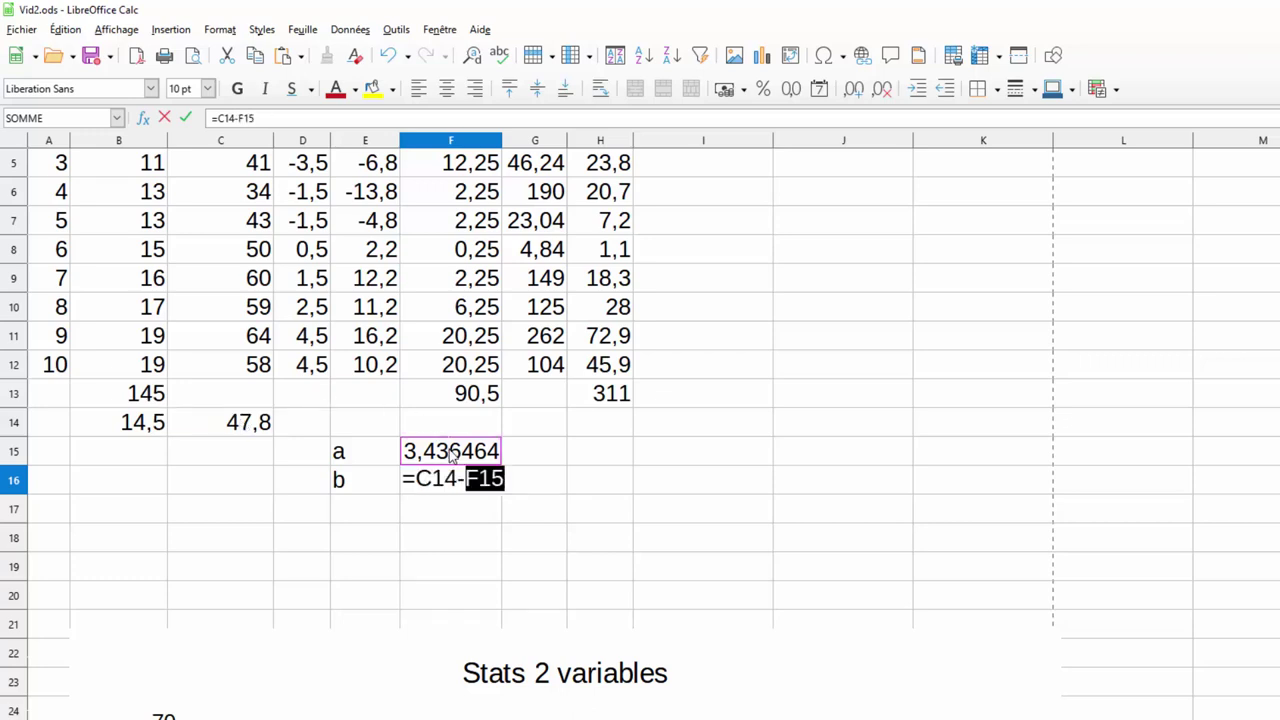
pyautogui.write('*')
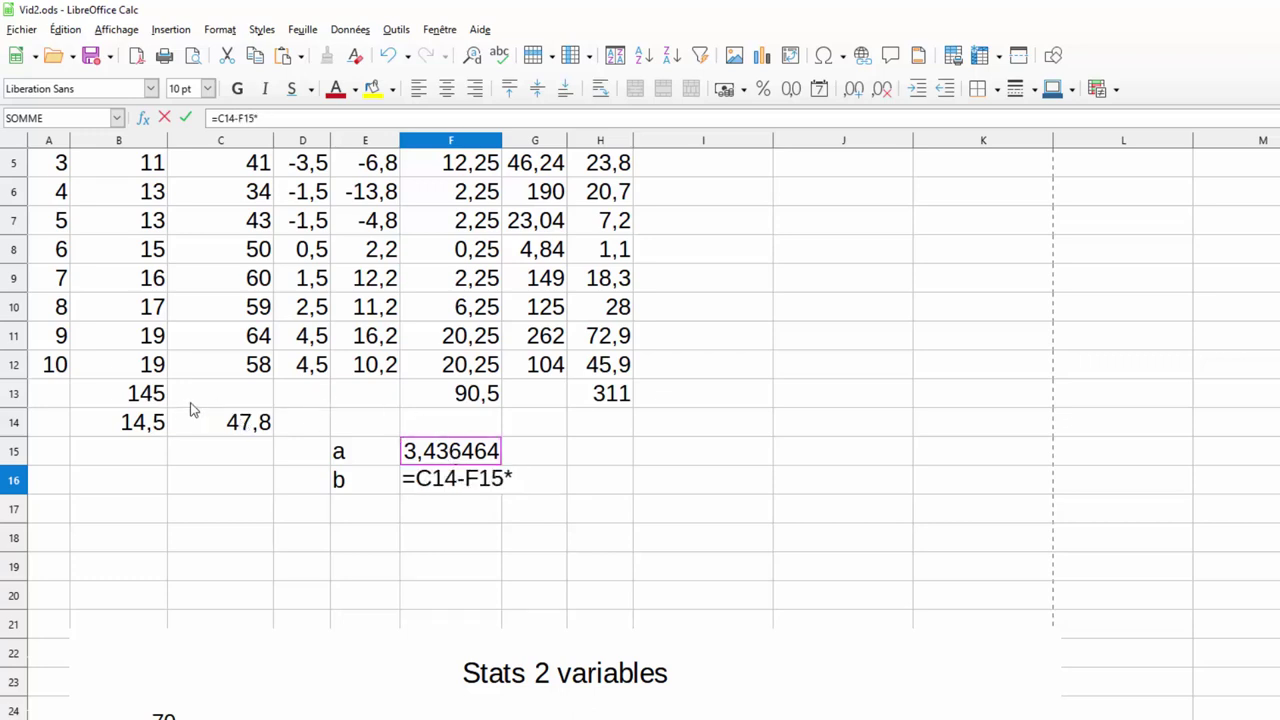
pyautogui.click(134, 426)
pyautogui.press('Return')
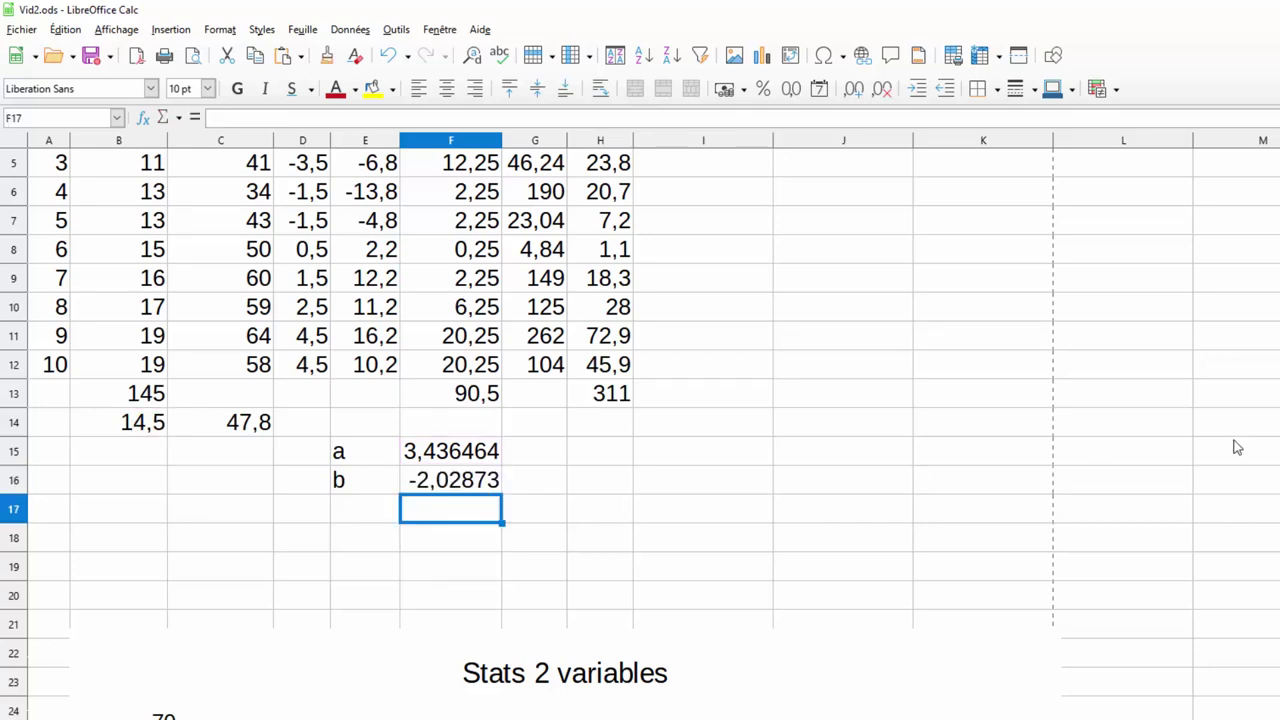
# - Compare the calculated coefficients a and b with the trend line equation on the Stats 2 variables chart
pyautogui.scroll(-2, 640, 400)
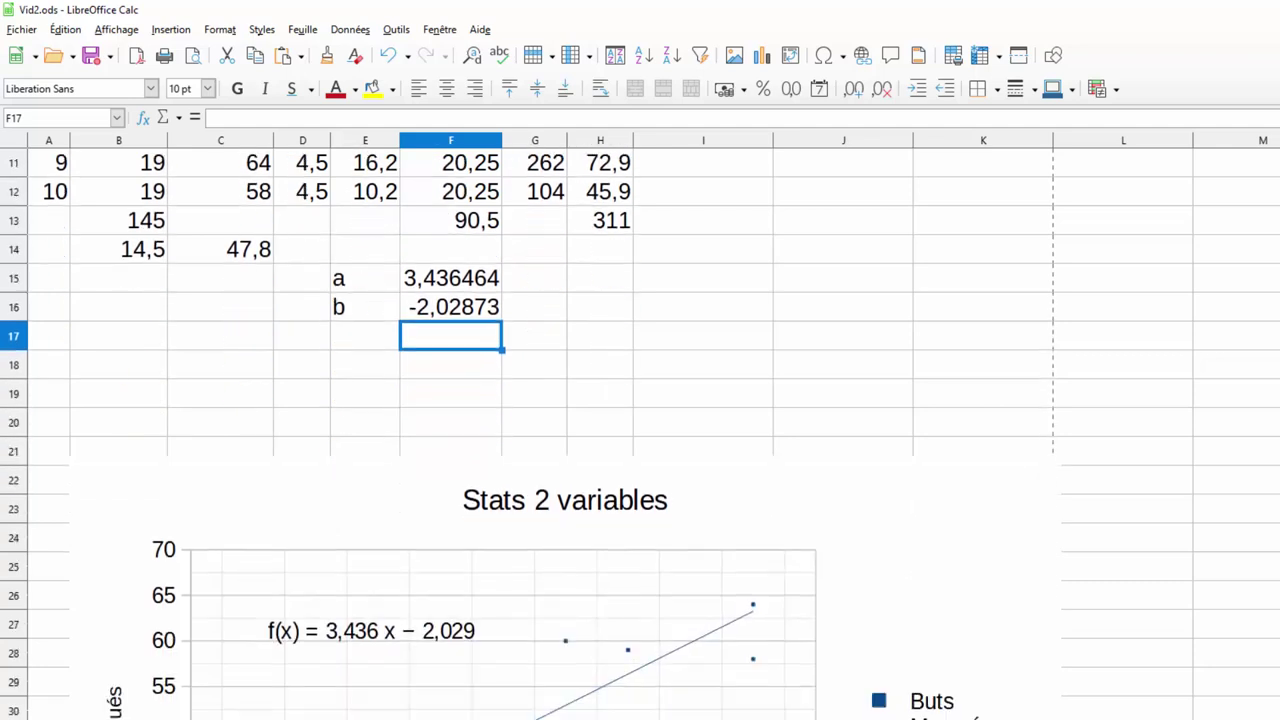
pyautogui.scroll(1, 640, 400)
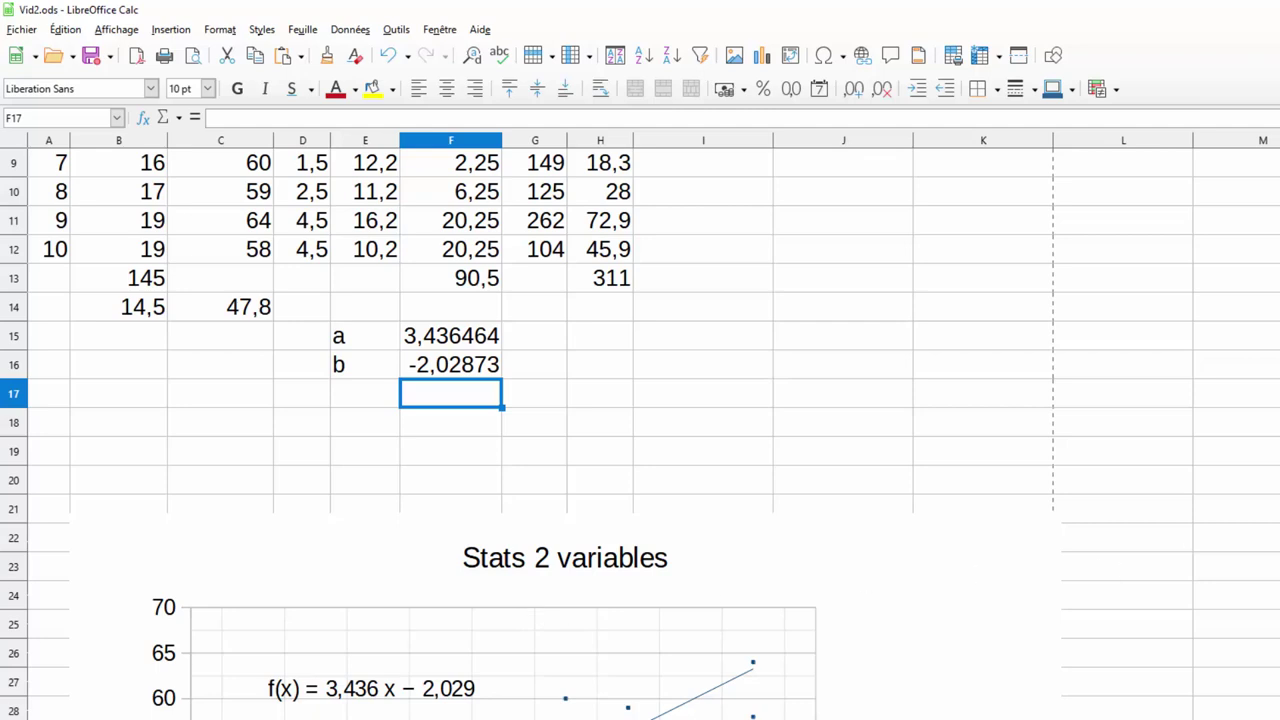
pyautogui.scroll(3, 530, 430)
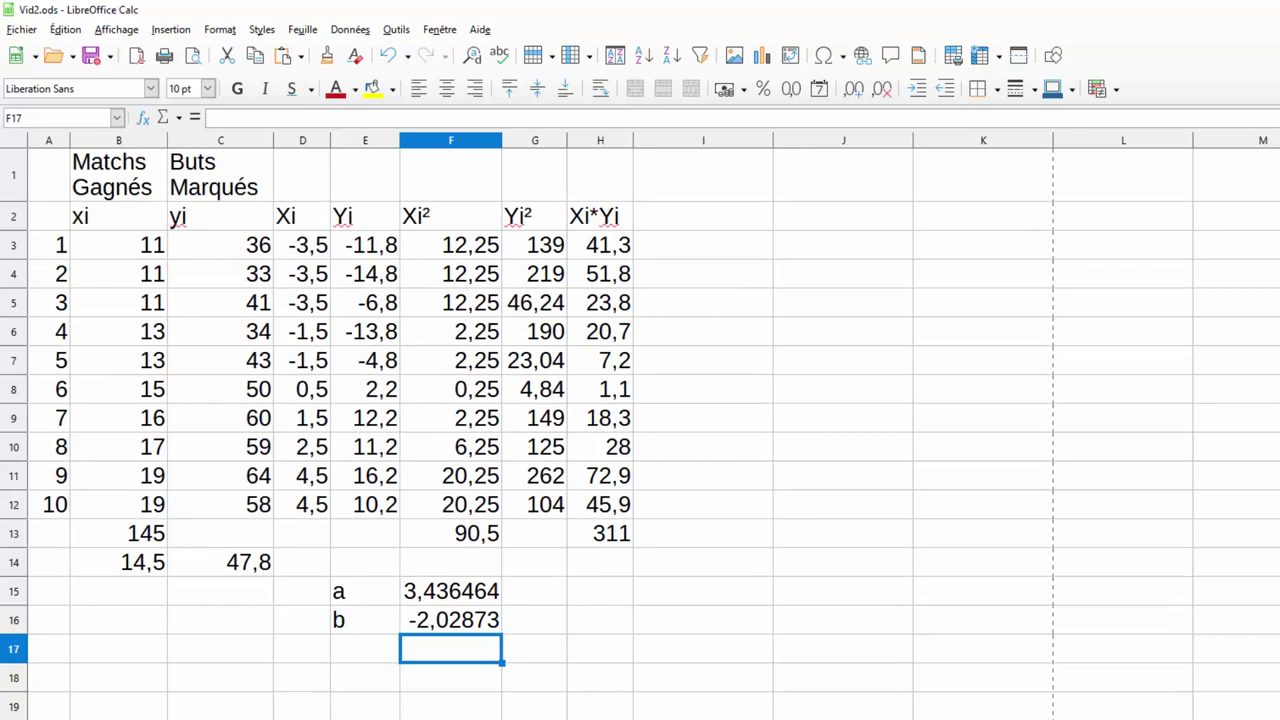
pyautogui.scroll(-4, 530, 430)
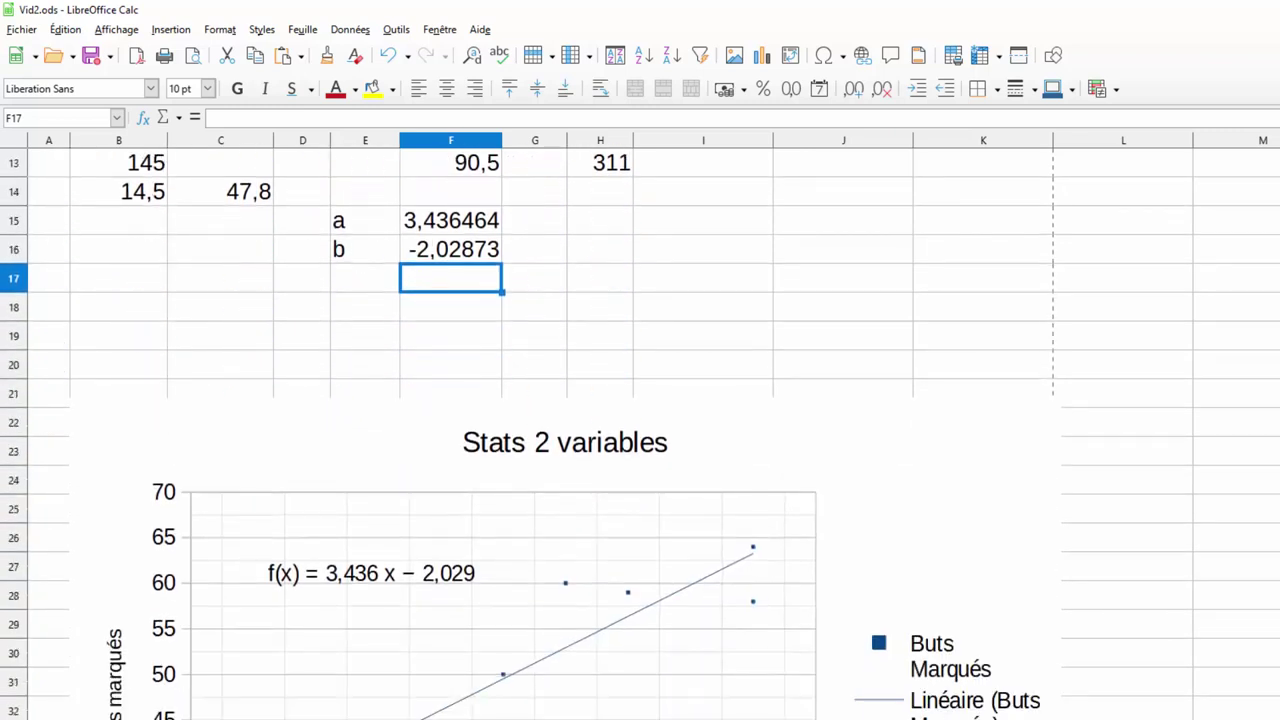
pyautogui.scroll(-2, 530, 430)
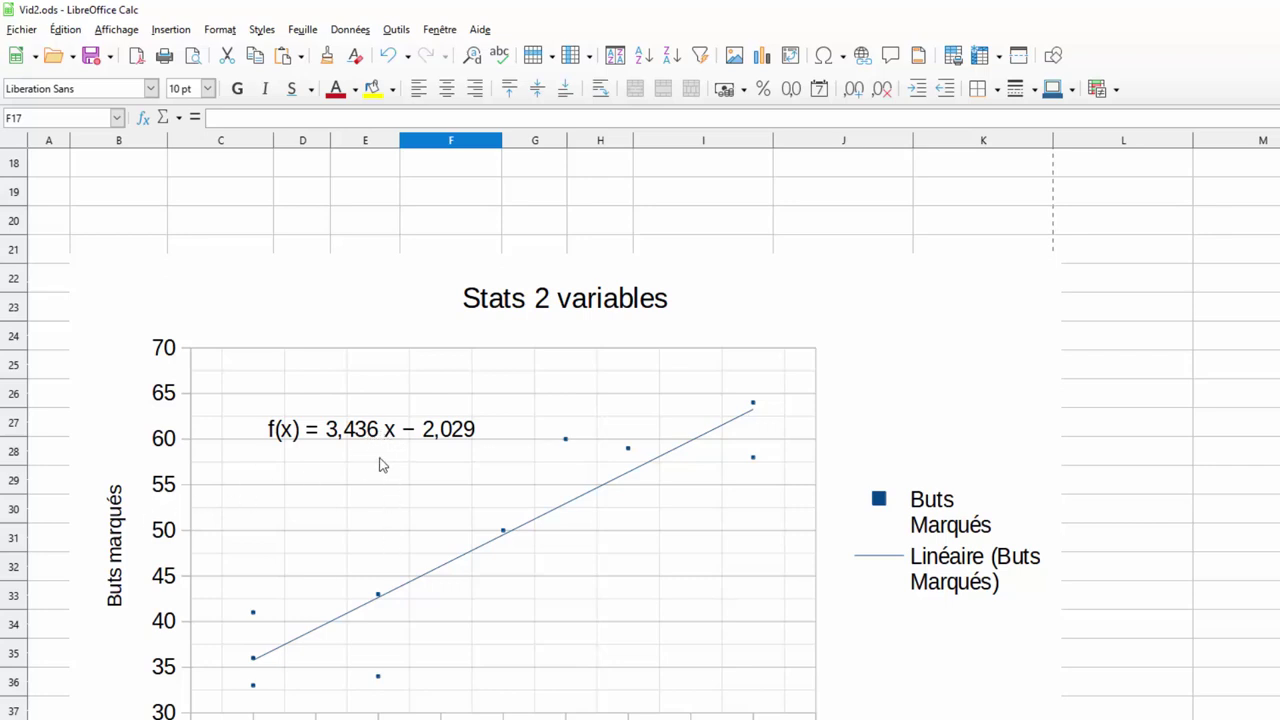
pyautogui.scroll(6, 640, 430)
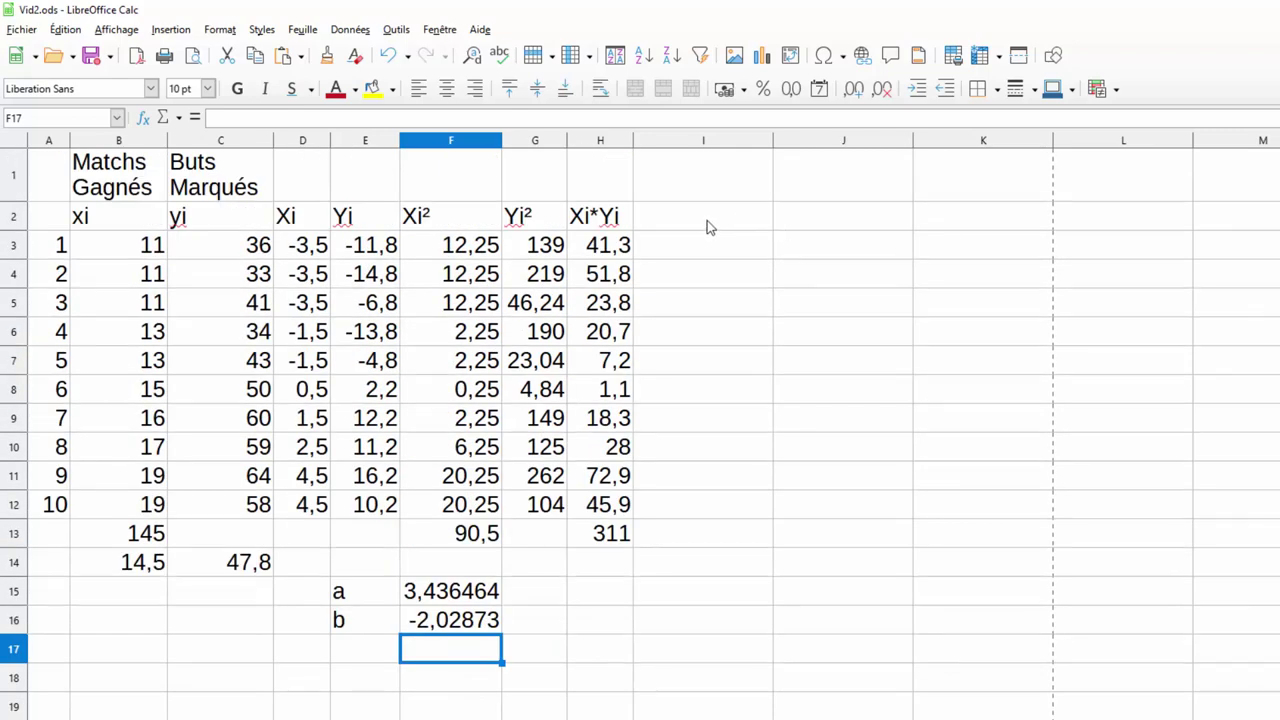
pyautogui.scroll(-5, 880, 510)
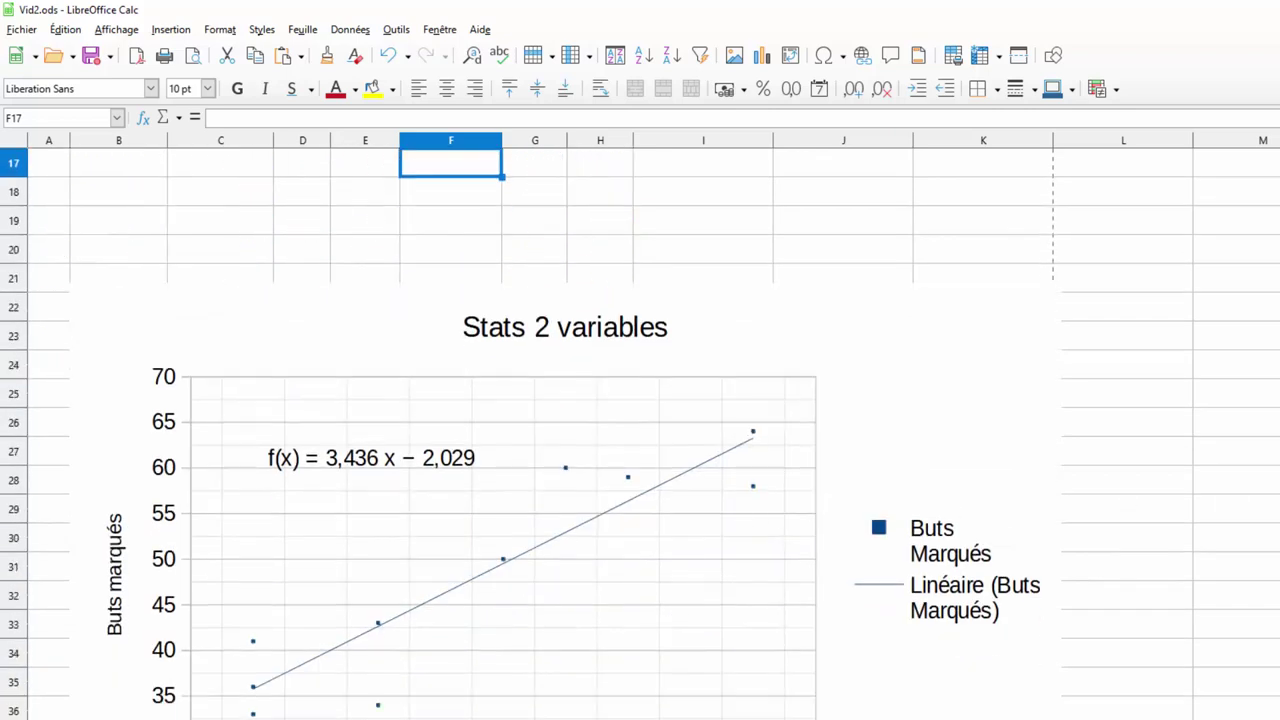
# - Enter the column heading Yestimé in cell I2, beside the Xi*Yi heading
pyautogui.scroll(5, 640, 430)
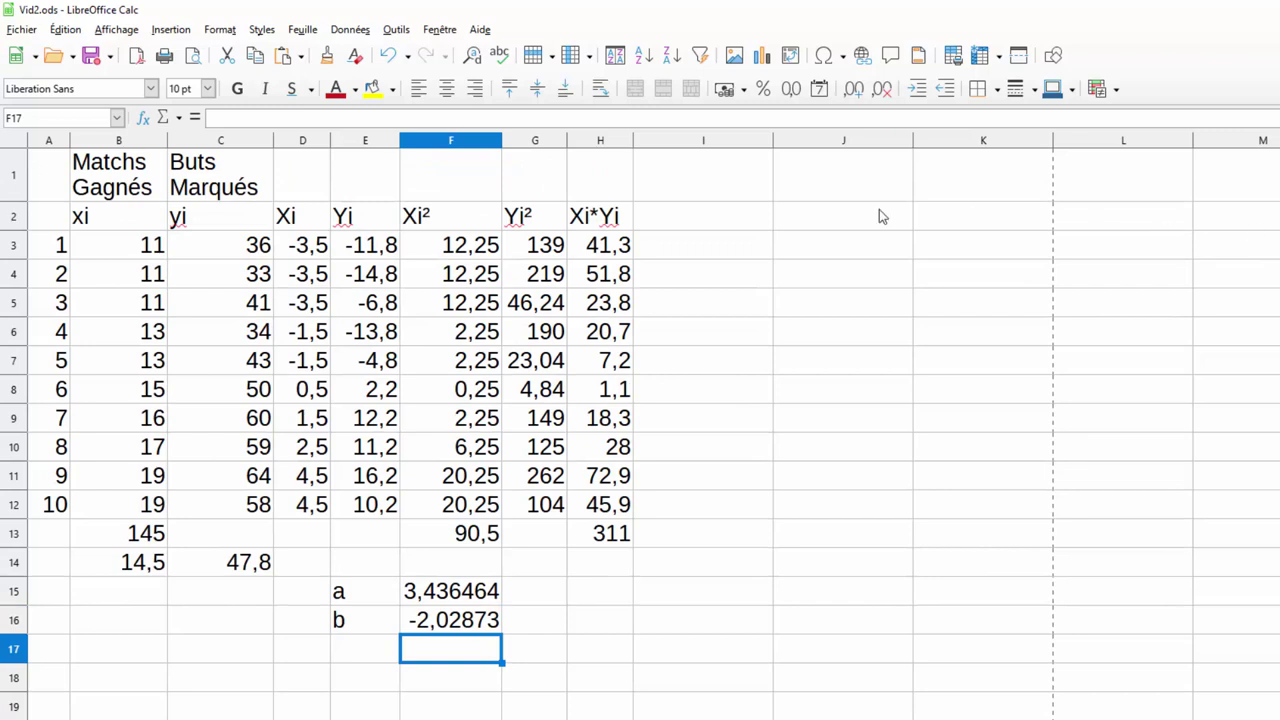
pyautogui.click(714, 219)
pyautogui.write('Yest')
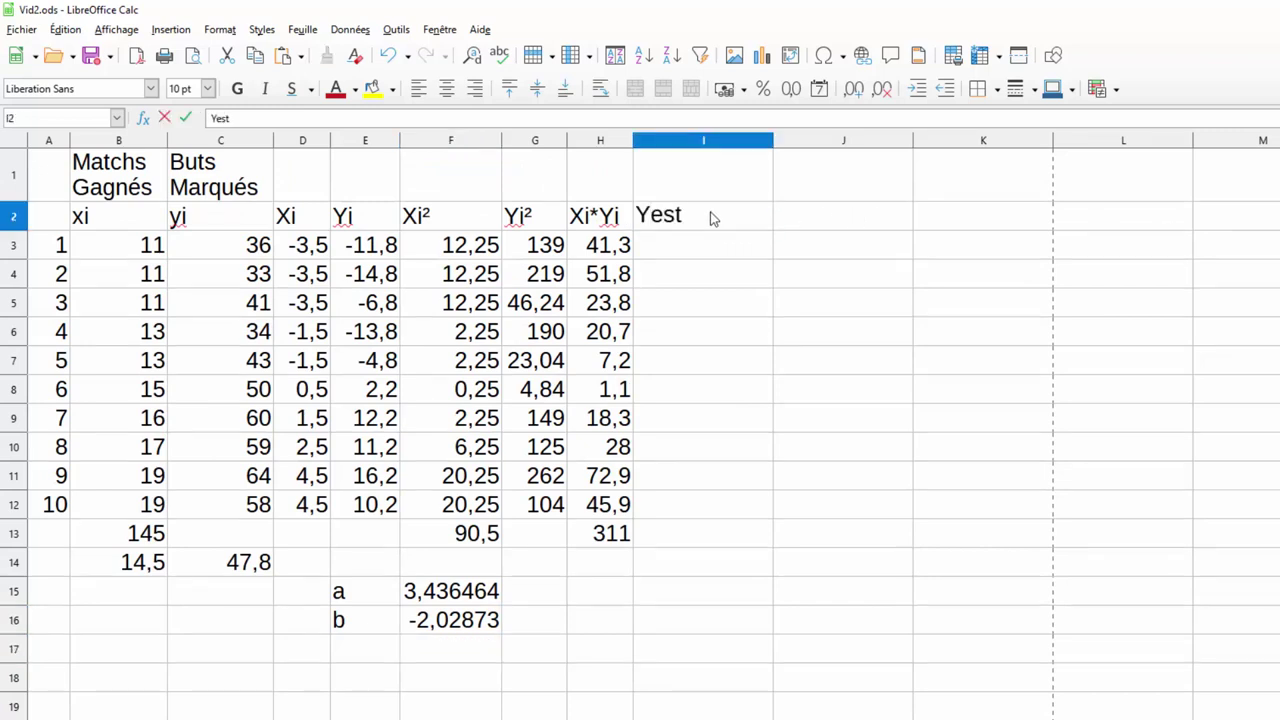
pyautogui.write('imé')
# - Build the estimated value formula =F15*B3+F16 in cell I3 from the slope, the first xi value and the intercept
pyautogui.click(703, 248)
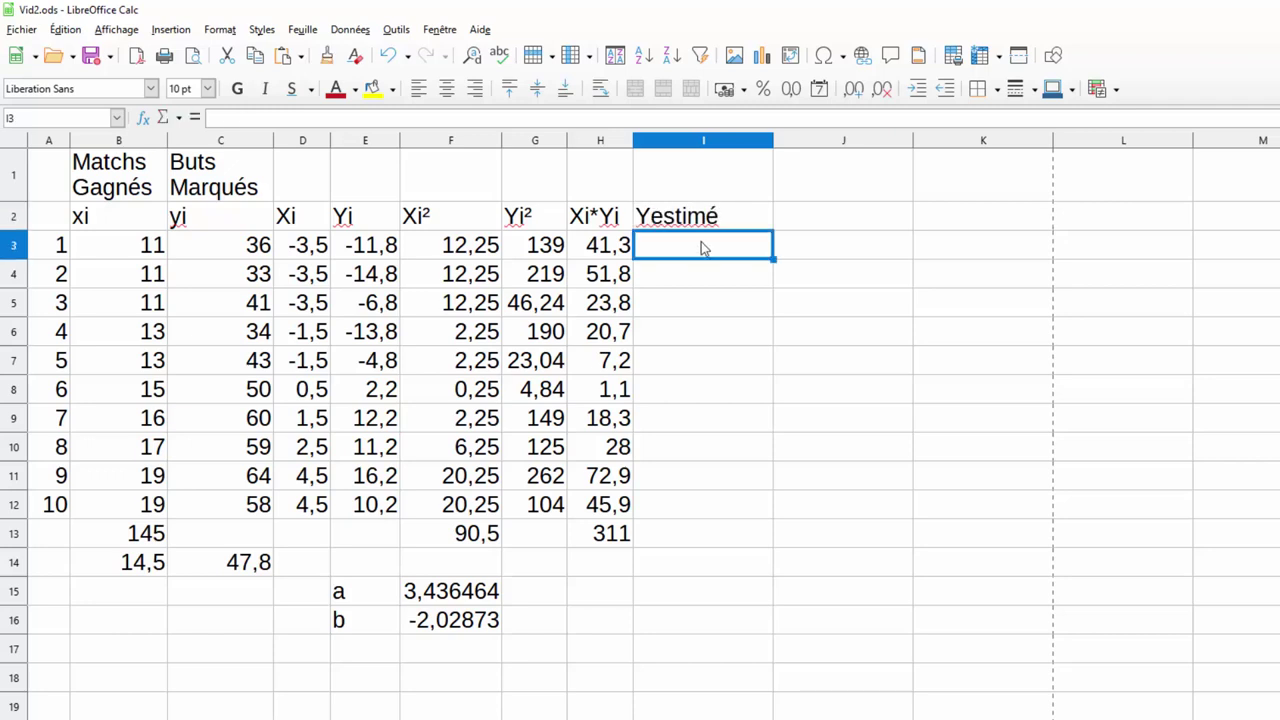
pyautogui.write('=')
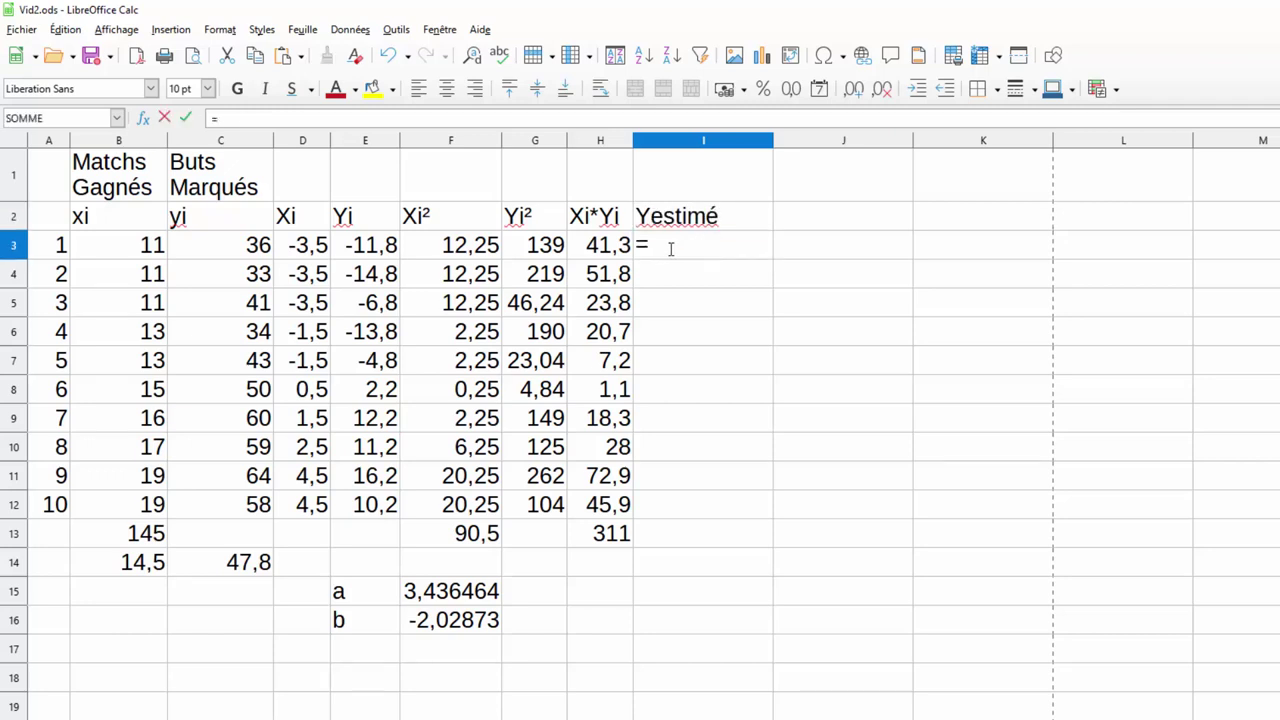
pyautogui.click(463, 592)
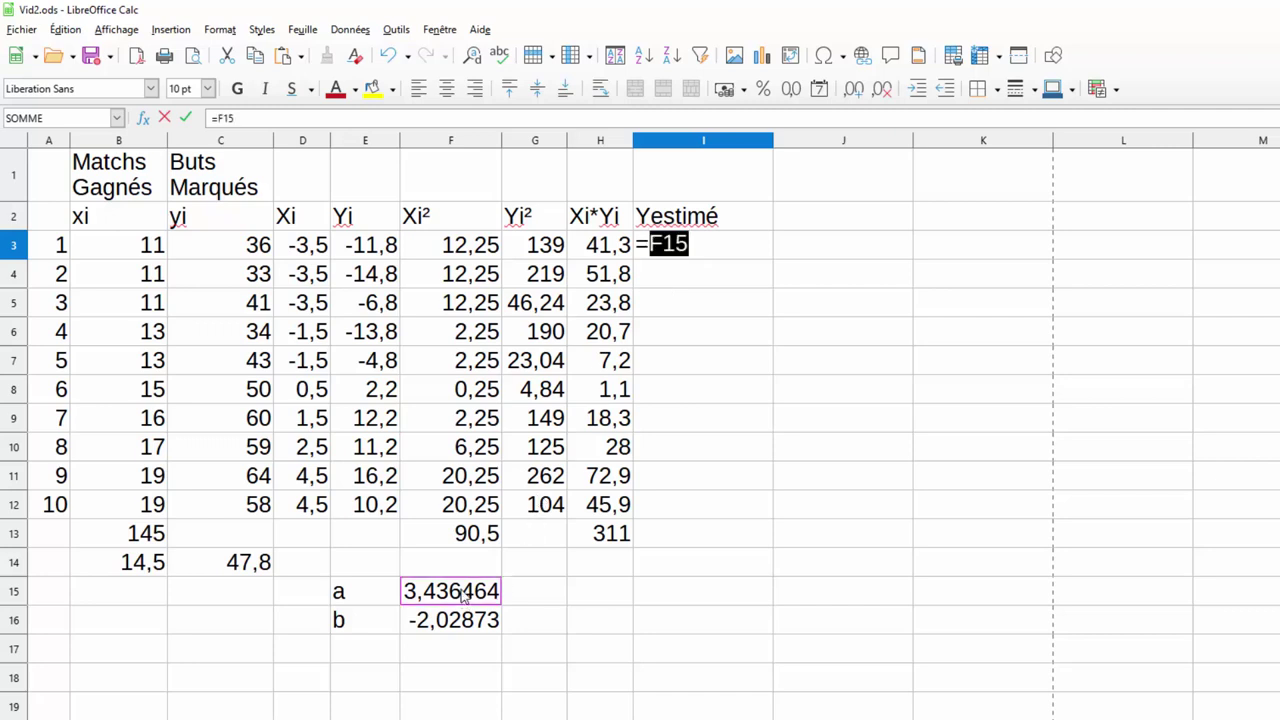
pyautogui.write('*')
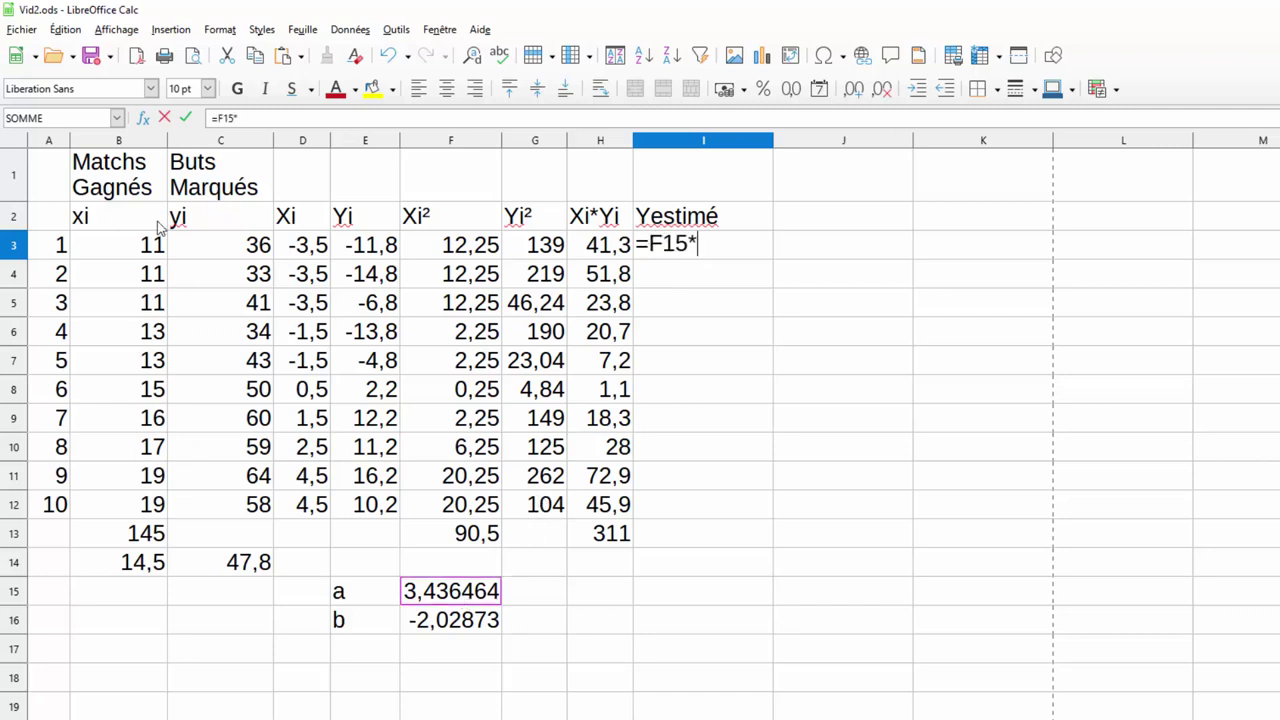
pyautogui.click(124, 250)
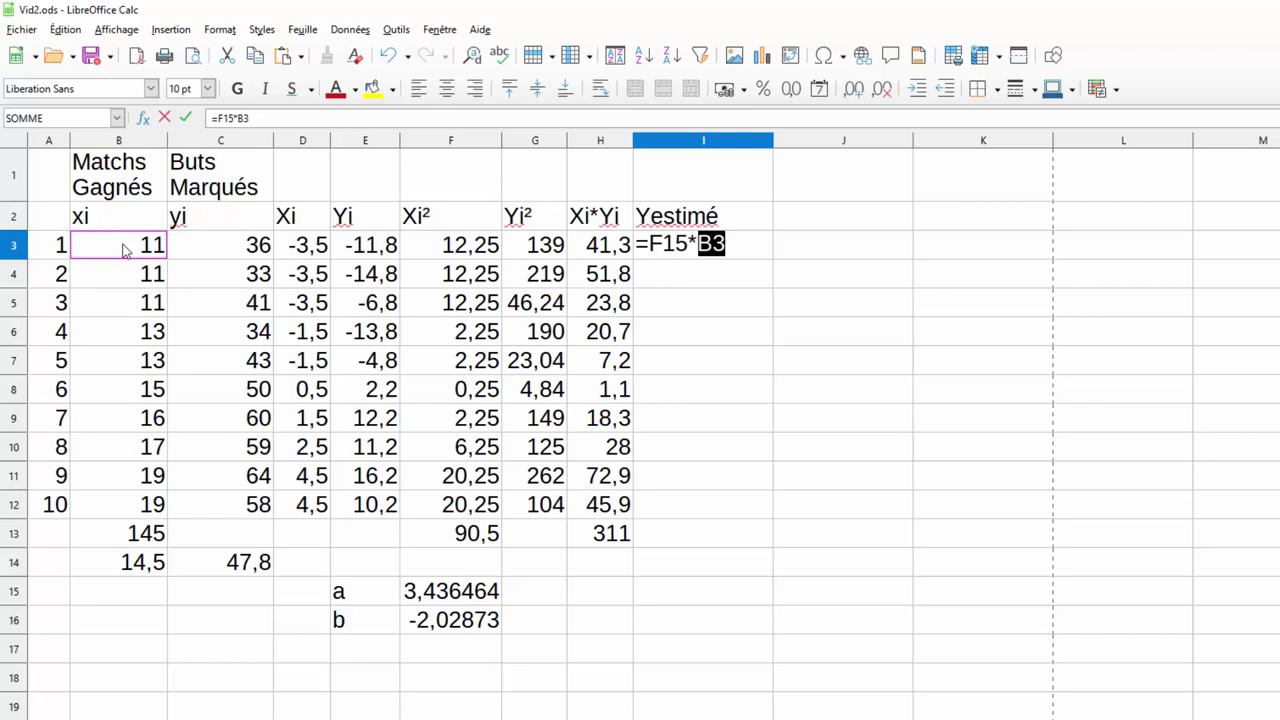
pyautogui.write('+')
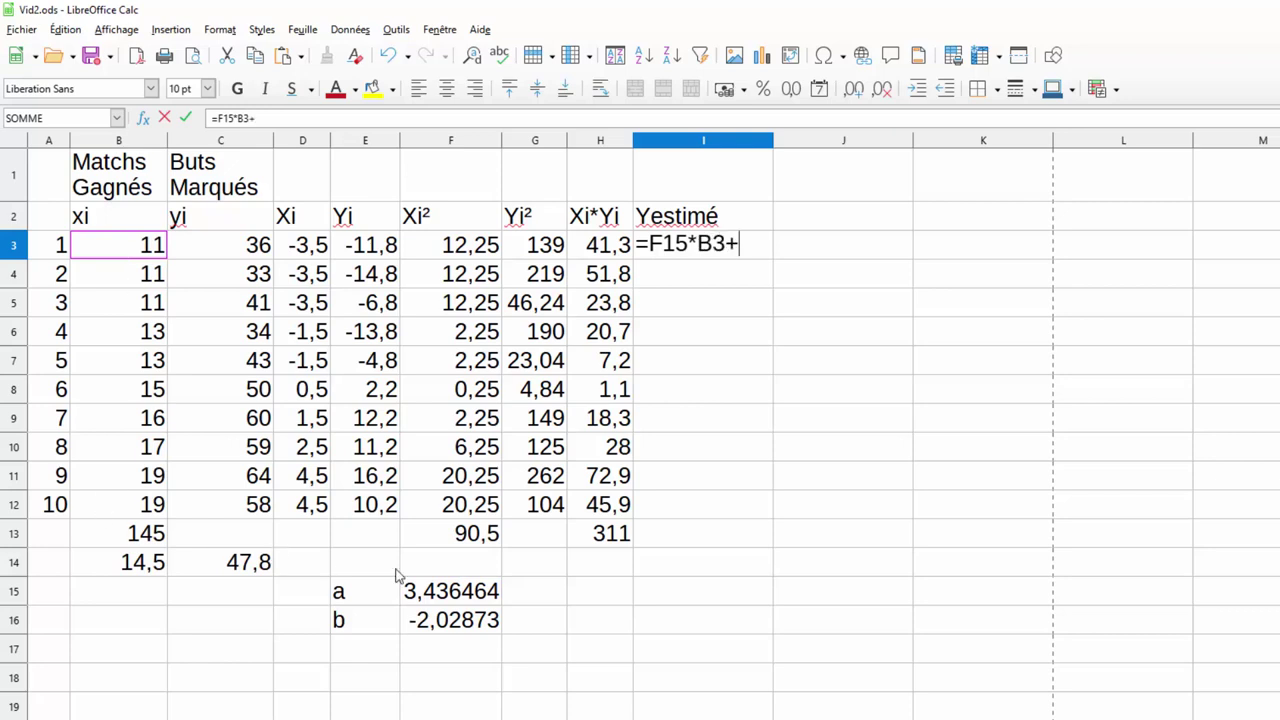
pyautogui.click(455, 620)
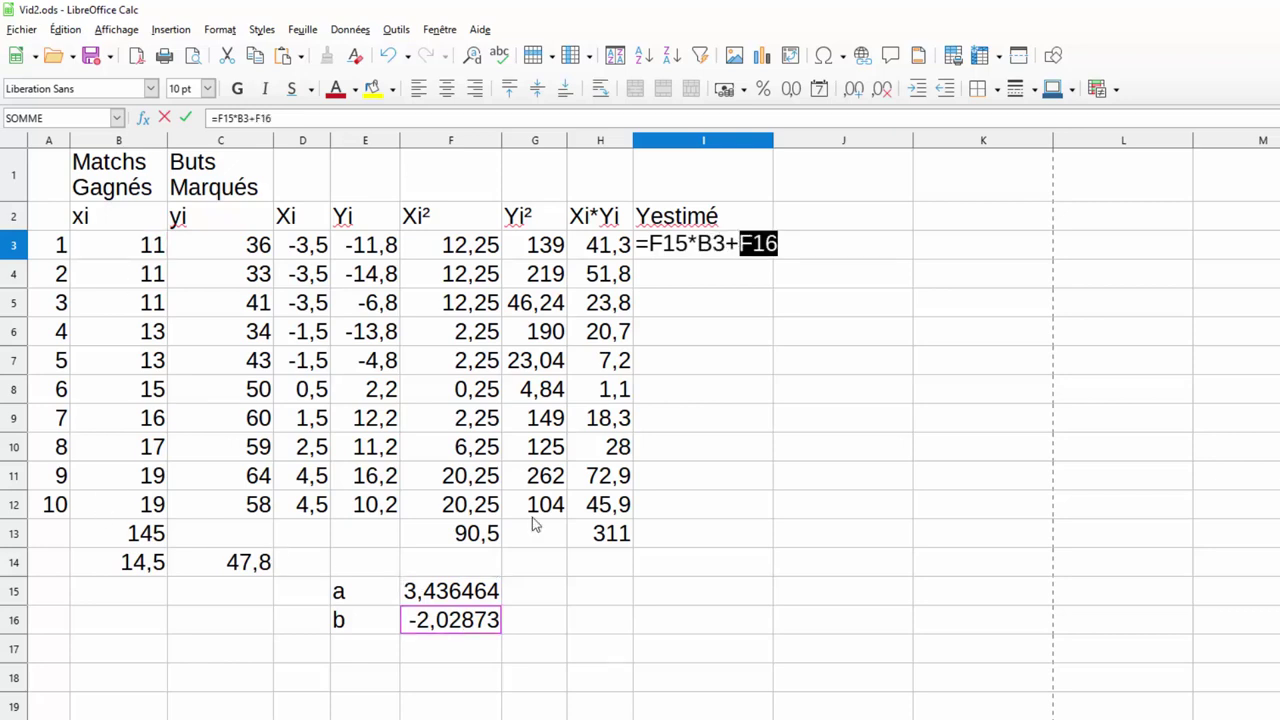
# - Make the slope and intercept references absolute so the formula in I3 reads =$F$15*B3+$F$16
pyautogui.click(697, 243)
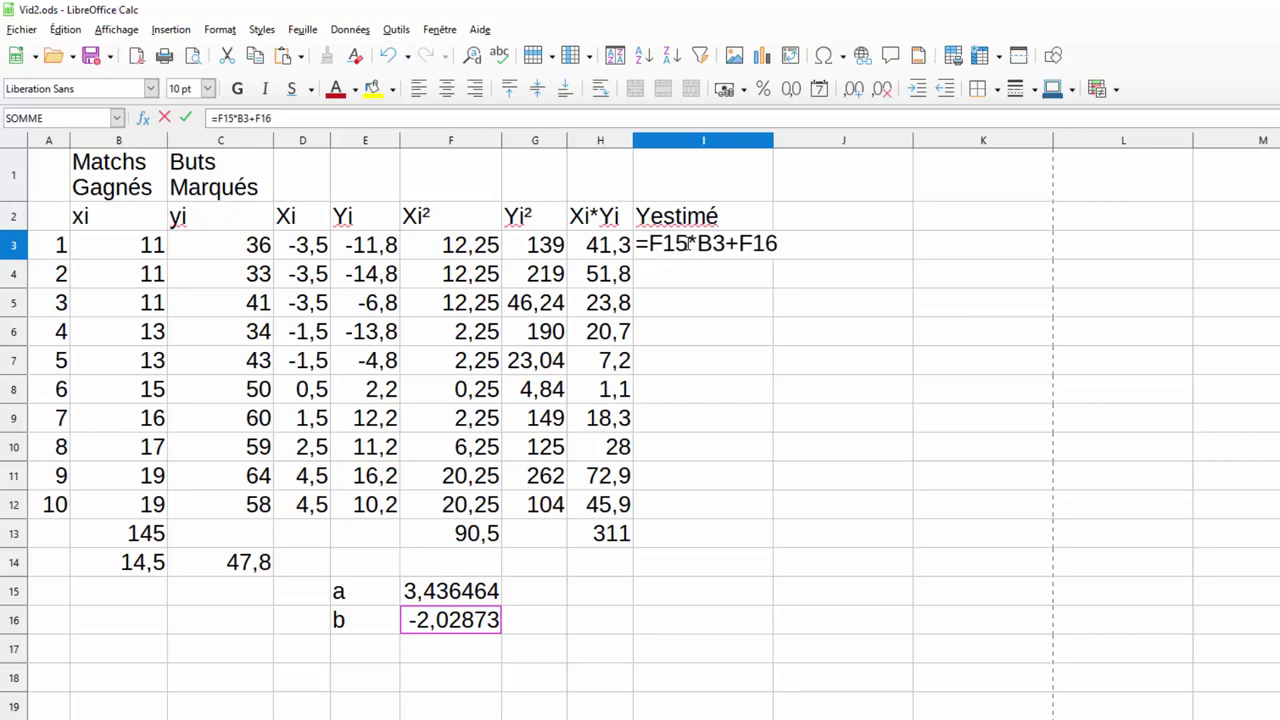
pyautogui.write('$')
pyautogui.press('BackSpace')
pyautogui.write('$')
pyautogui.press('Right')
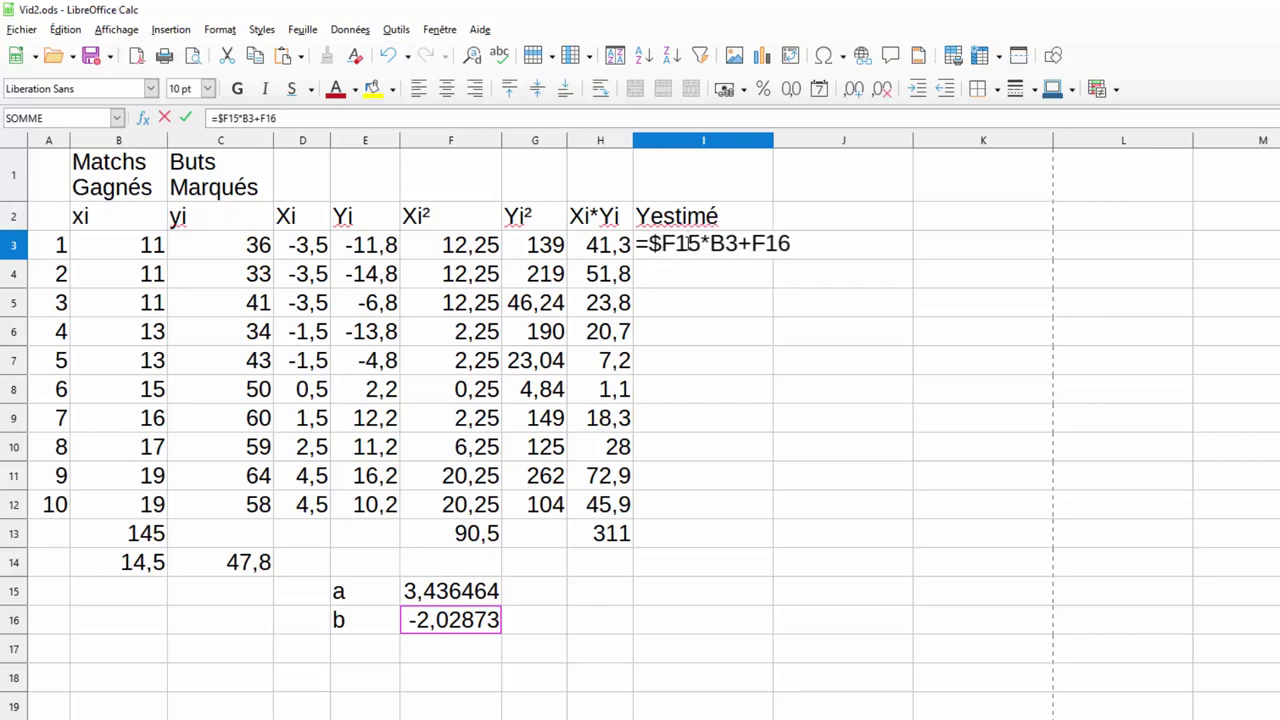
pyautogui.write('$')
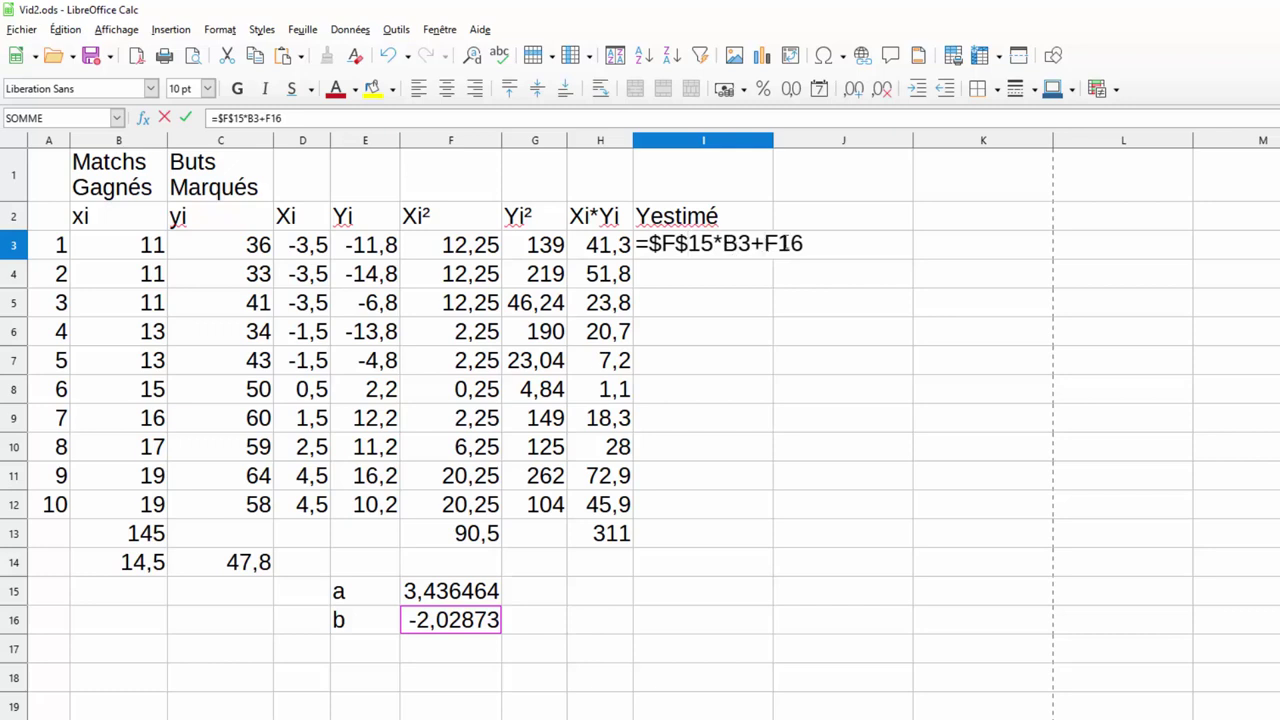
pyautogui.click(765, 243)
pyautogui.write('$')
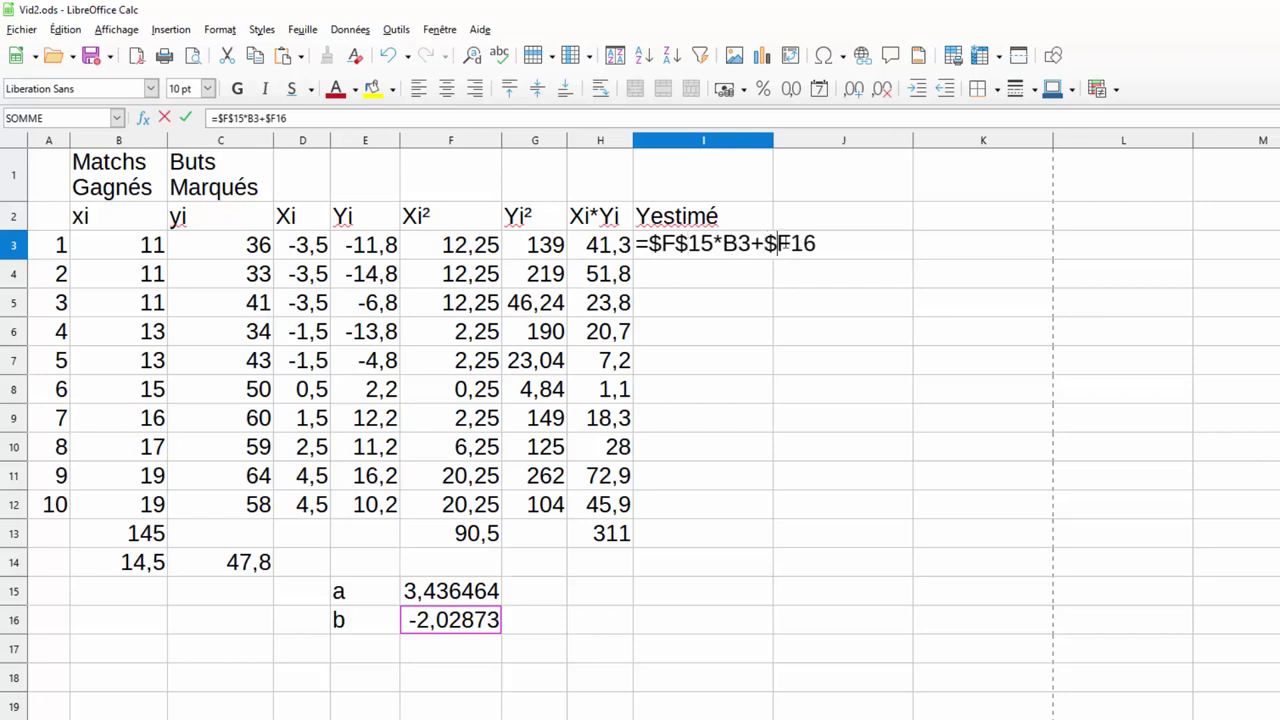
pyautogui.click(790, 243)
pyautogui.write('$')
pyautogui.press('Return')
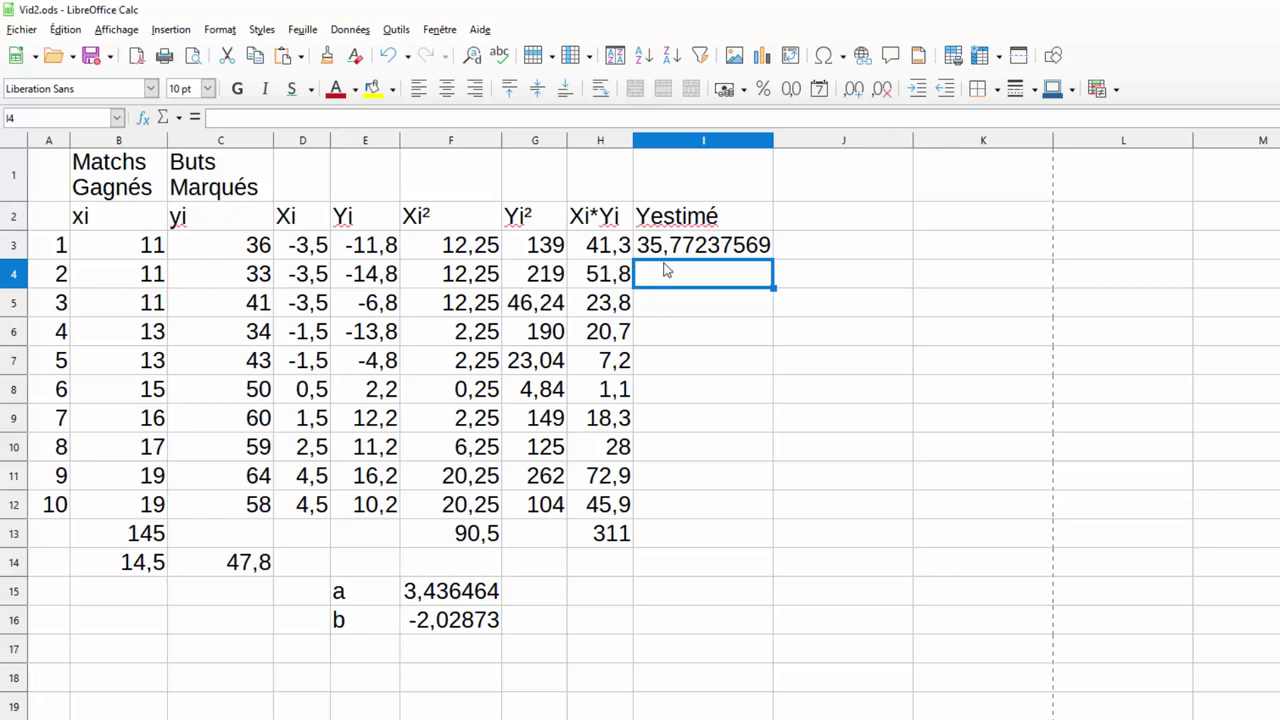
# - Fill the estimated value formula from I3 down through I12
pyautogui.click(730, 252)
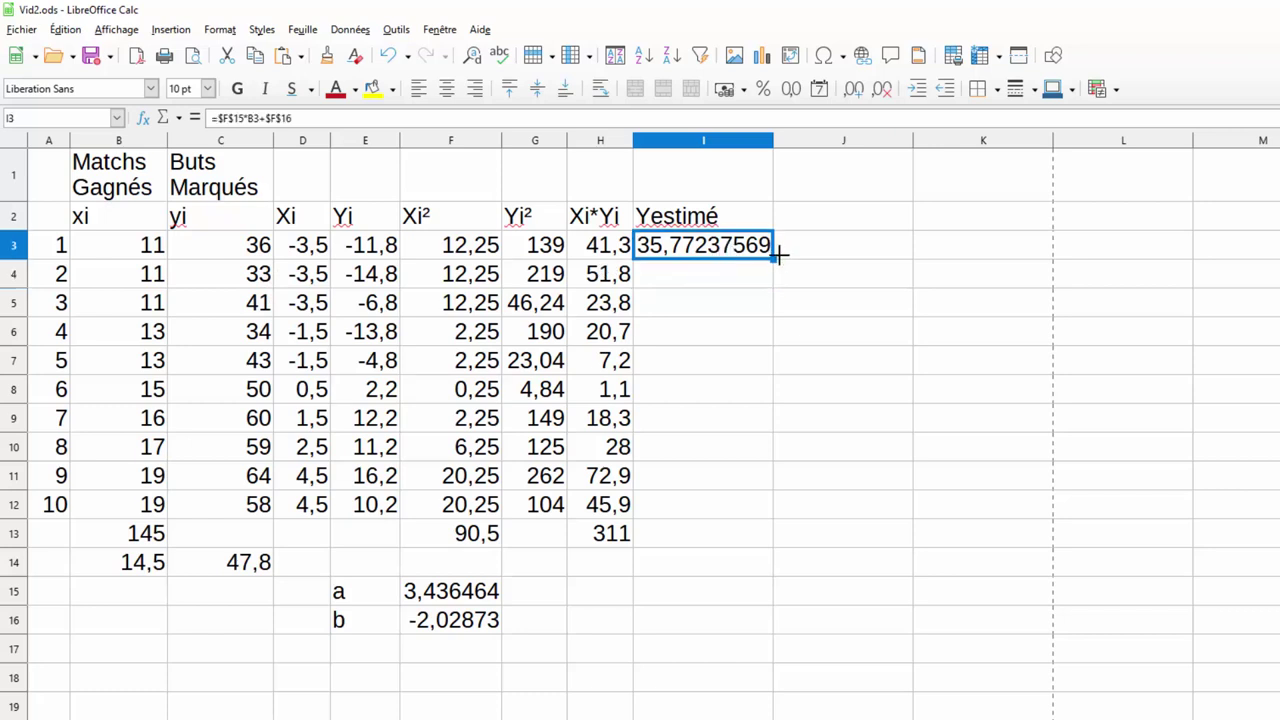
pyautogui.moveTo(773, 258); pyautogui.dragTo(755, 517)
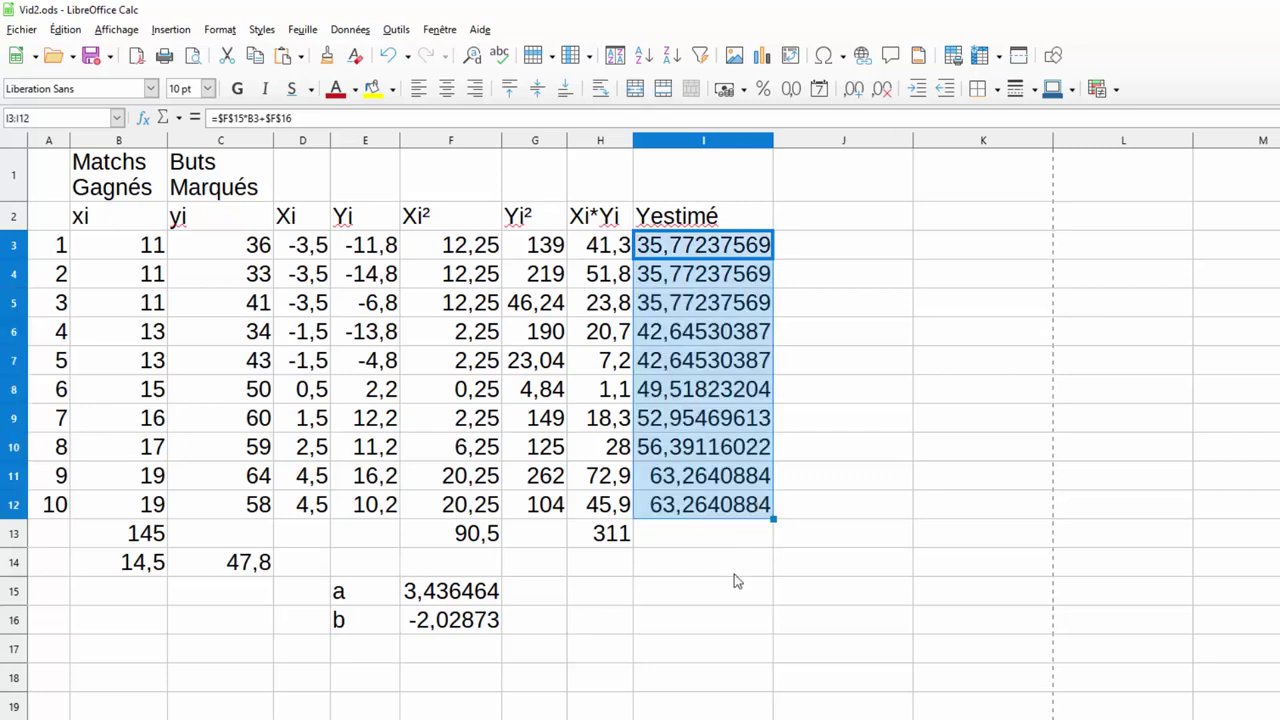
pyautogui.click(736, 573)
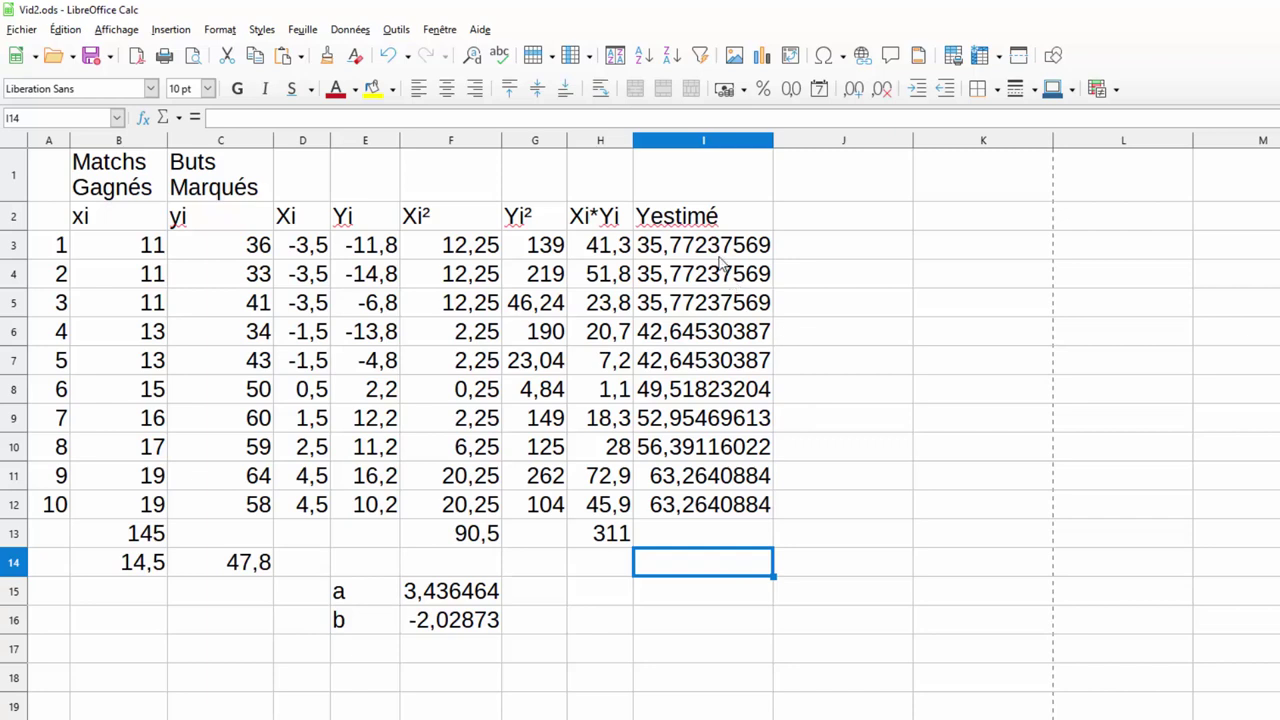
# - Enter the column heading Ecart in cell J2
pyautogui.click(856, 221)
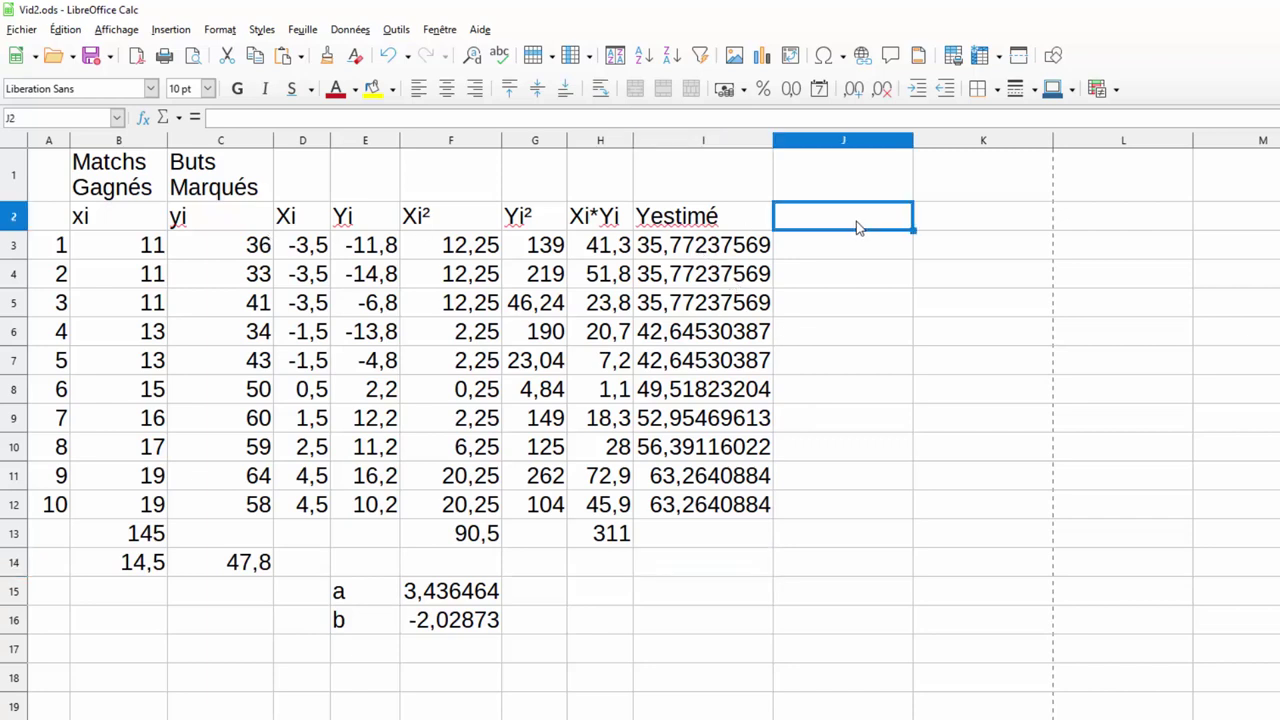
pyautogui.write('Ecart')
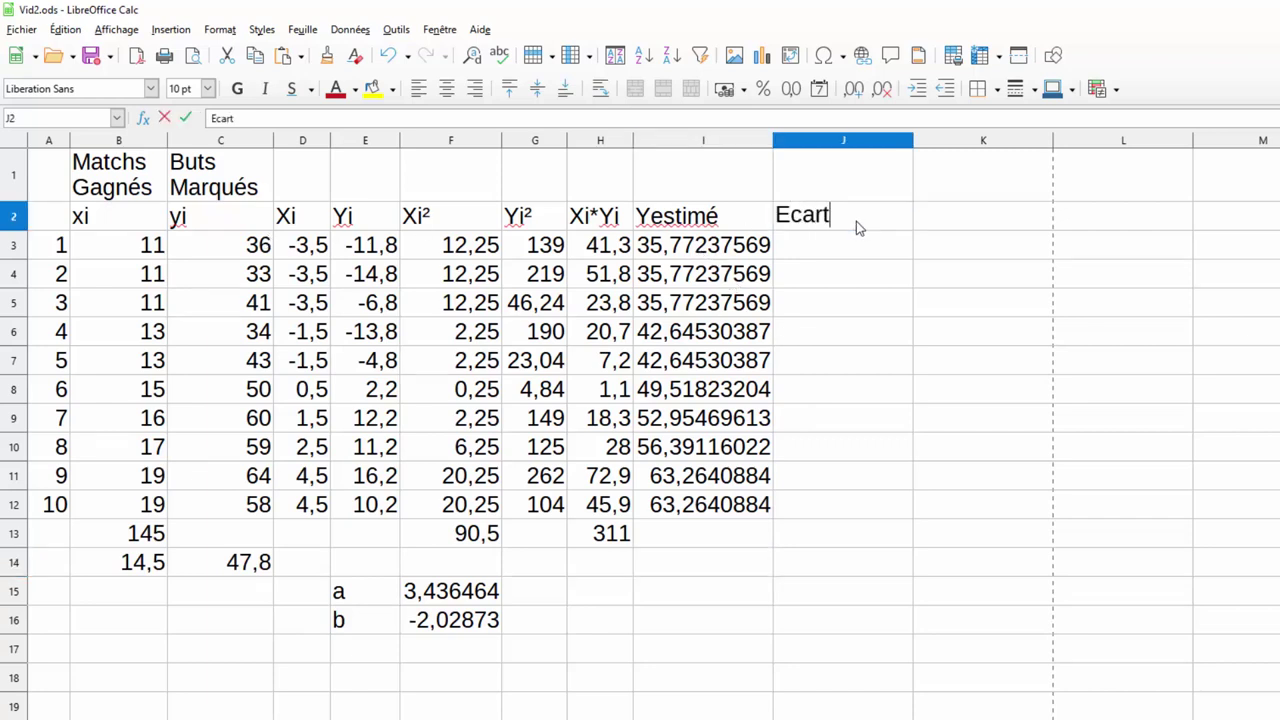
pyautogui.press('Return')
# - Compute the deviation in J3 with the formula =I3-C3 and fill it down through J12
pyautogui.write('=')
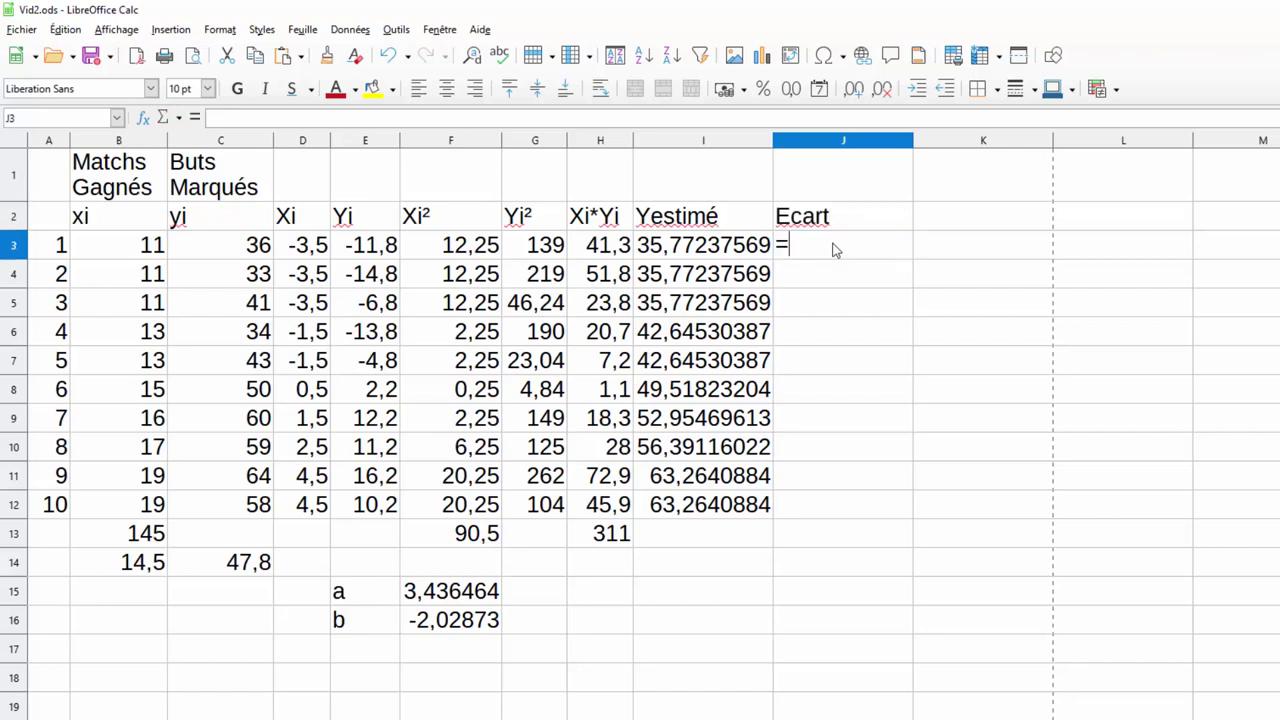
pyautogui.click(750, 252)
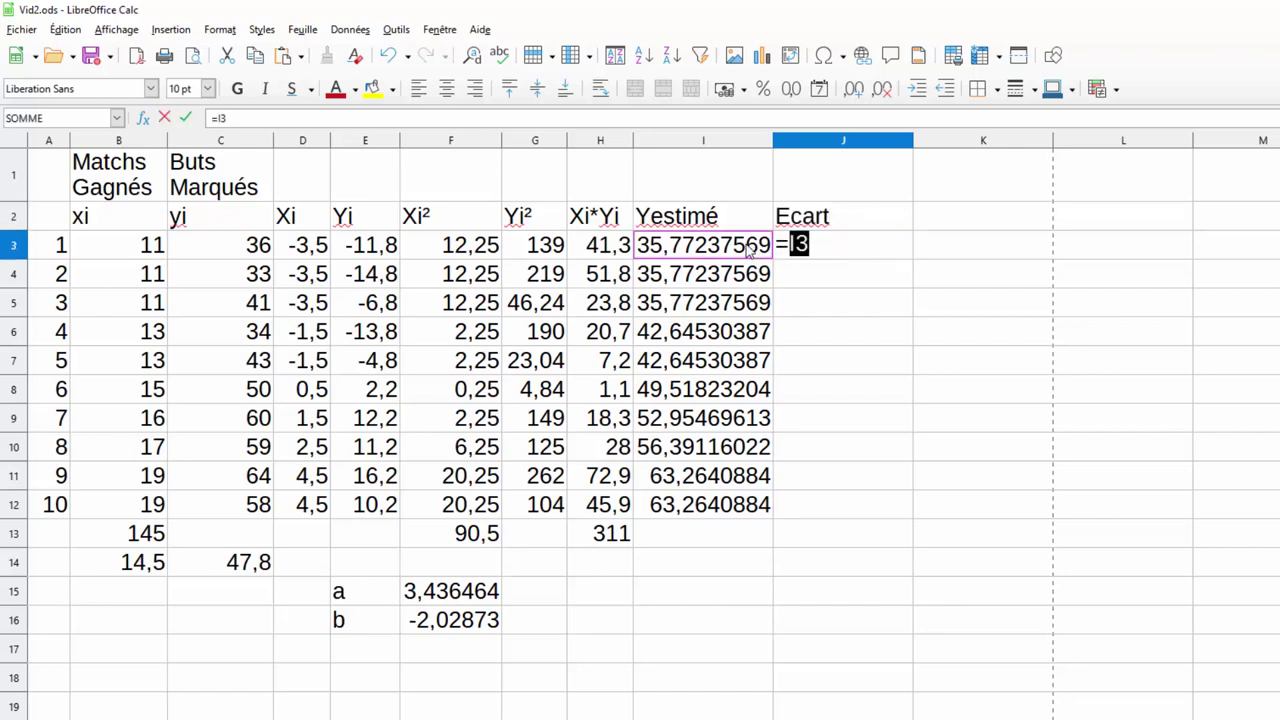
pyautogui.write('-')
pyautogui.click(243, 250)
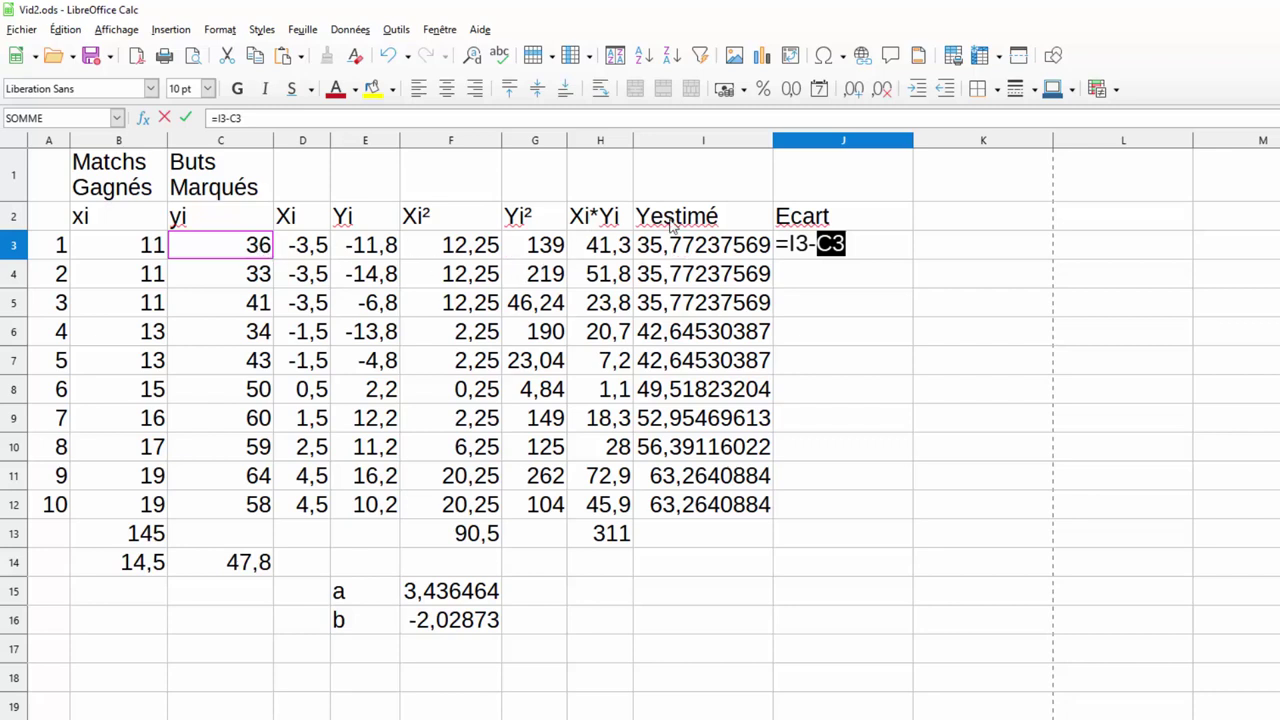
pyautogui.press('Return')
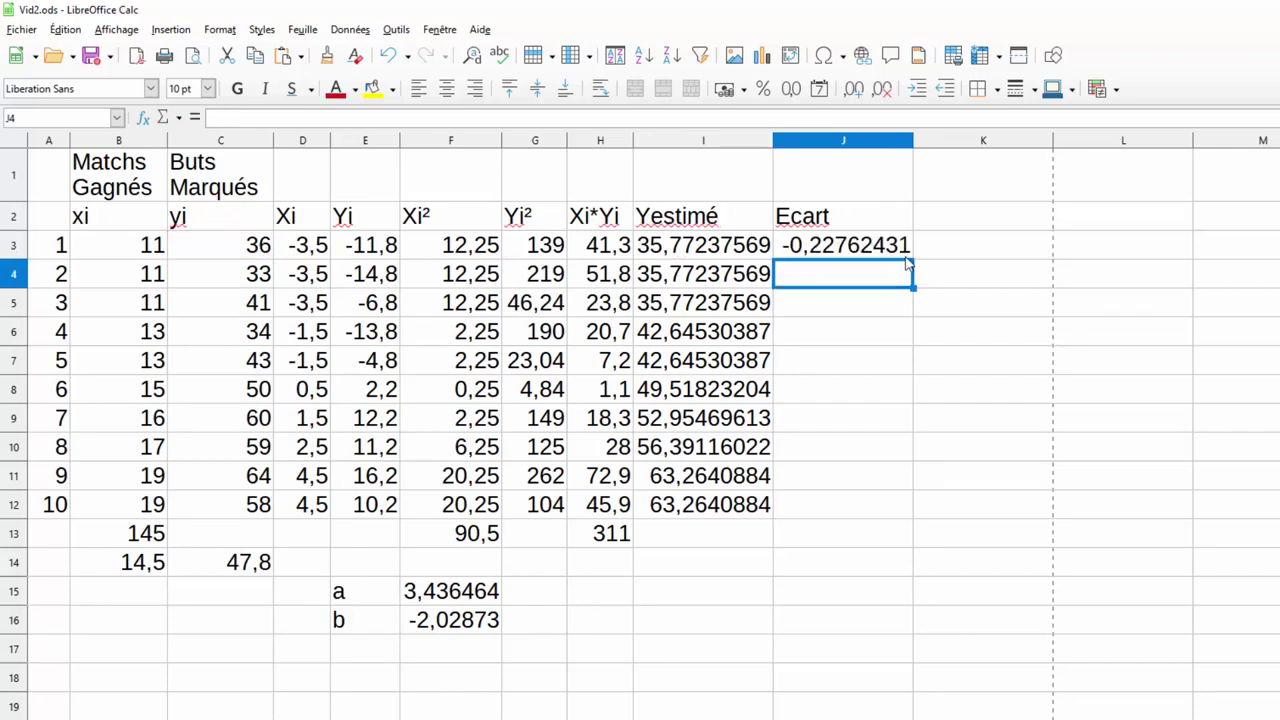
pyautogui.click(889, 250)
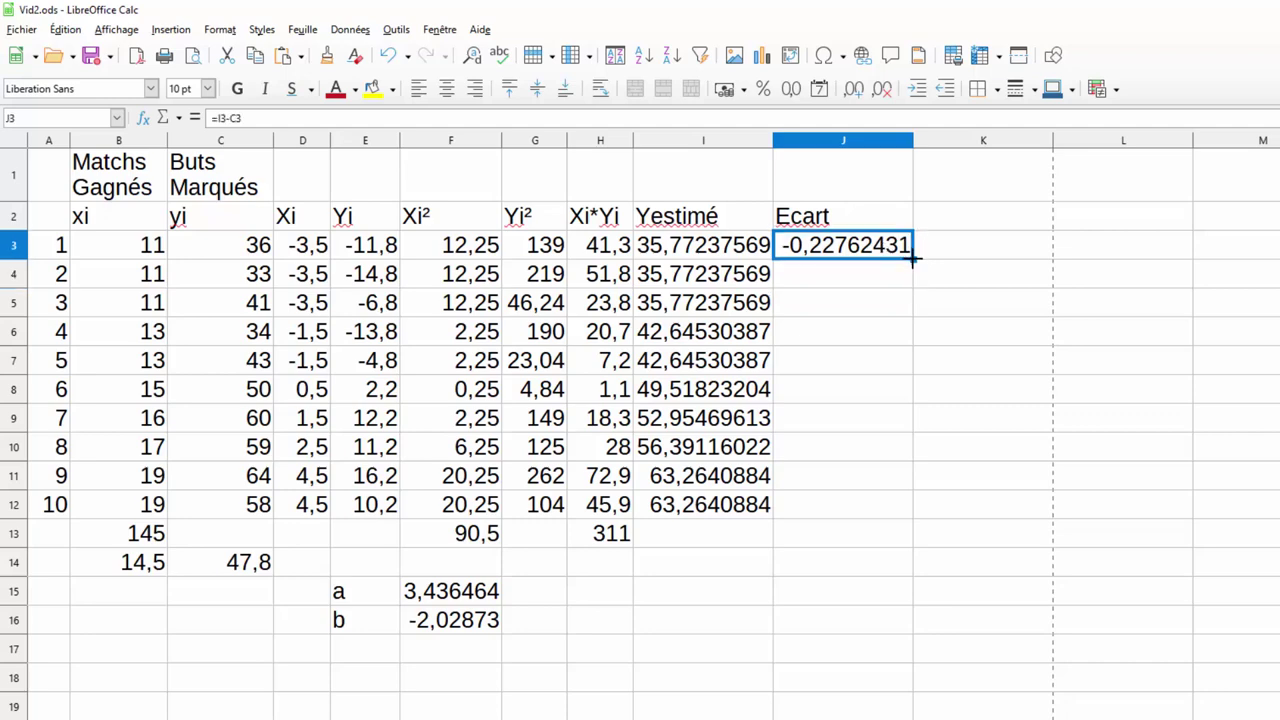
pyautogui.moveTo(912, 258); pyautogui.dragTo(900, 510)
# - Enter the column heading E² in cell K2 for the squared deviations
pyautogui.click(973, 229)
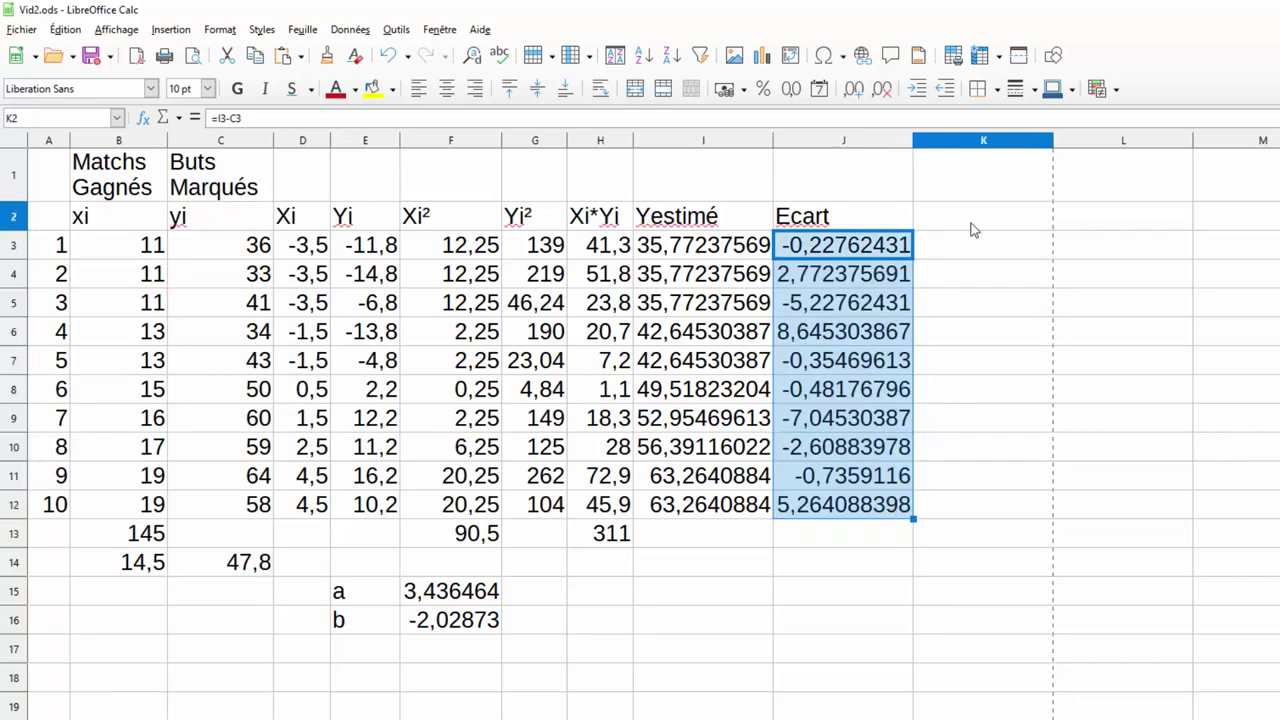
pyautogui.write('E')
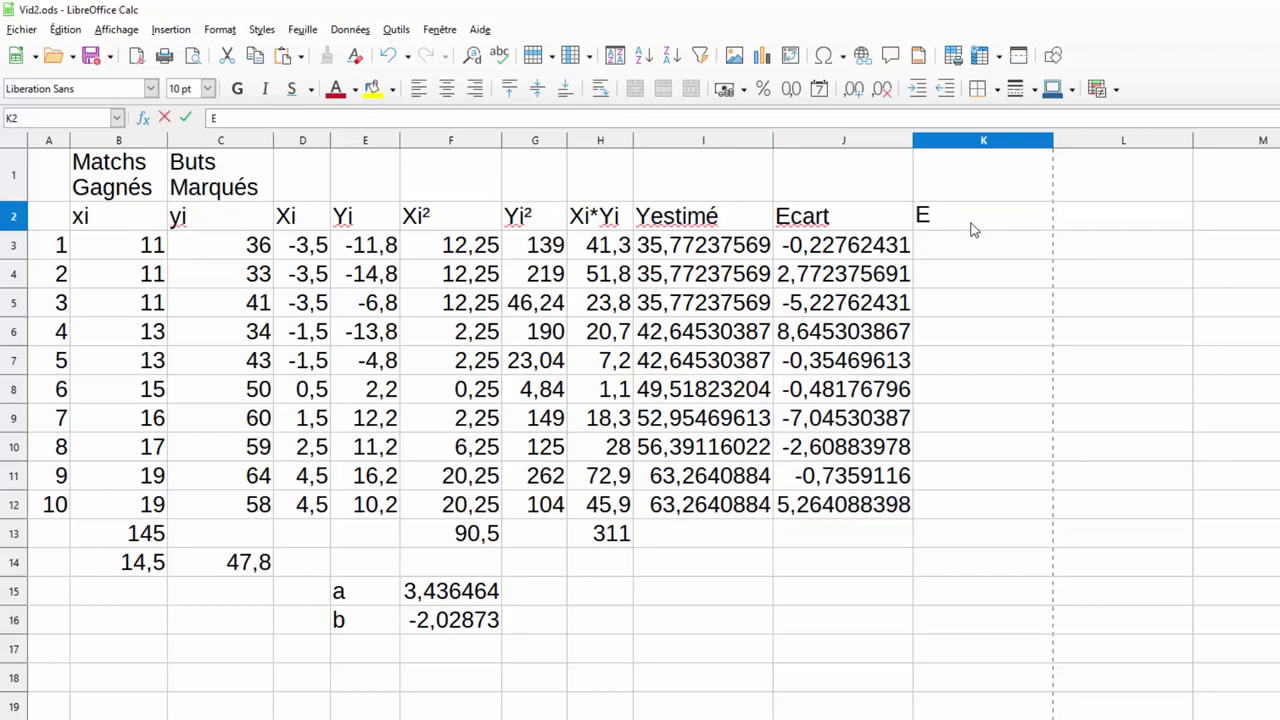
pyautogui.write('^2')
pyautogui.press('Return')
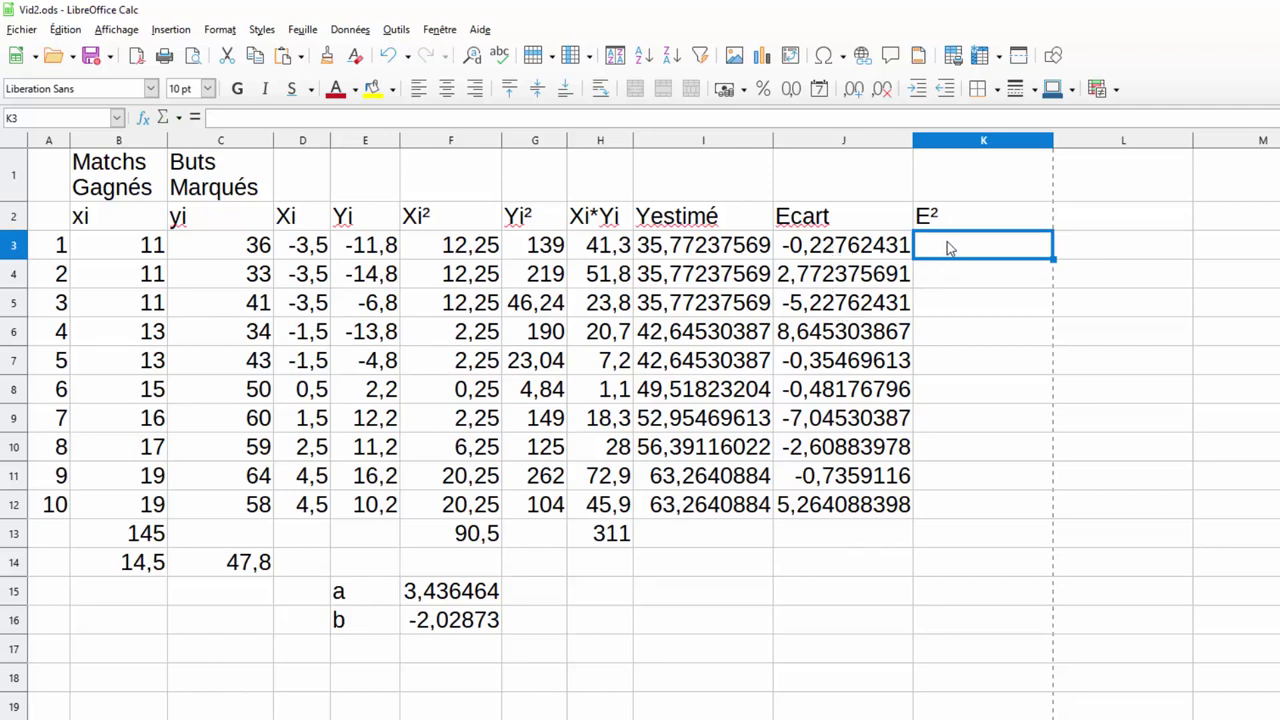
# - Compute the squared deviation in K3 with the formula =J3^2 and fill it down through K12
pyautogui.write('=')
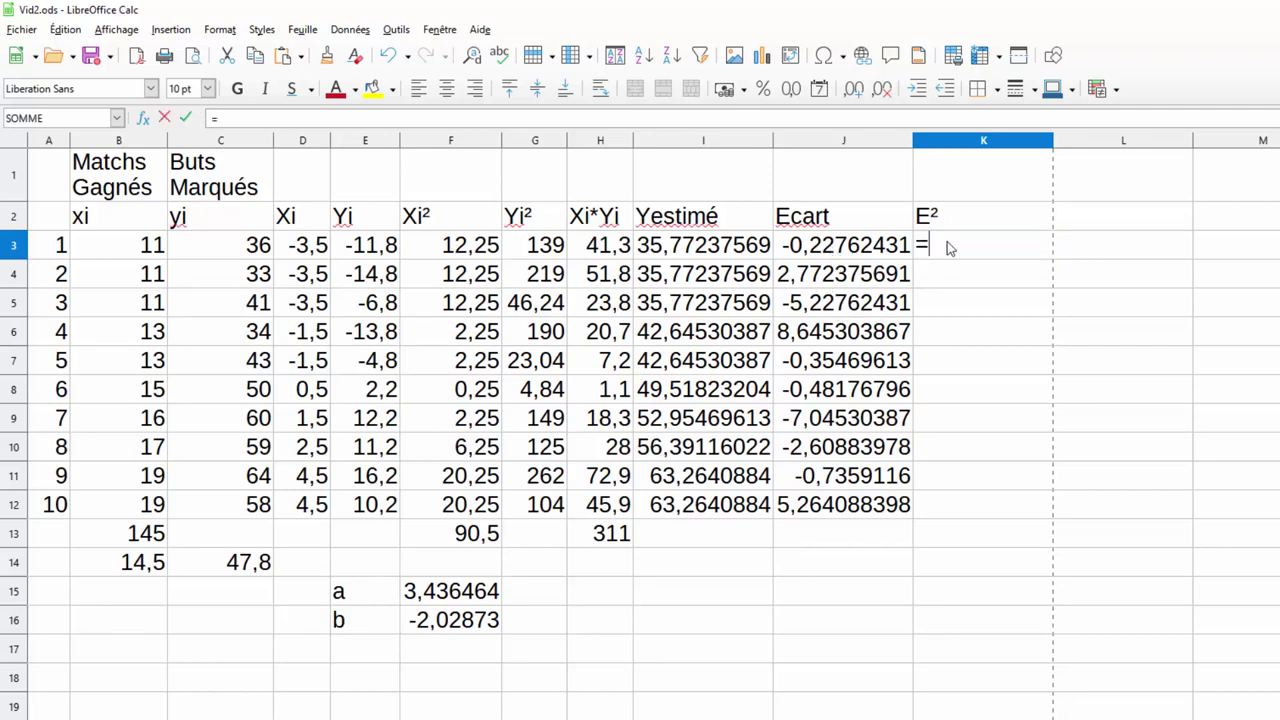
pyautogui.click(882, 252)
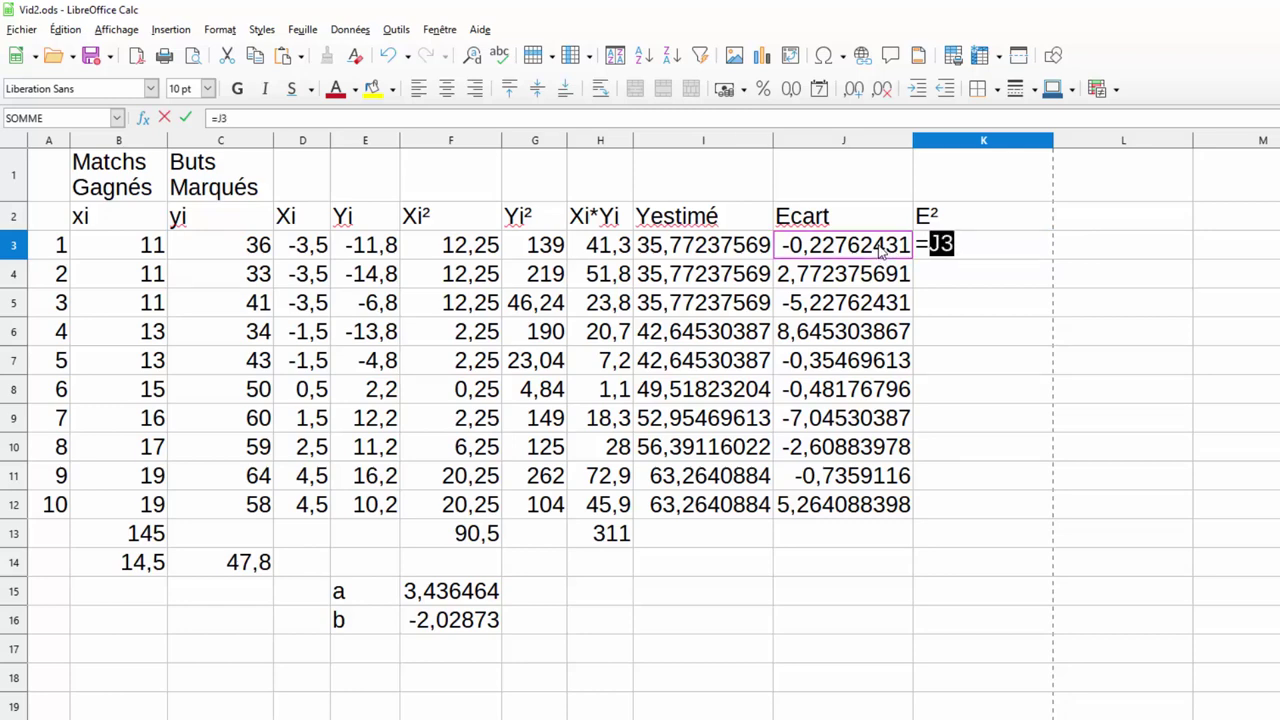
pyautogui.write('^2')
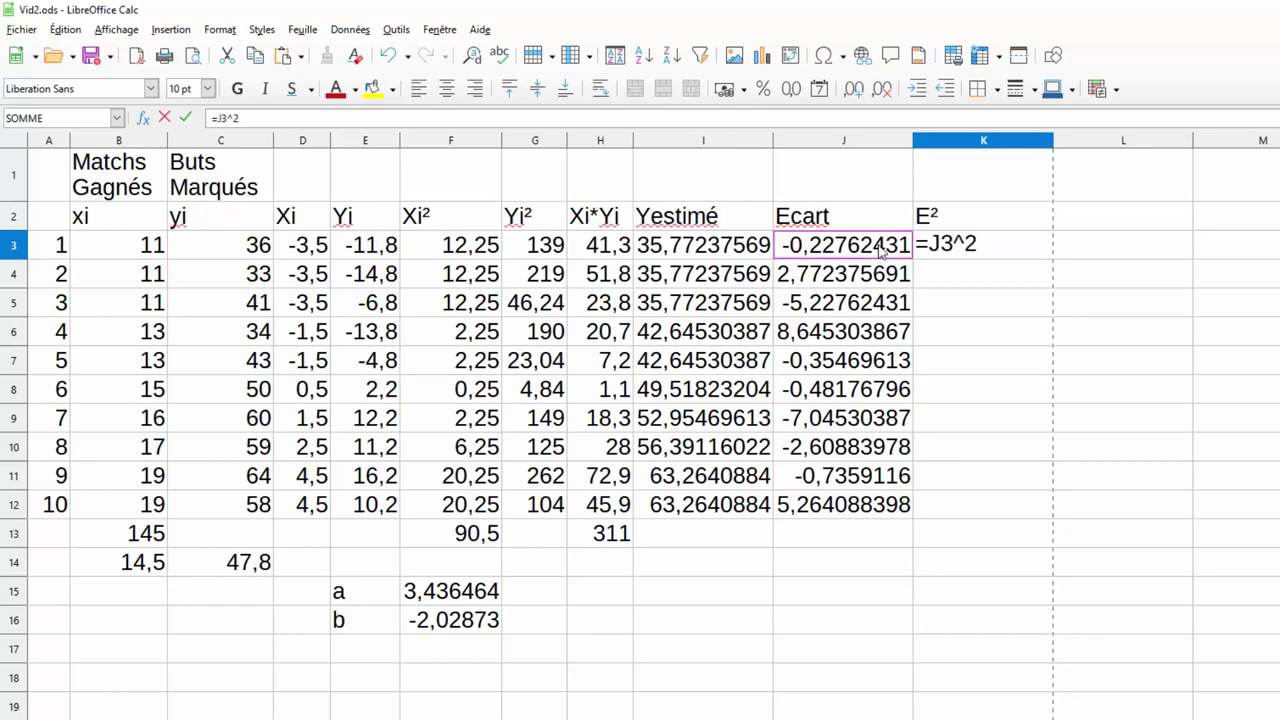
pyautogui.press('Return')
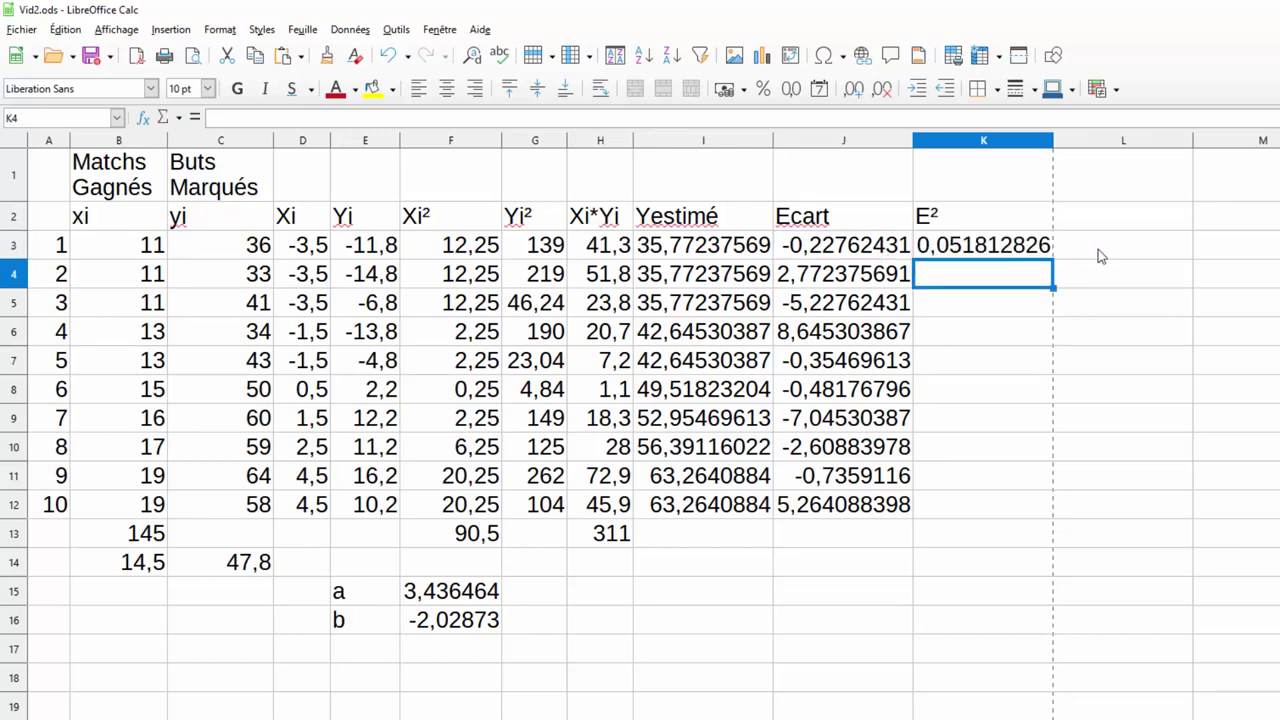
pyautogui.click(1010, 252)
pyautogui.moveTo(1053, 258); pyautogui.dragTo(1050, 513)
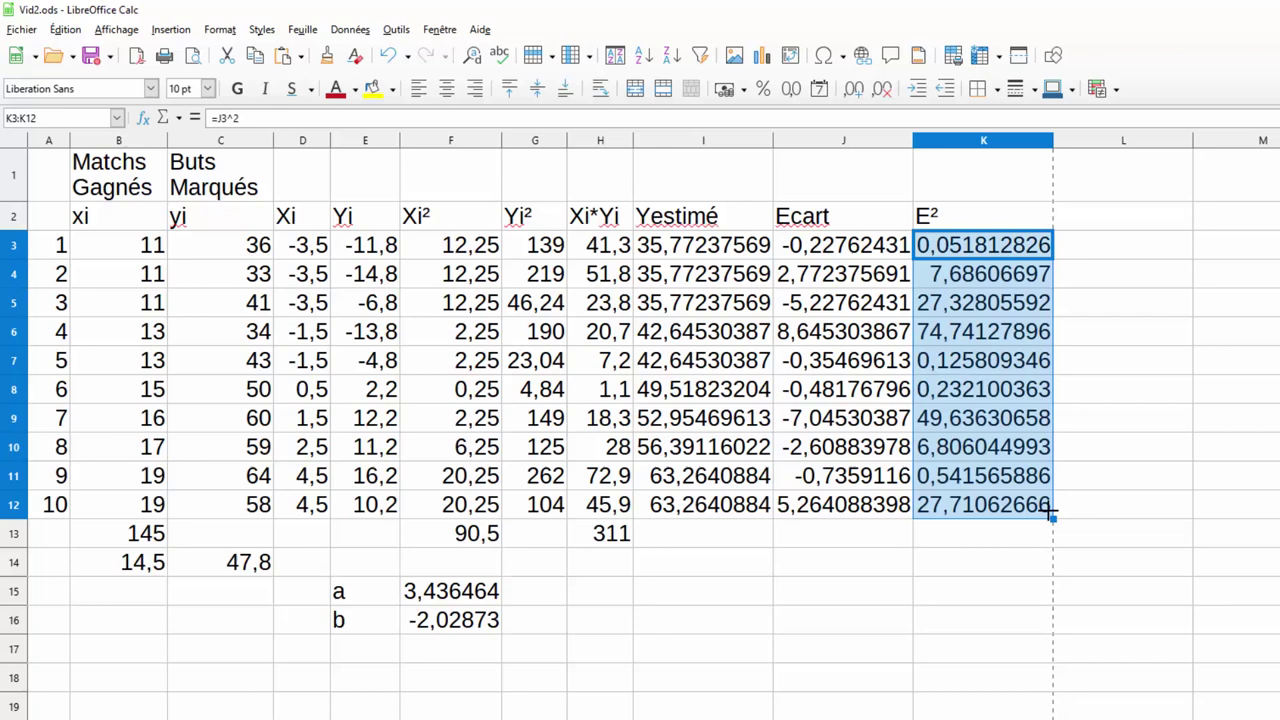
# - Total the squared deviations K3:K12 in cell K13 with the SOMME function
pyautogui.click(972, 543)
pyautogui.write('=')
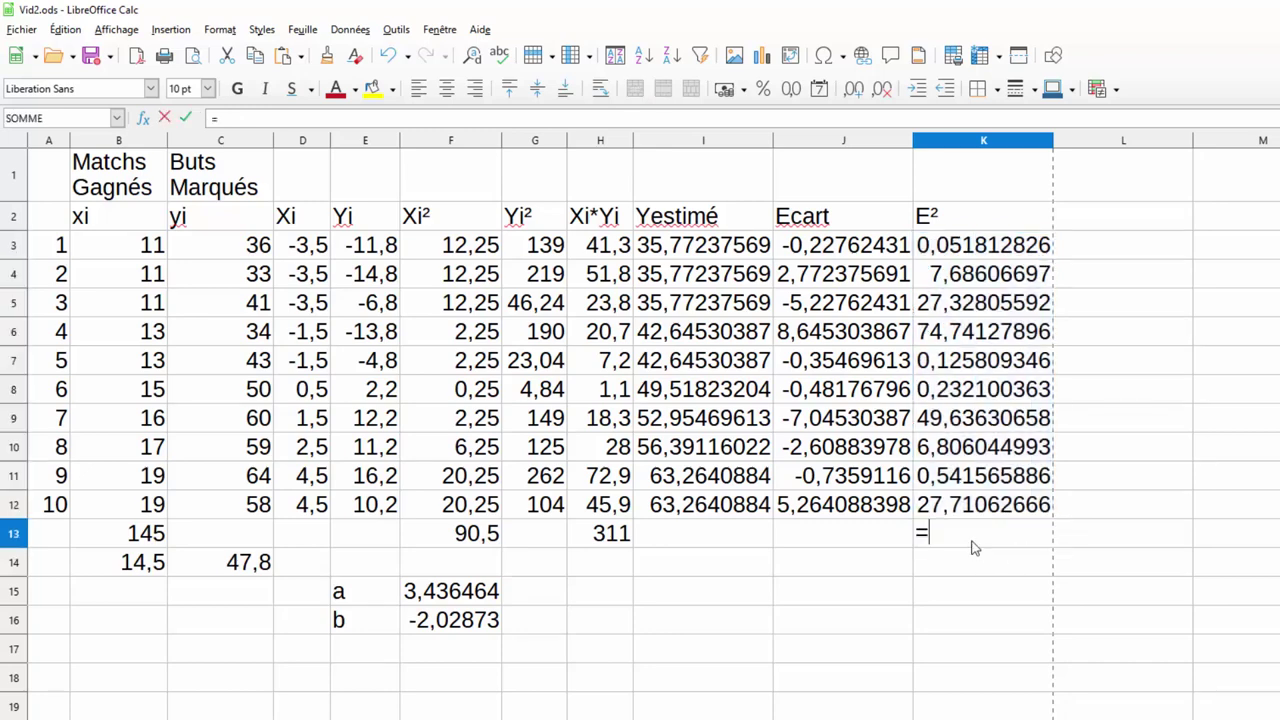
pyautogui.write('So')
pyautogui.press('Return')
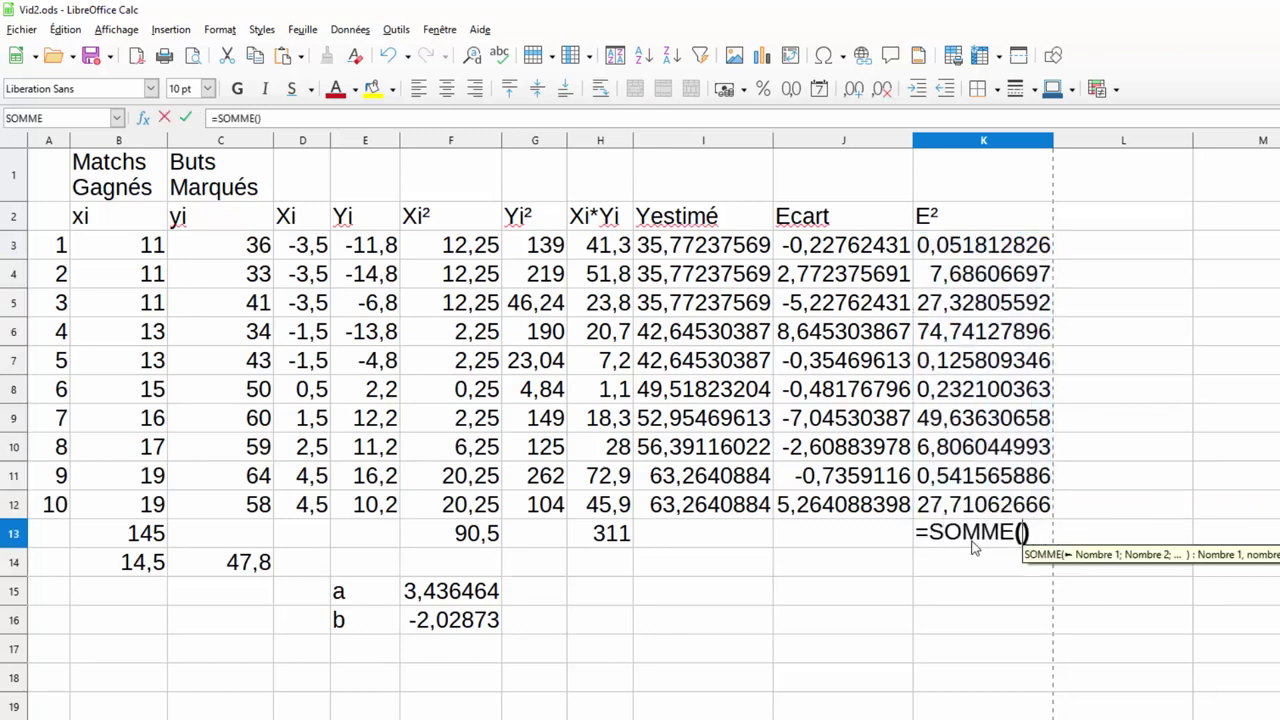
pyautogui.moveTo(996, 254); pyautogui.dragTo(990, 506)
pyautogui.press('Return')
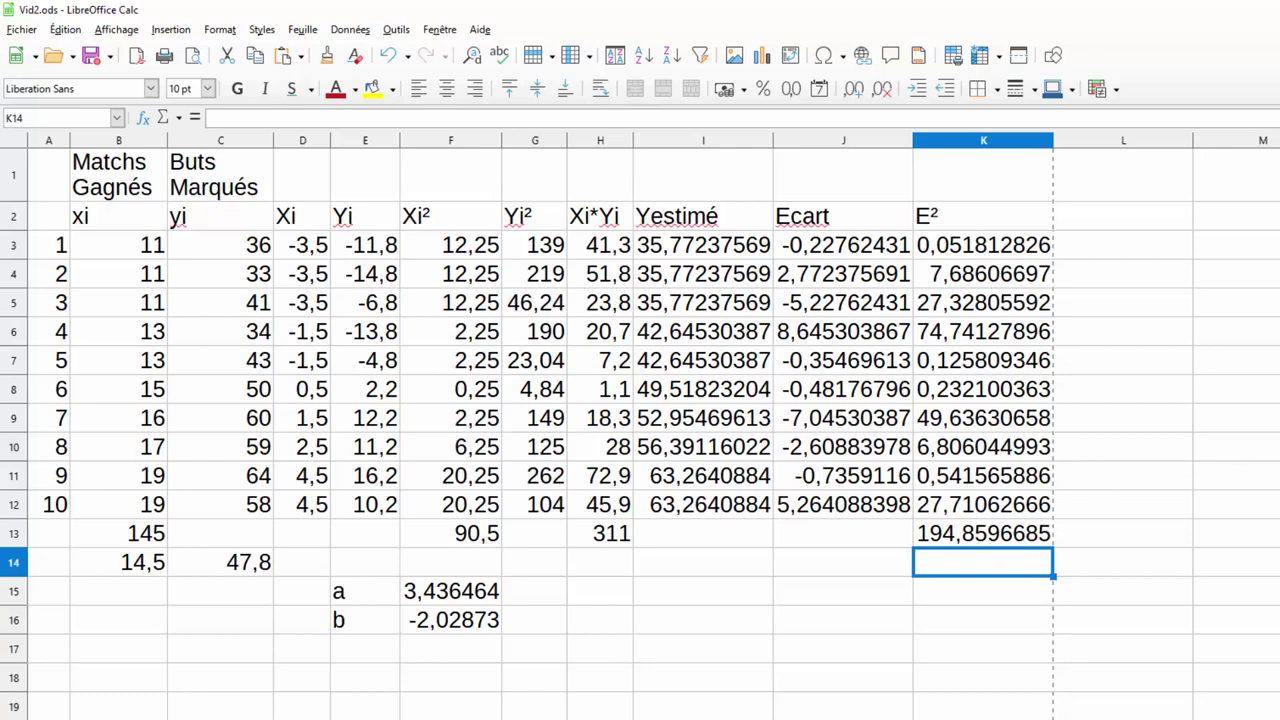
pyautogui.scroll(-5, 640, 430)
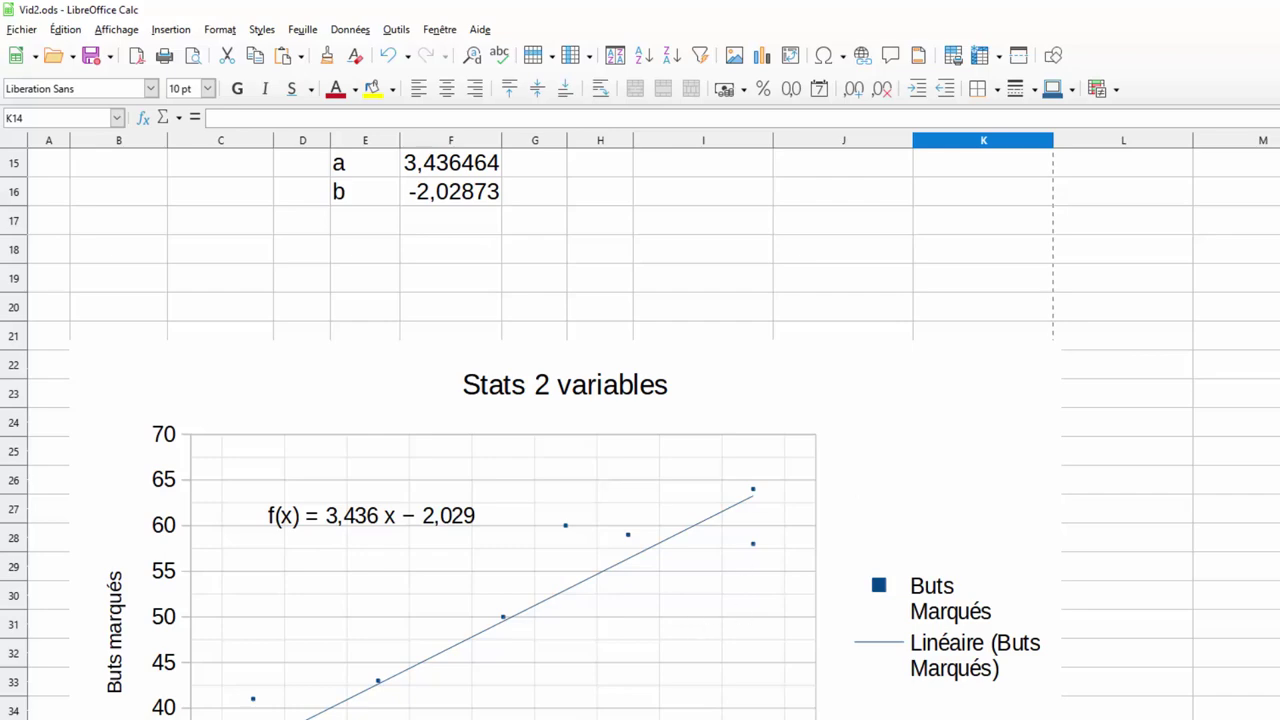
pyautogui.scroll(5, 640, 430)
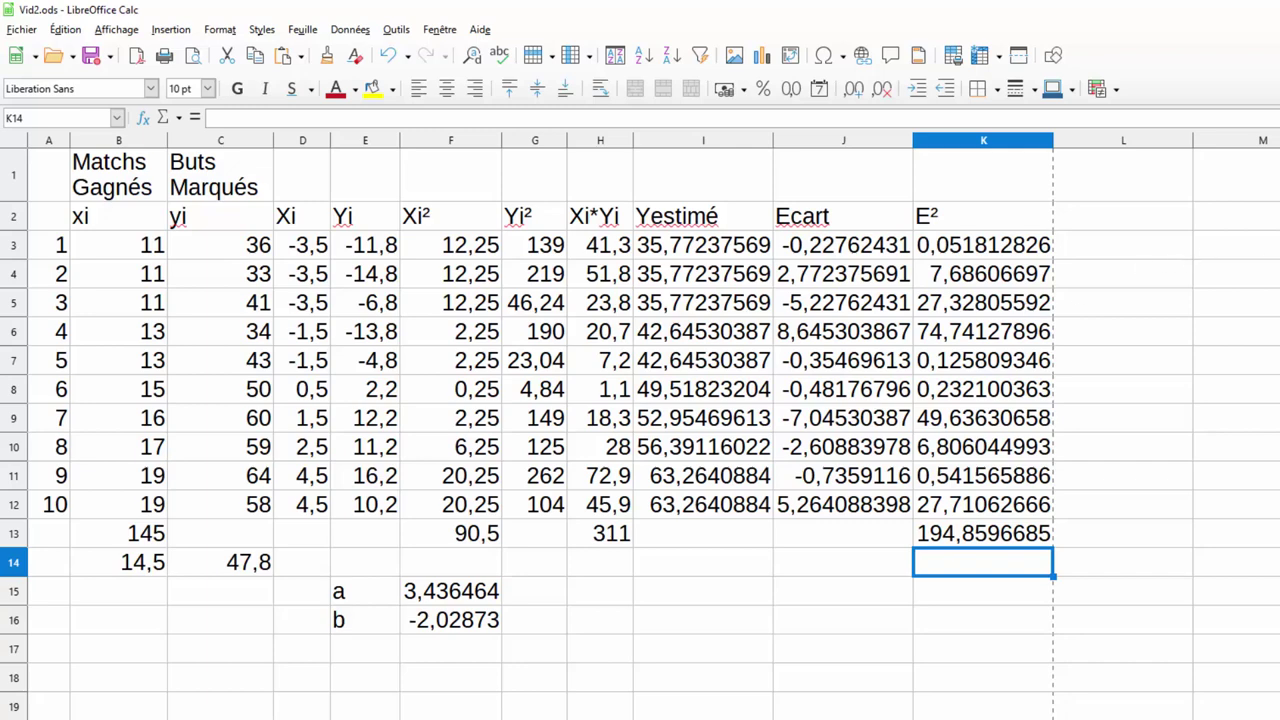
pyautogui.click(942, 620)
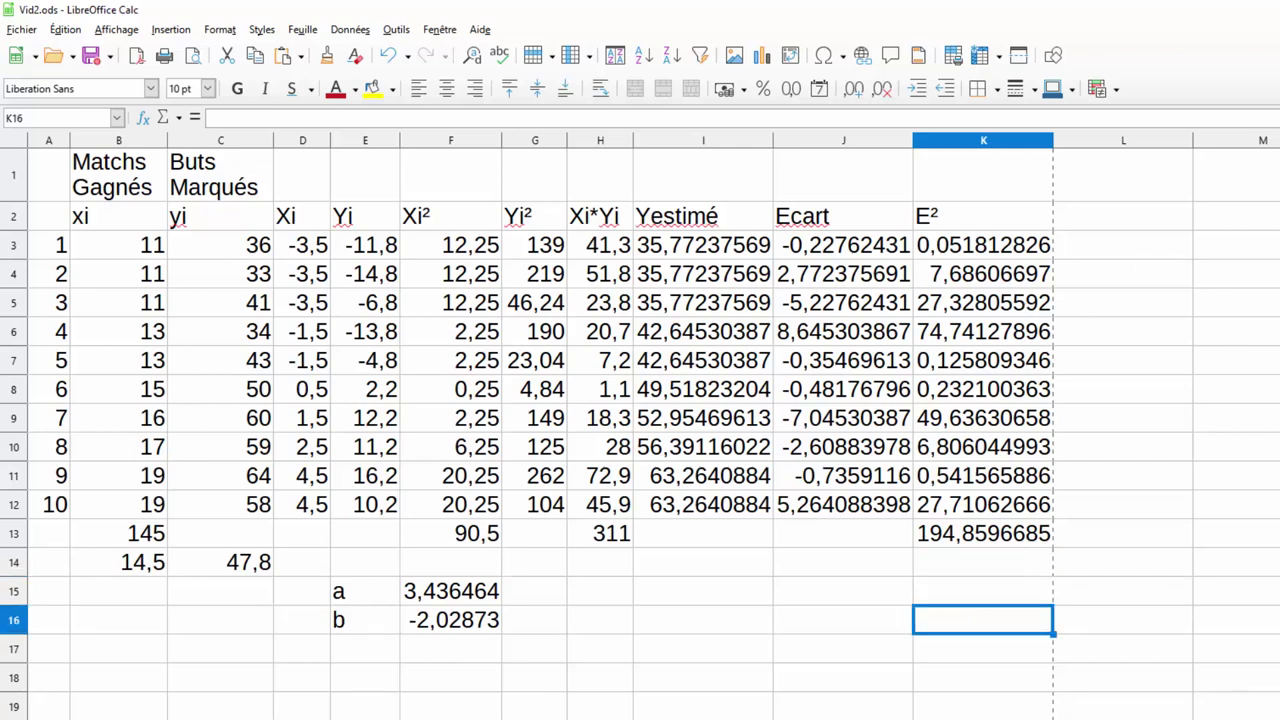
pyautogui.scroll(-1, 640, 430)
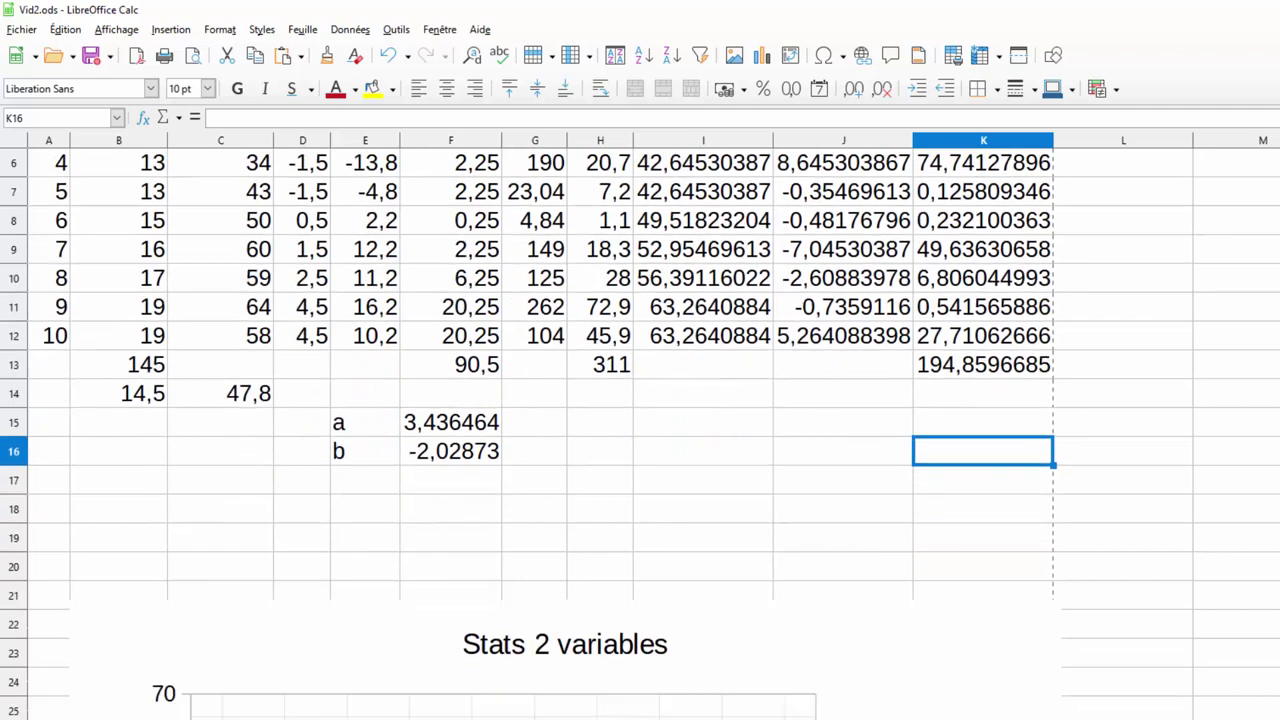
pyautogui.scroll(1, 640, 430)
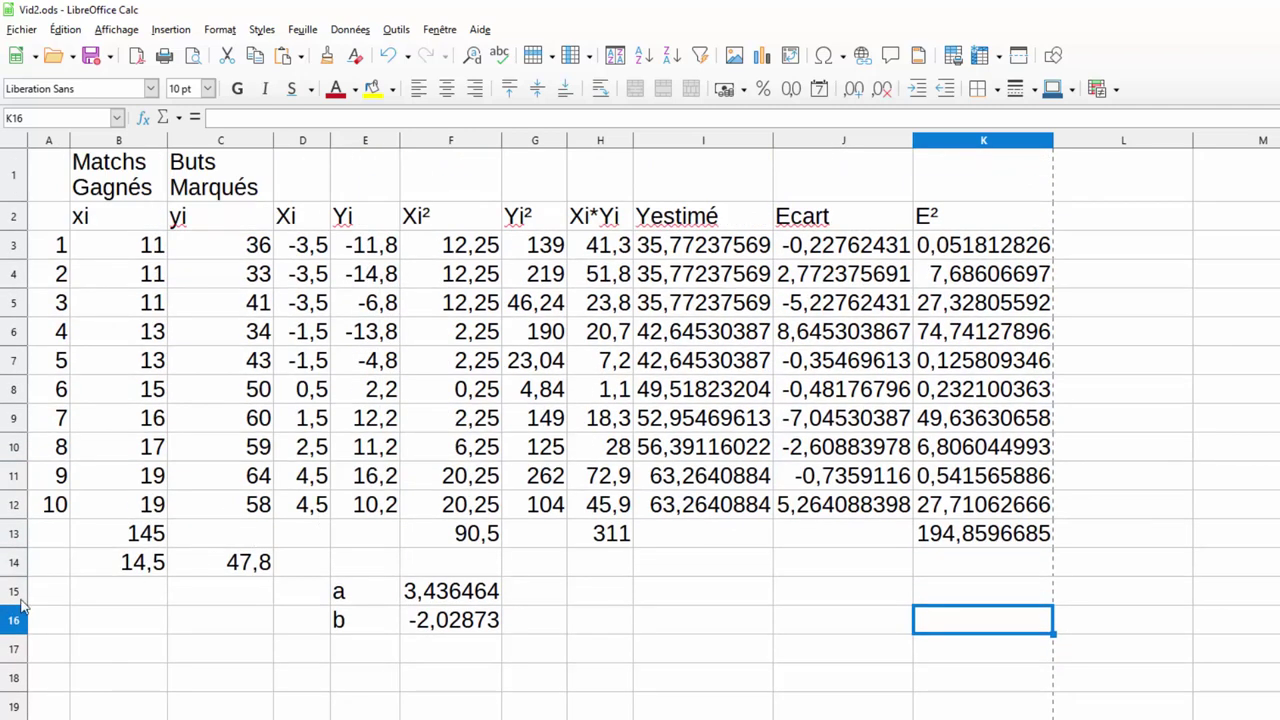
# - Enter the row labels G1 in cell A15 and G2 in cell A16 for the two group mean points
pyautogui.click(66, 595)
pyautogui.write('G1')
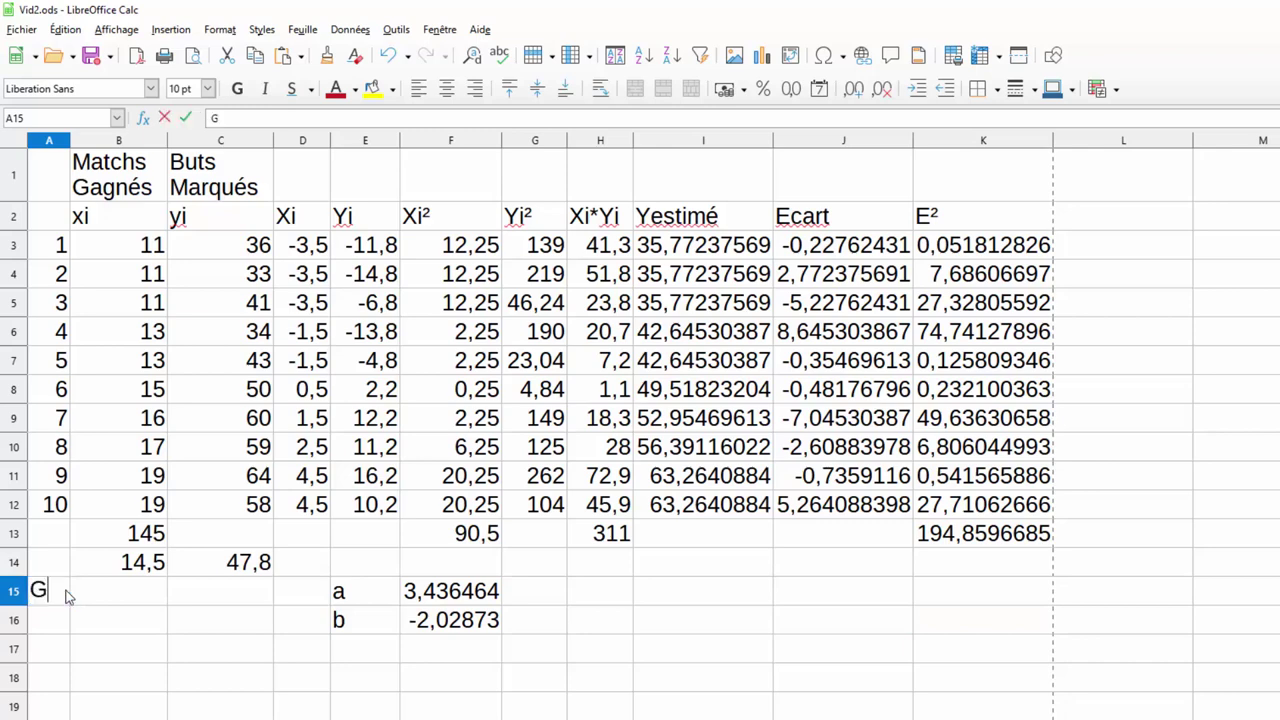
pyautogui.click(57, 620)
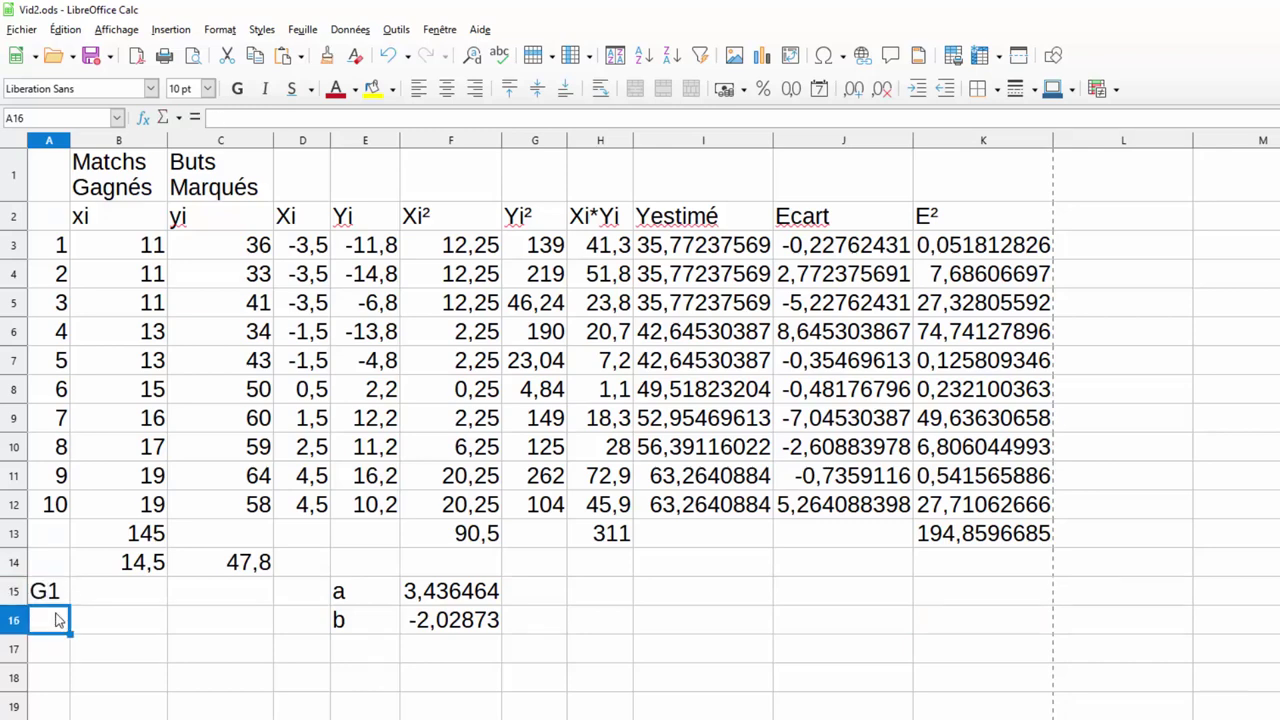
pyautogui.write('G2')
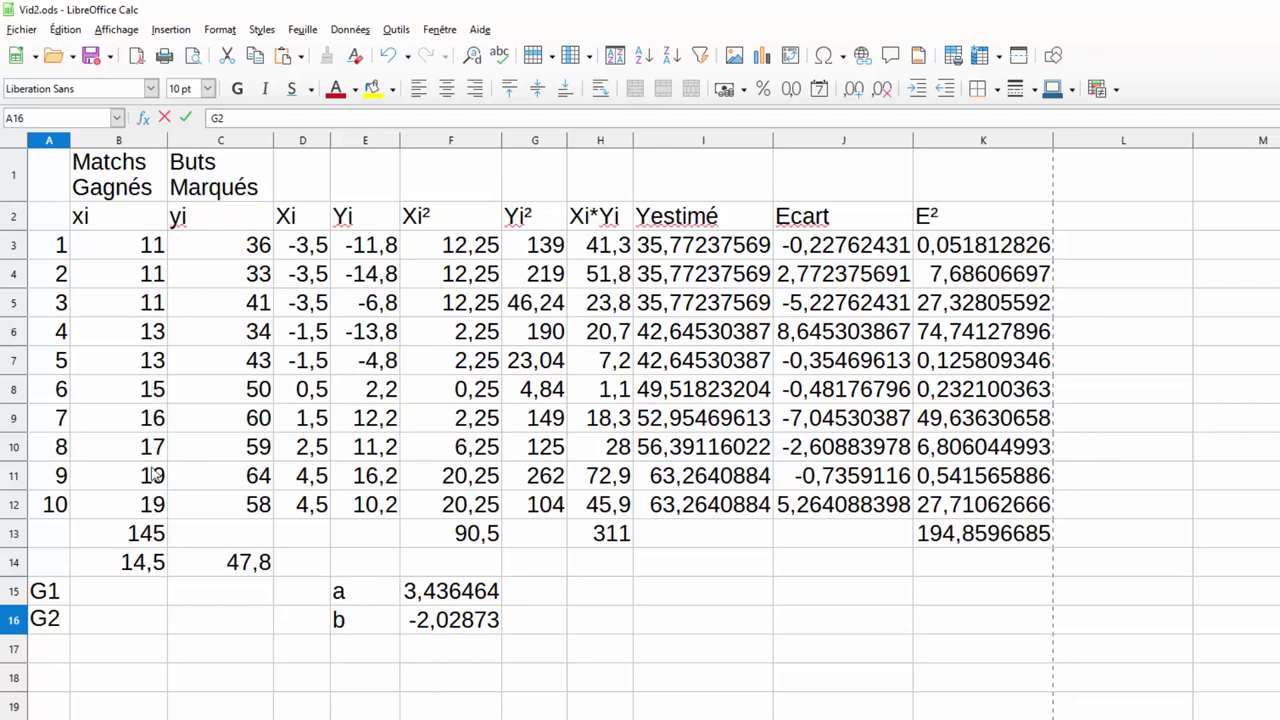
# - Compute G1's mean xi in cell B15 with the formula =MOYENNE(B3:B7)
pyautogui.click(113, 597)
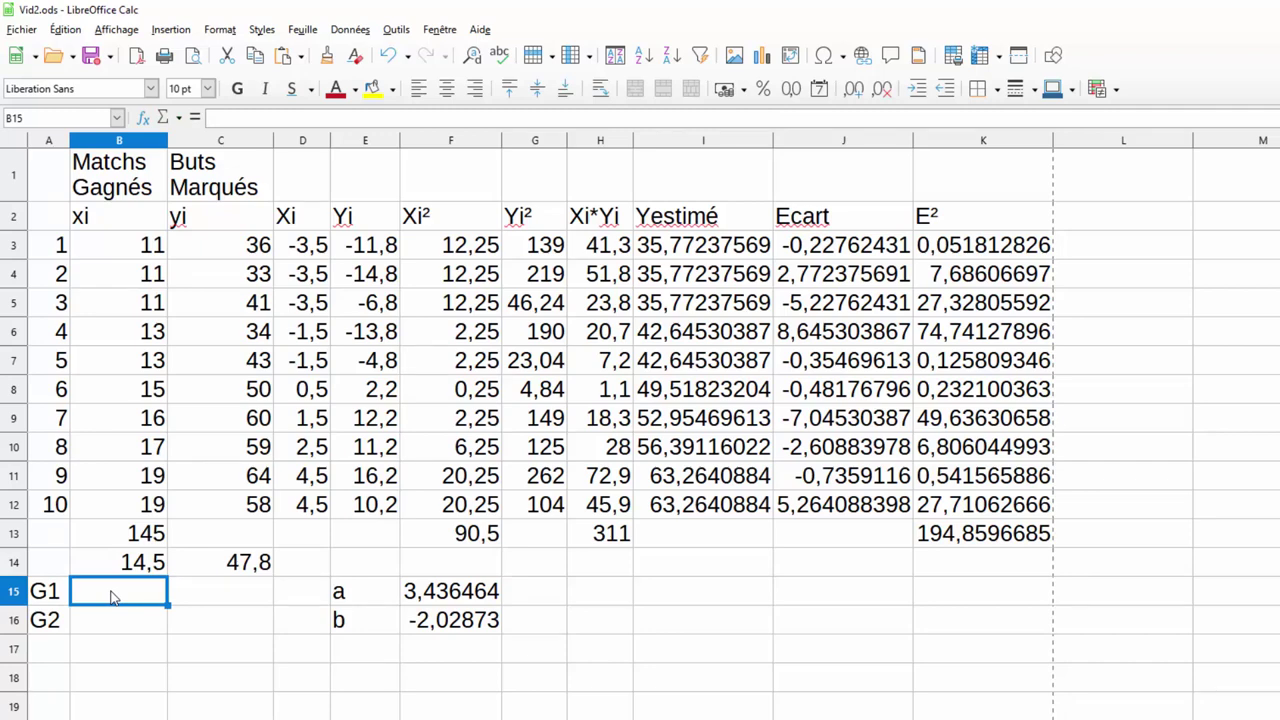
pyautogui.write('=moy')
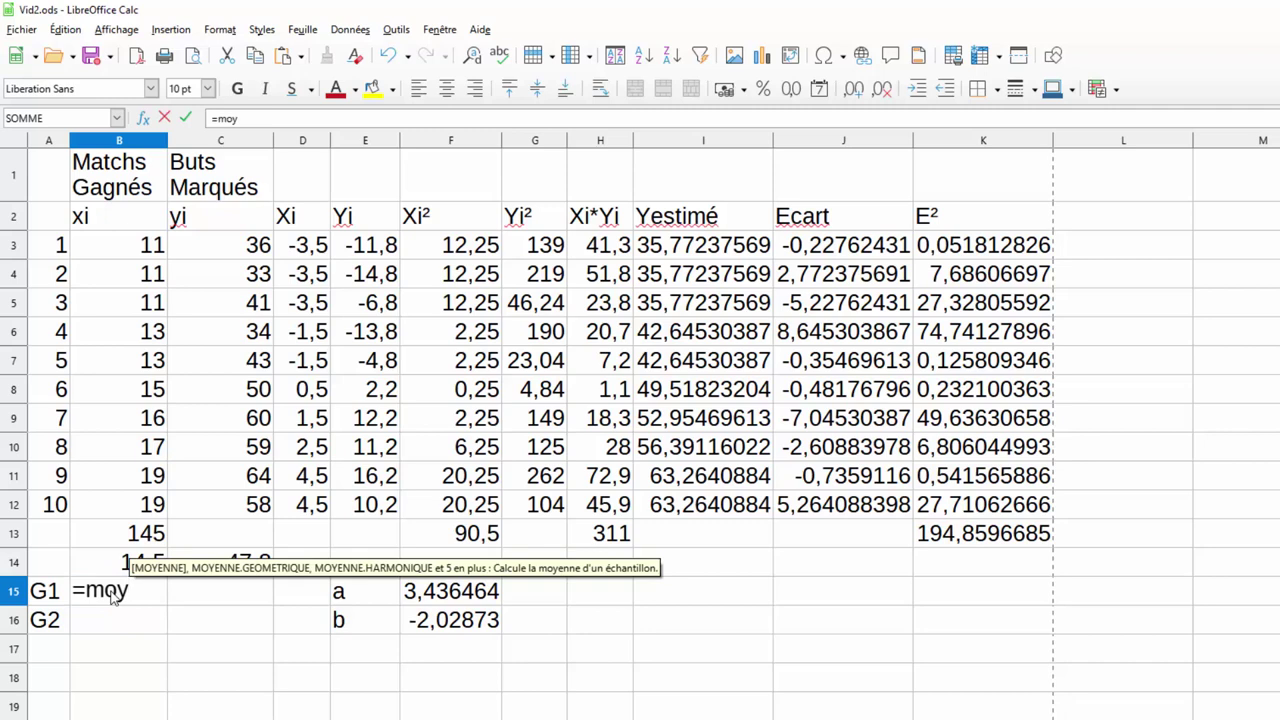
pyautogui.press('Return')
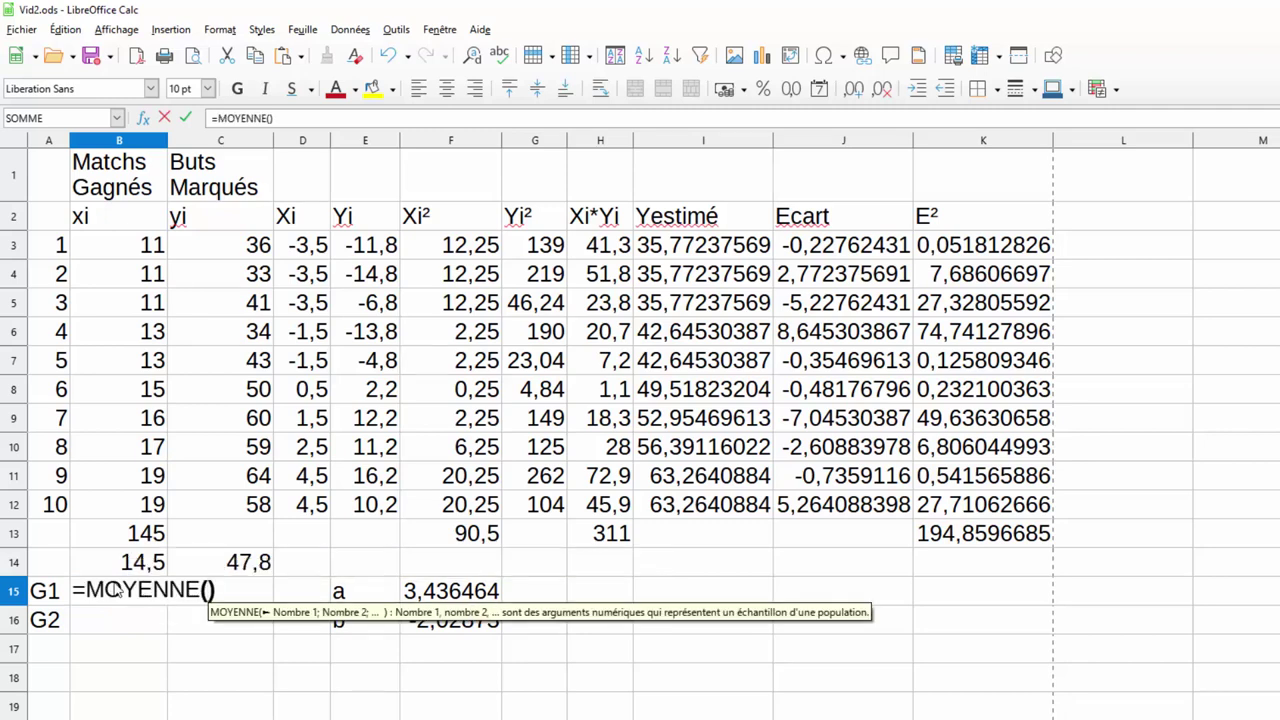
pyautogui.moveTo(133, 252); pyautogui.dragTo(133, 358)
pyautogui.press('Return')
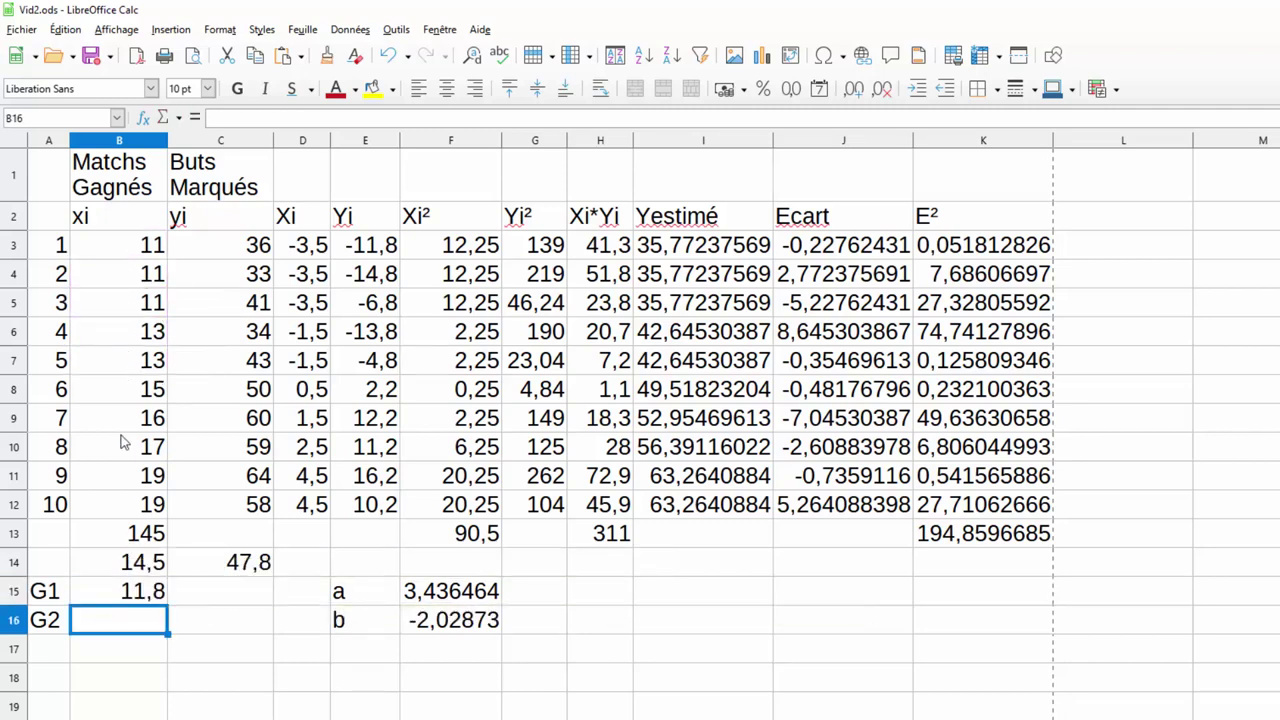
# - Compute G1's mean yi in cell C15 with the formula =MOYENNE(C3:C7)
pyautogui.click(216, 598)
pyautogui.write('=')
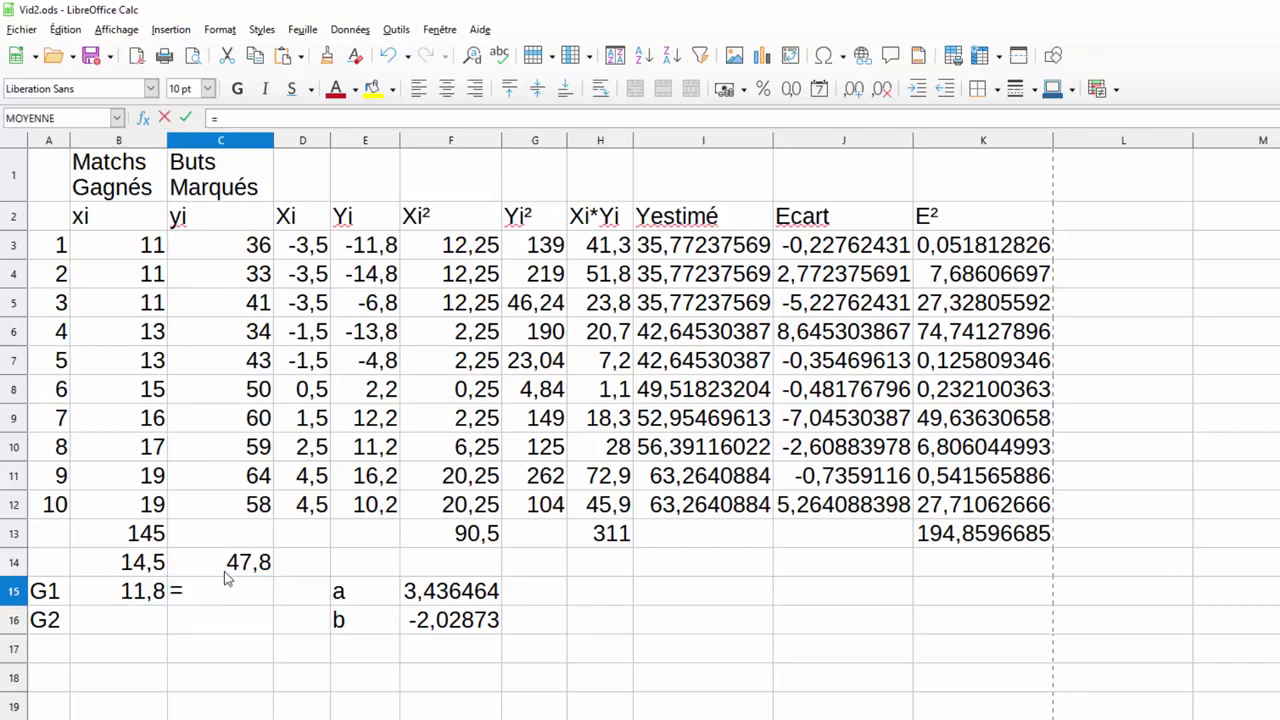
pyautogui.write('moy')
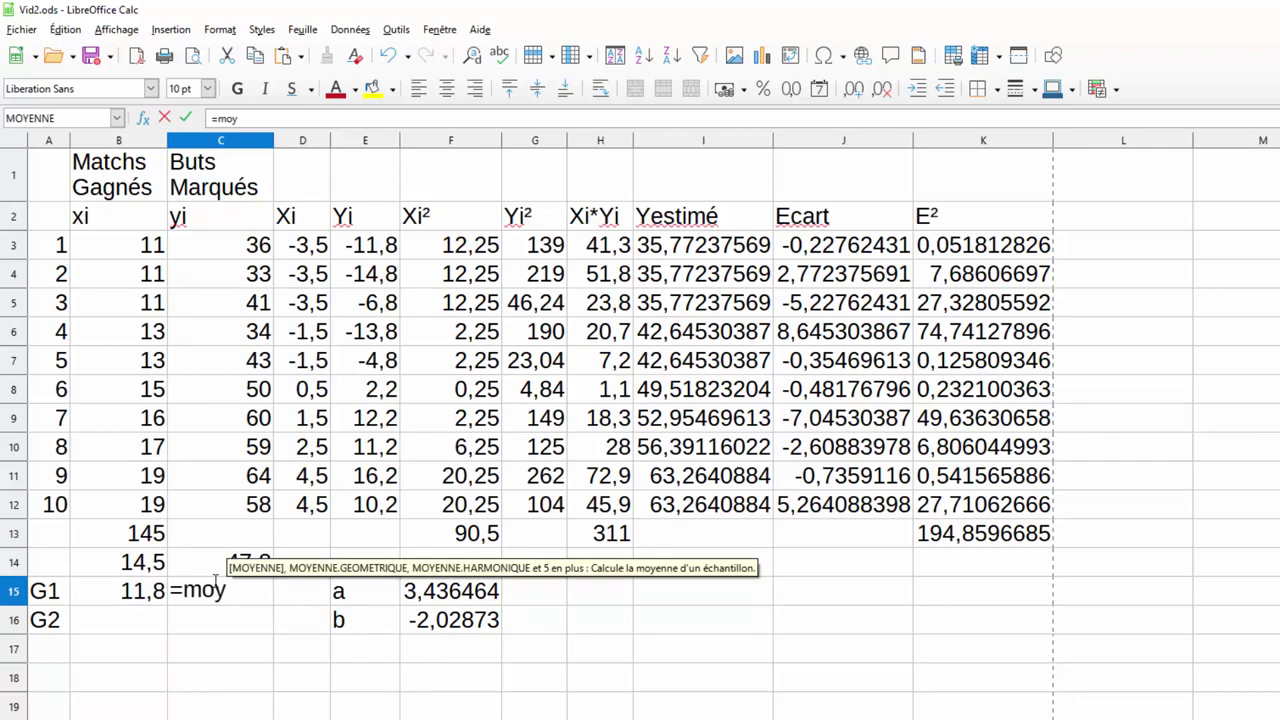
pyautogui.press('Return')
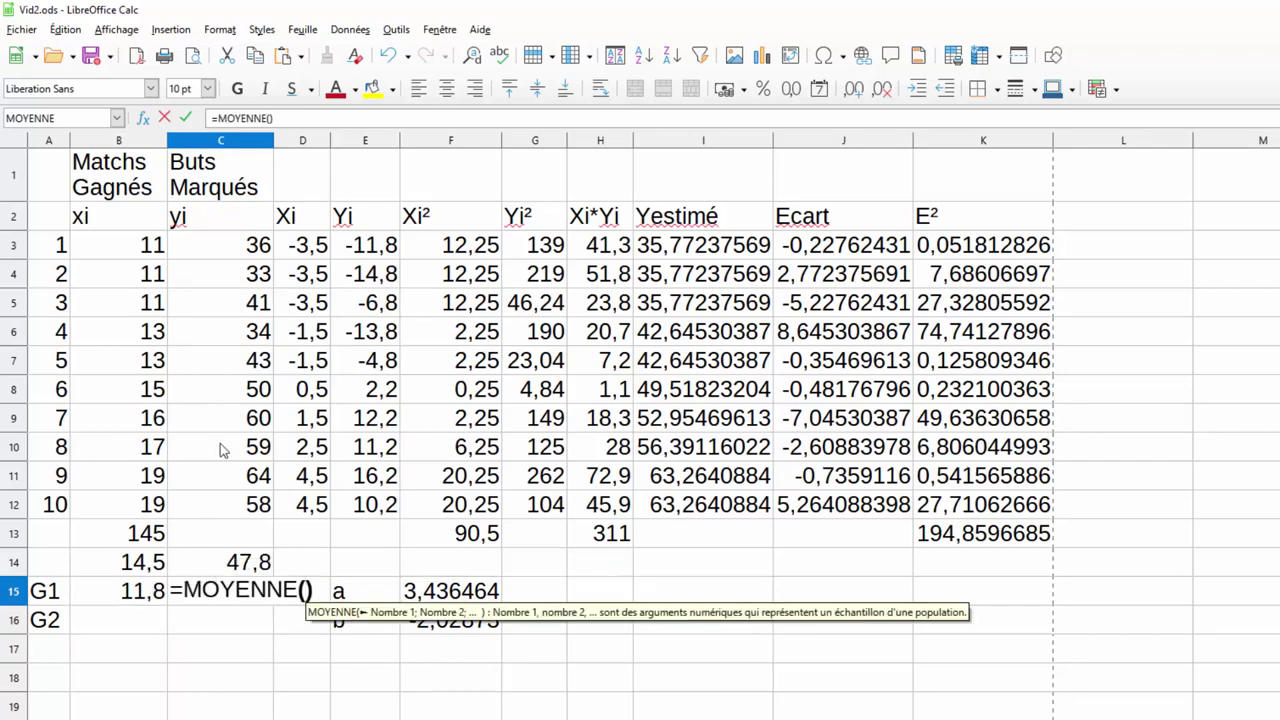
pyautogui.moveTo(240, 256); pyautogui.dragTo(232, 366)
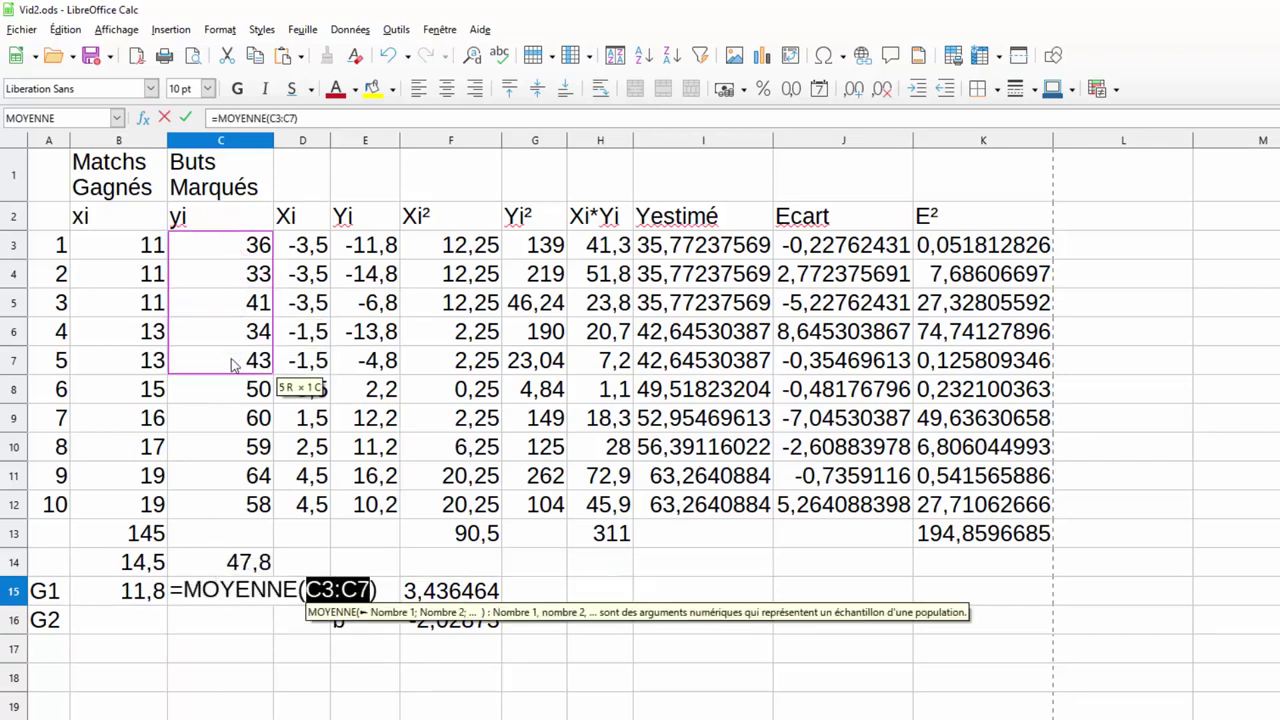
pyautogui.press('Return')
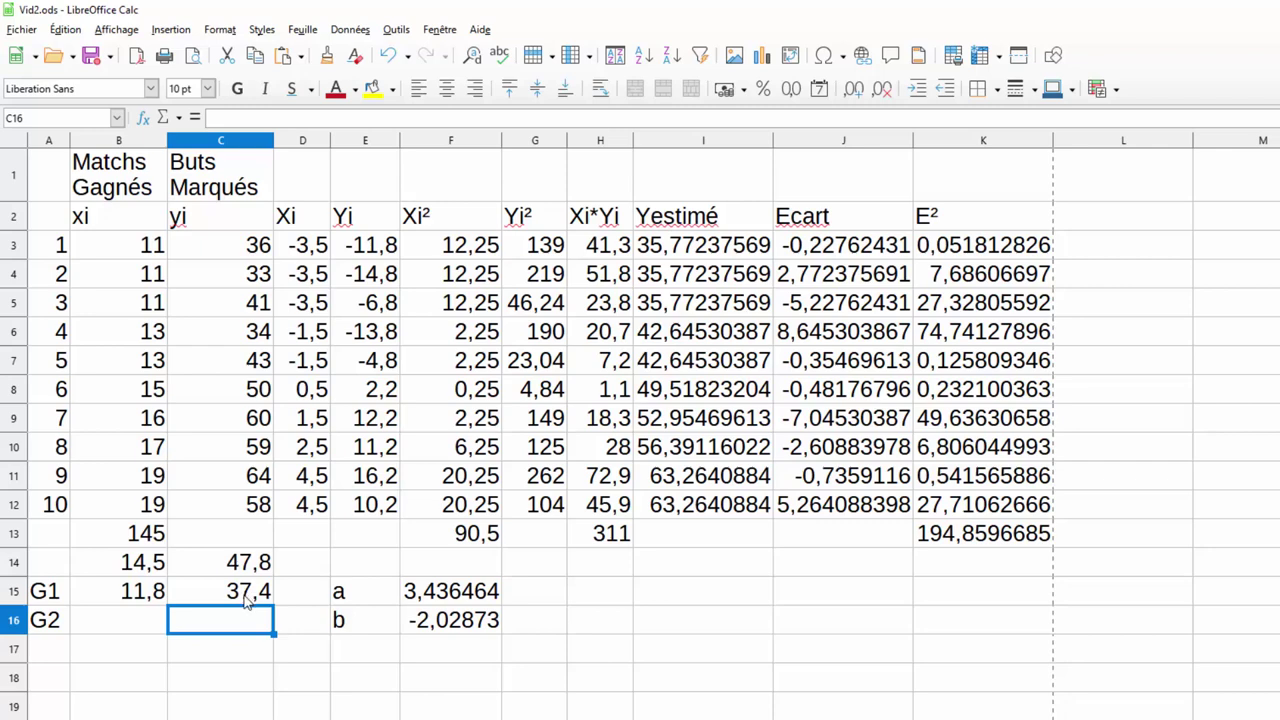
# - Compute G2's mean xi in cell B16 with the formula =MOYENNE(B8:B12)
pyautogui.click(128, 621)
pyautogui.write('=')
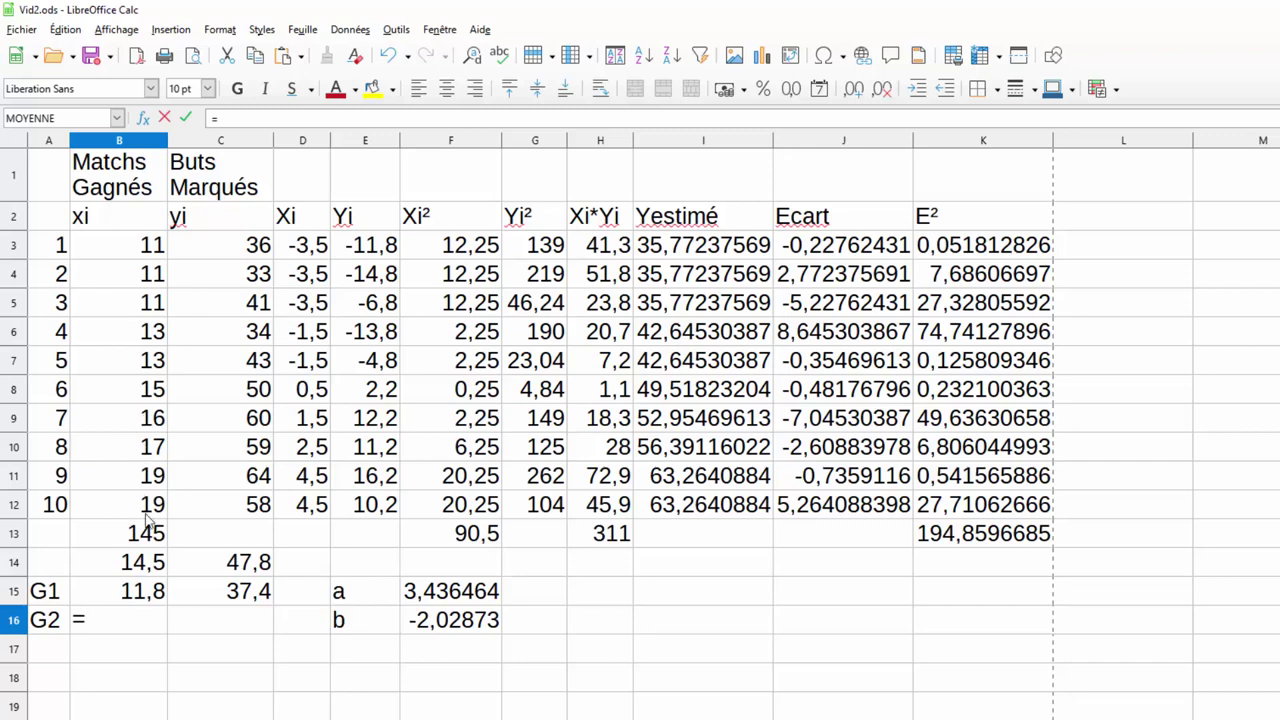
pyautogui.write('moy')
pyautogui.press('Return')
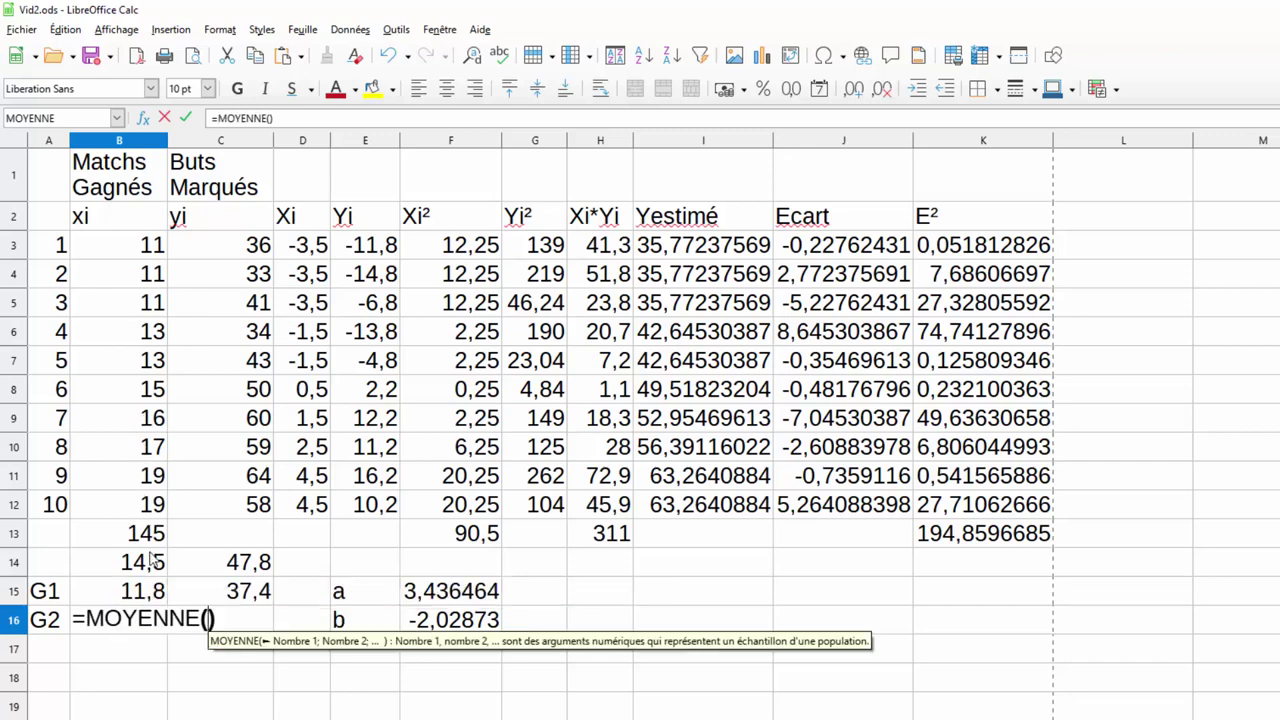
pyautogui.moveTo(138, 391); pyautogui.dragTo(140, 507)
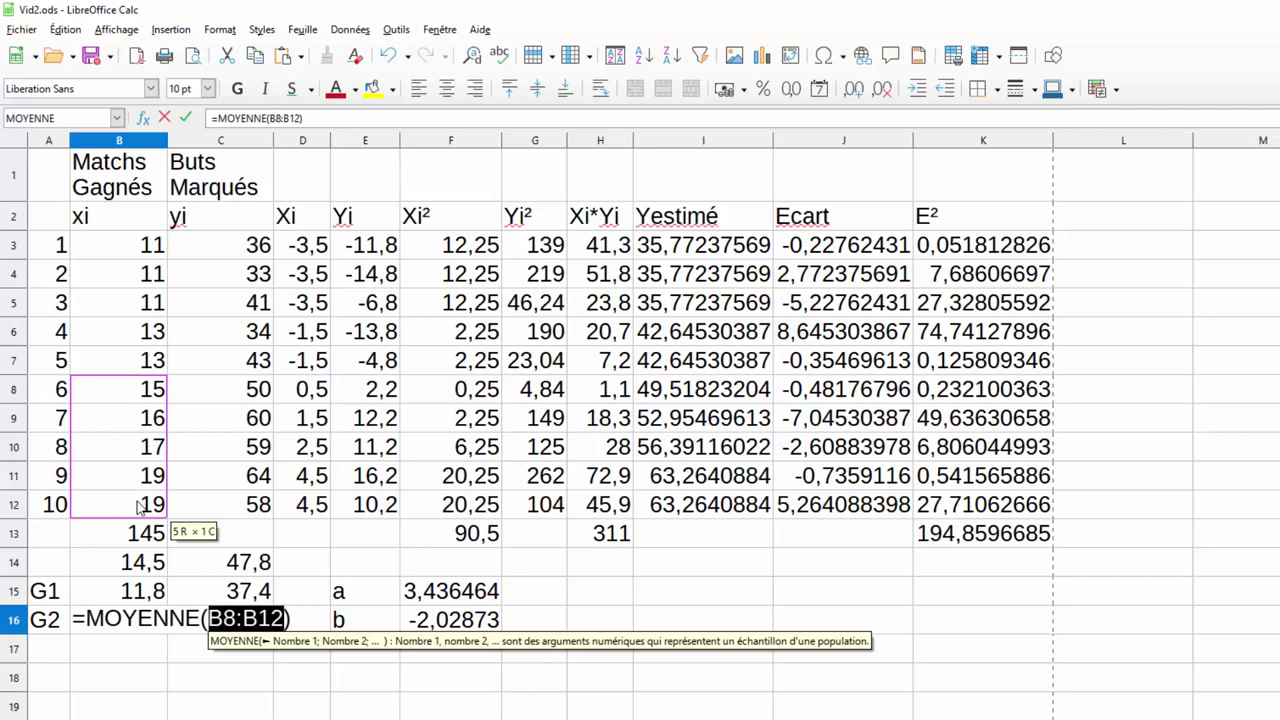
pyautogui.press('Return')
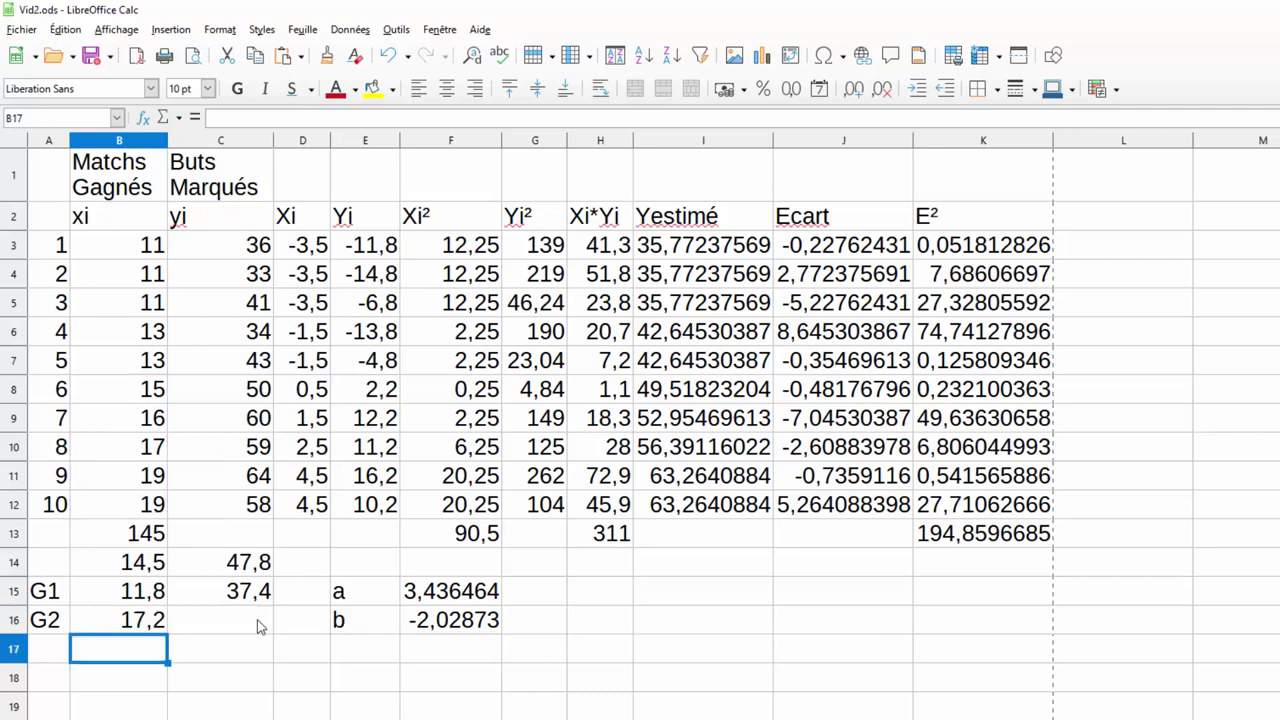
# - Try to average C8:C12 in cell C16 using the abbreviated function name moy
pyautogui.click(213, 622)
pyautogui.write('=')
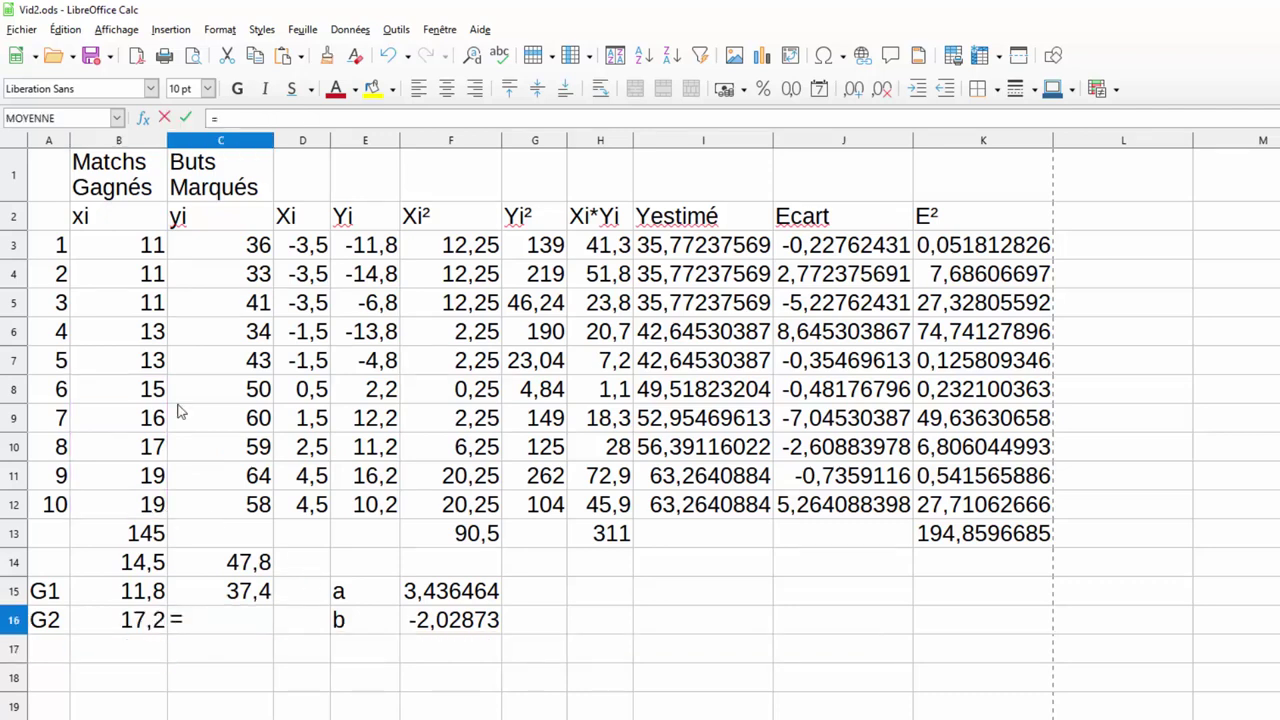
pyautogui.write('mo')
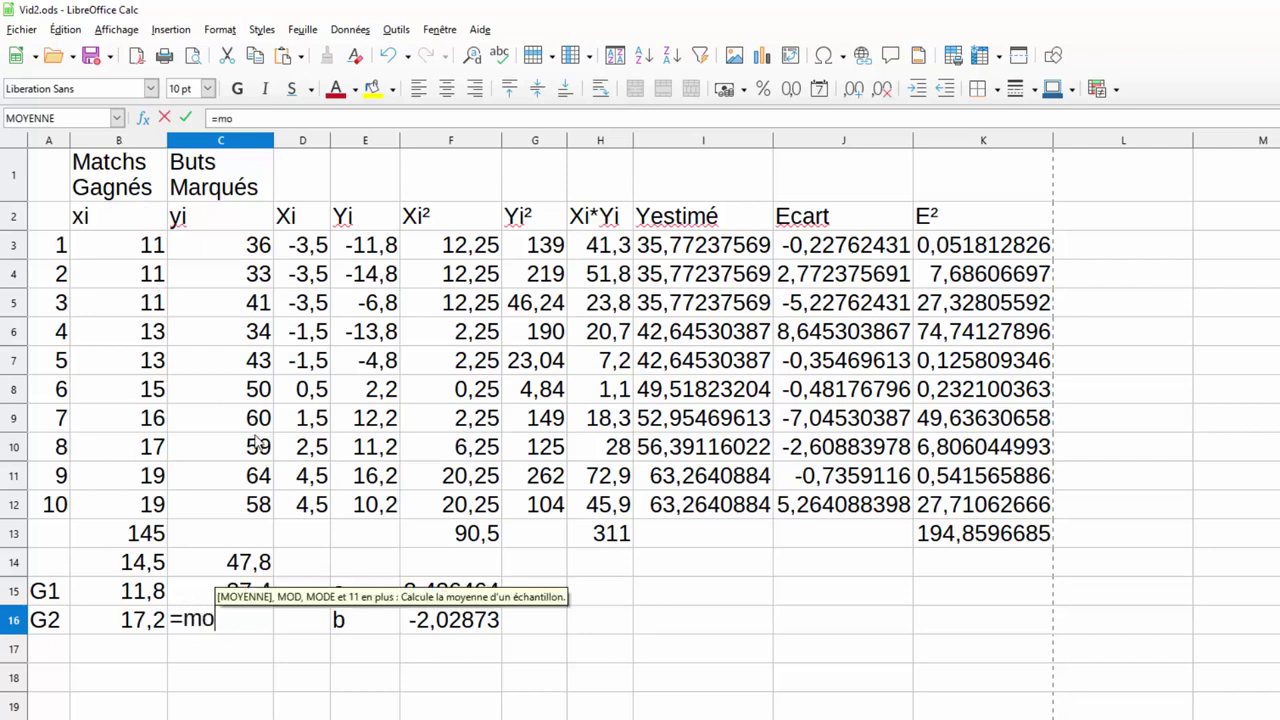
pyautogui.write('y(')
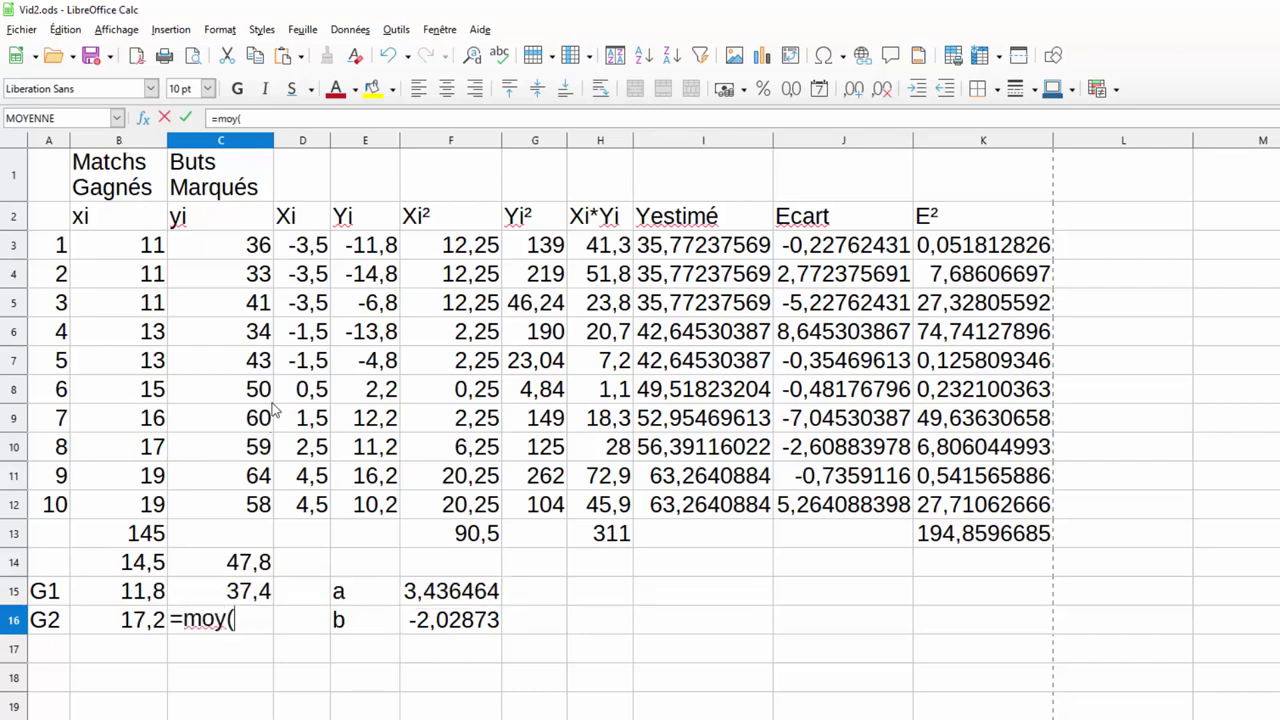
pyautogui.click(253, 395)
pyautogui.moveTo(253, 395); pyautogui.dragTo(249, 508)
pyautogui.press('Return')
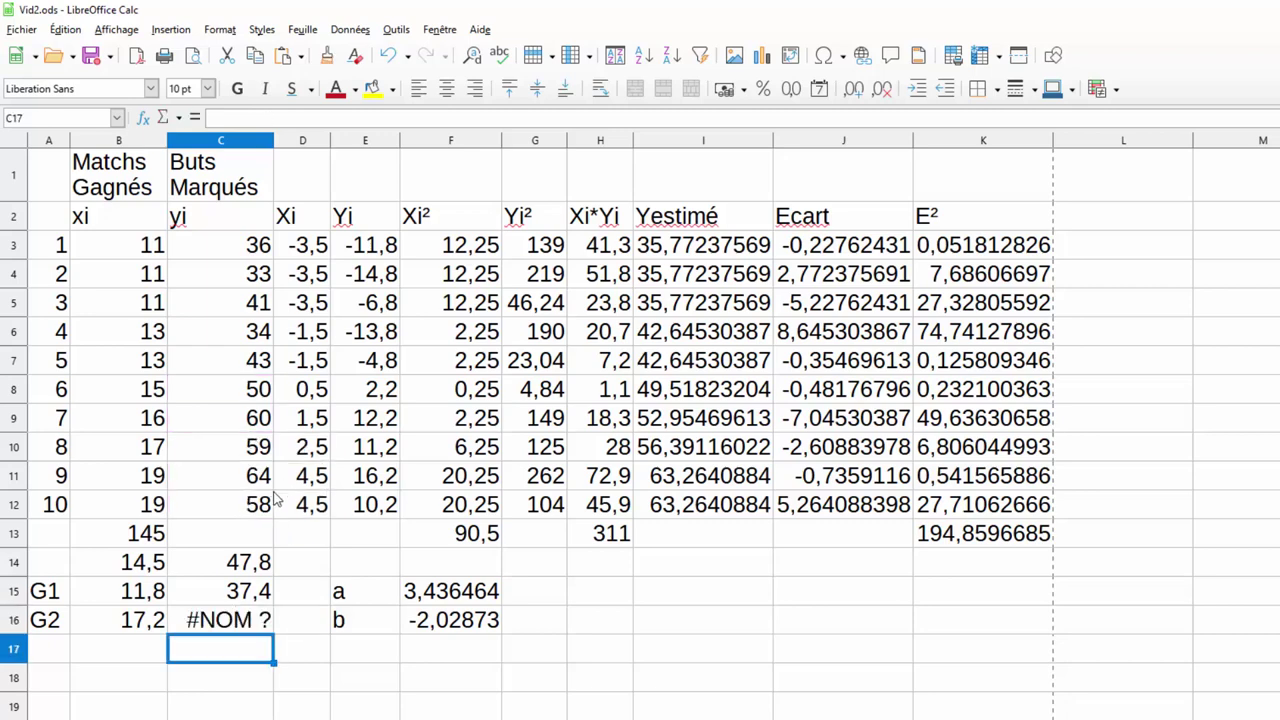
# - Compute G2's mean yi in cell C16 with the formula =MOYENNE(C8:C12)
pyautogui.click(245, 622)
pyautogui.write('=moy')
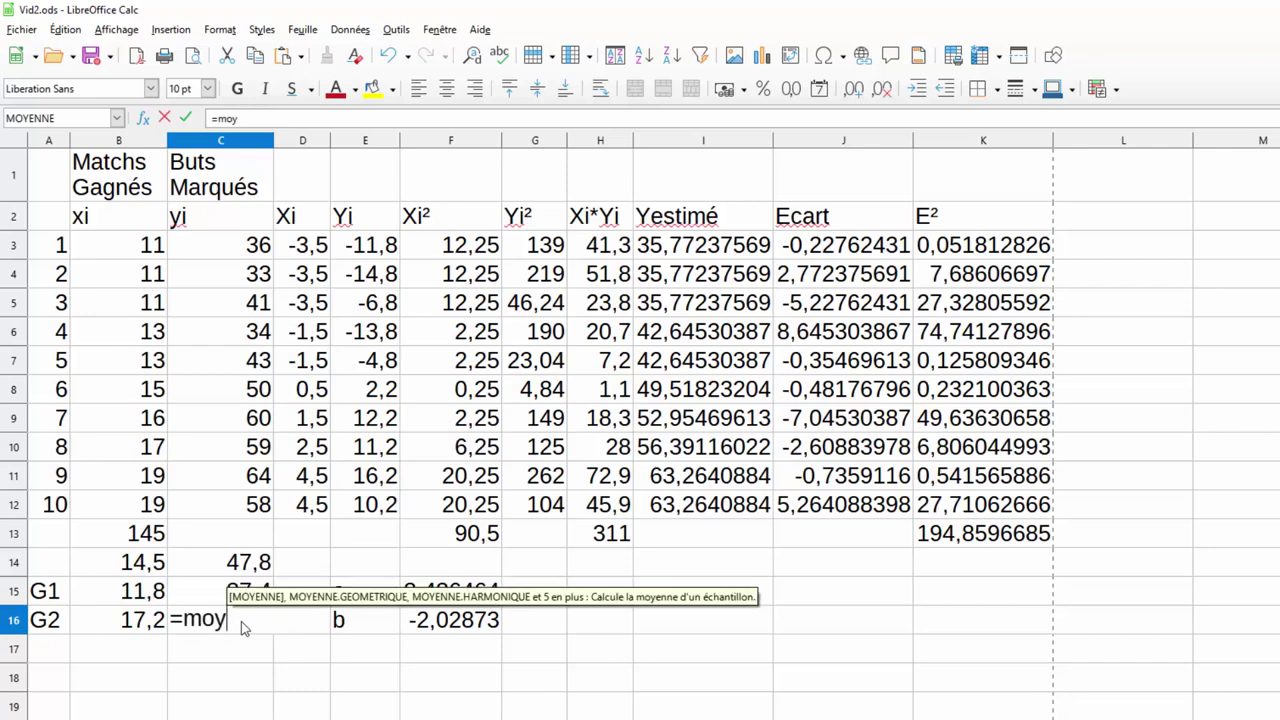
pyautogui.press('Return')
pyautogui.moveTo(247, 398); pyautogui.dragTo(238, 504)
pyautogui.press('Return')
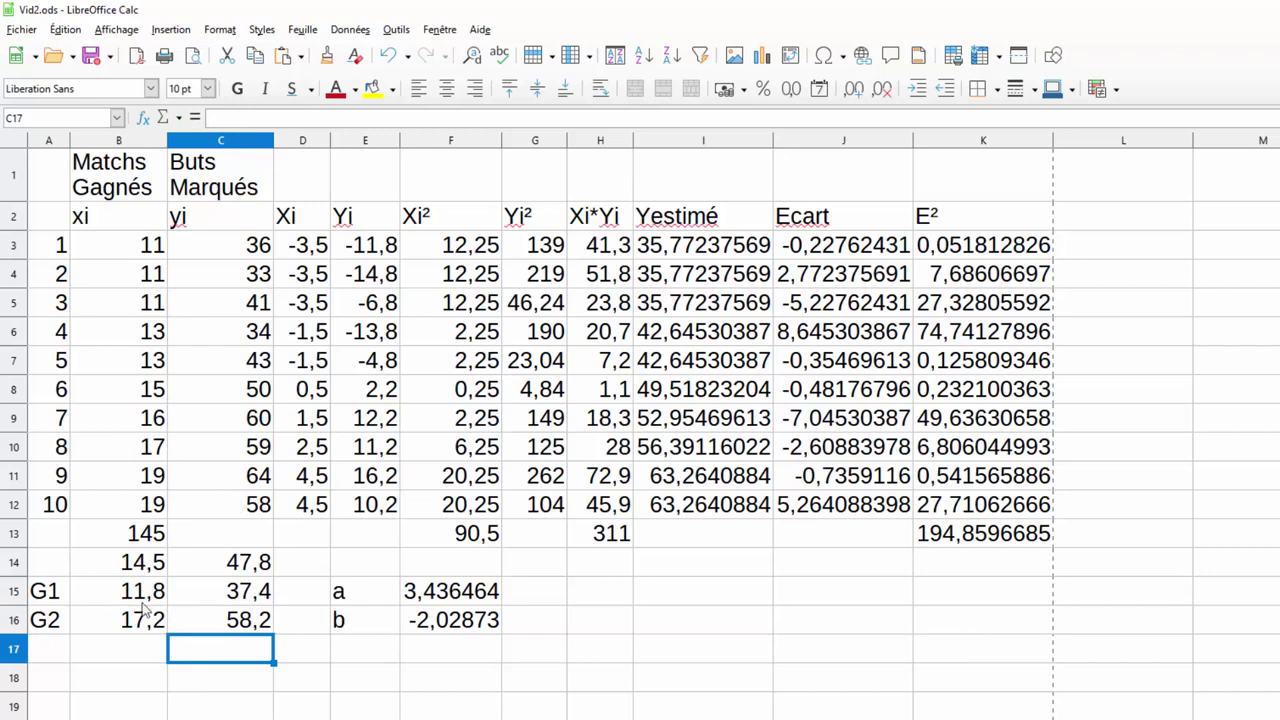
pyautogui.click(678, 597)
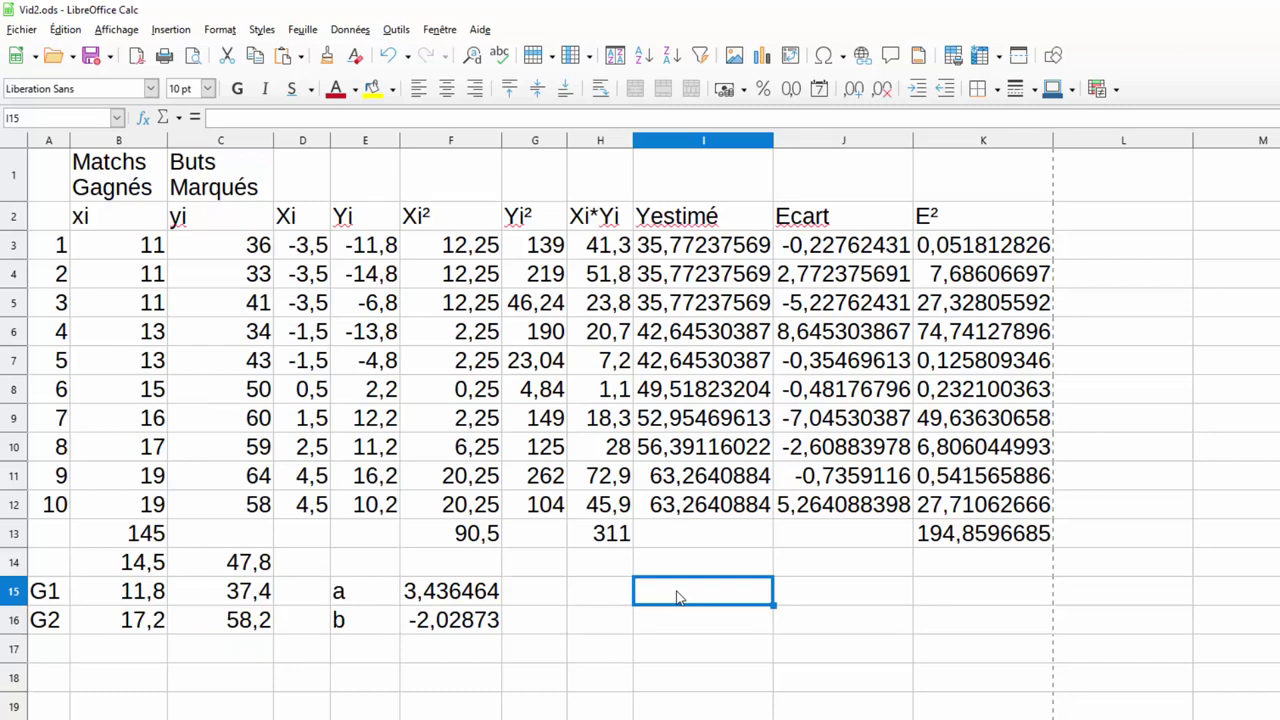
pyautogui.write('a=')
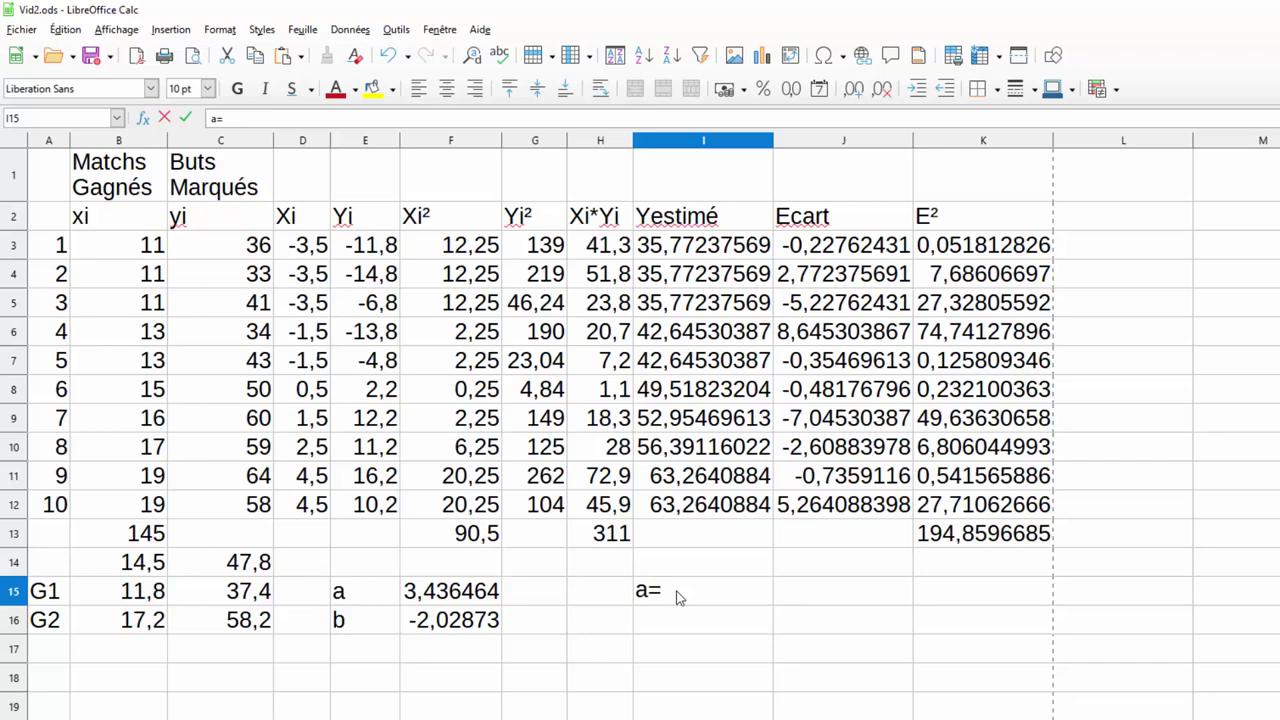
pyautogui.press('BackSpace')
pyautogui.press('BackSpace')
# - Label cell H15 as a and compute the slope through G1 and G2 in I15 with =(C16-C15)/(B16-B15)
pyautogui.click(614, 598)
pyautogui.write('a')
pyautogui.click(705, 595)
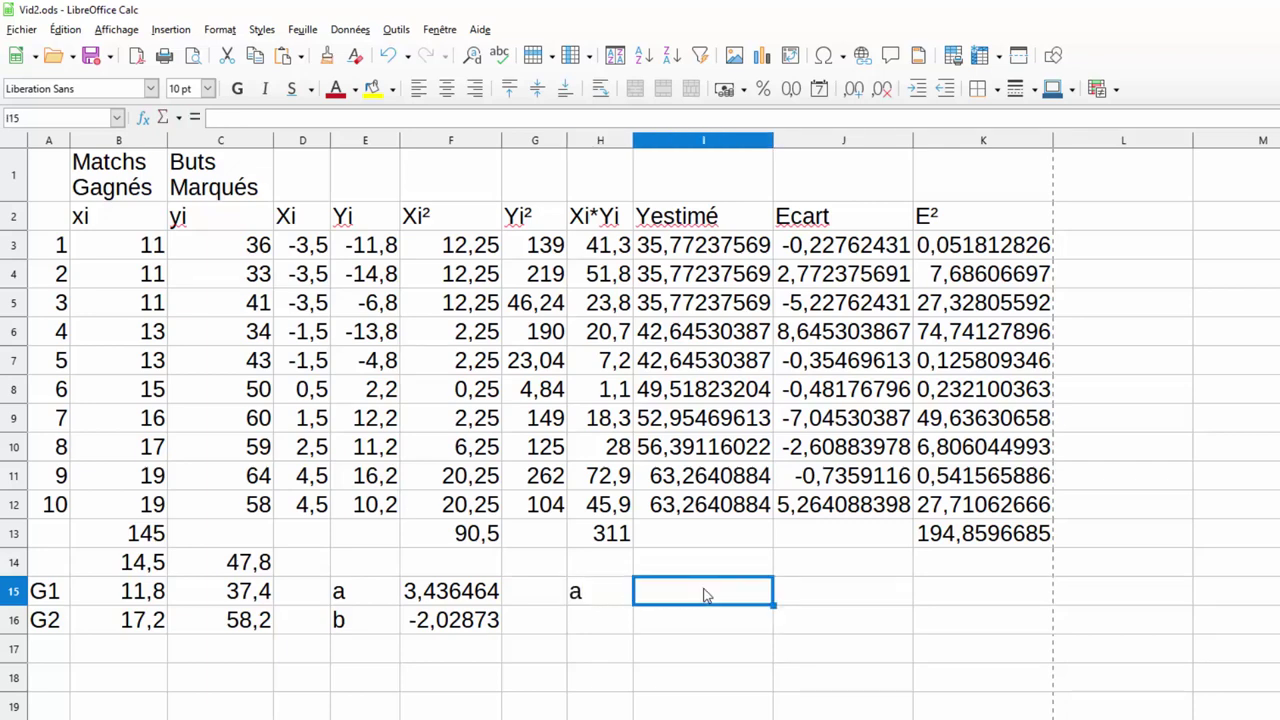
pyautogui.write('=(')
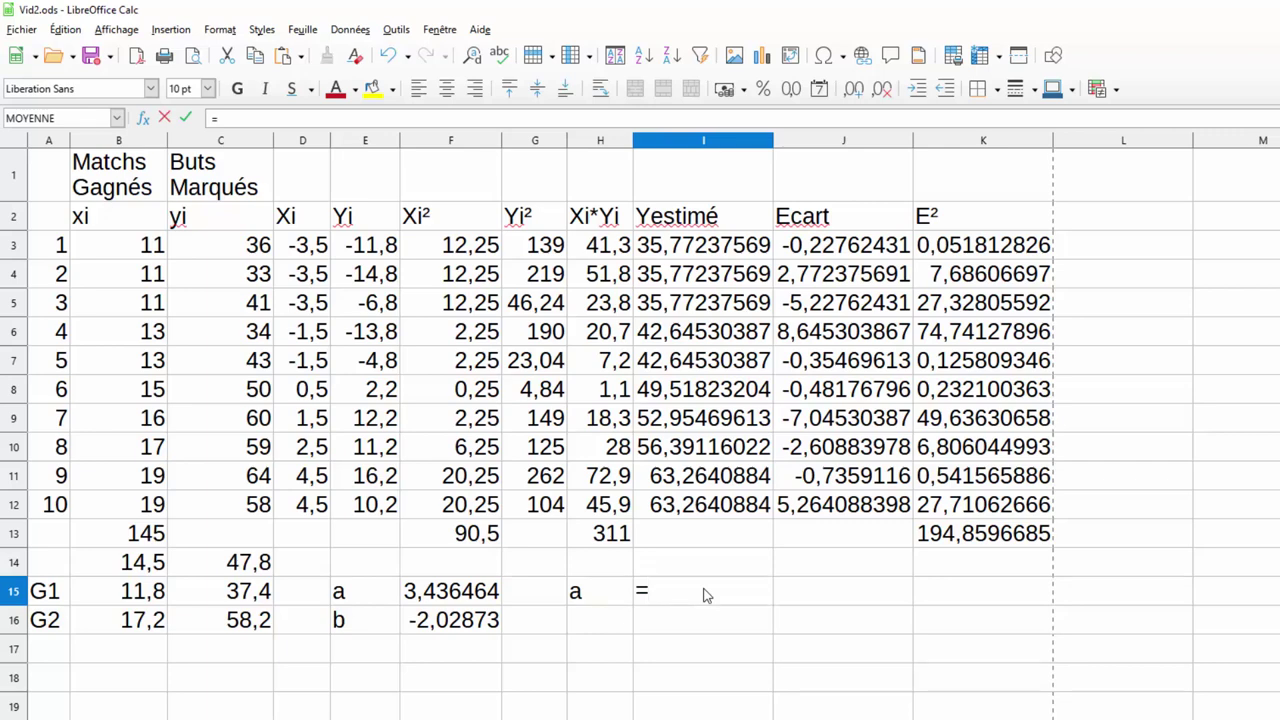
pyautogui.click(245, 624)
pyautogui.write('-')
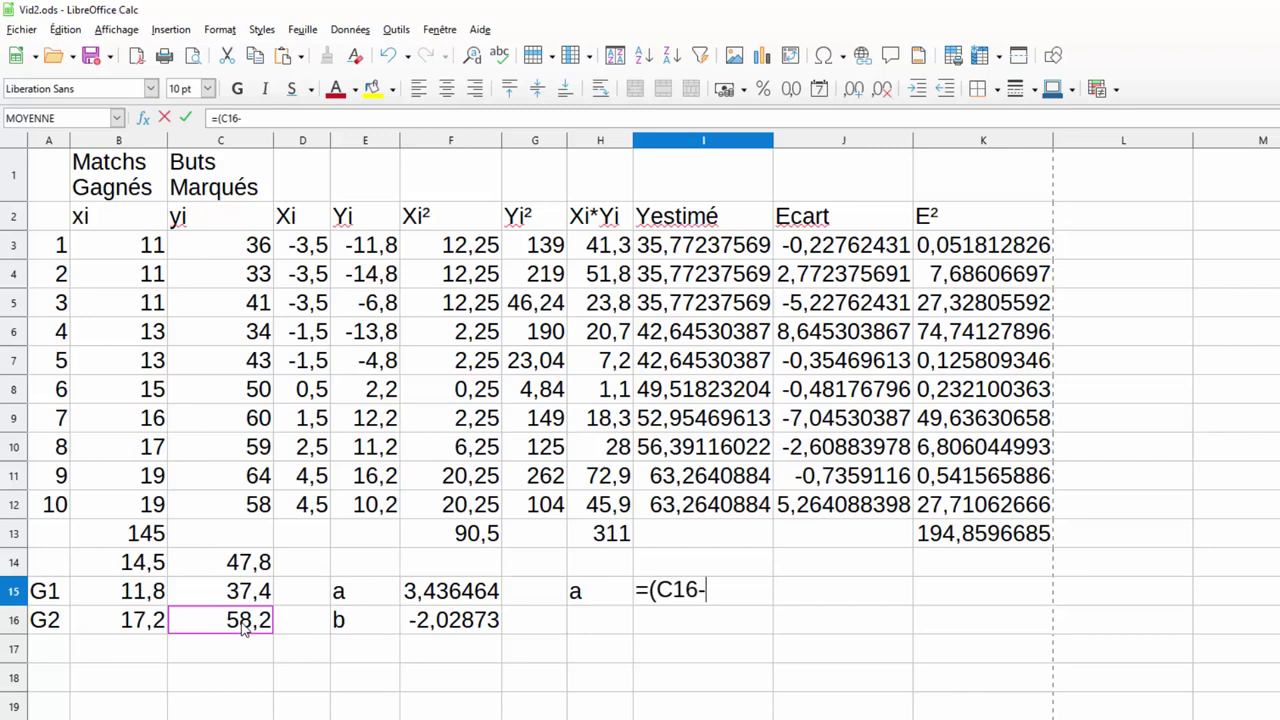
pyautogui.click(246, 594)
pyautogui.write(')')
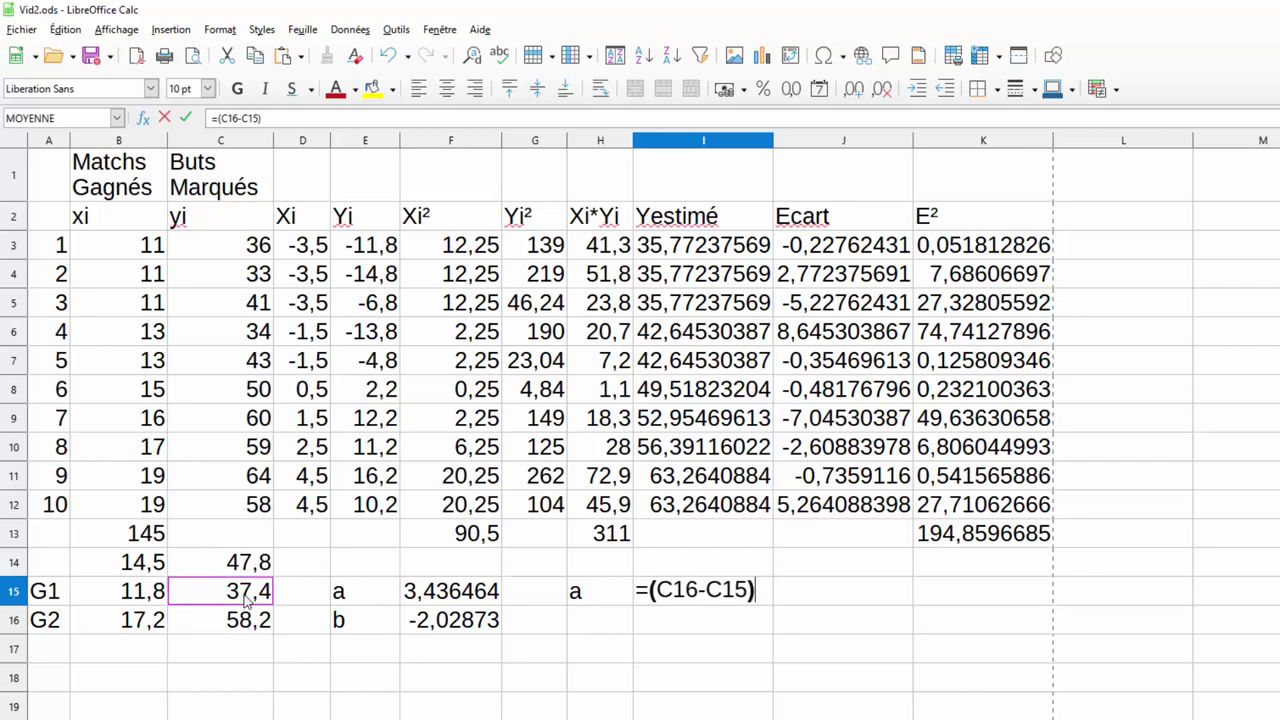
pyautogui.write('/(')
pyautogui.click(141, 622)
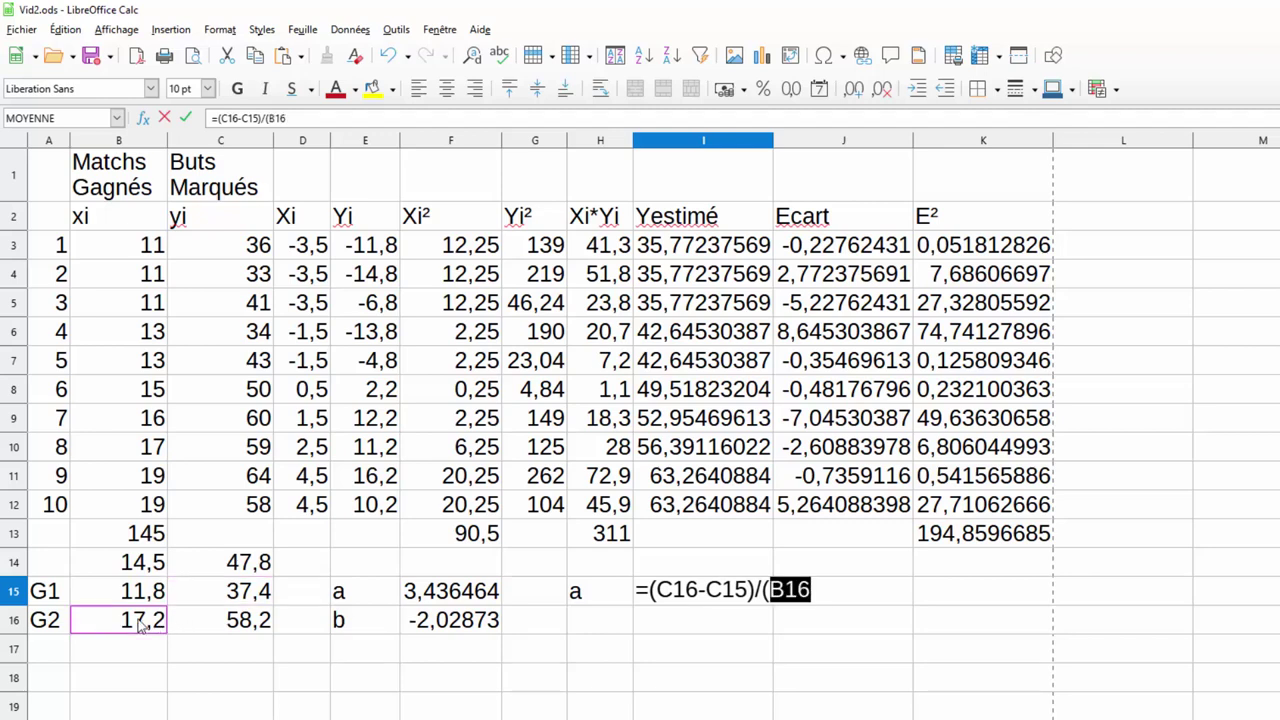
pyautogui.write('-')
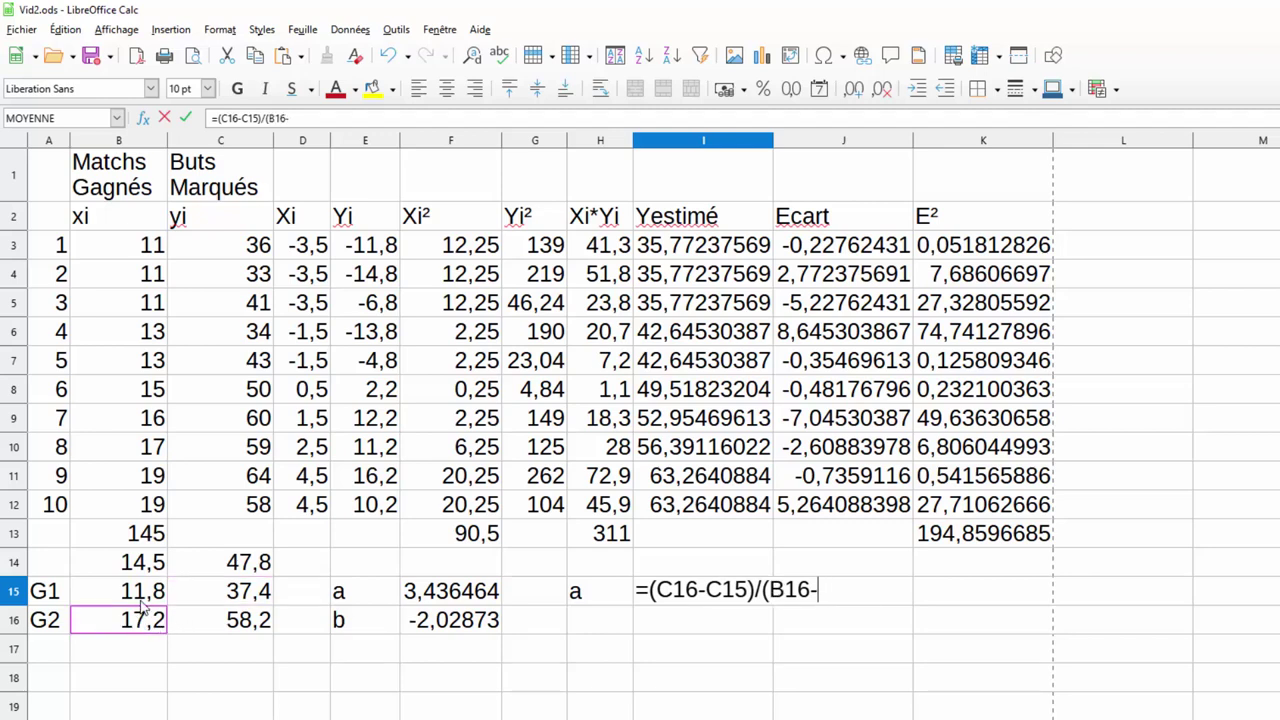
pyautogui.click(145, 594)
pyautogui.write(')')
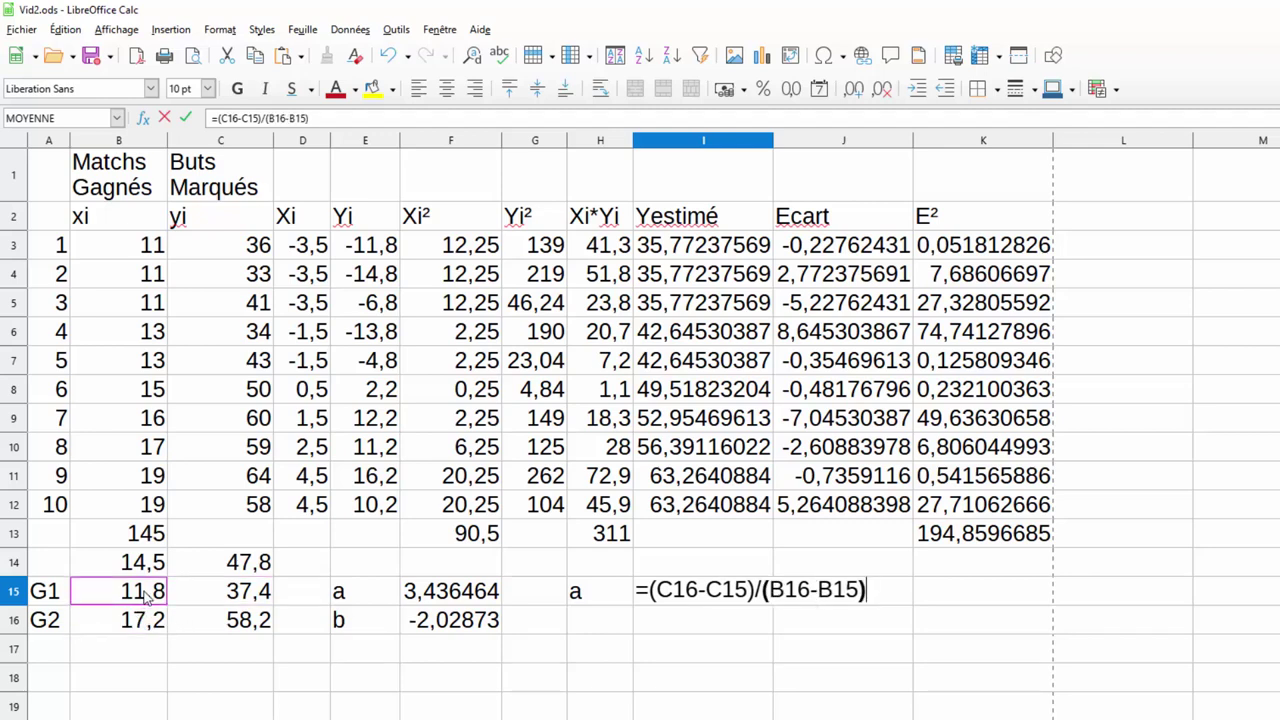
pyautogui.press('Return')
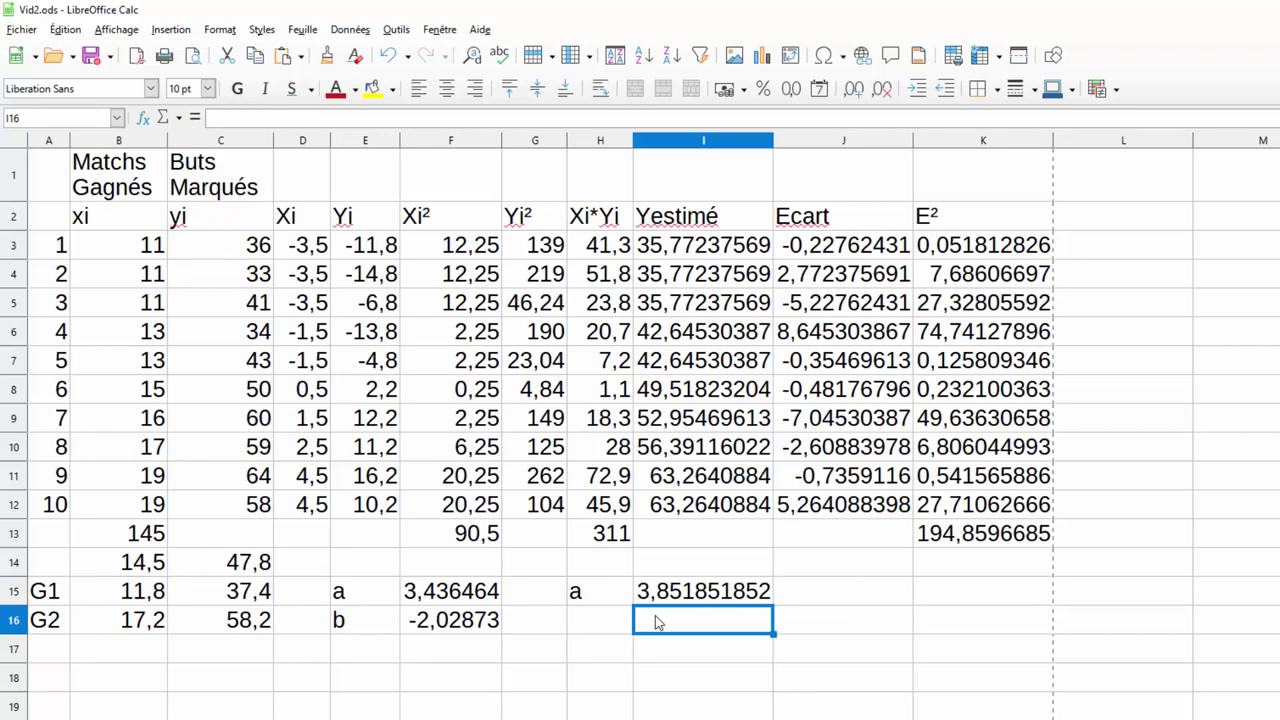
# - Compute the line's intercept from point G2 in cell I16 with the formula =C16-I15*B16
pyautogui.write('=')
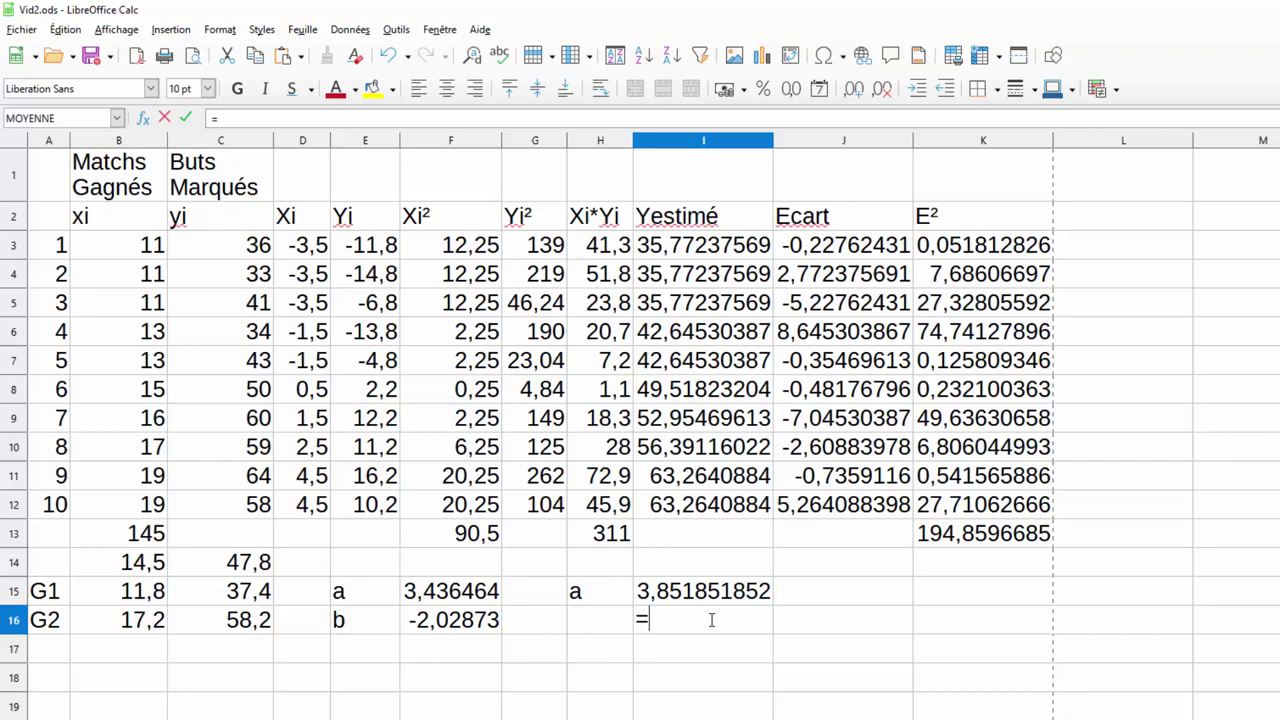
pyautogui.click(257, 621)
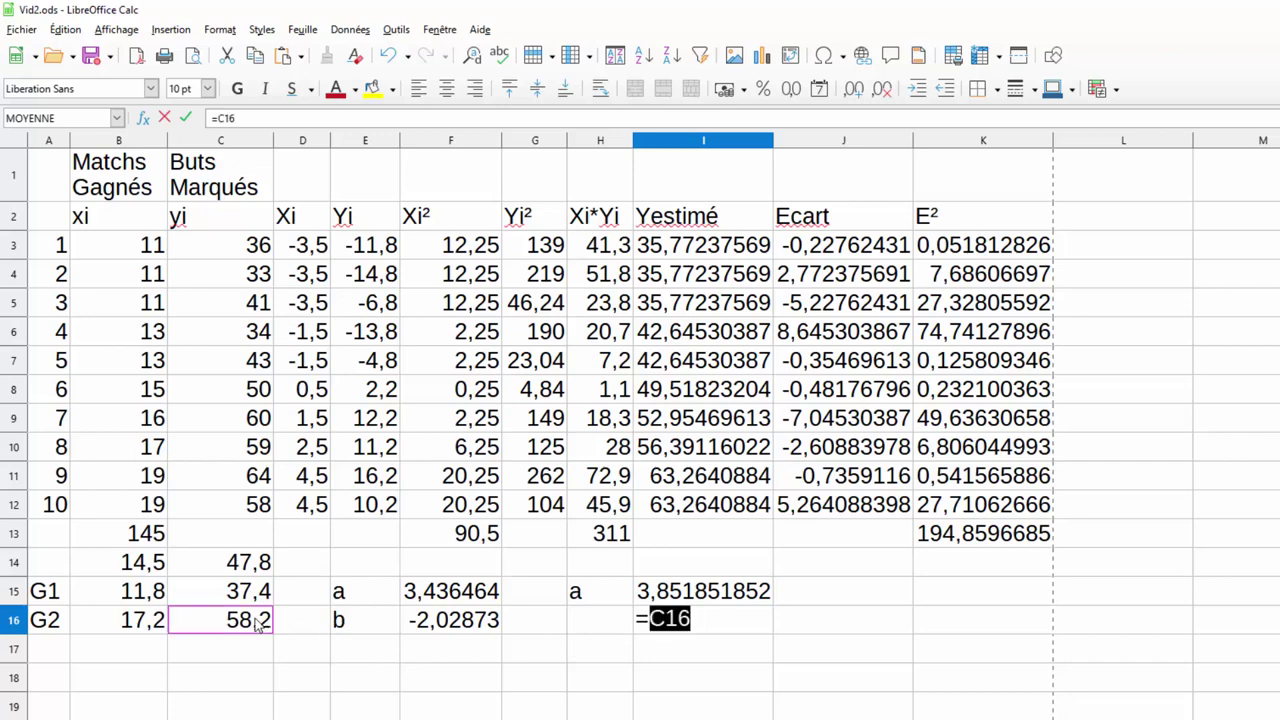
pyautogui.write('-')
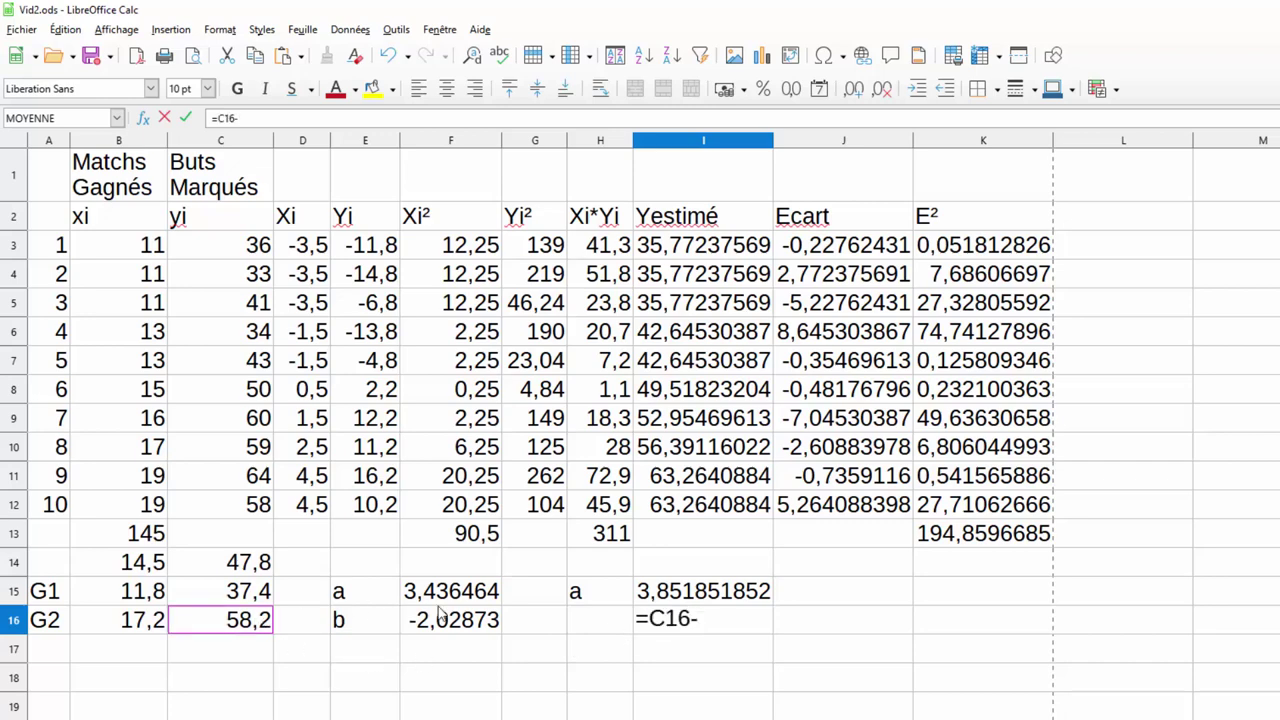
pyautogui.click(680, 592)
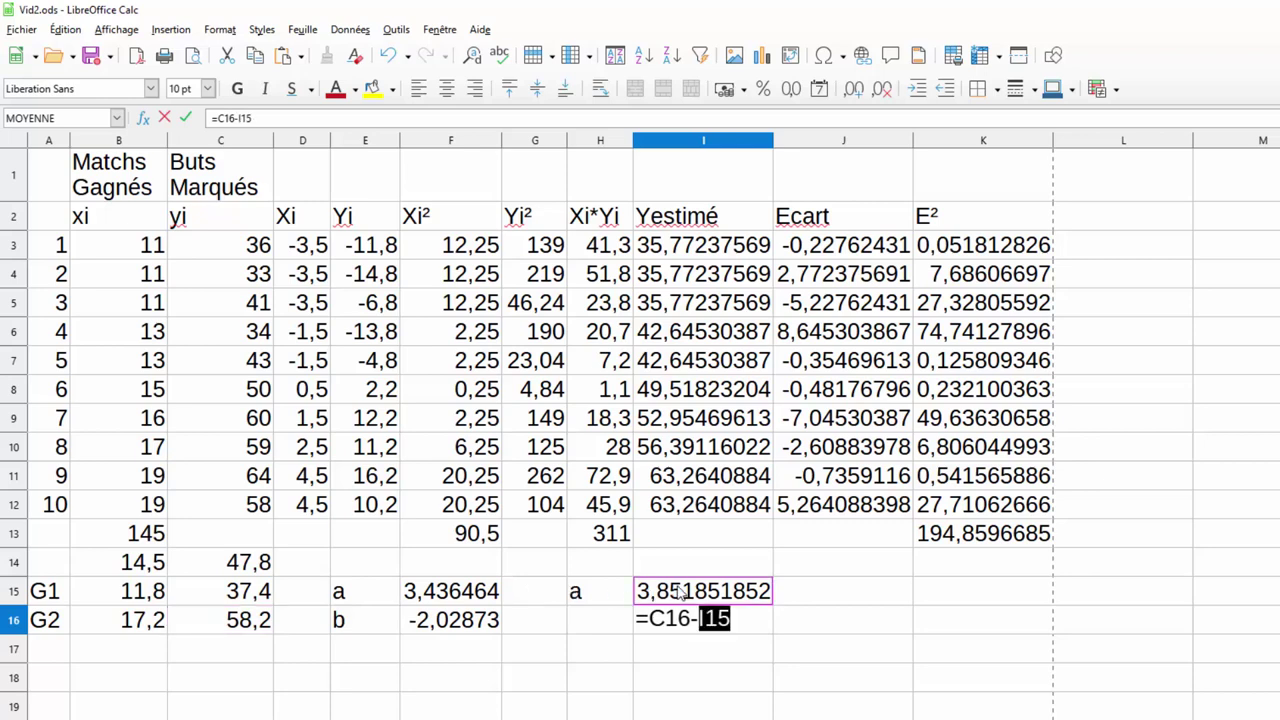
pyautogui.write('*')
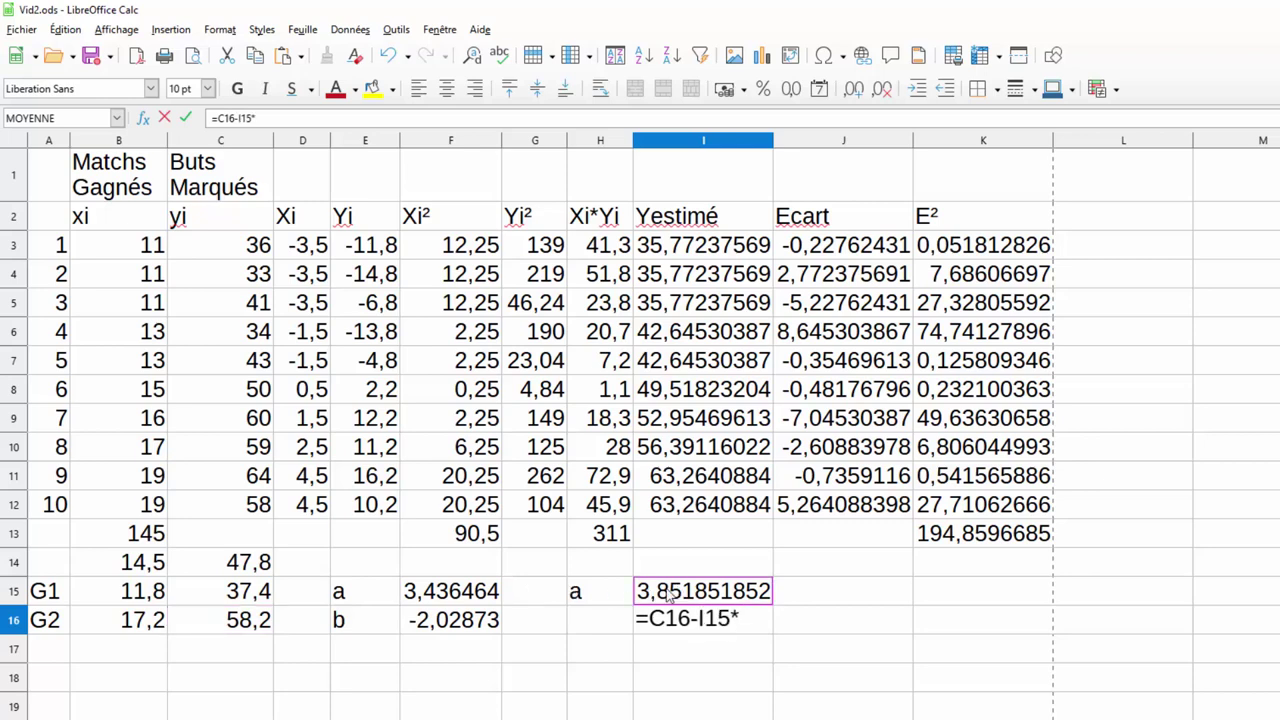
pyautogui.click(142, 625)
pyautogui.press('Return')
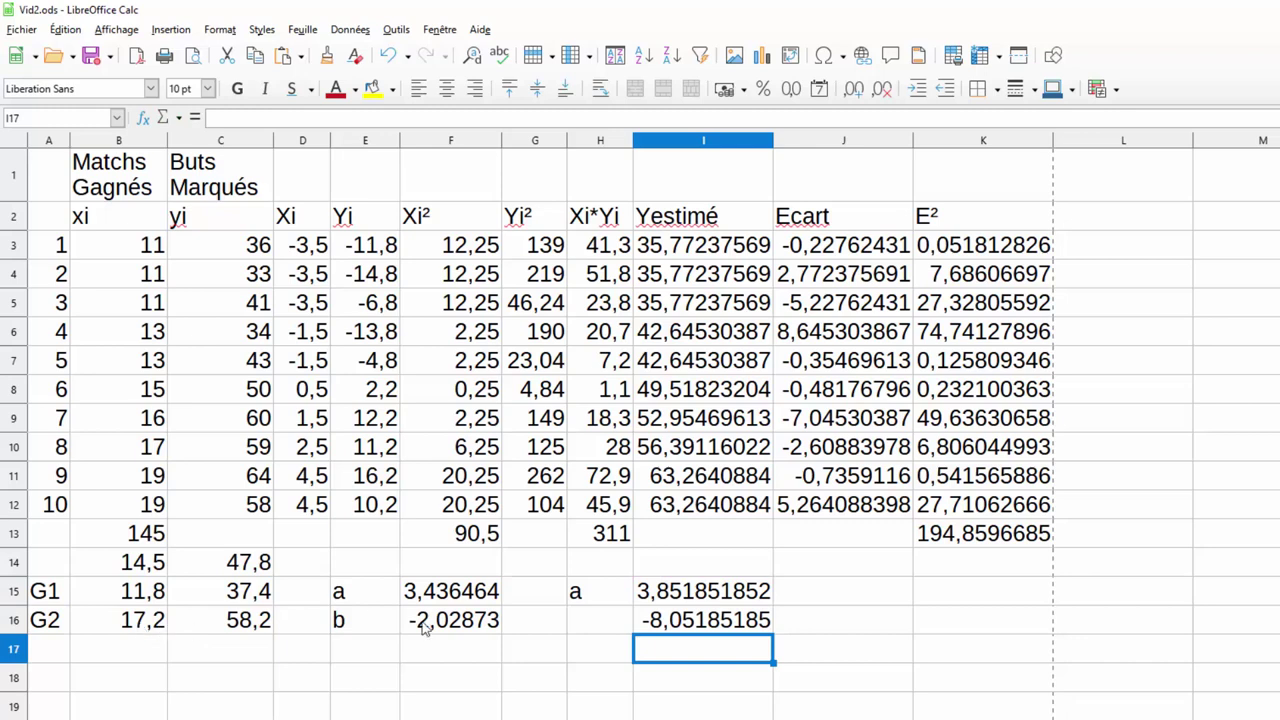
# - Cross-check the intercept using point G1 in cell J16 with the formula =C15-I15*B15
pyautogui.click(840, 617)
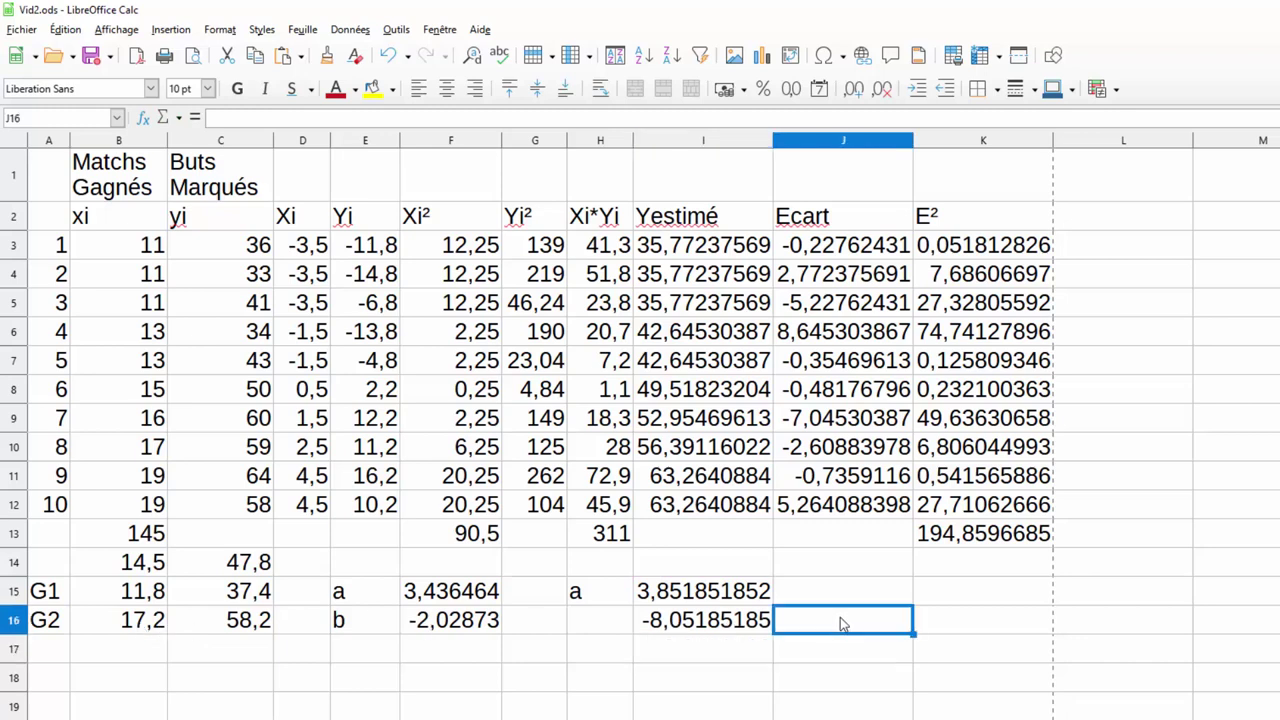
pyautogui.write('=')
pyautogui.click(248, 592)
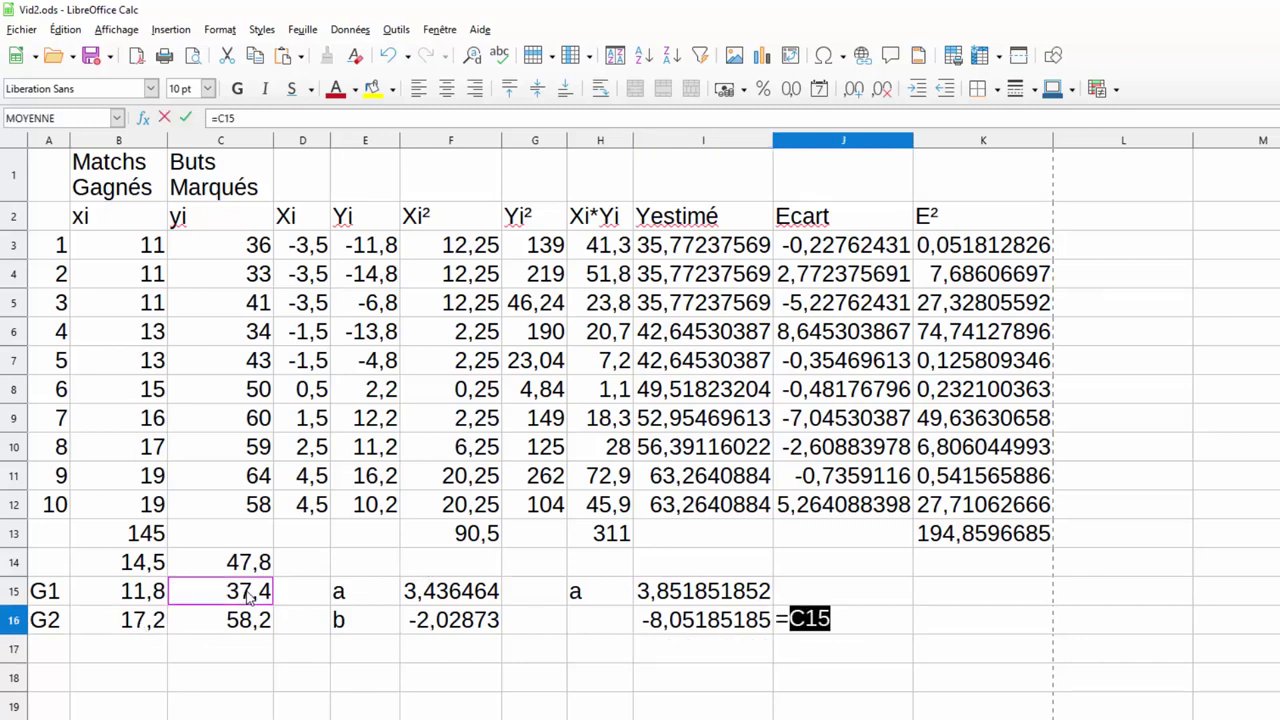
pyautogui.write('-')
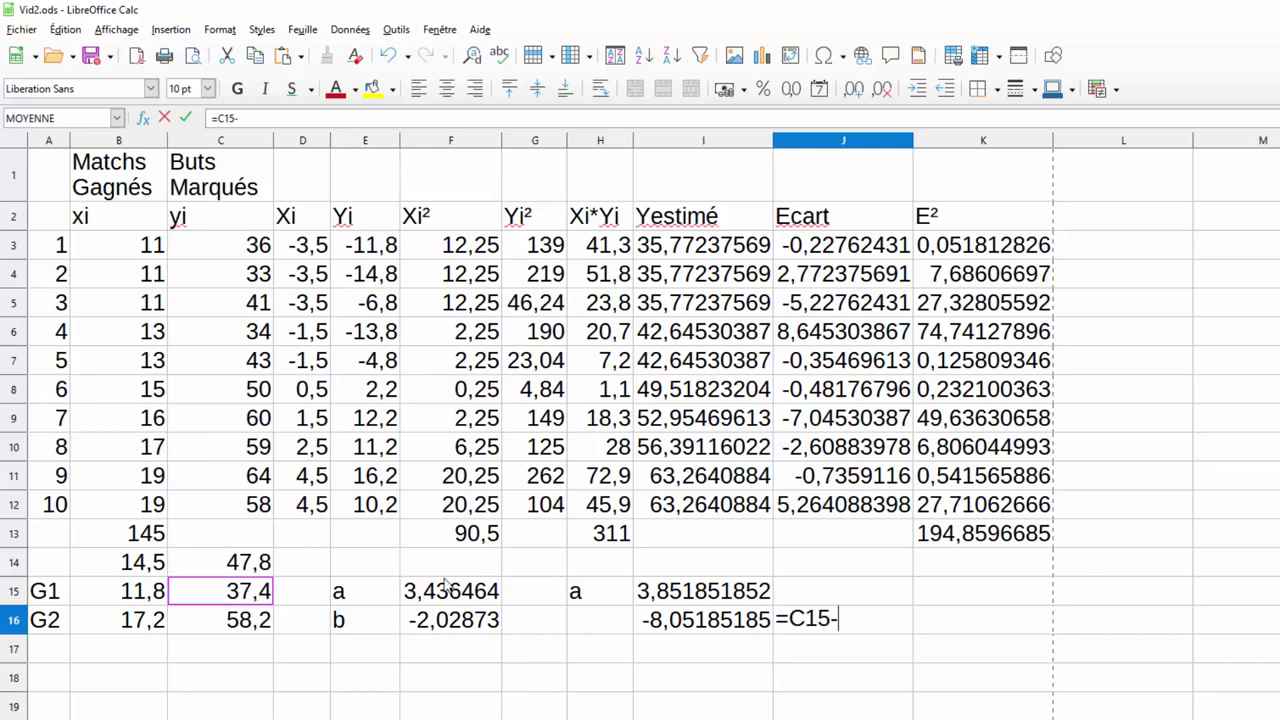
pyautogui.click(700, 592)
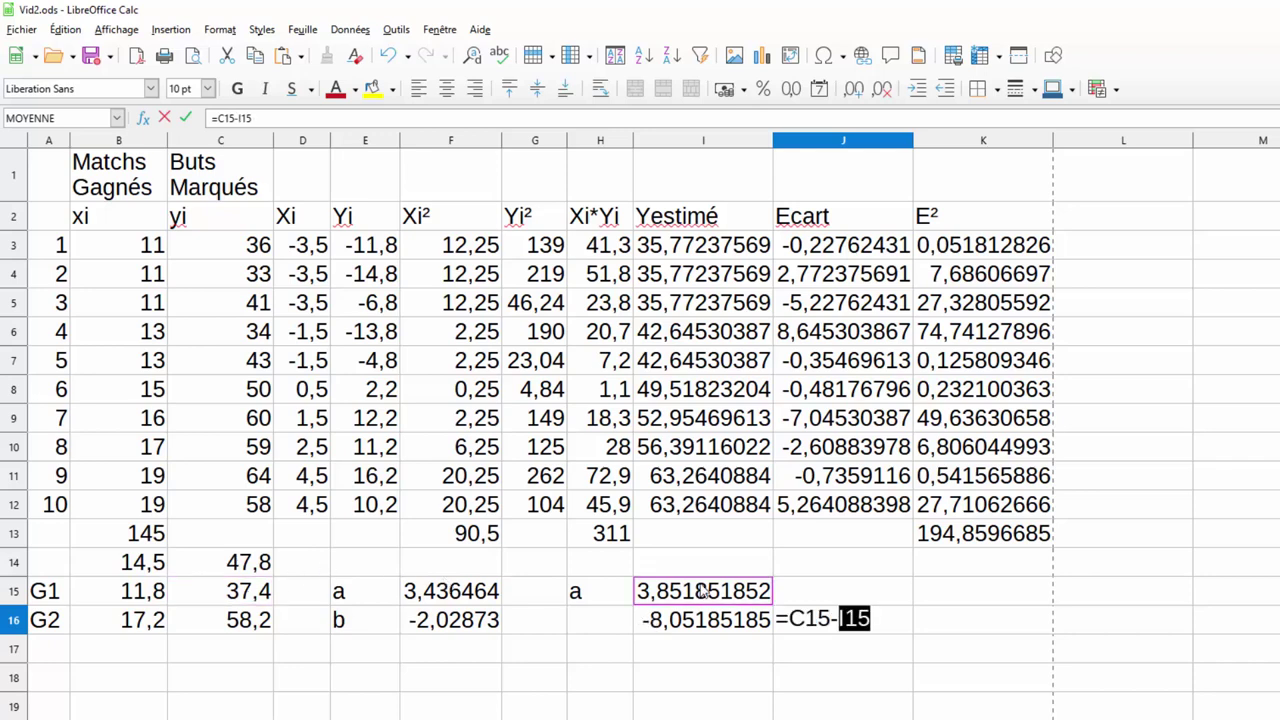
pyautogui.write('*')
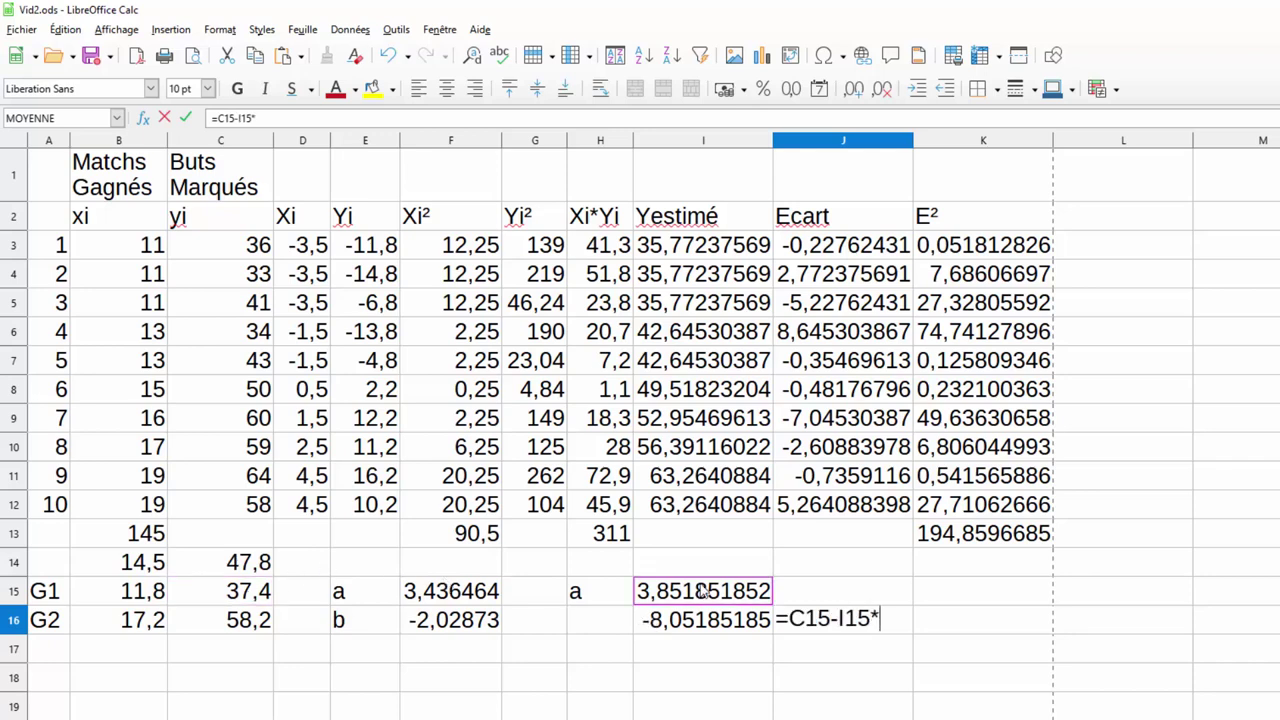
pyautogui.click(148, 597)
pyautogui.press('Return')
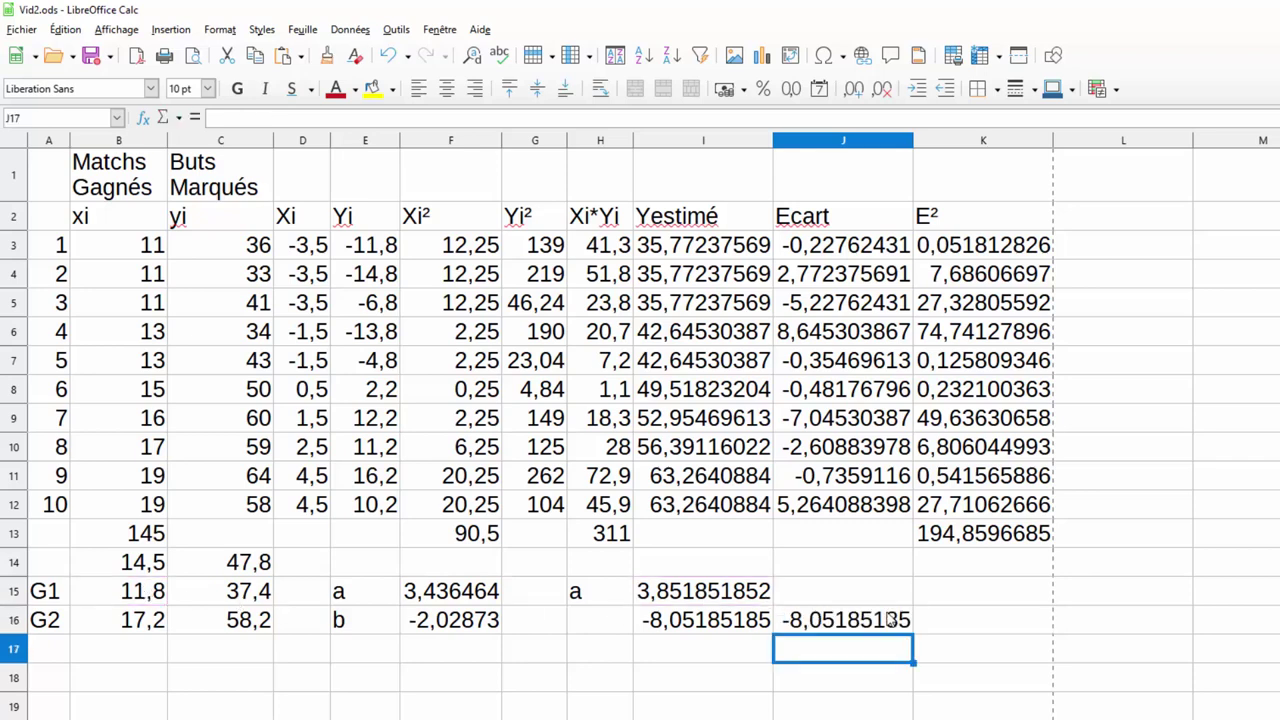
# - Cross-check the intercept using the overall mean point in cell K16 with the formula =C14-I15*B14
pyautogui.click(941, 629)
pyautogui.write('=')
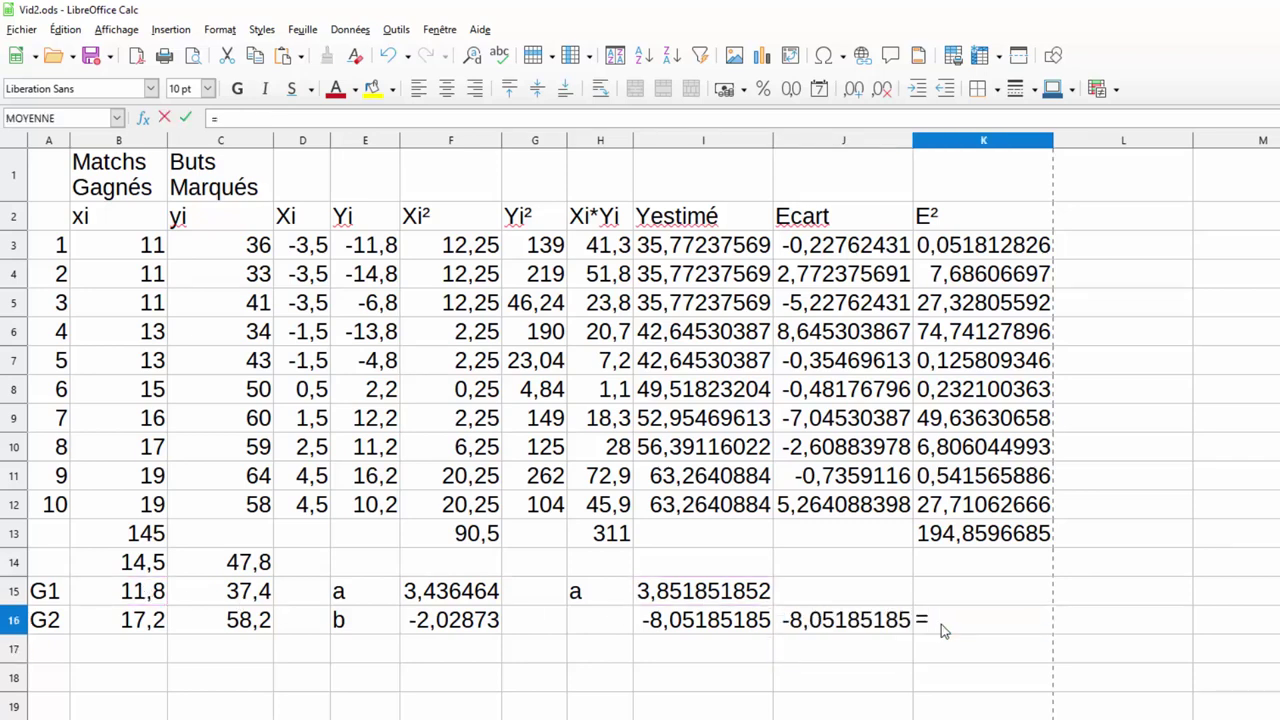
pyautogui.click(250, 566)
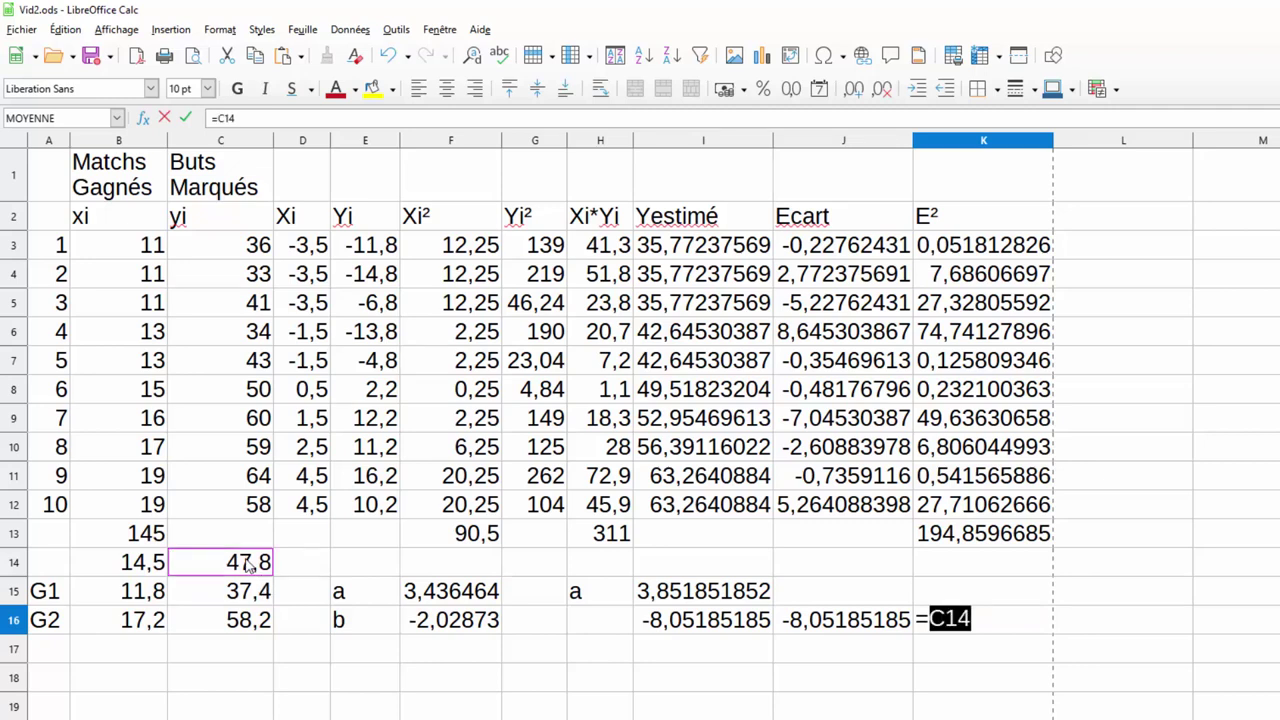
pyautogui.write('-')
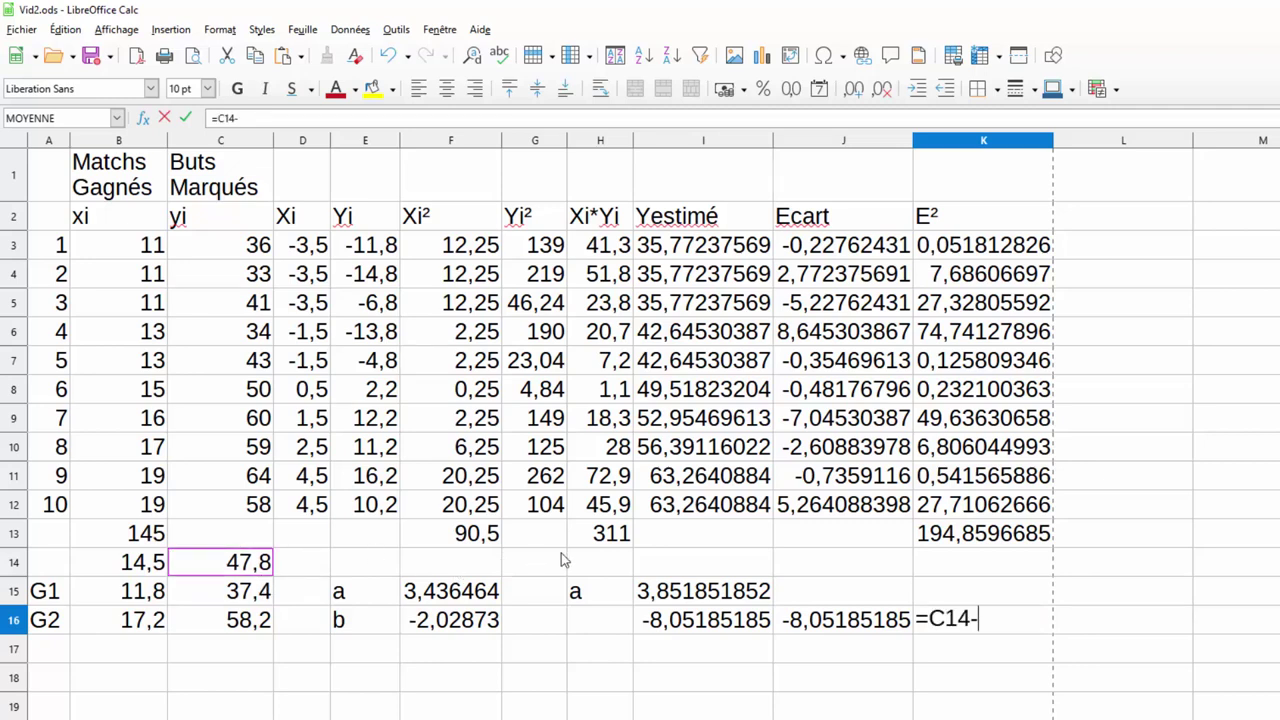
pyautogui.click(700, 591)
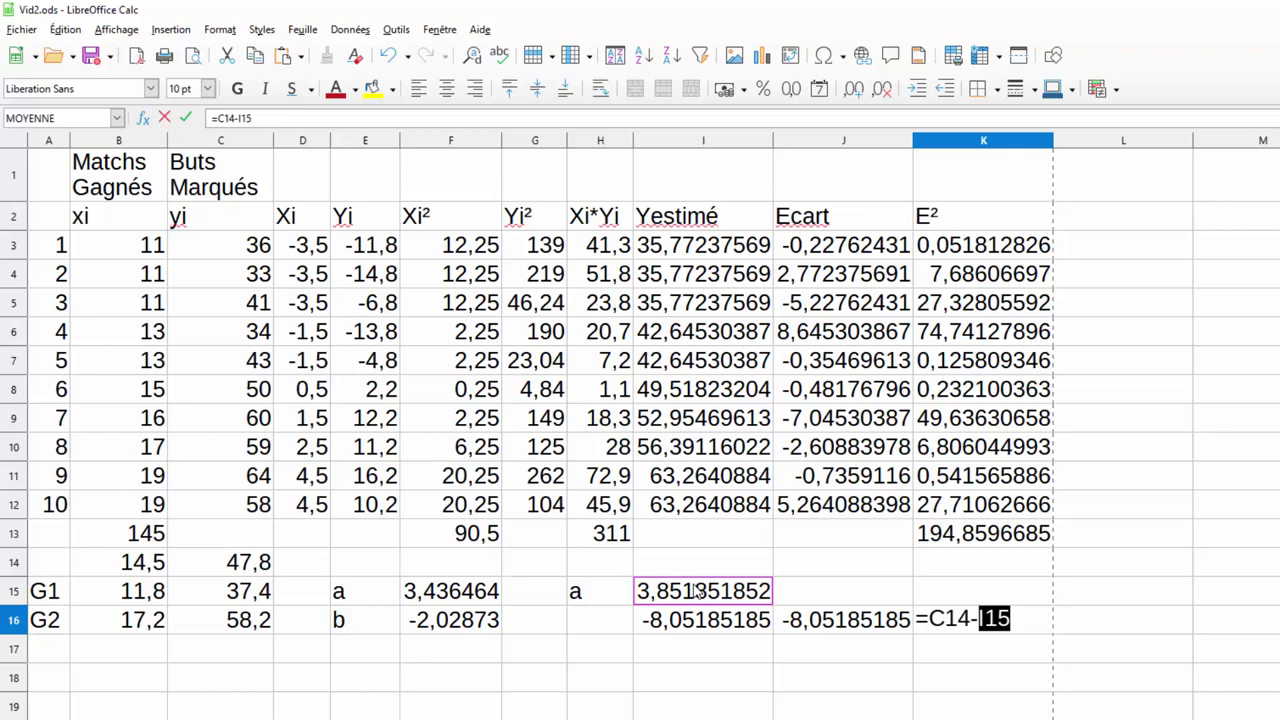
pyautogui.write('*')
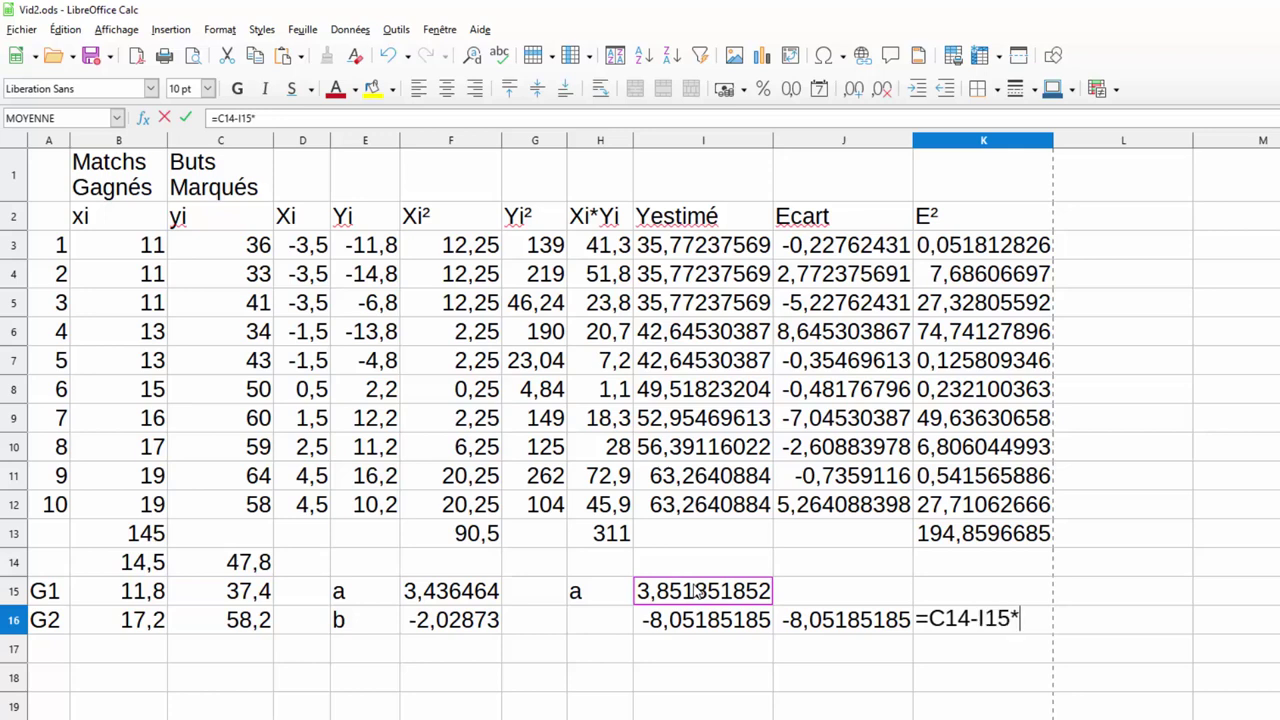
pyautogui.click(146, 565)
pyautogui.press('Return')
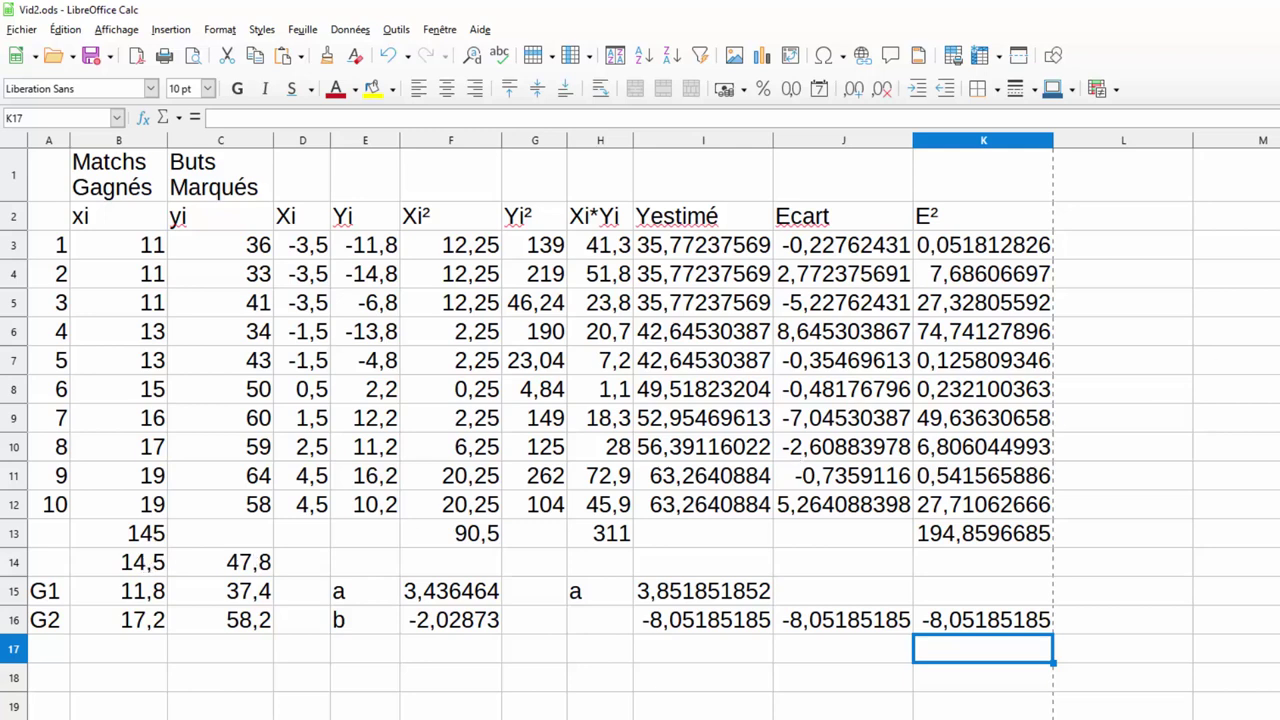
# - Enter the column header YestMayer in cell L2
pyautogui.click(1165, 222)
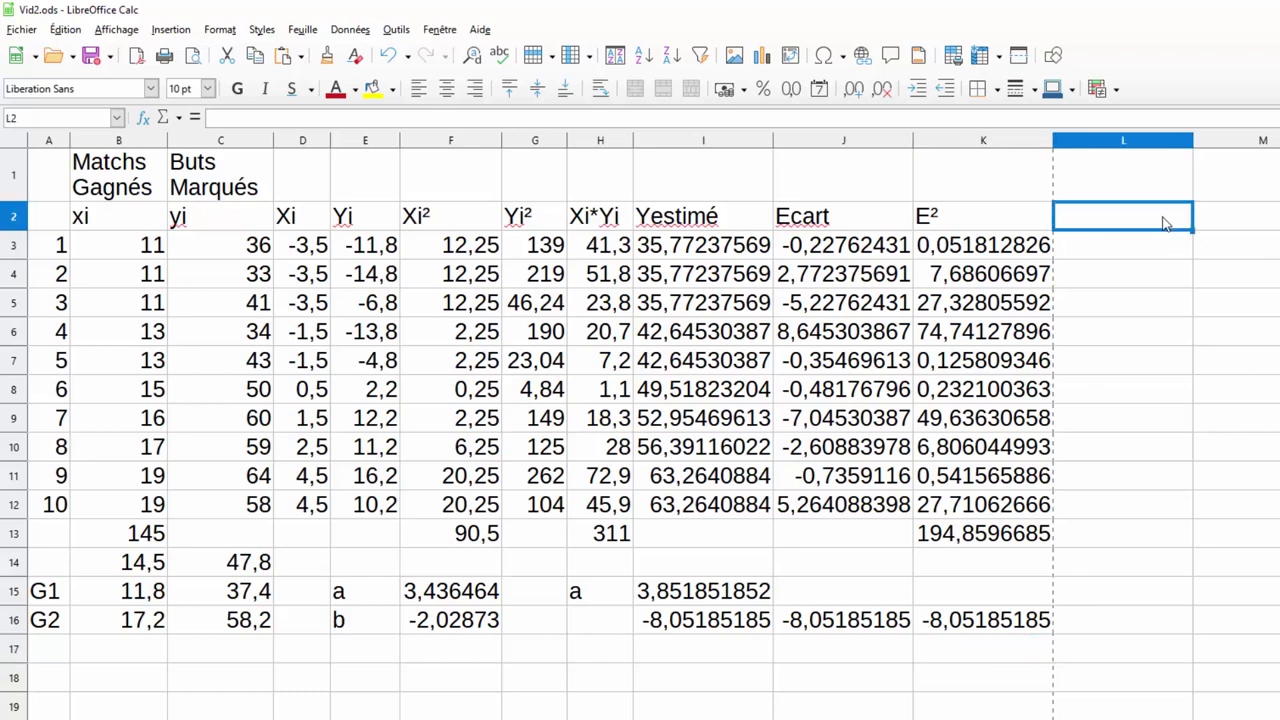
pyautogui.write('Y')
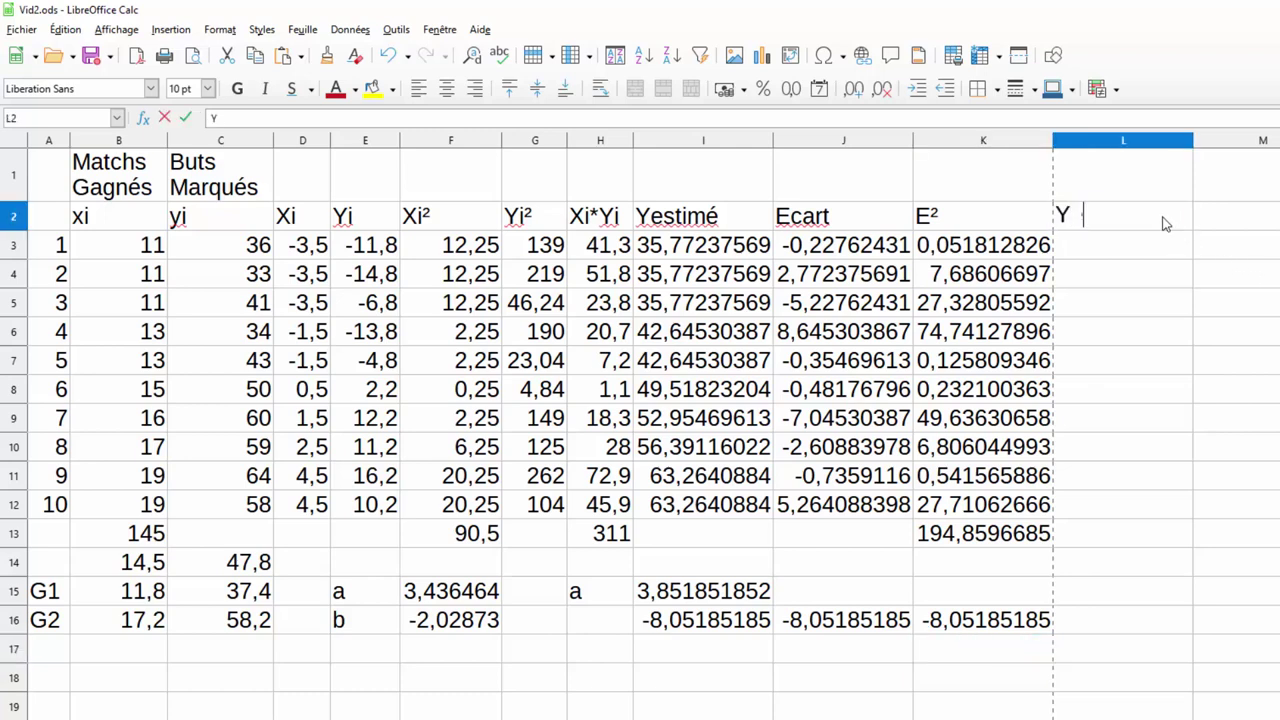
pyautogui.write('estMayer')
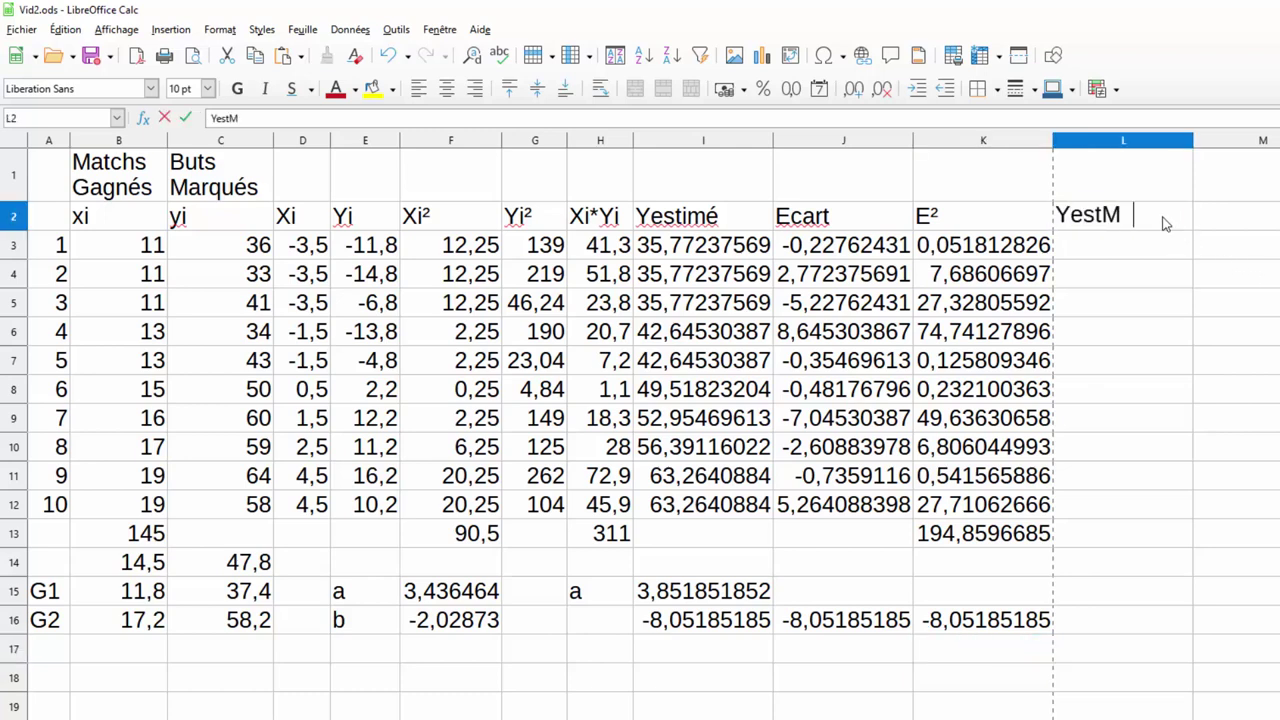
# - Compute the first Mayer estimate in cell L3 with the formula =B3*I15+I16
pyautogui.click(1101, 246)
pyautogui.write('=')
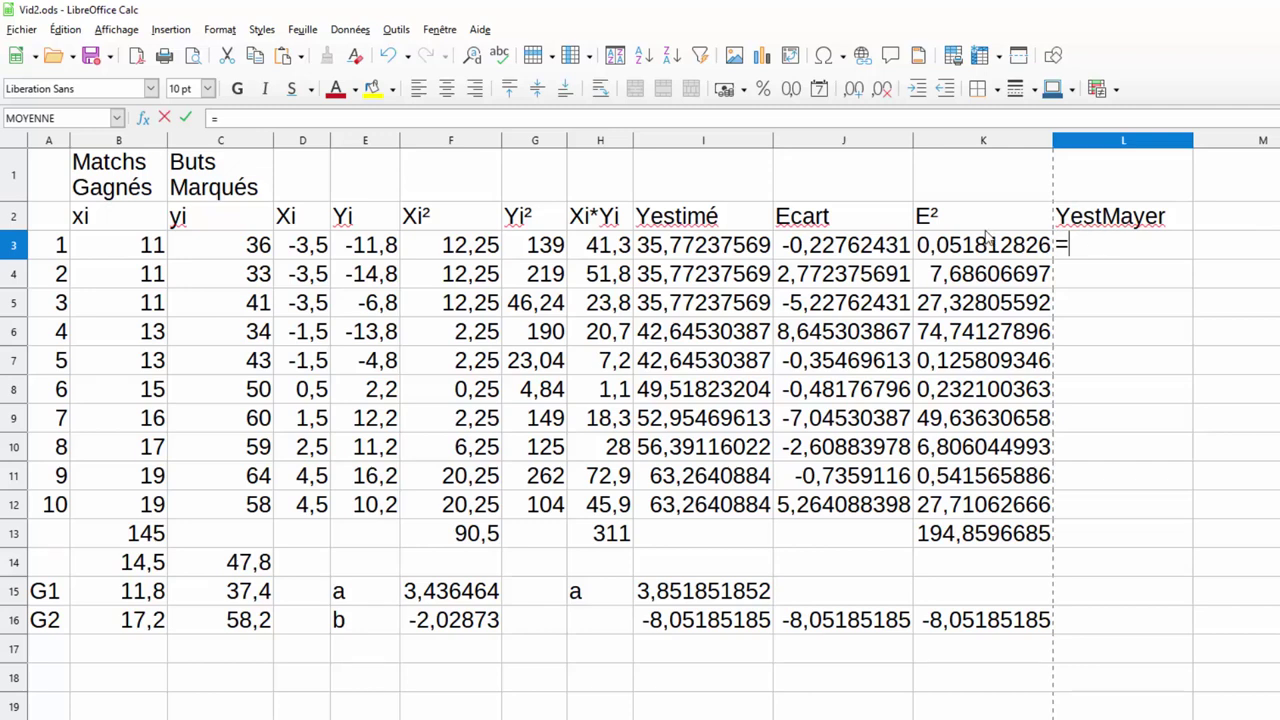
pyautogui.click(145, 250)
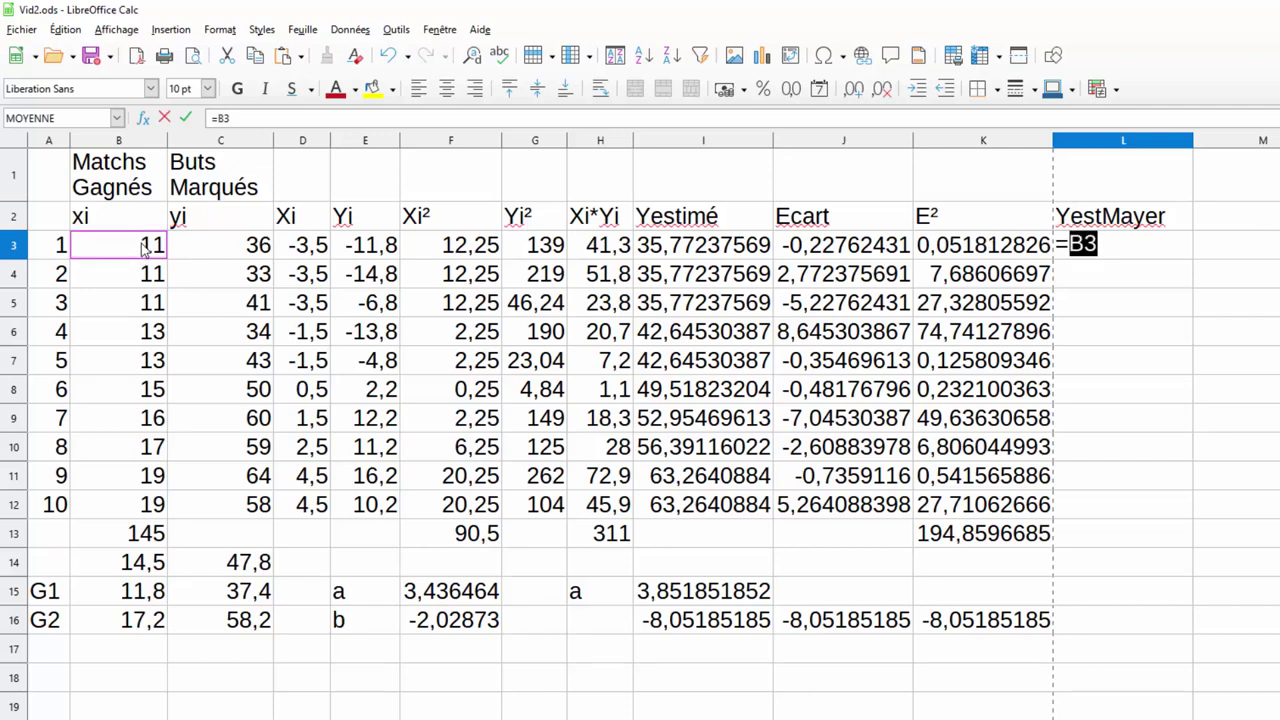
pyautogui.write('*')
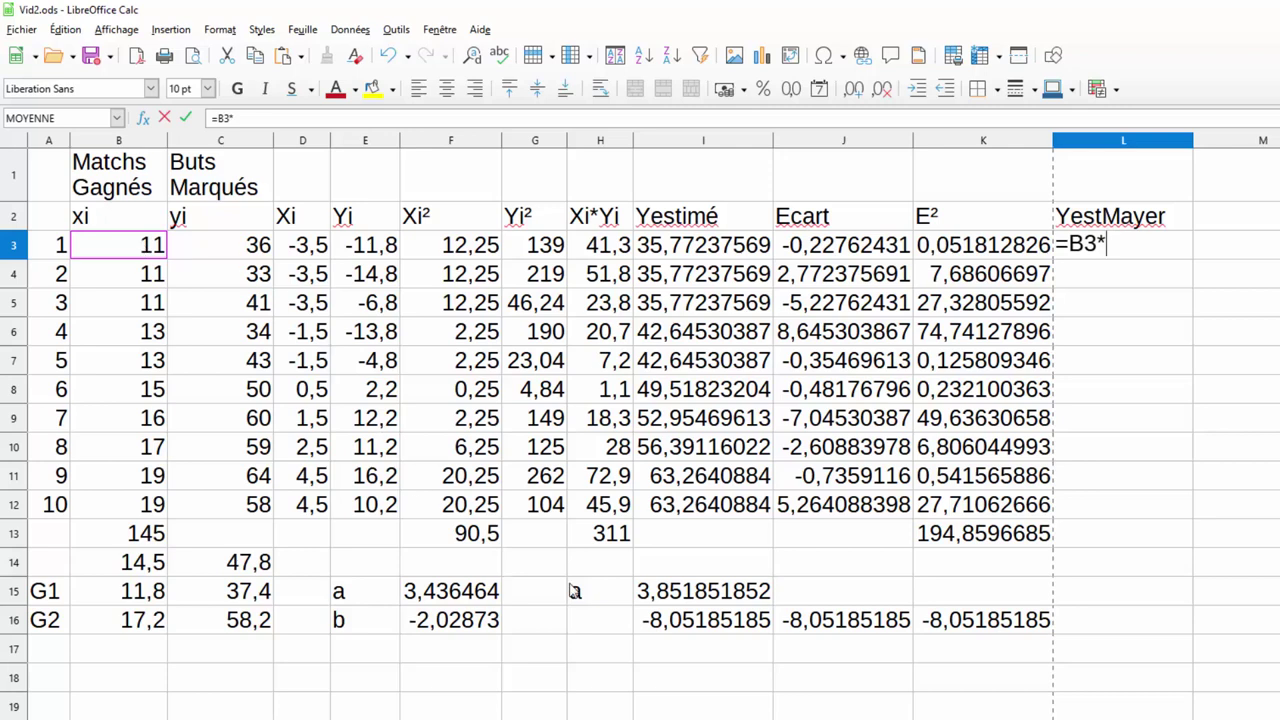
pyautogui.click(722, 594)
pyautogui.write('+')
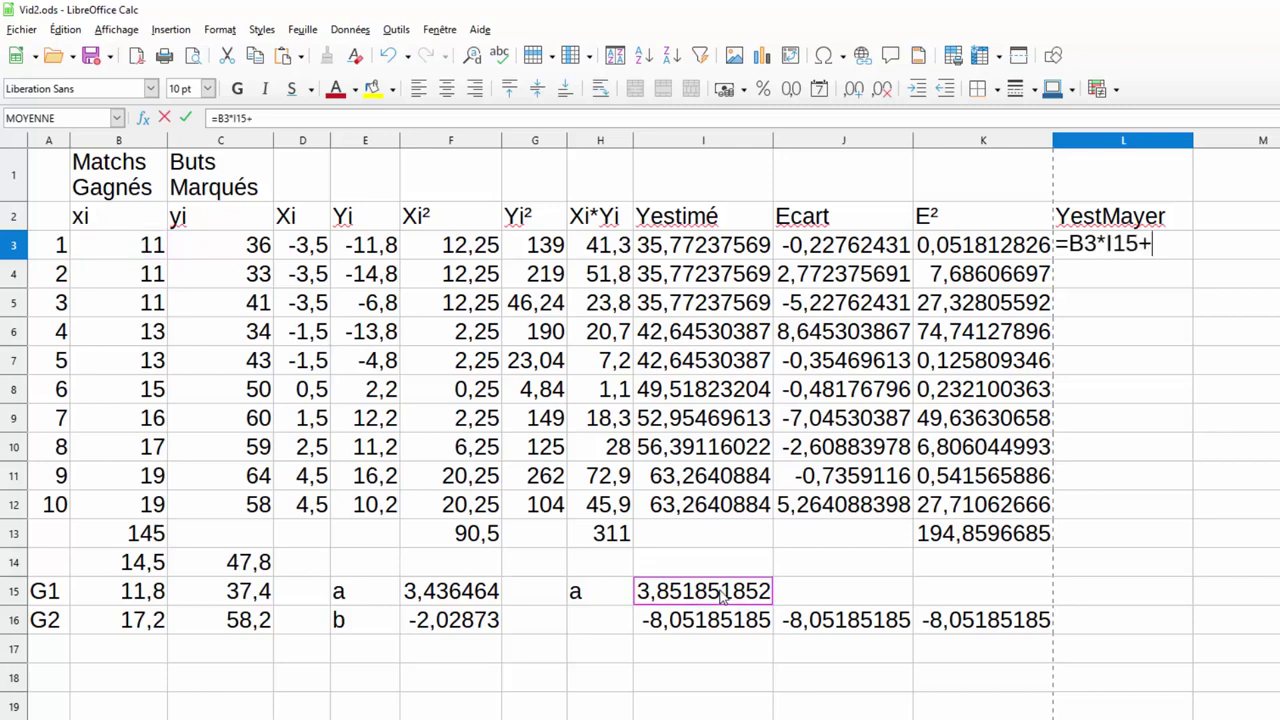
pyautogui.click(722, 624)
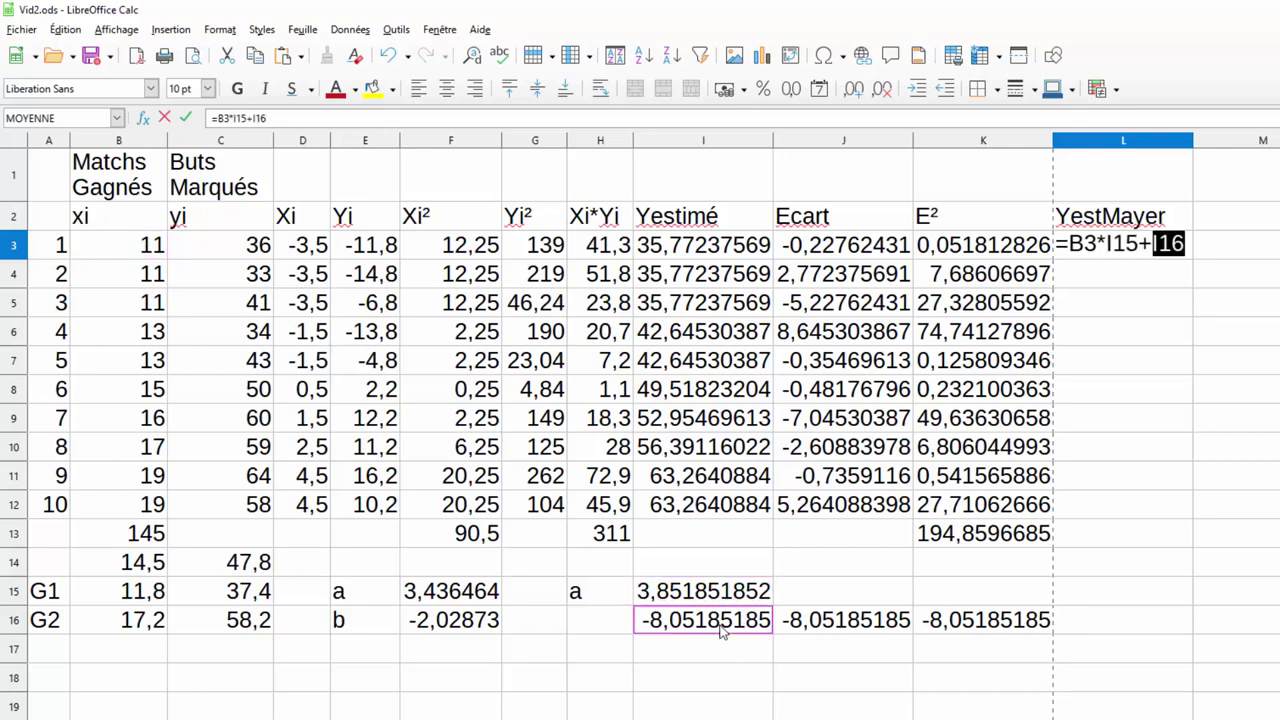
pyautogui.press('Return')
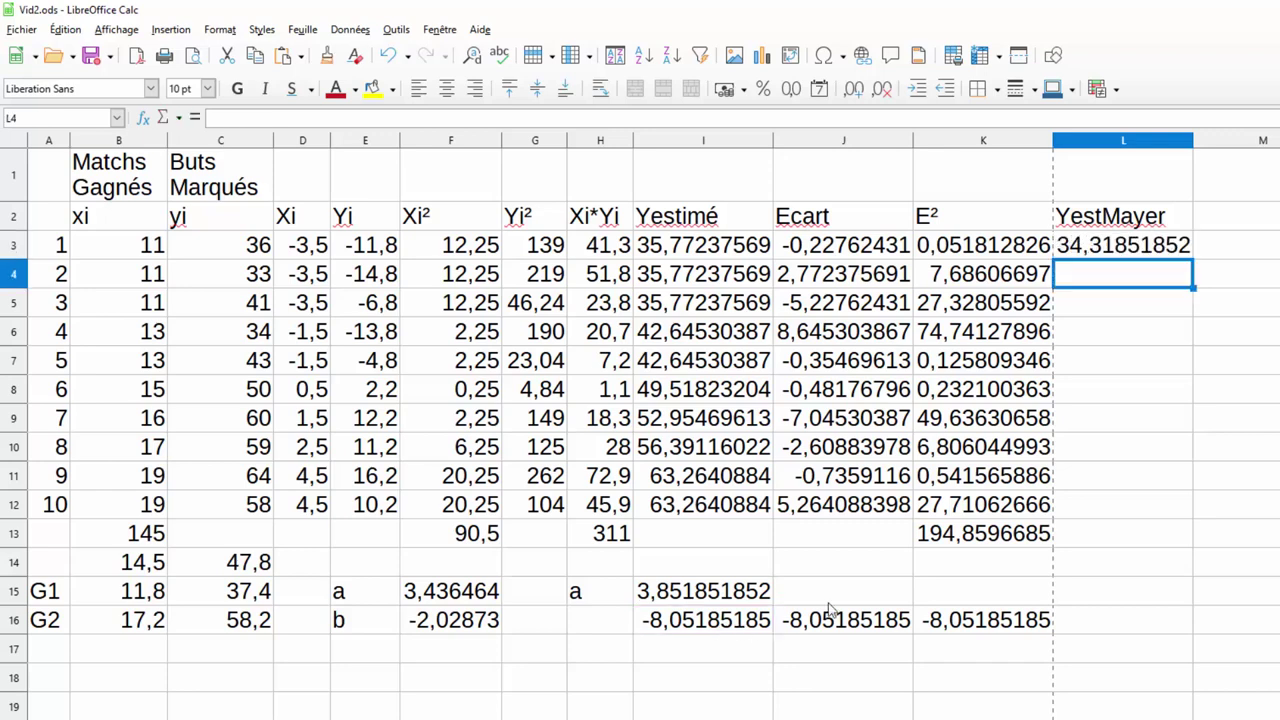
# - Make the slope and intercept references in cell L3 absolute (=B3*$I$15+$I$16) and fill the formula down to L12
pyautogui.click(1128, 245)
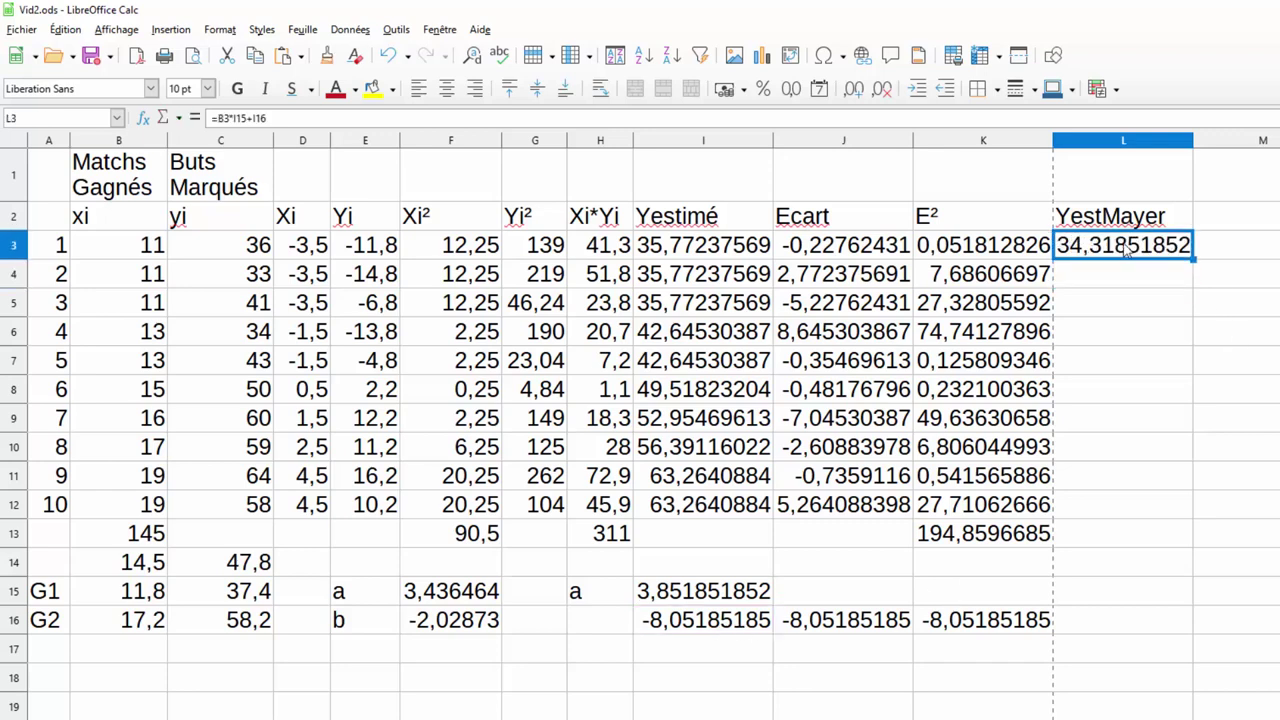
pyautogui.doubleClick(1116, 244)
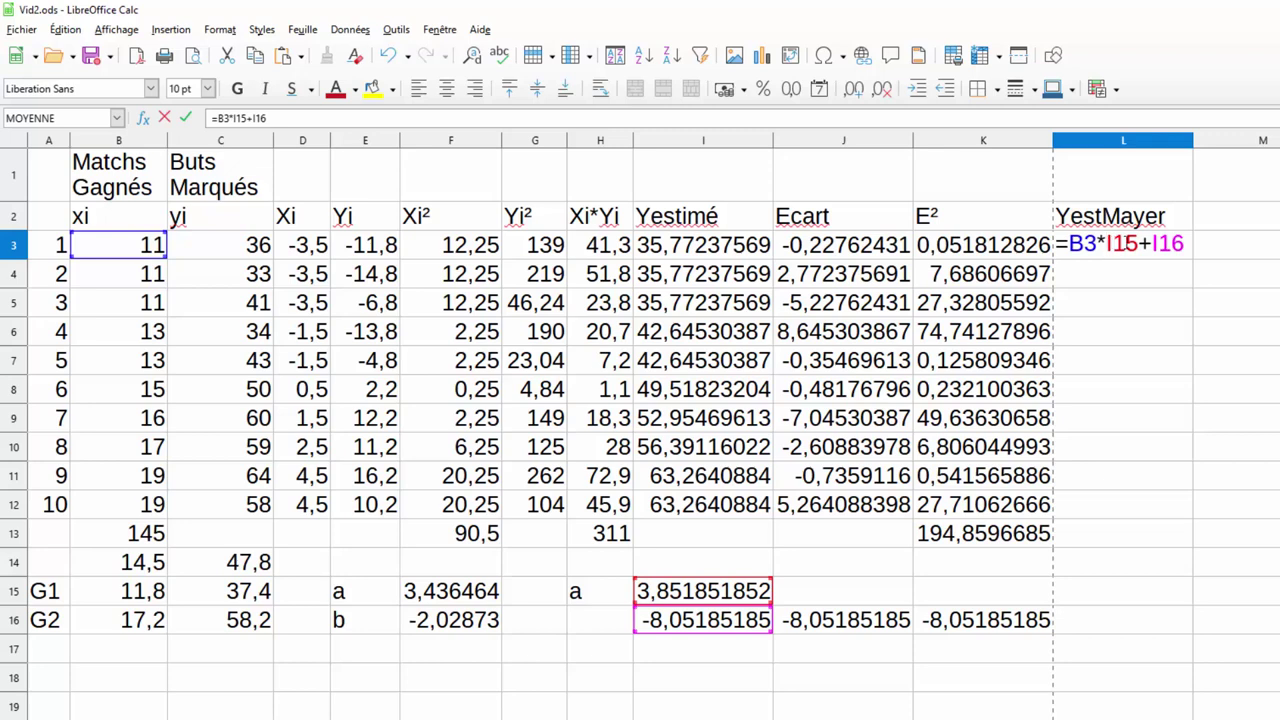
pyautogui.write('$')
pyautogui.click(1126, 244)
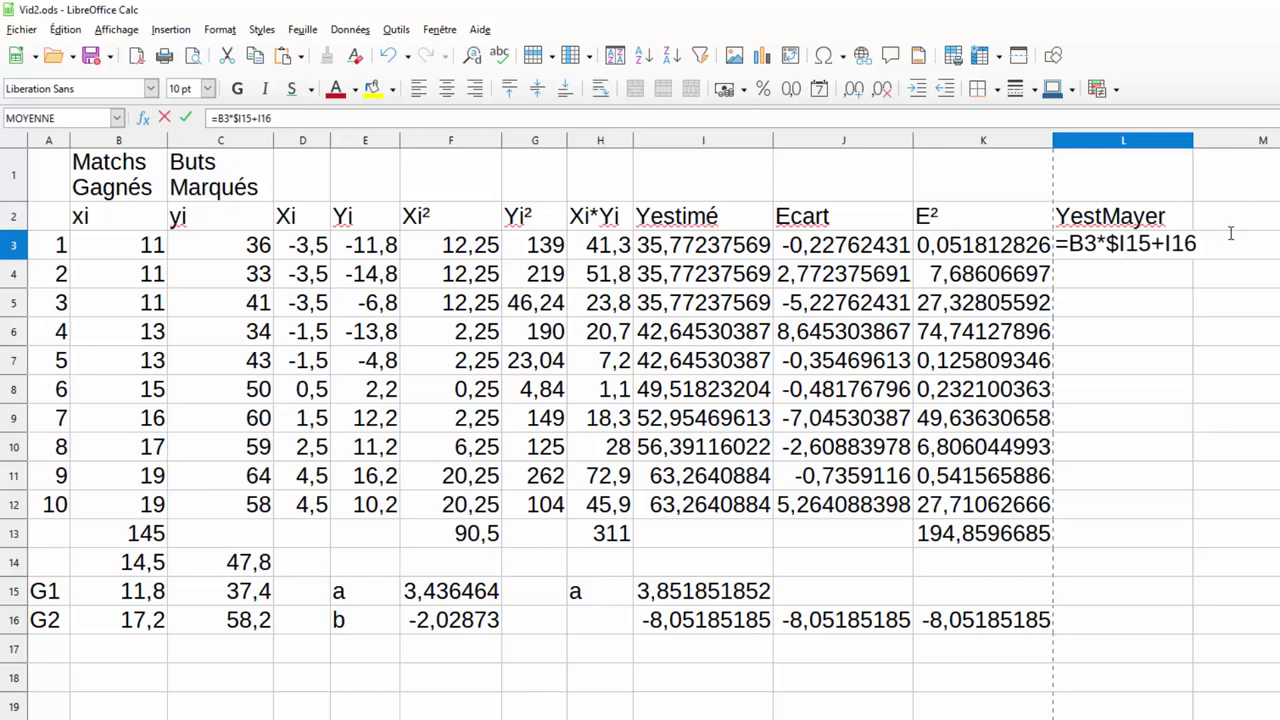
pyautogui.write('$')
pyautogui.press('Right')
pyautogui.press('Right')
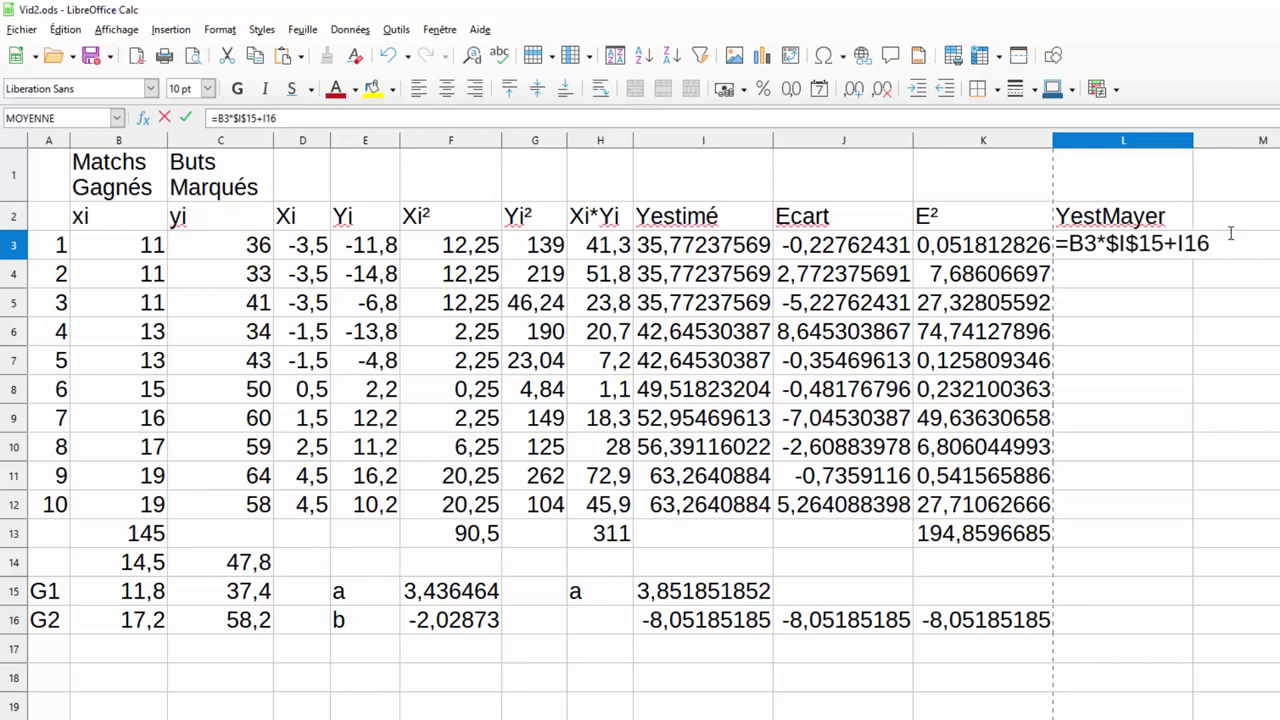
pyautogui.write('$I$')
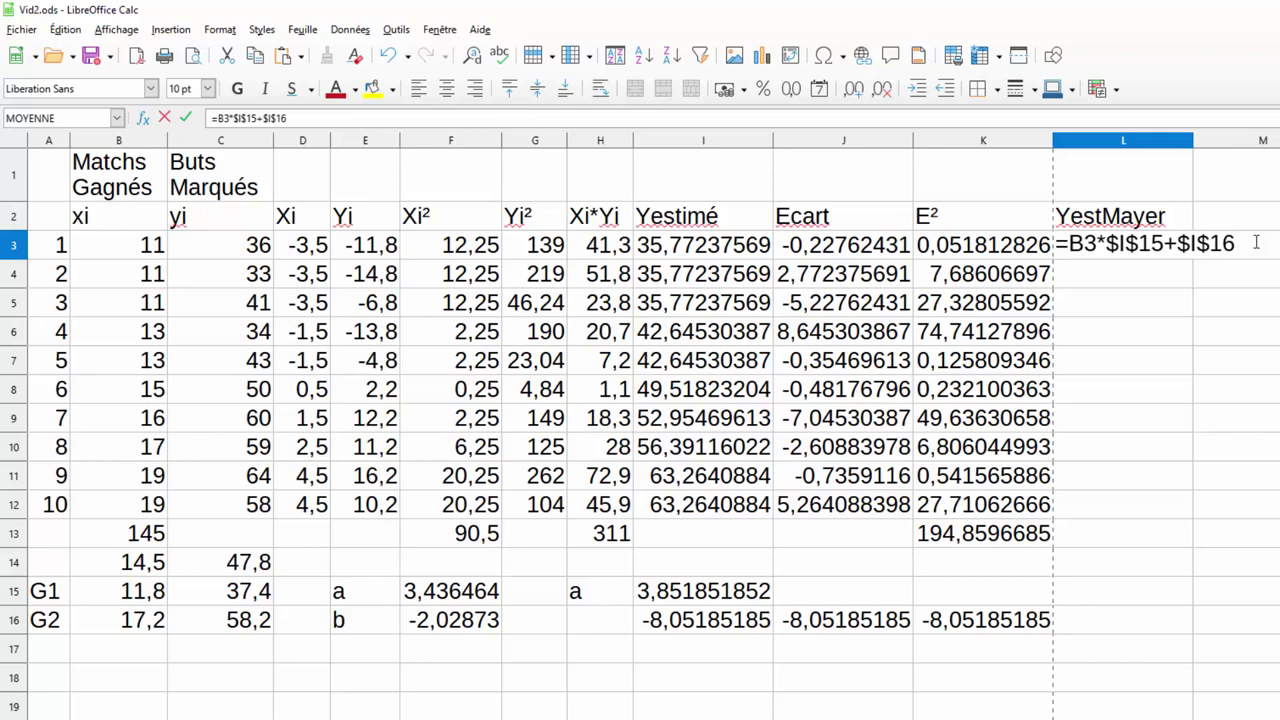
pyautogui.press('Return')
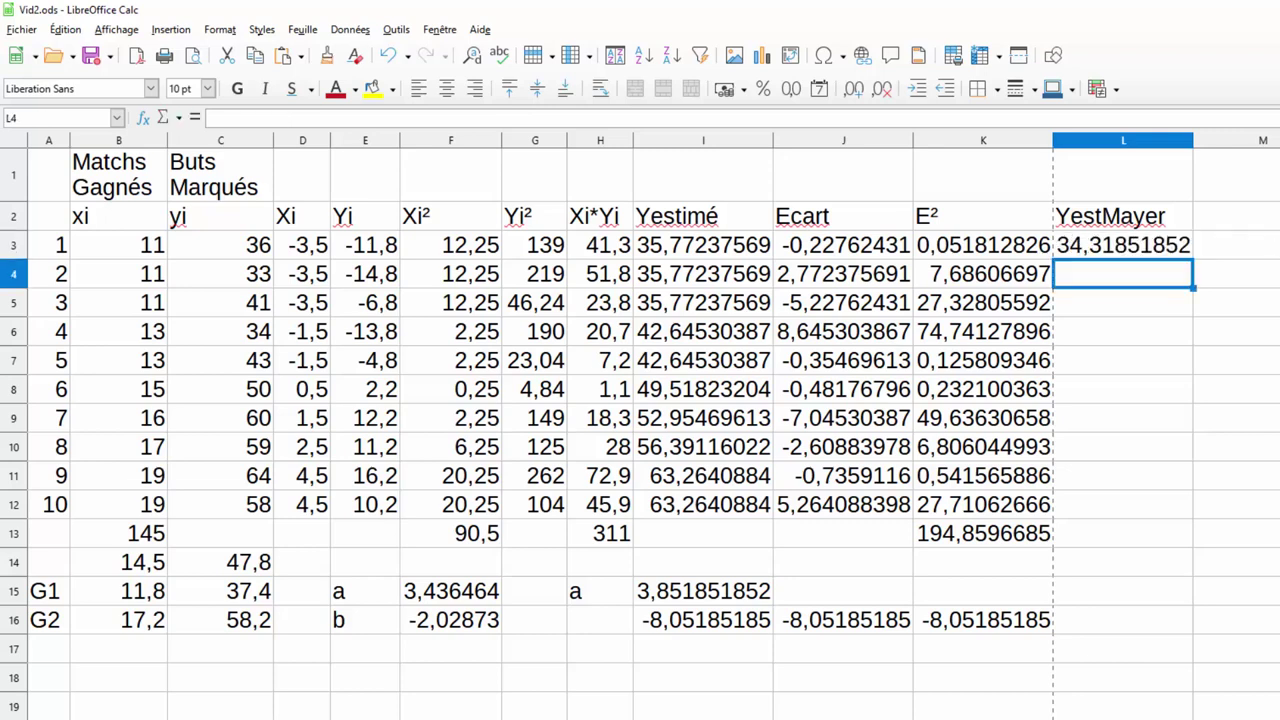
pyautogui.click(1188, 244)
pyautogui.moveTo(1196, 258); pyautogui.dragTo(1197, 517)
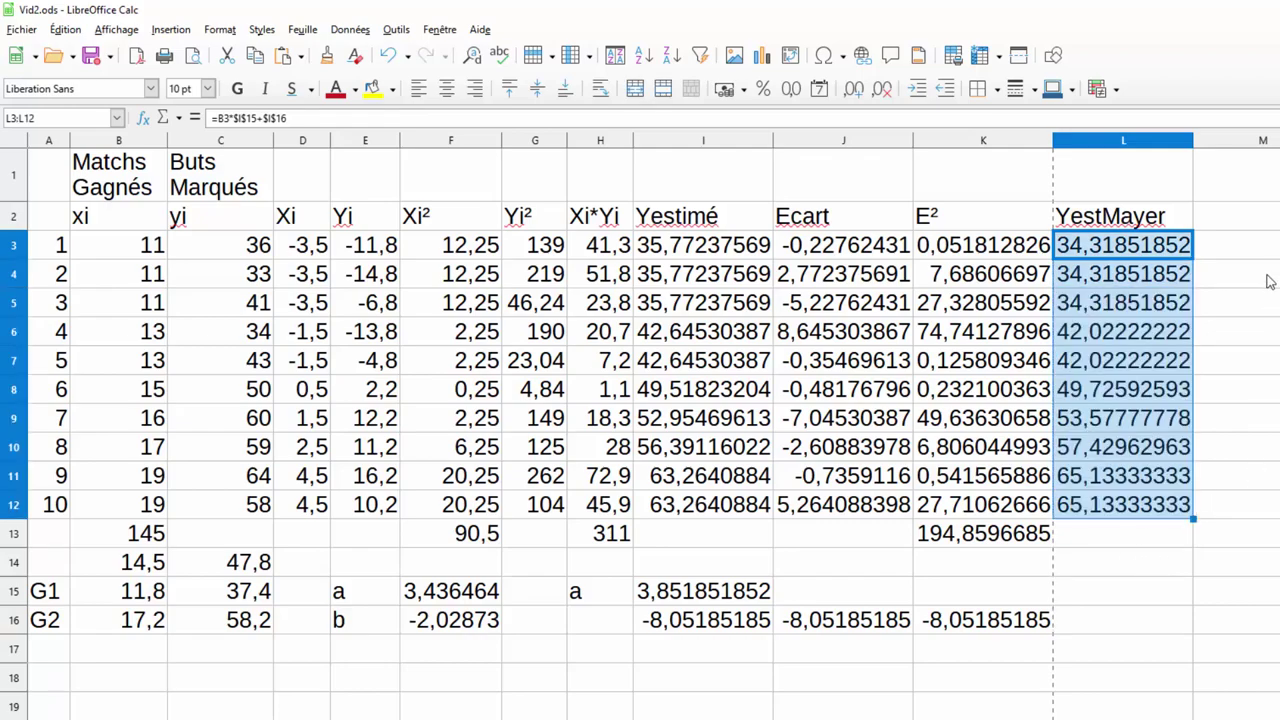
# - Enter the column header EcartMayer in cell M2
pyautogui.click(1252, 218)
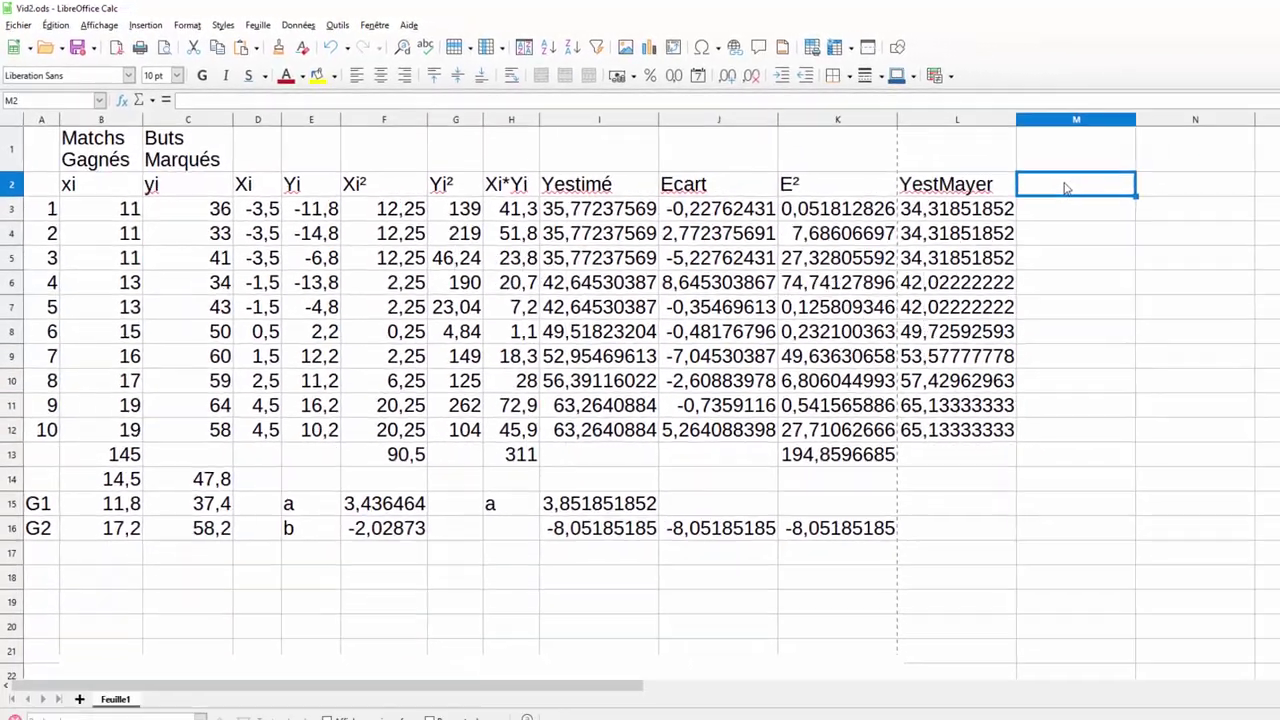
pyautogui.write('Ec')
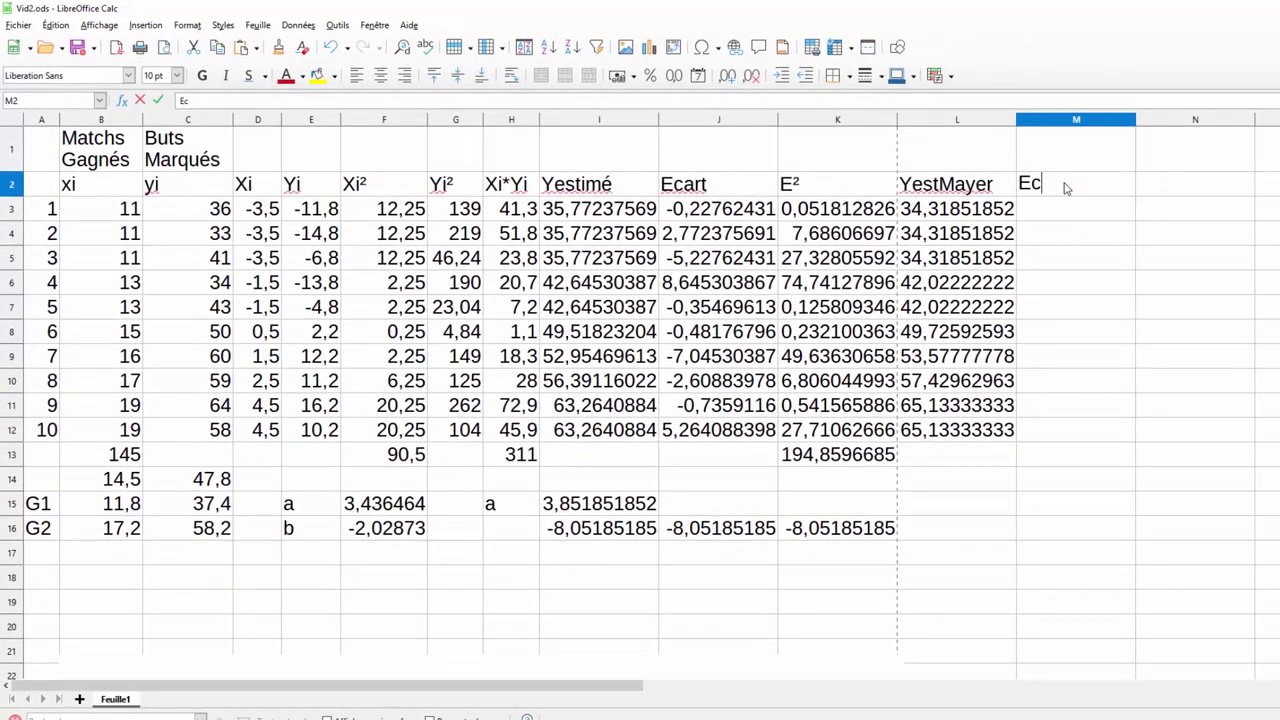
pyautogui.write('artMayer')
pyautogui.press('Return')
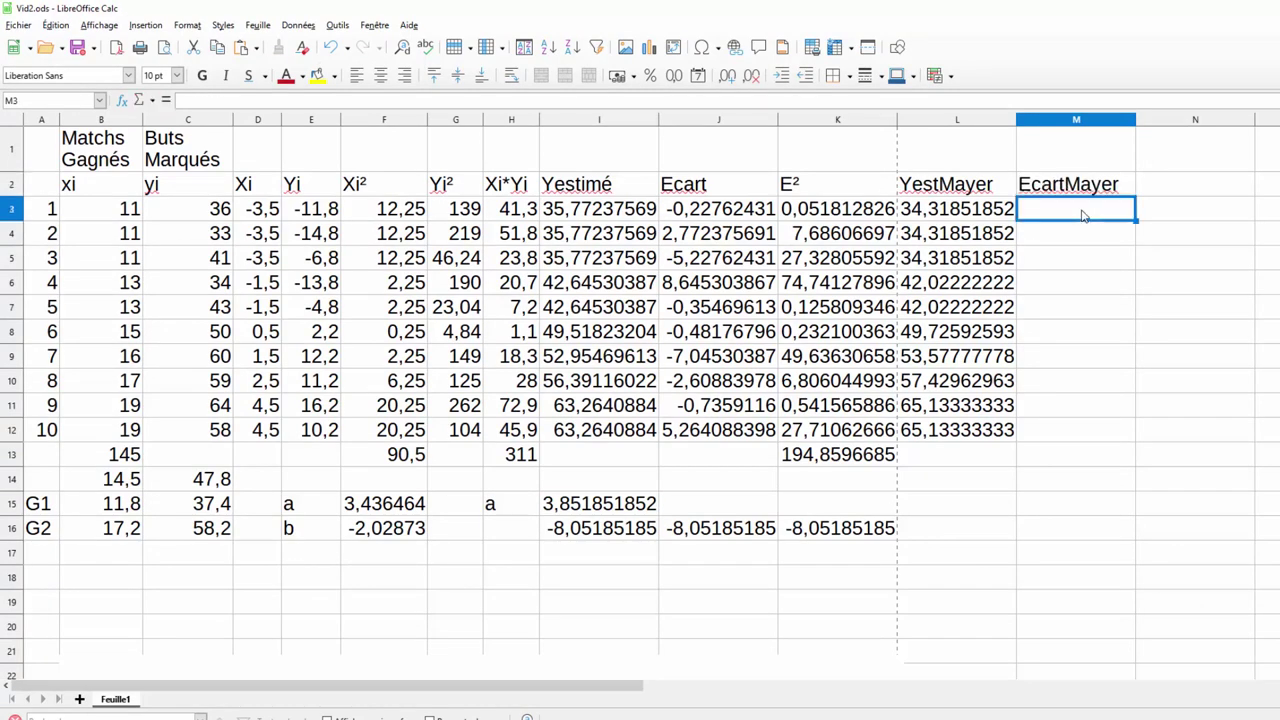
# - Compute the Mayer deviation in cell M3 with the formula =L3-C3 and fill it down to M12
pyautogui.write('=')
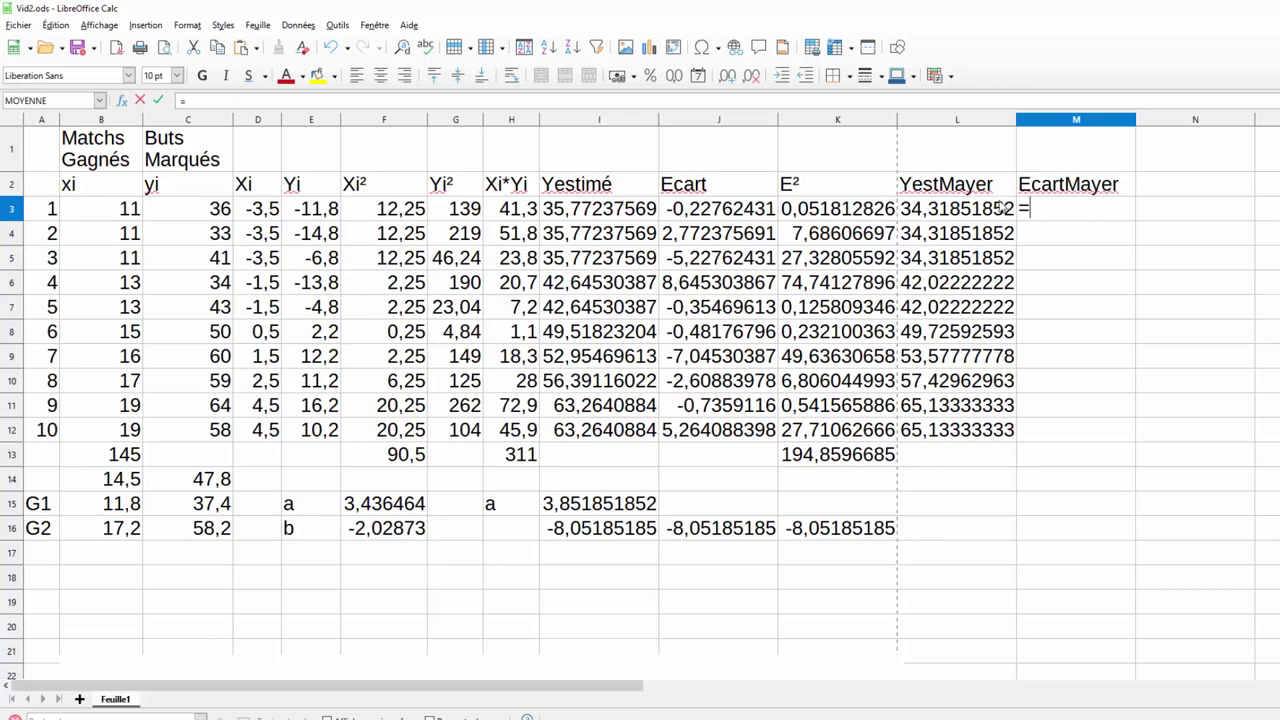
pyautogui.click(950, 208)
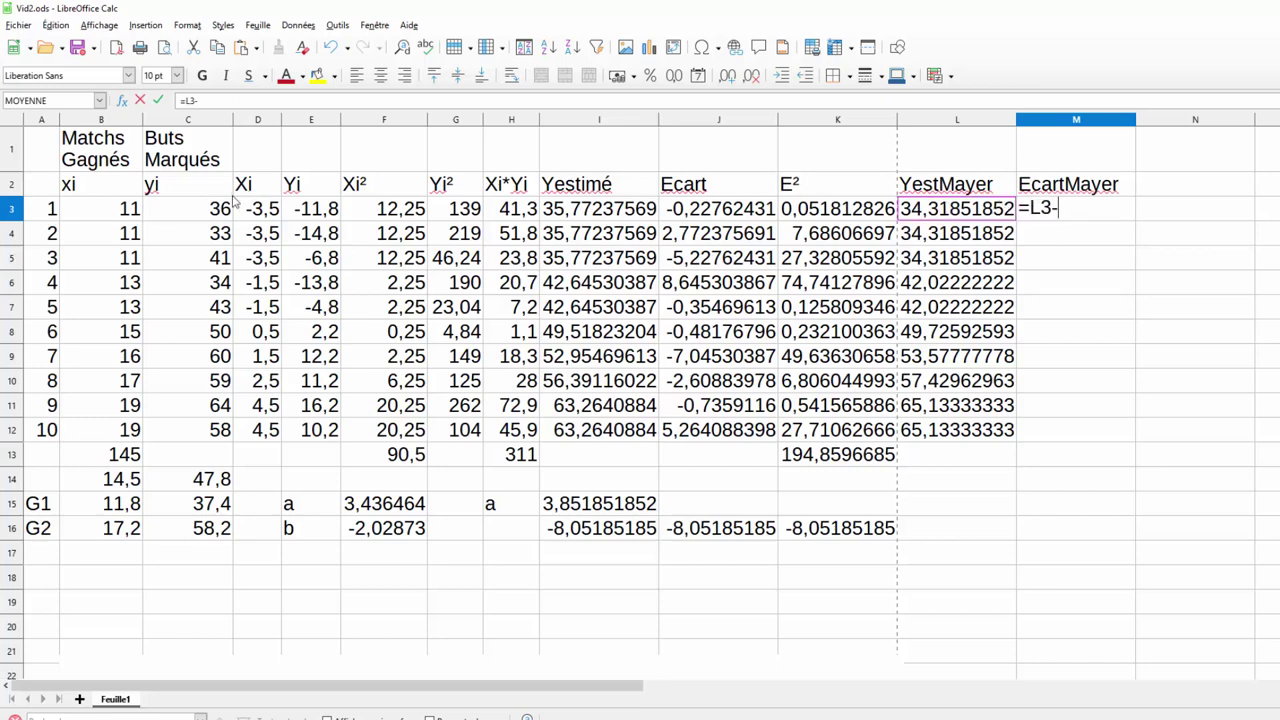
pyautogui.click(205, 212)
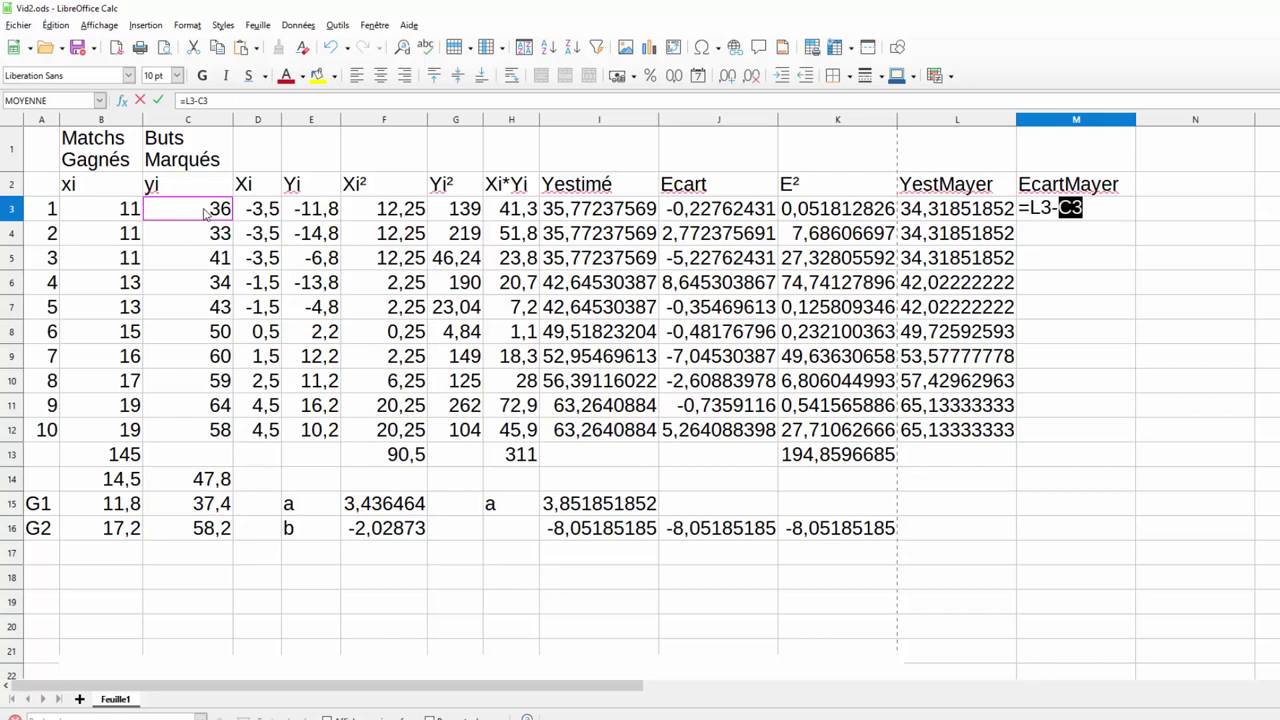
pyautogui.press('Return')
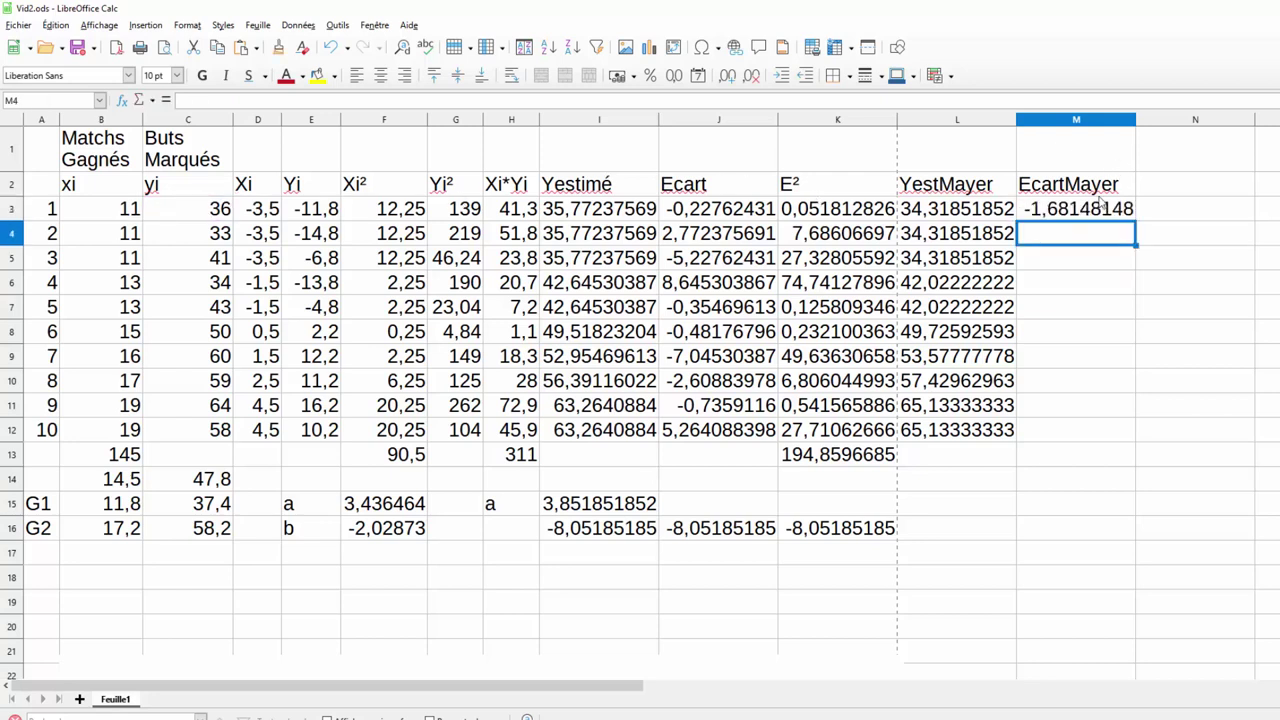
pyautogui.click(1100, 206)
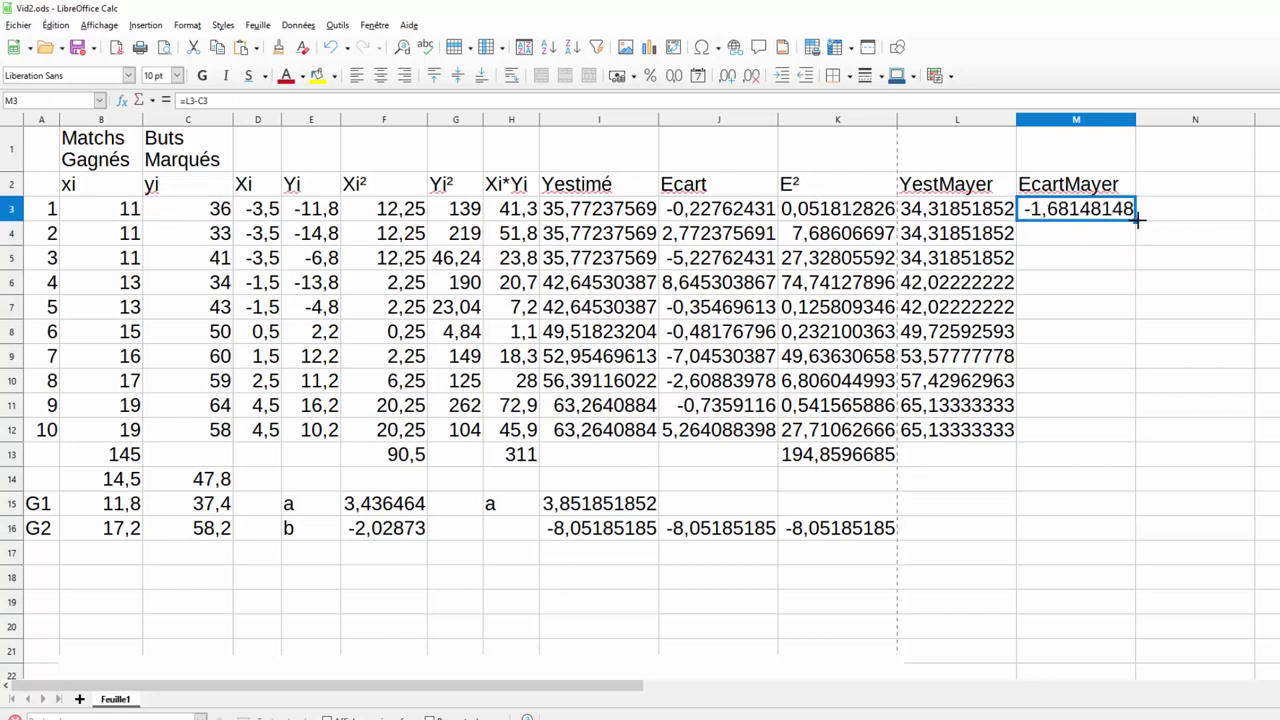
pyautogui.moveTo(1137, 220); pyautogui.dragTo(1123, 432)
# - Enter the column header EM² in cell N2
pyautogui.click(1182, 190)
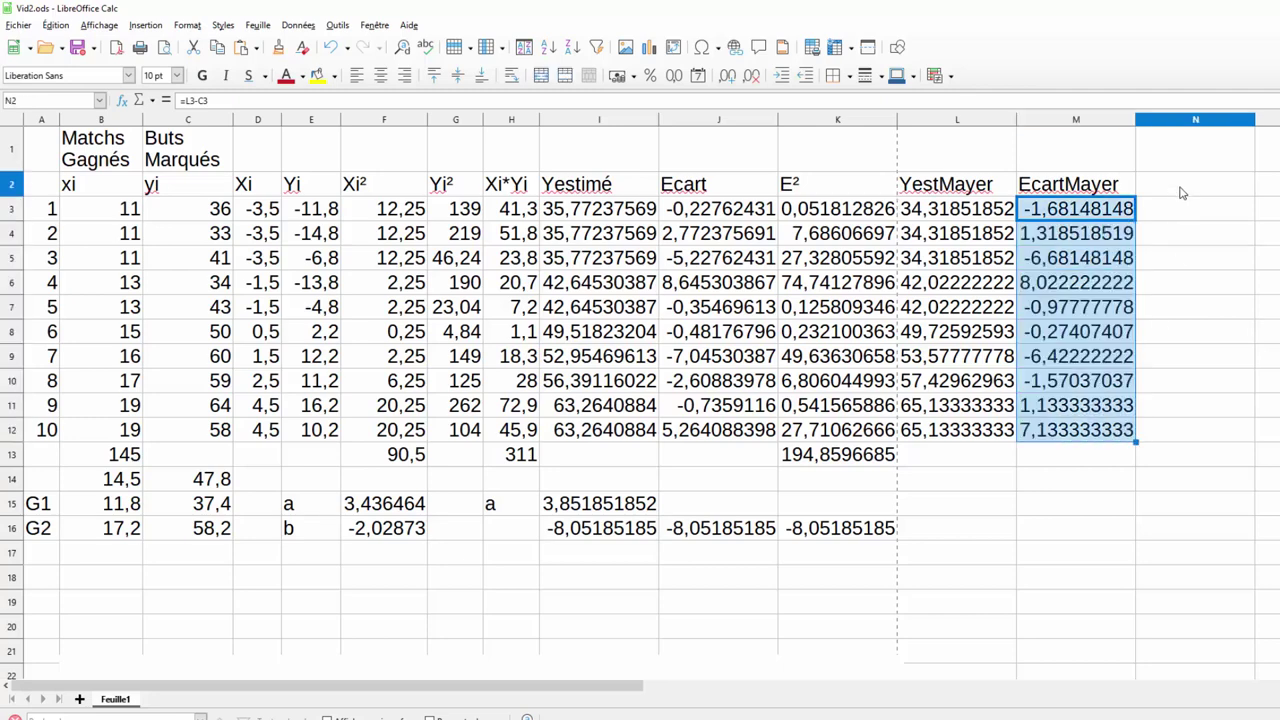
pyautogui.write('E')
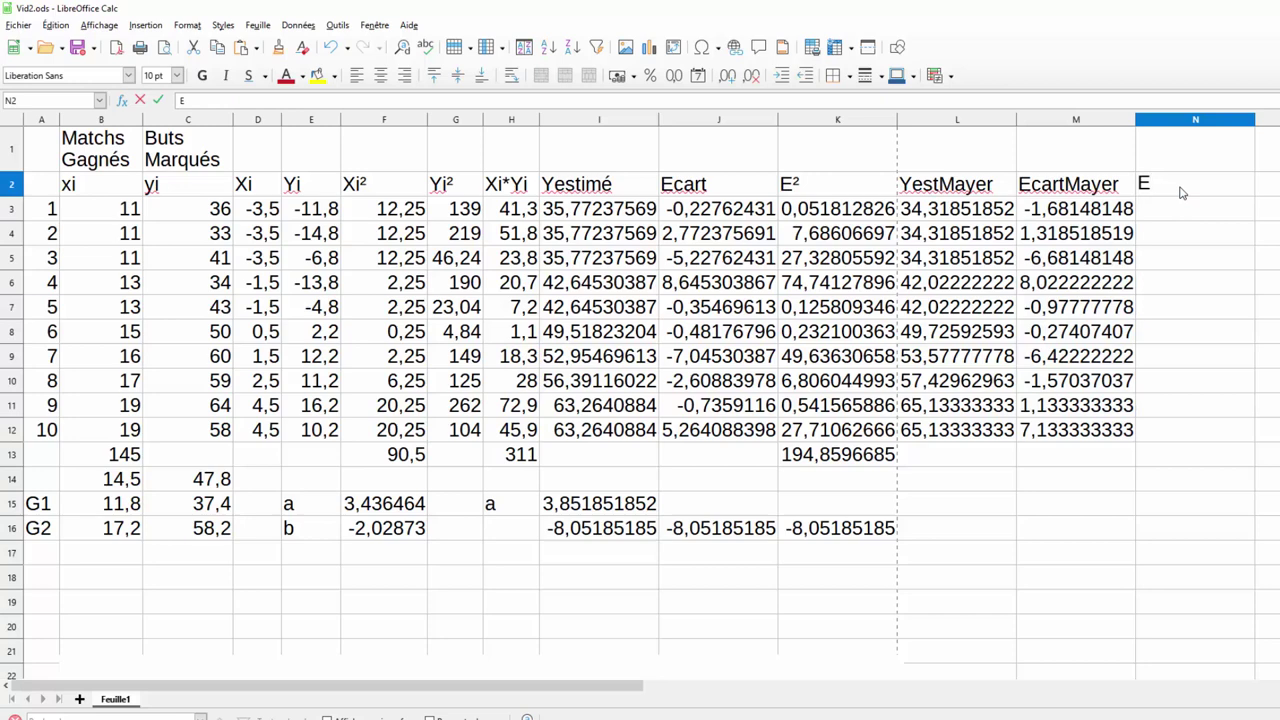
pyautogui.write('M^2')
pyautogui.press('Return')
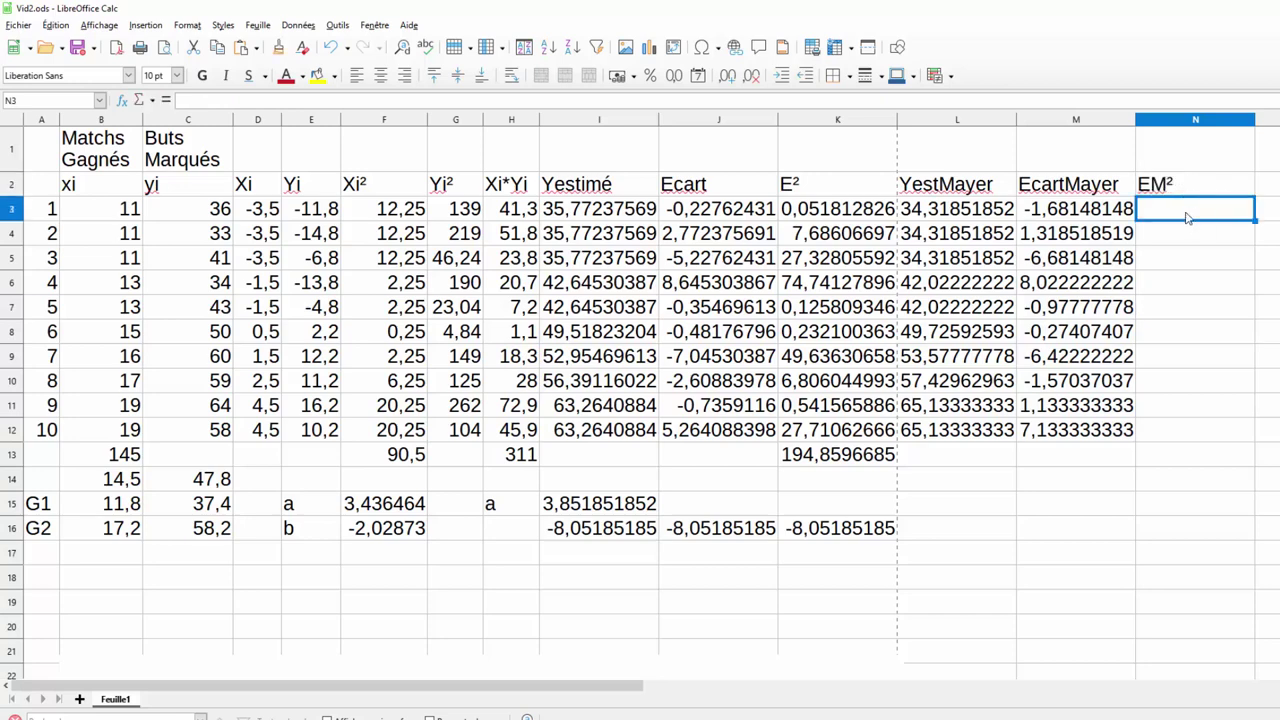
# - Square the Mayer deviation in cell N3 with the formula =M3^2 and fill it down to N12
pyautogui.write('=')
pyautogui.click(1100, 220)
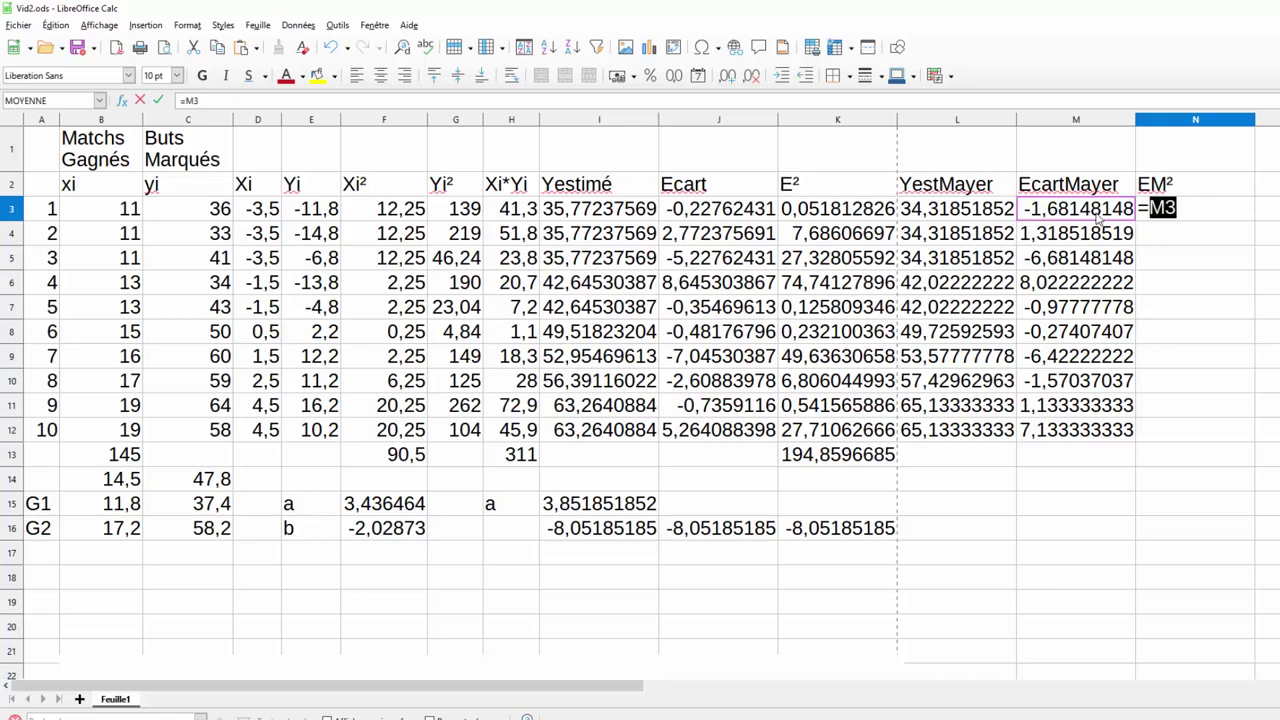
pyautogui.write('^2')
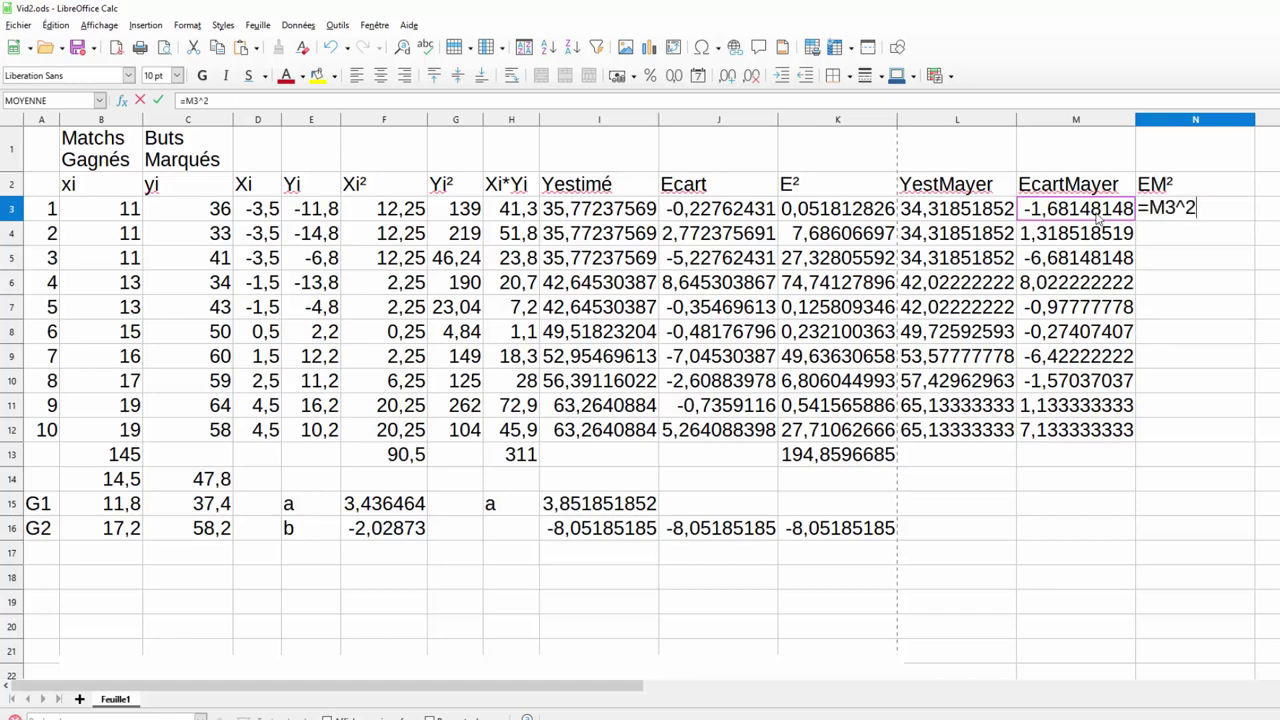
pyautogui.press('Return')
pyautogui.click(1238, 213)
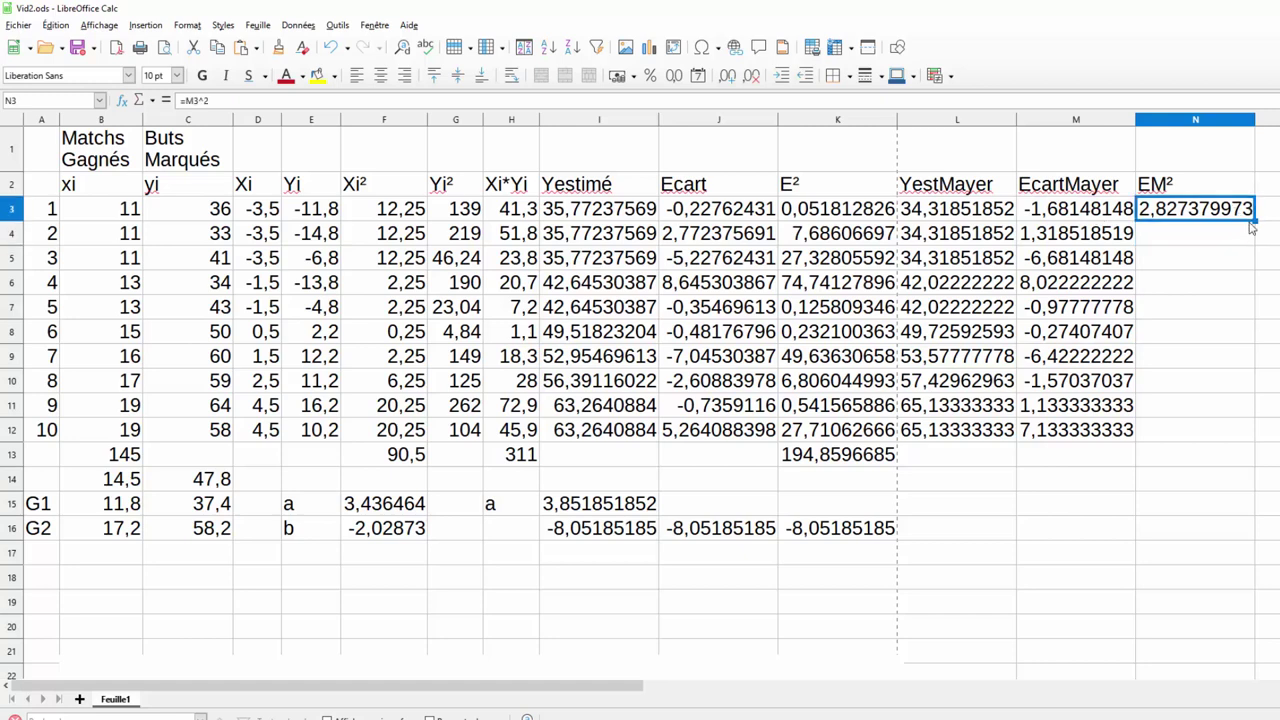
pyautogui.moveTo(1255, 218); pyautogui.dragTo(1247, 430)
# - Total the squared Mayer deviations N3:N12 in cell N13 with the SOMME function
pyautogui.click(1210, 457)
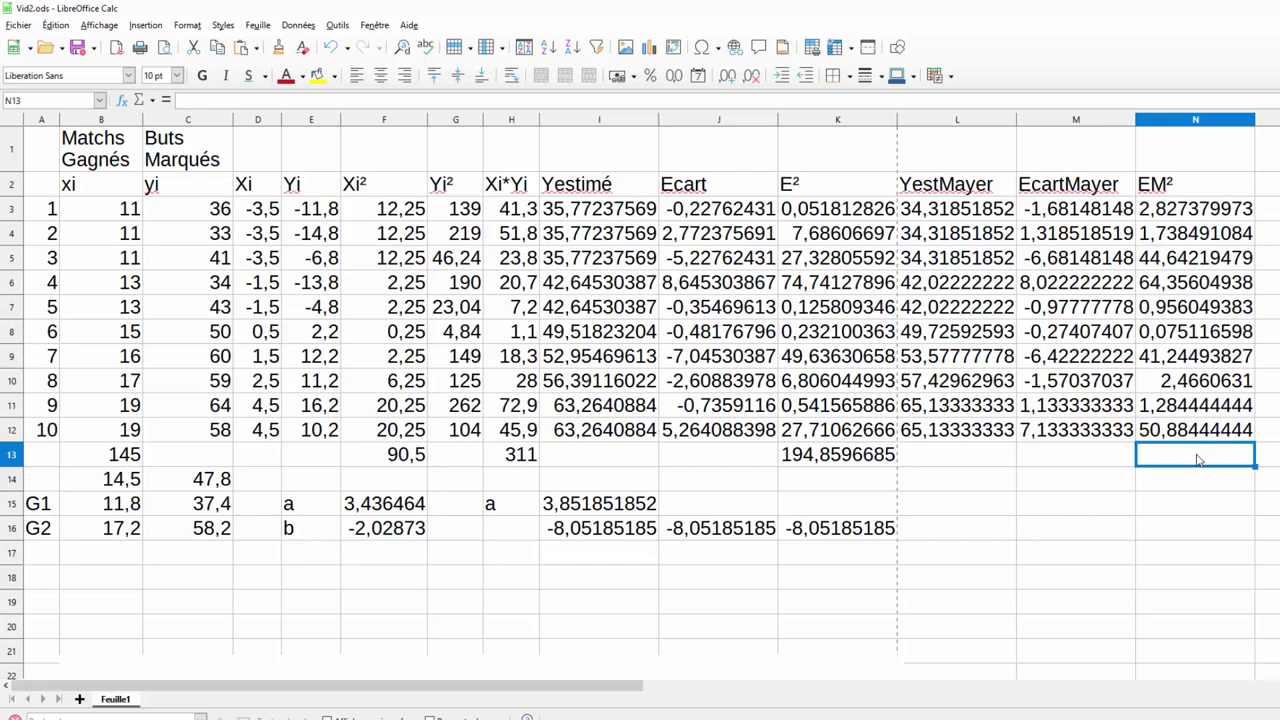
pyautogui.write('=')
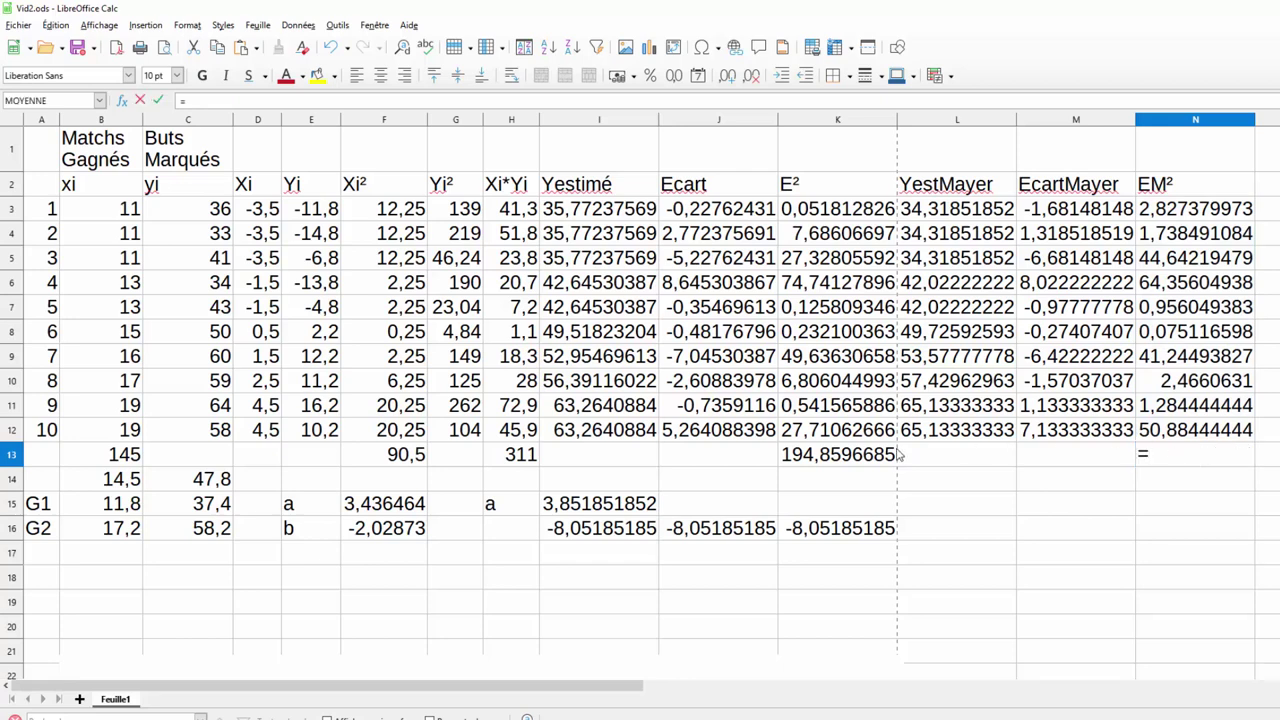
pyautogui.write('somm')
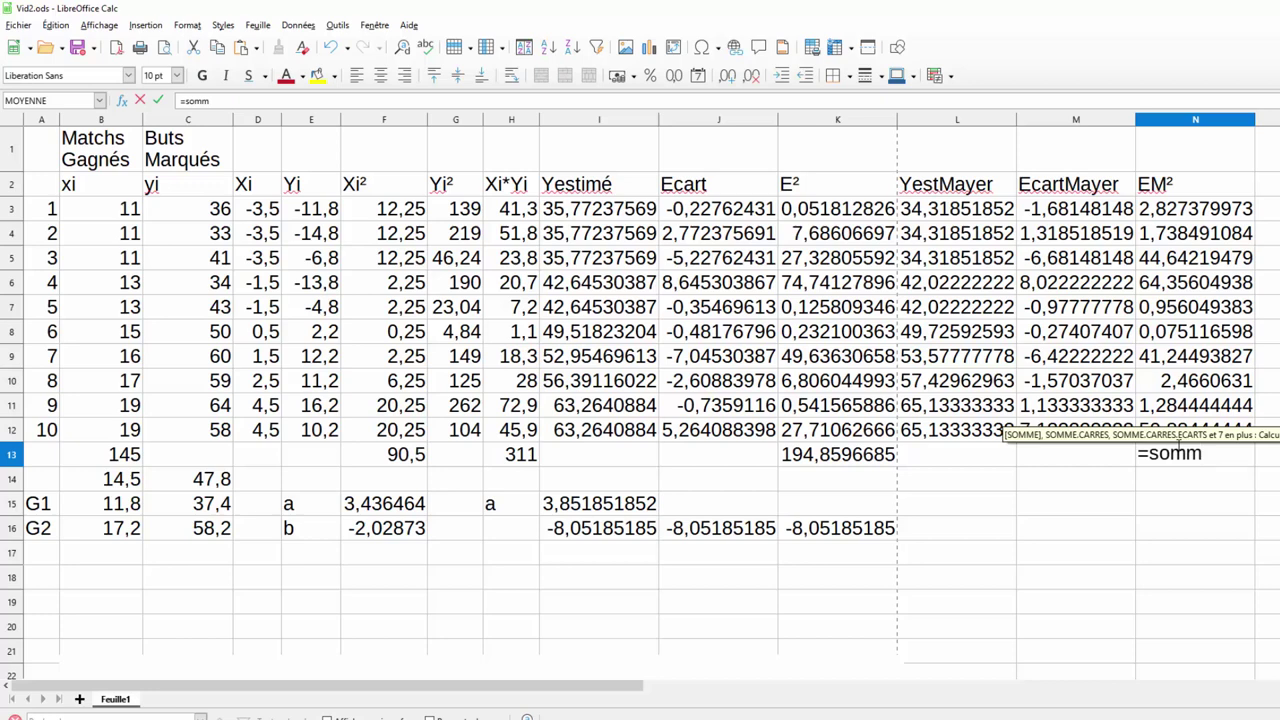
pyautogui.press('Return')
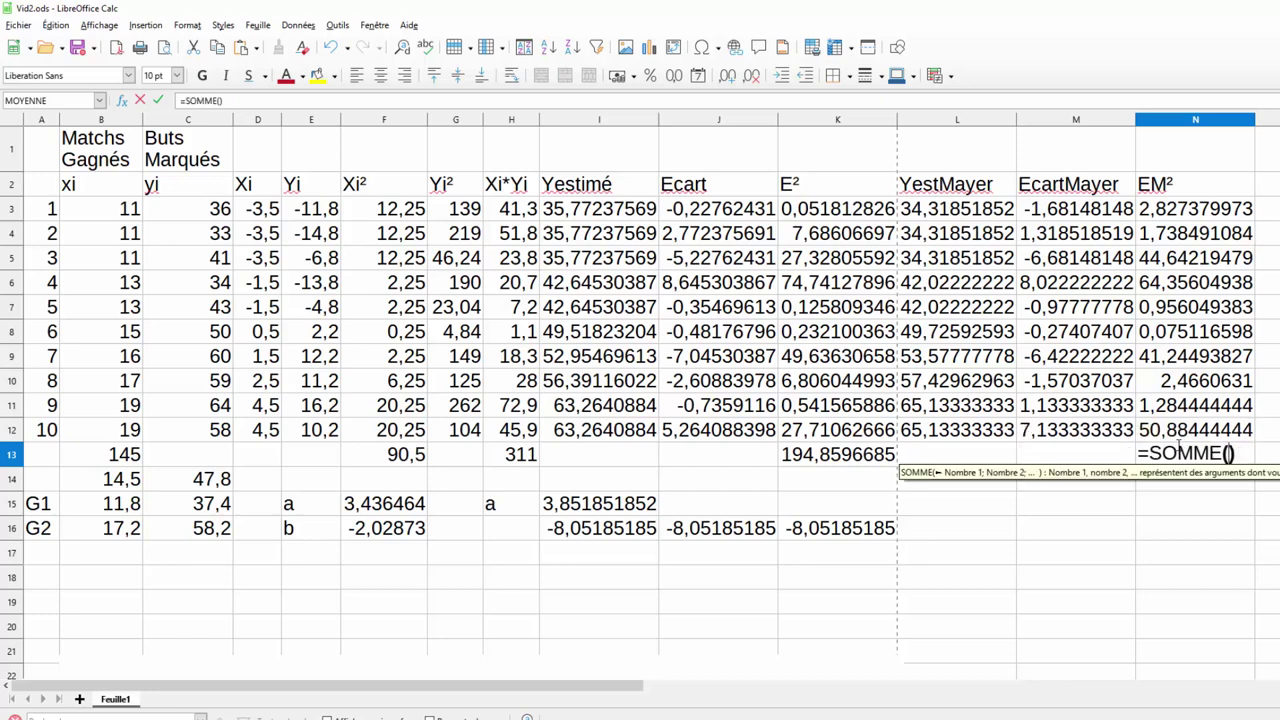
pyautogui.moveTo(1195, 215); pyautogui.dragTo(1195, 430)
pyautogui.press('Return')
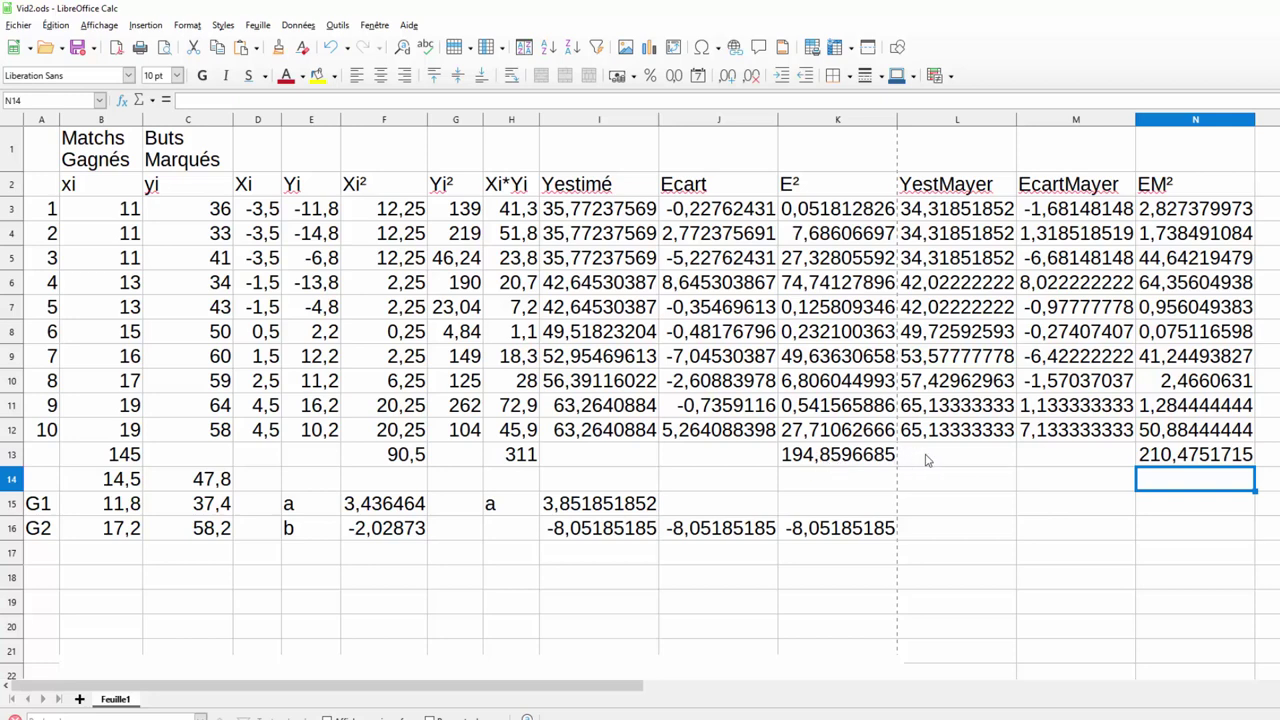
# - Add a new data series named mayer to the Stats 2 variables scatter chart
pyautogui.scroll(-3, 640, 400)
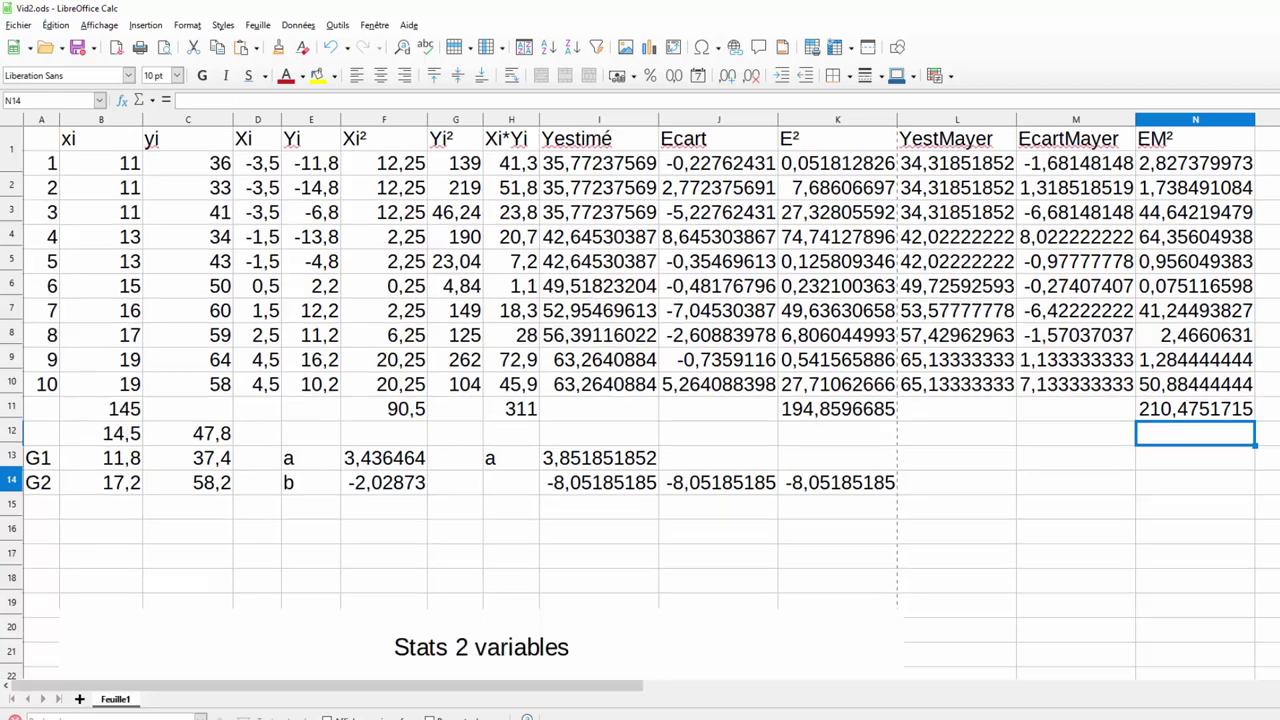
pyautogui.scroll(-3, 640, 400)
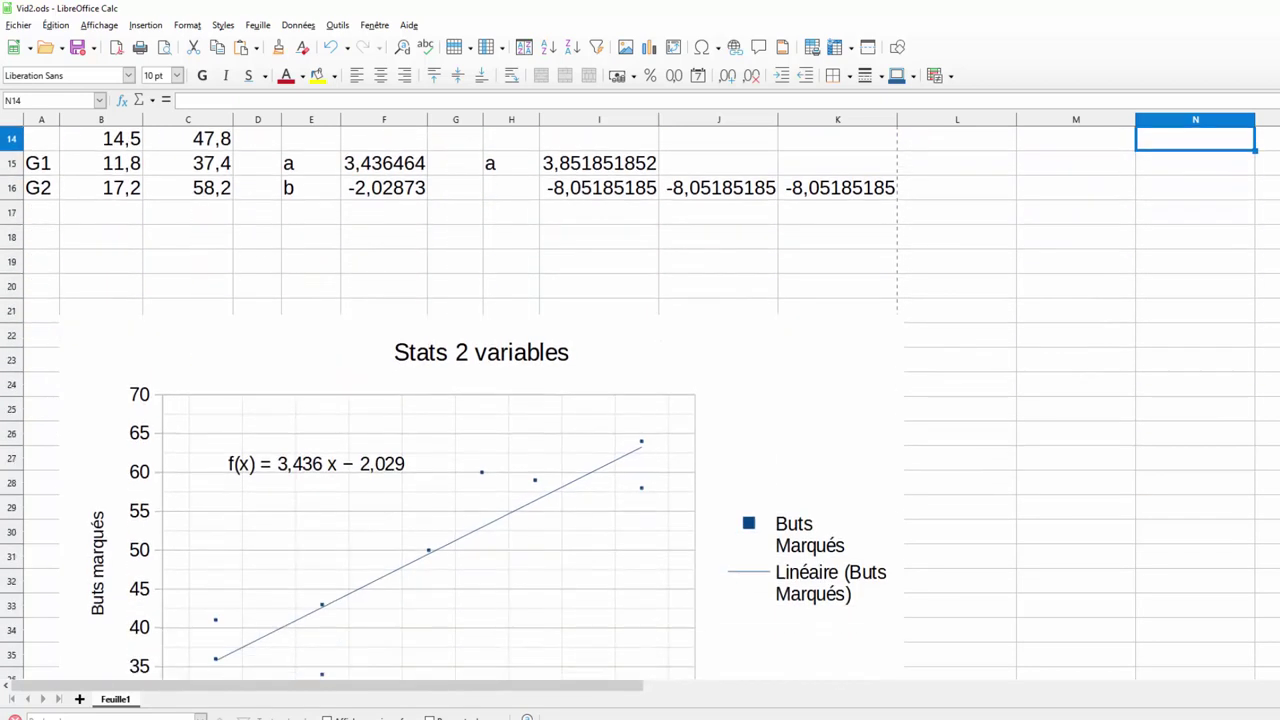
pyautogui.scroll(6, 1140, 258)
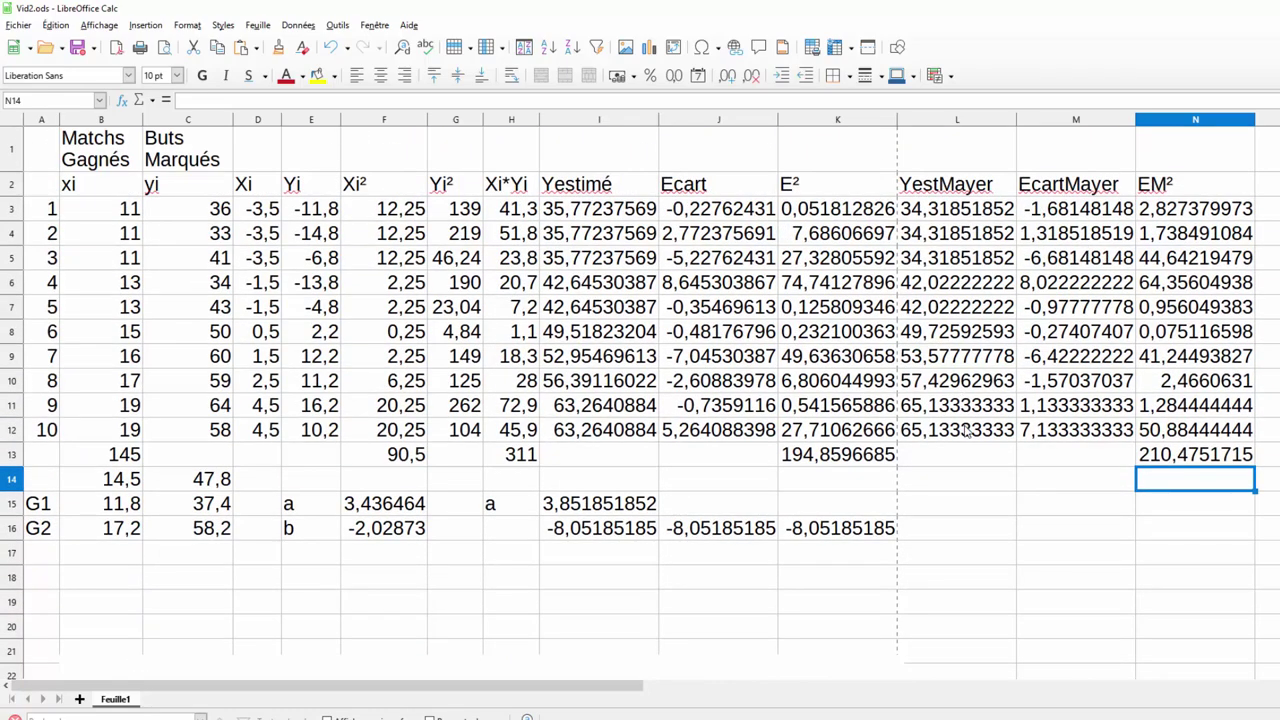
pyautogui.scroll(-6, 640, 400)
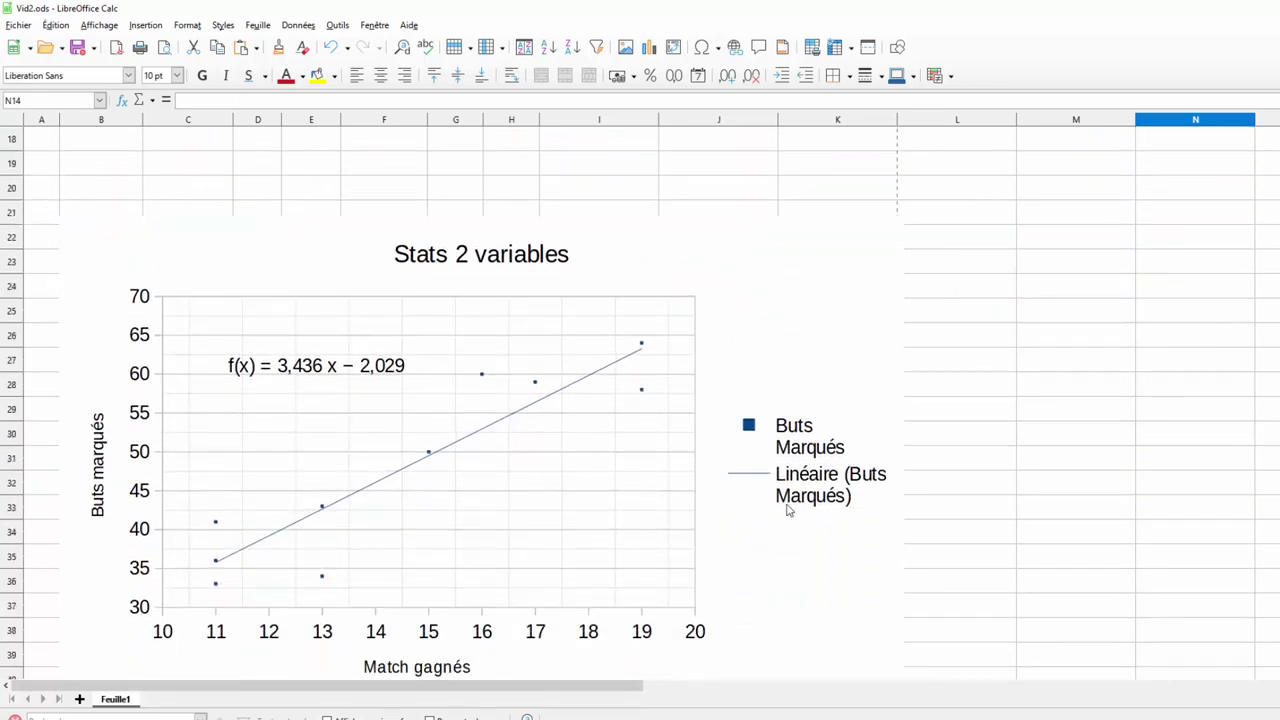
pyautogui.doubleClick(475, 522)
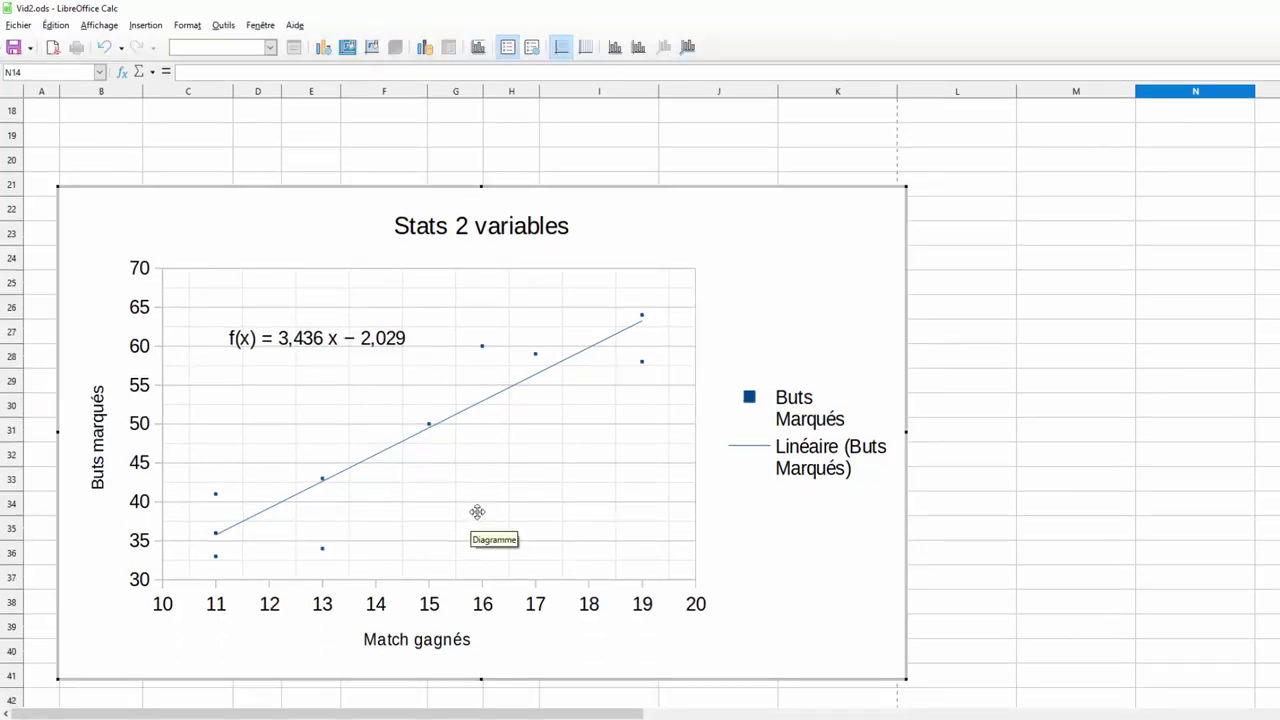
pyautogui.rightClick(504, 488)
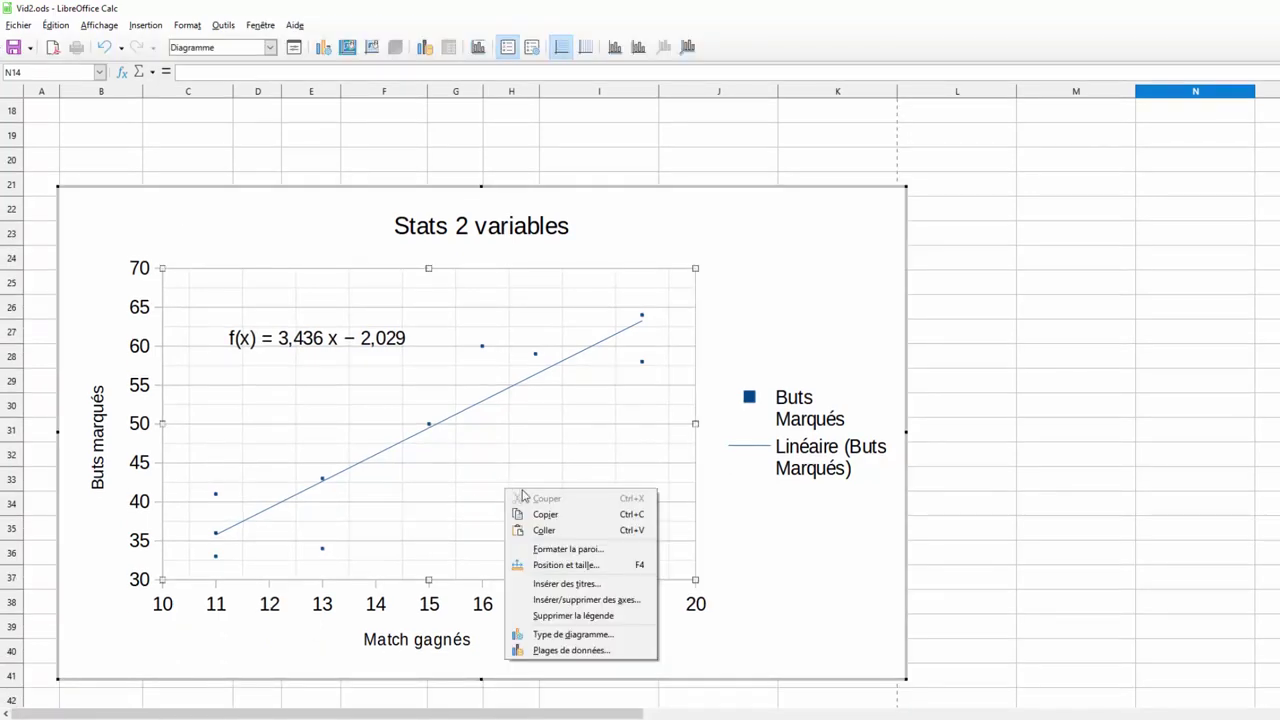
pyautogui.click(576, 650)
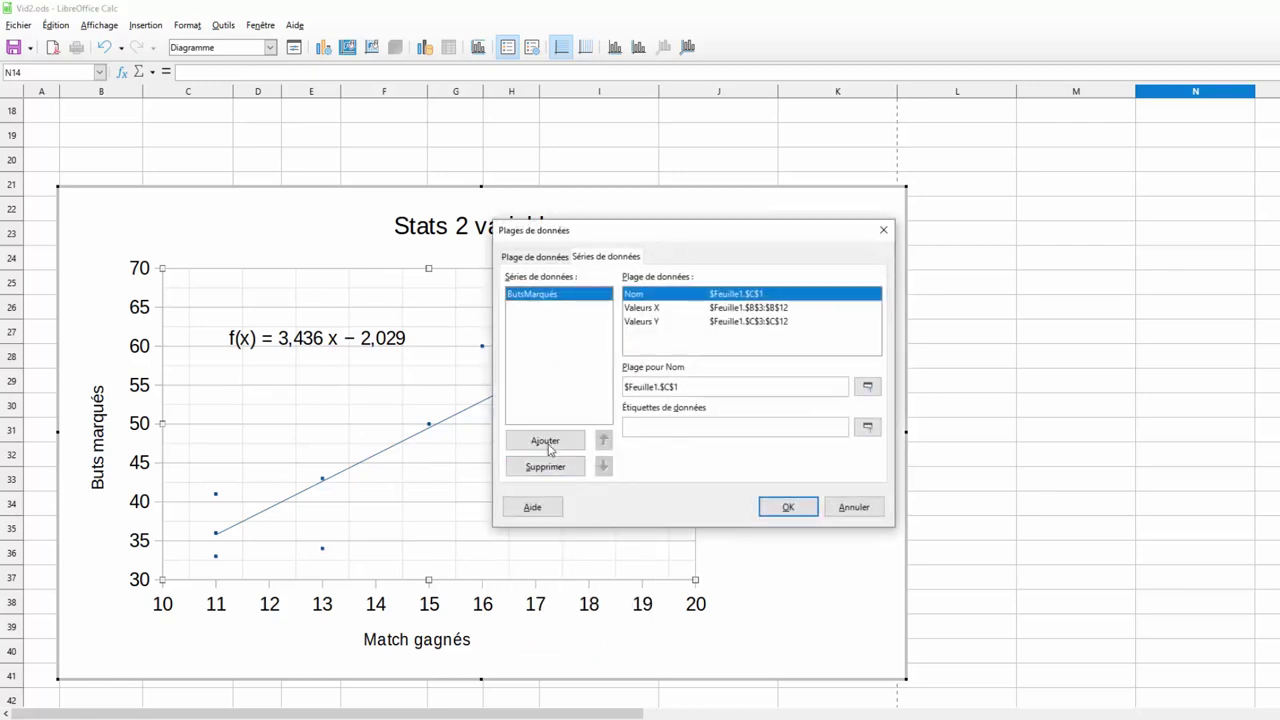
pyautogui.click(545, 441)
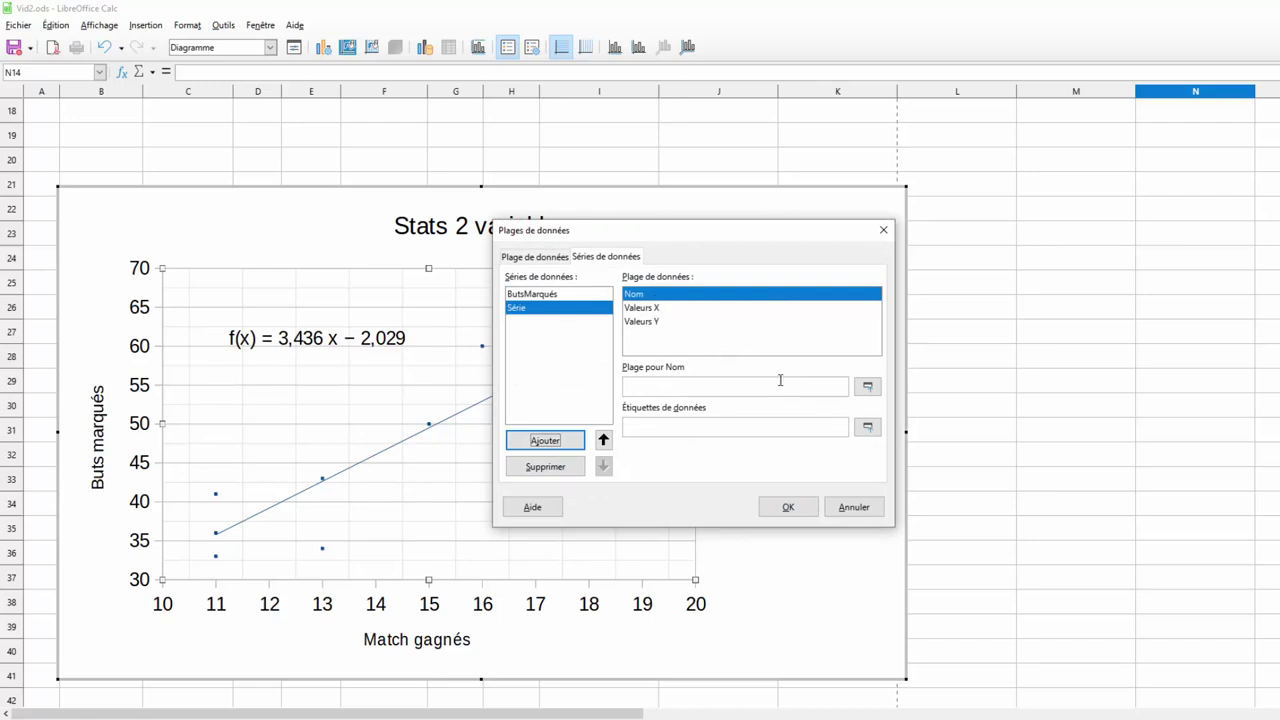
pyautogui.click(728, 388)
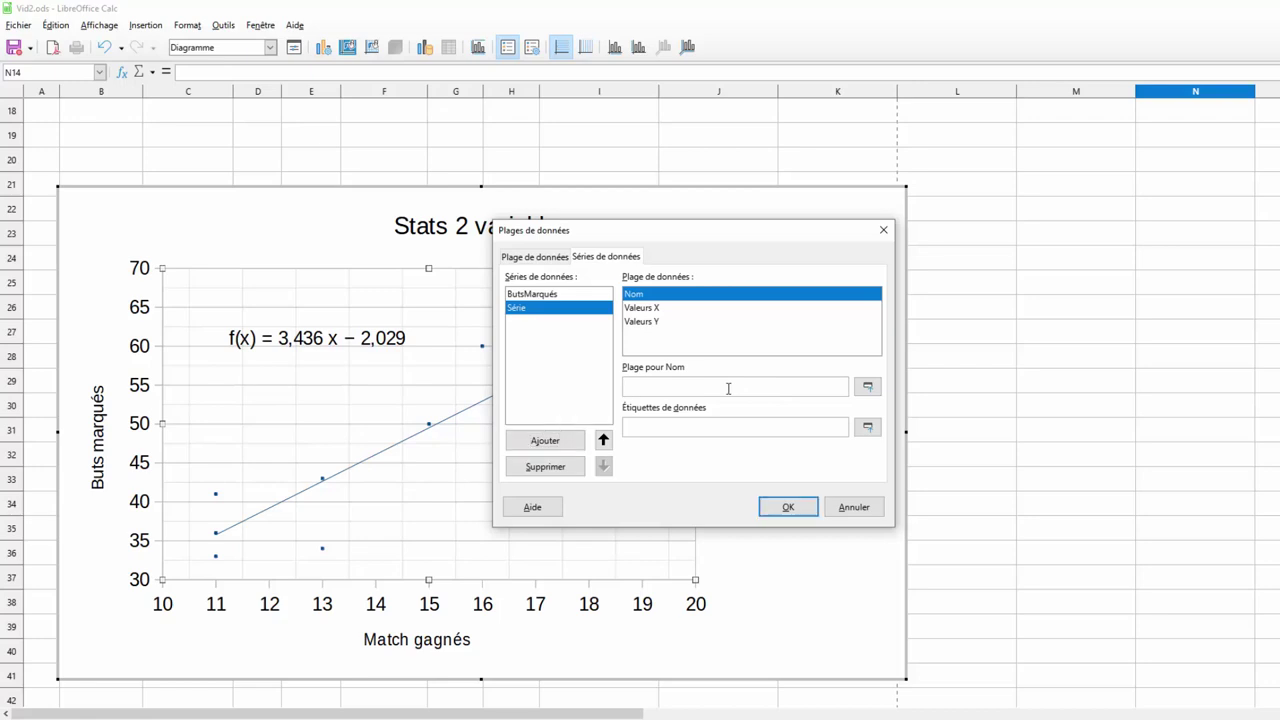
pyautogui.write('MAYER')
# - Set the mayer series' X values to the games-won range B3:B12
pyautogui.click(662, 311)
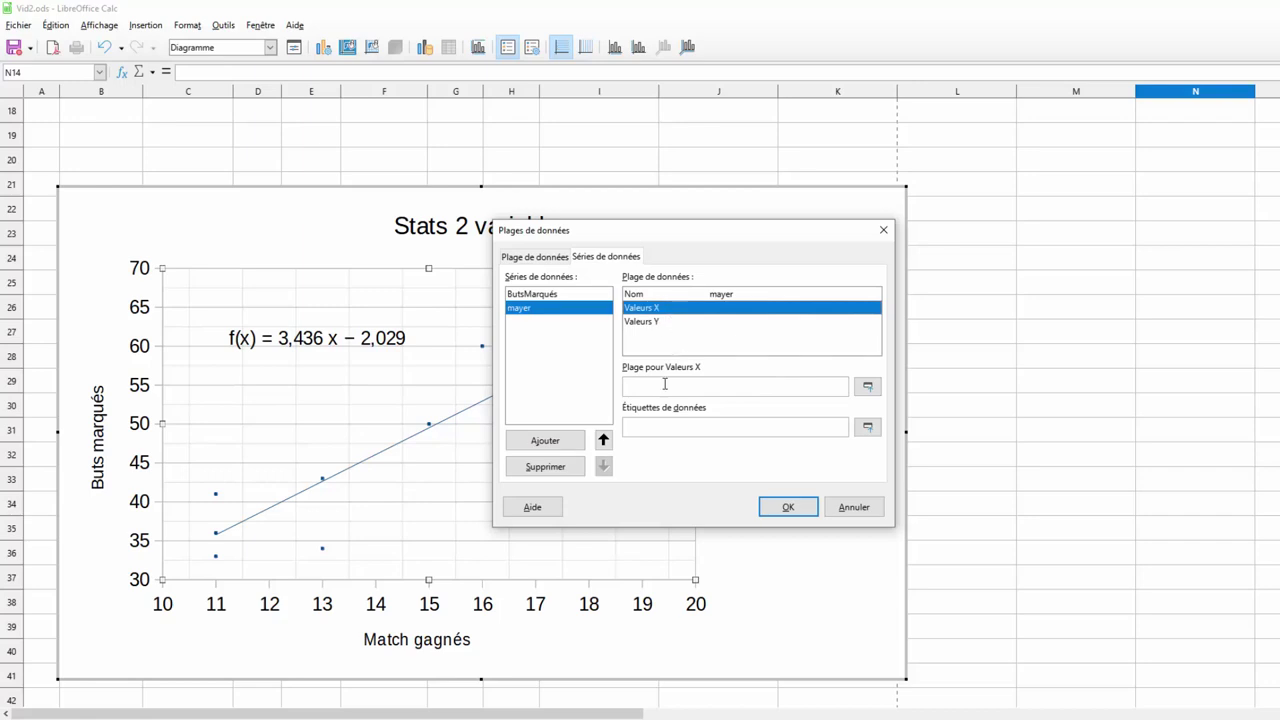
pyautogui.click(867, 386)
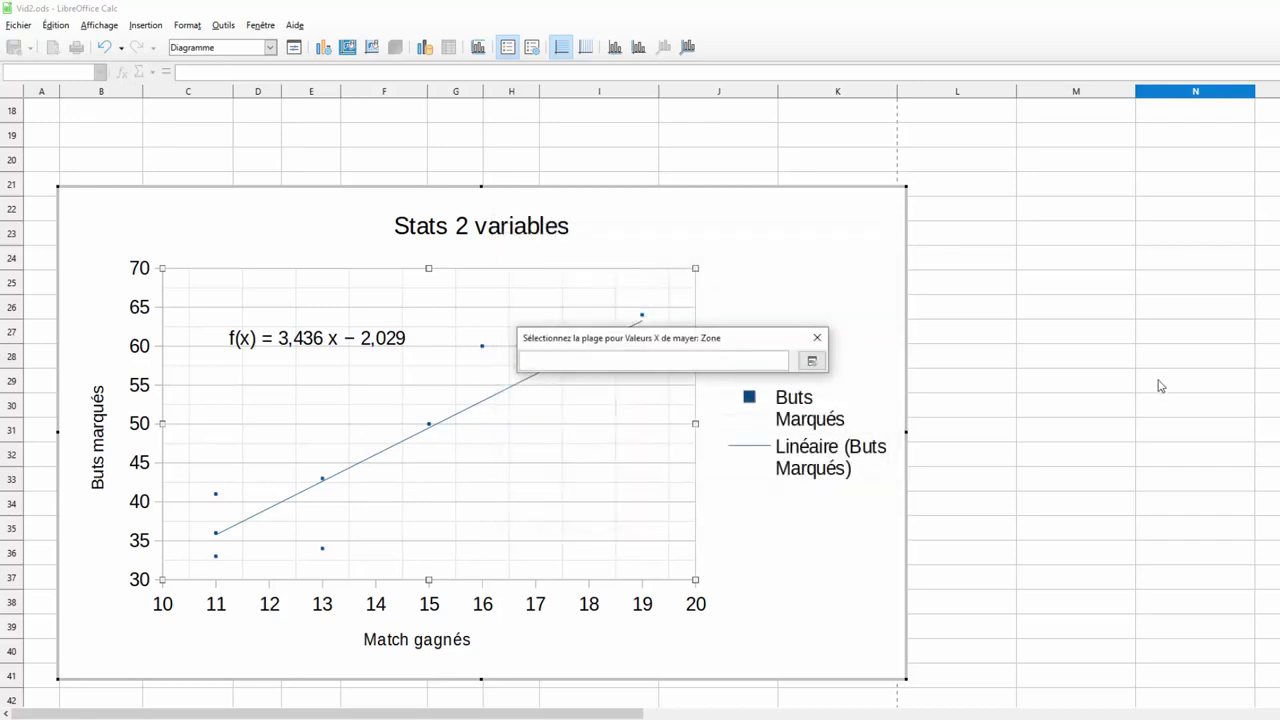
pyautogui.scroll(6, 640, 400)
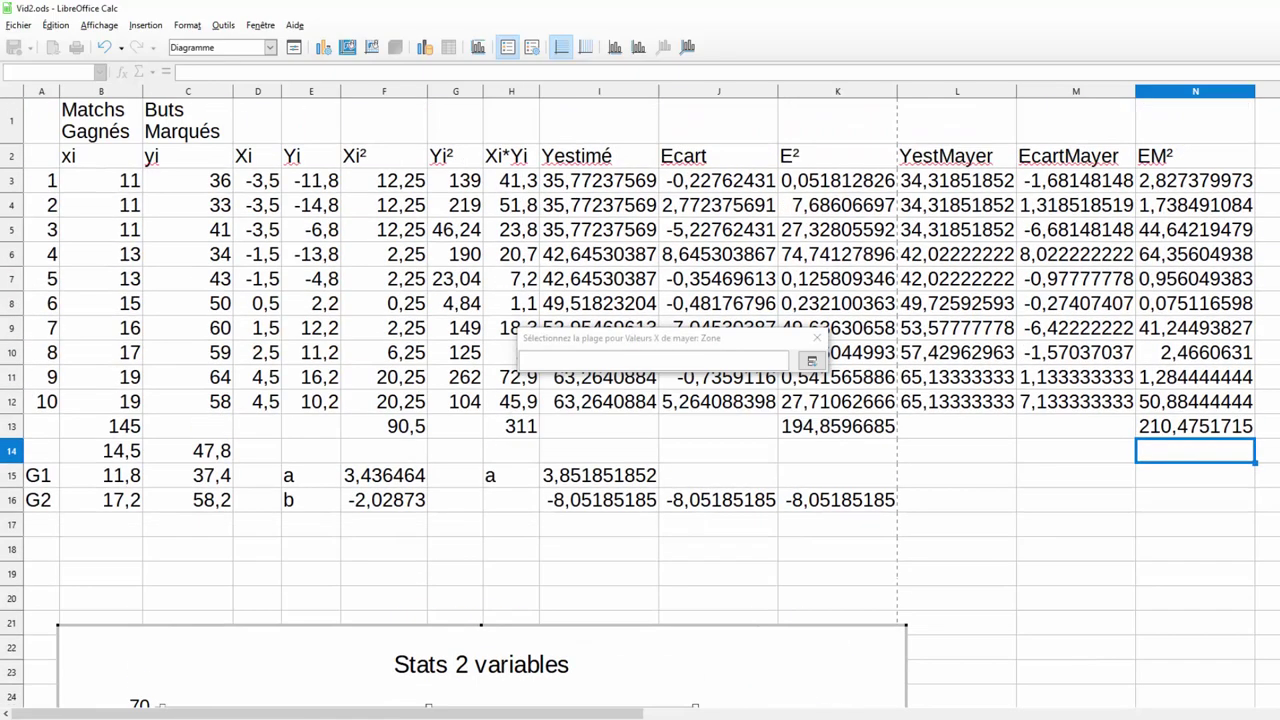
pyautogui.click(108, 182)
pyautogui.moveTo(98, 240); pyautogui.dragTo(103, 401)
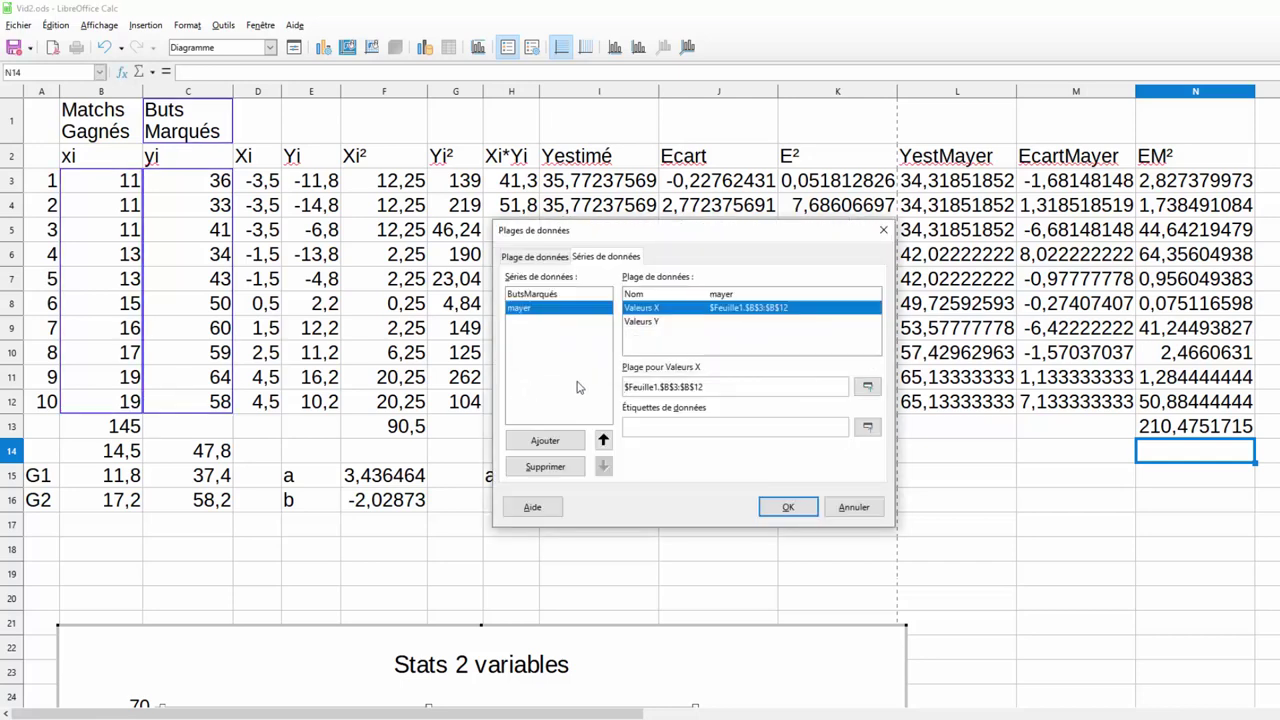
# - Set the mayer series' Y values to the YestMayer range L3:L12 and apply the chart's data ranges
pyautogui.click(637, 324)
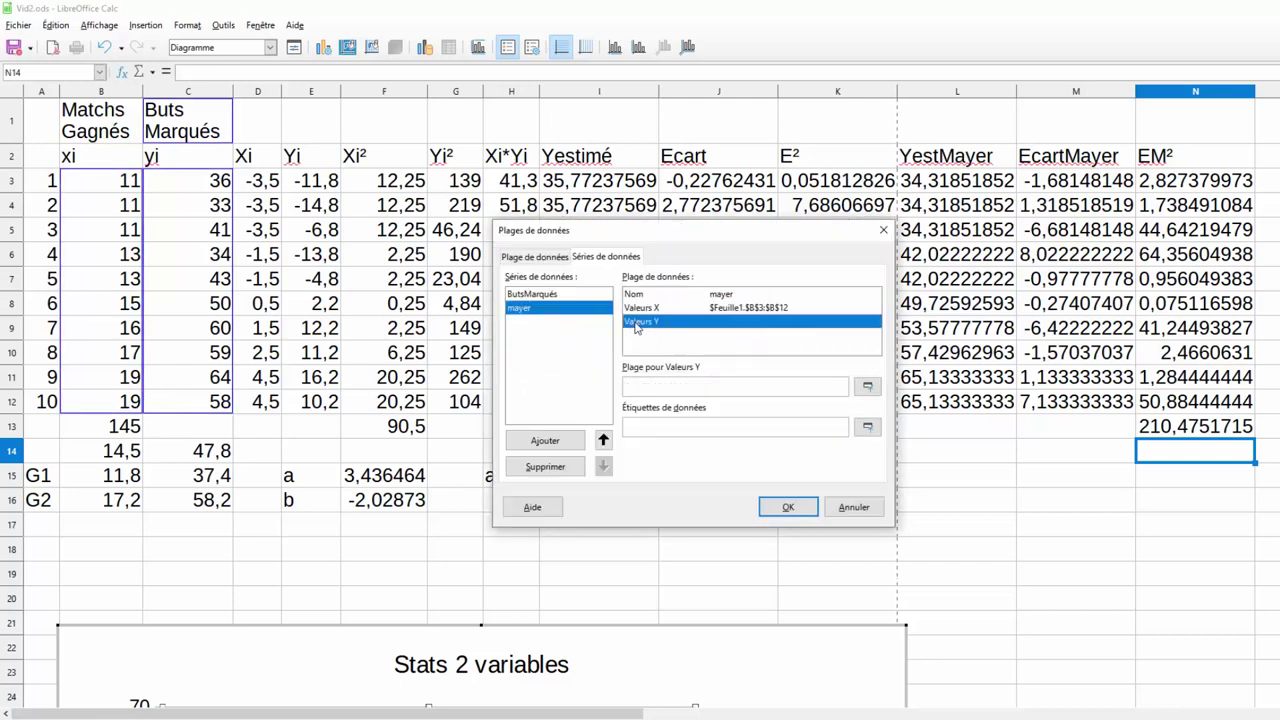
pyautogui.click(869, 389)
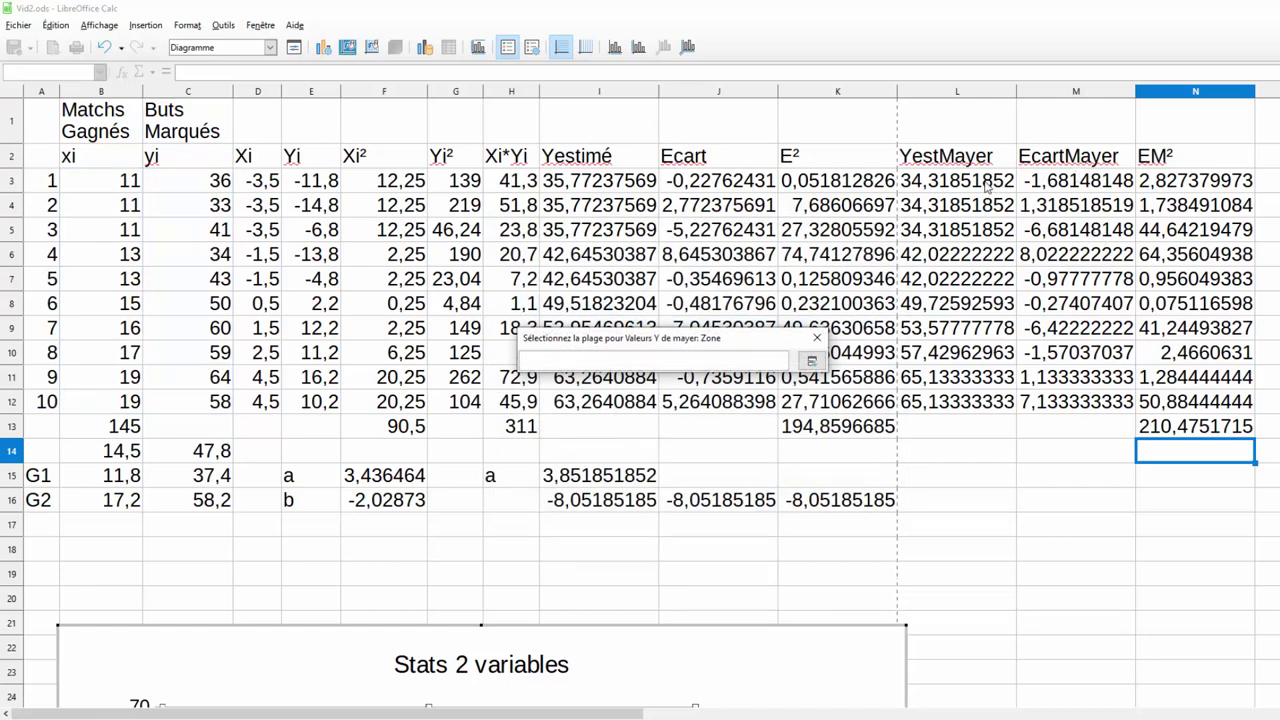
pyautogui.moveTo(960, 180); pyautogui.dragTo(959, 405)
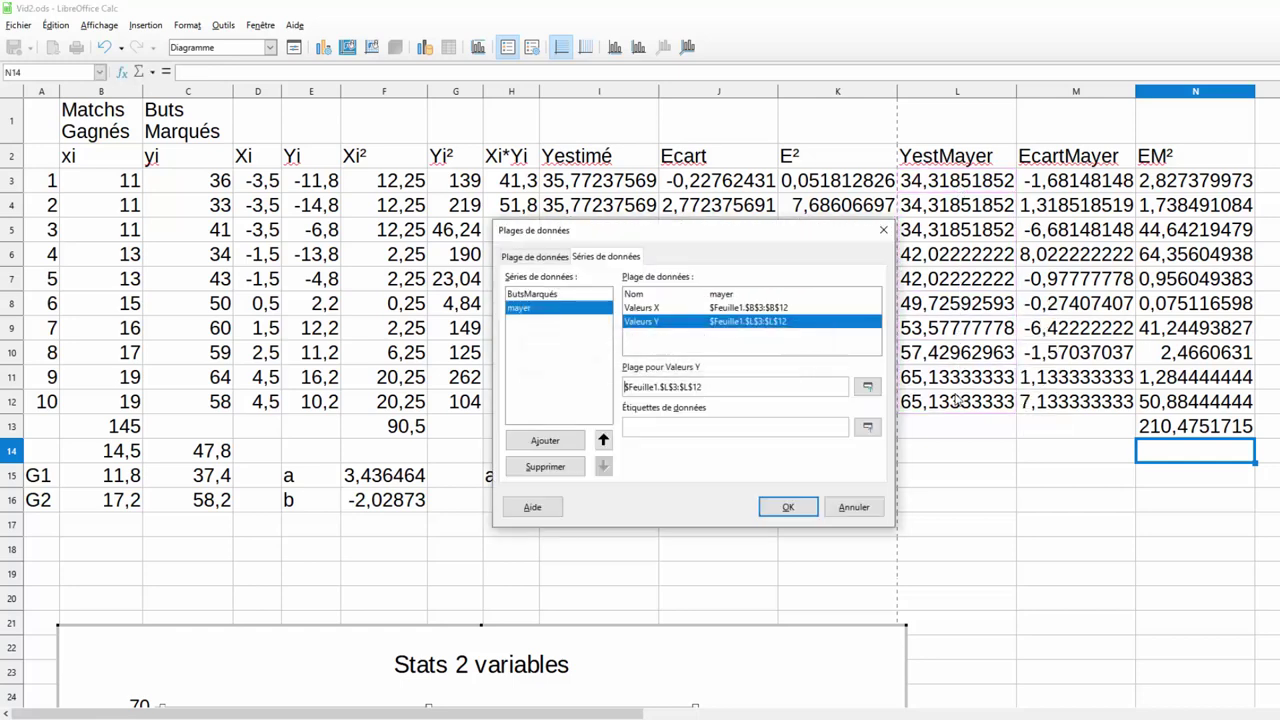
pyautogui.click(788, 507)
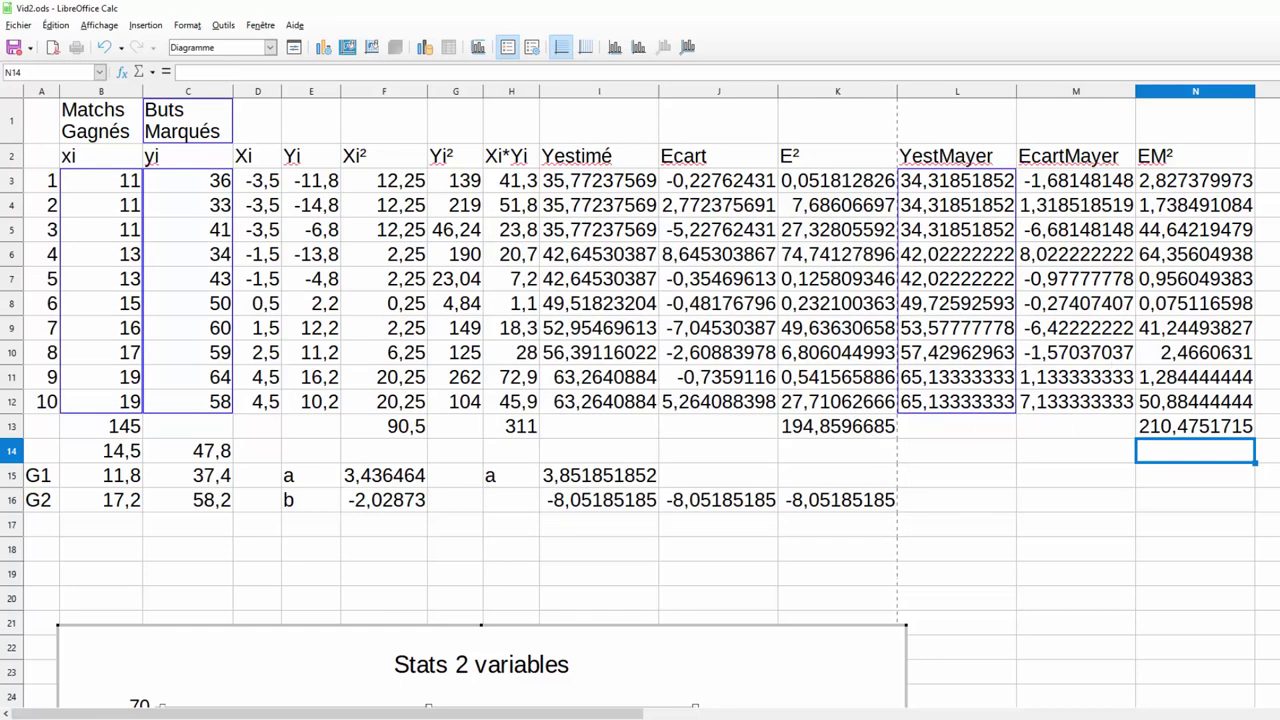
# - Compare the mayer points with the linear trend line in the chart and the squared-deviation totals in the table
pyautogui.scroll(-5, 640, 400)
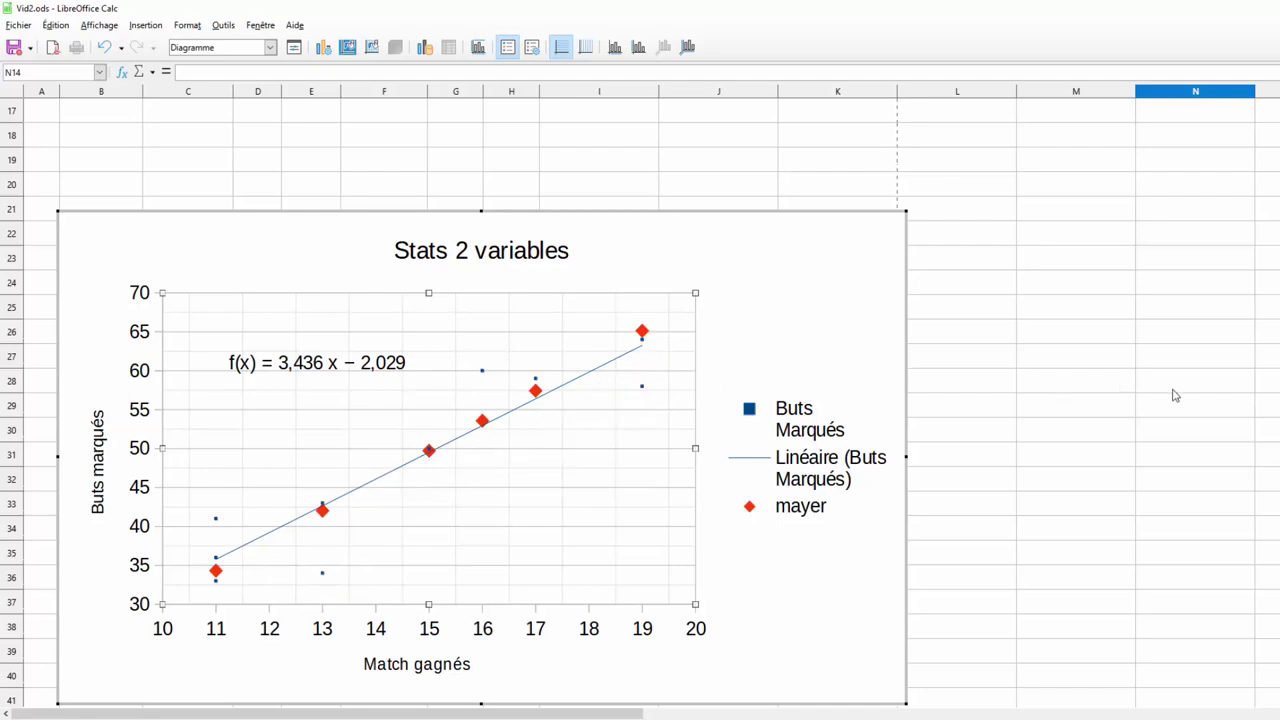
pyautogui.scroll(5, 640, 400)
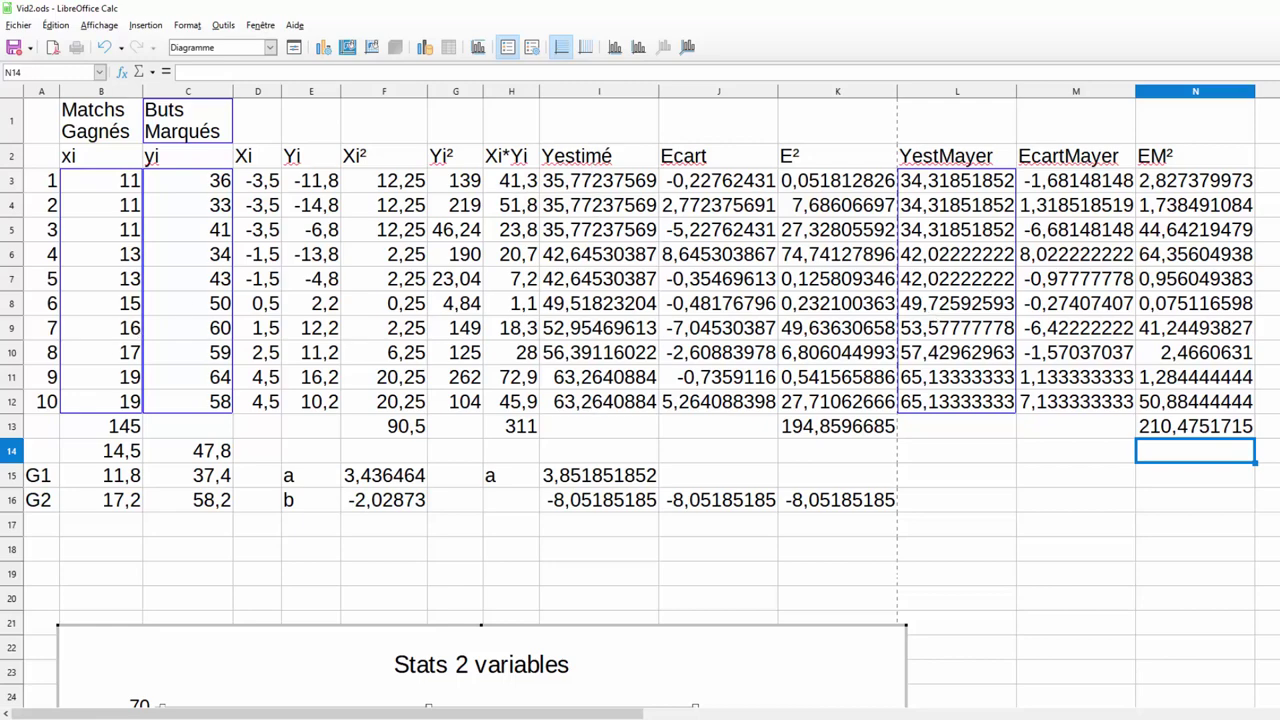
pyautogui.scroll(-6, 640, 400)
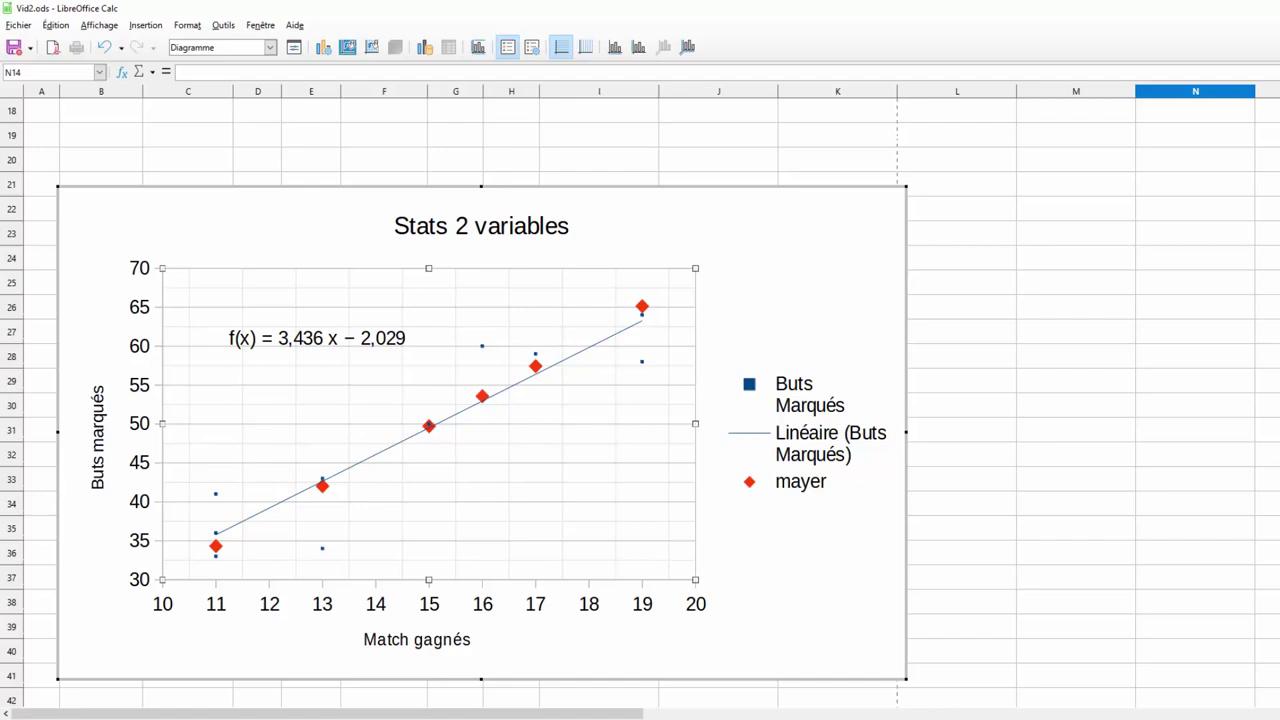
pyautogui.scroll(5, 640, 400)
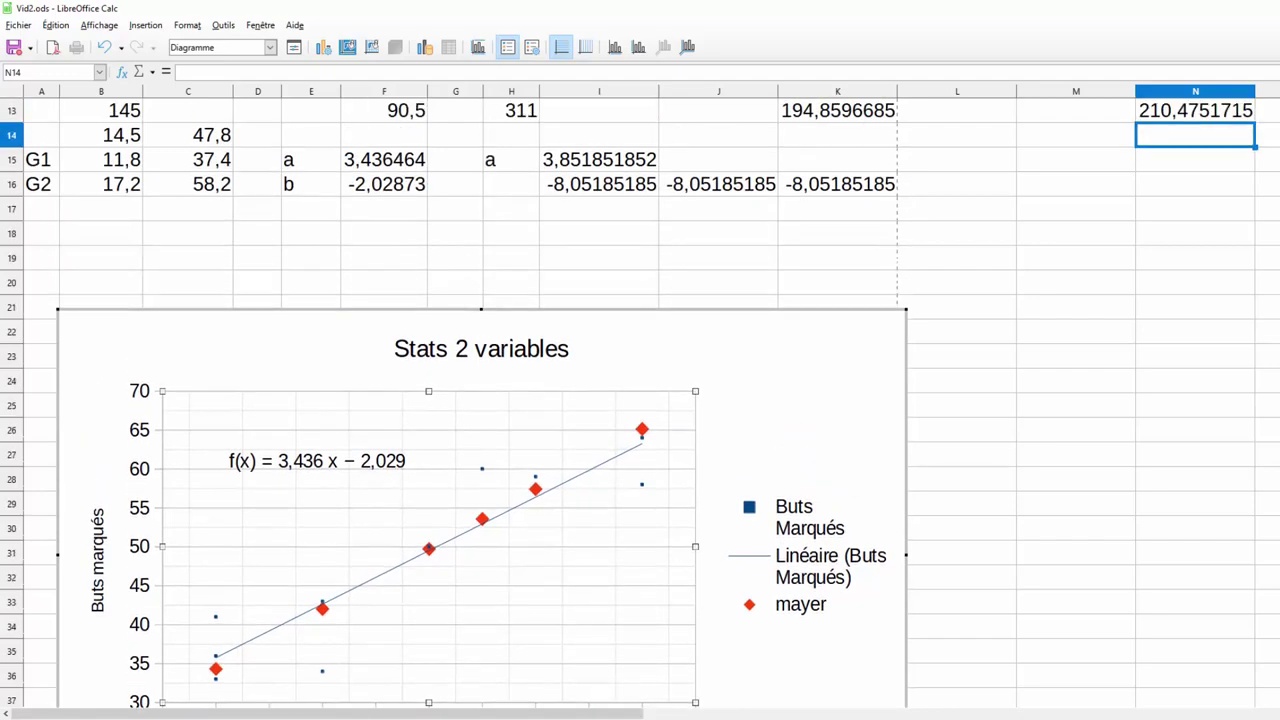
pyautogui.scroll(-2, 640, 400)
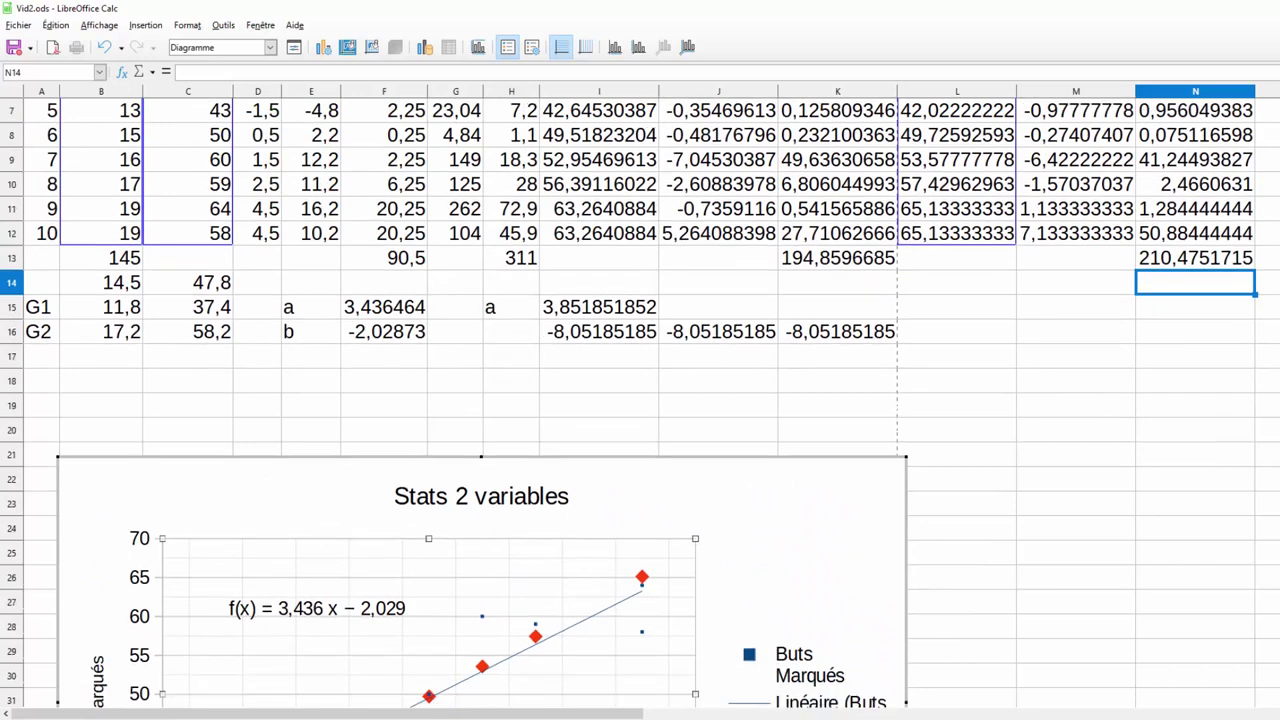